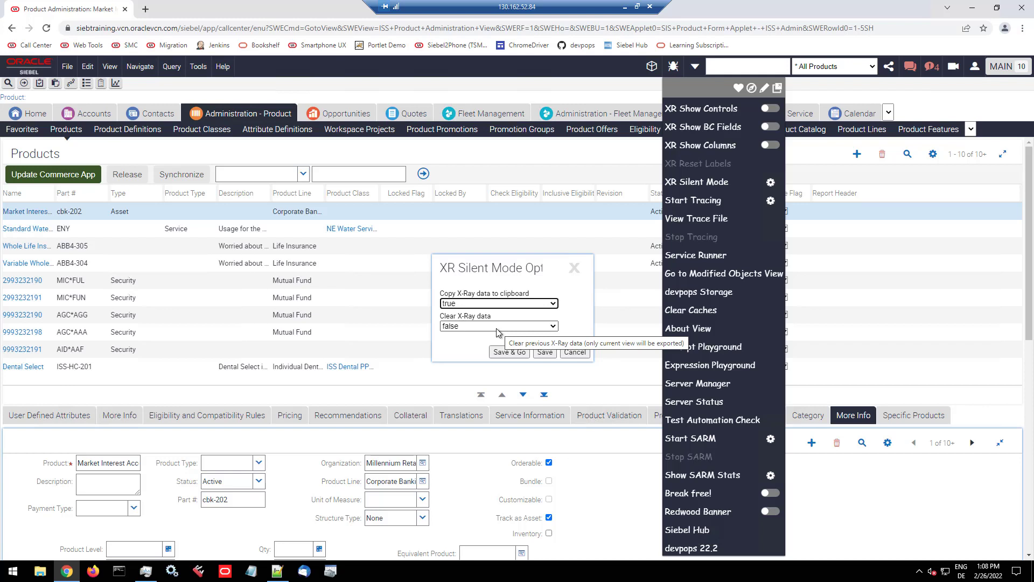
Step: Run the XR silent scan and copy X-Ray data with view data included, leaving out SIS Product List Admin Applet
left_click(512, 352)
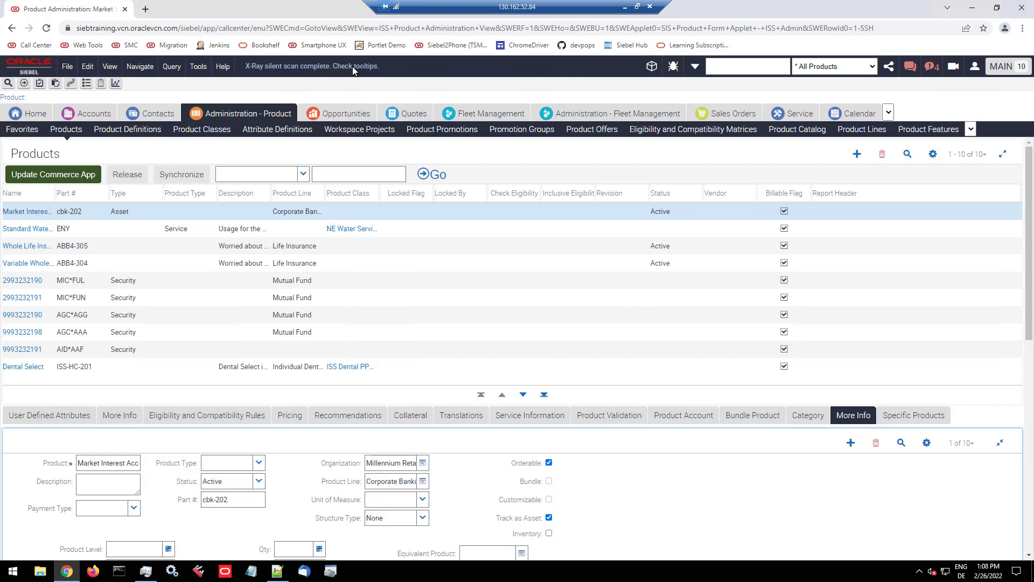
left_click(353, 70)
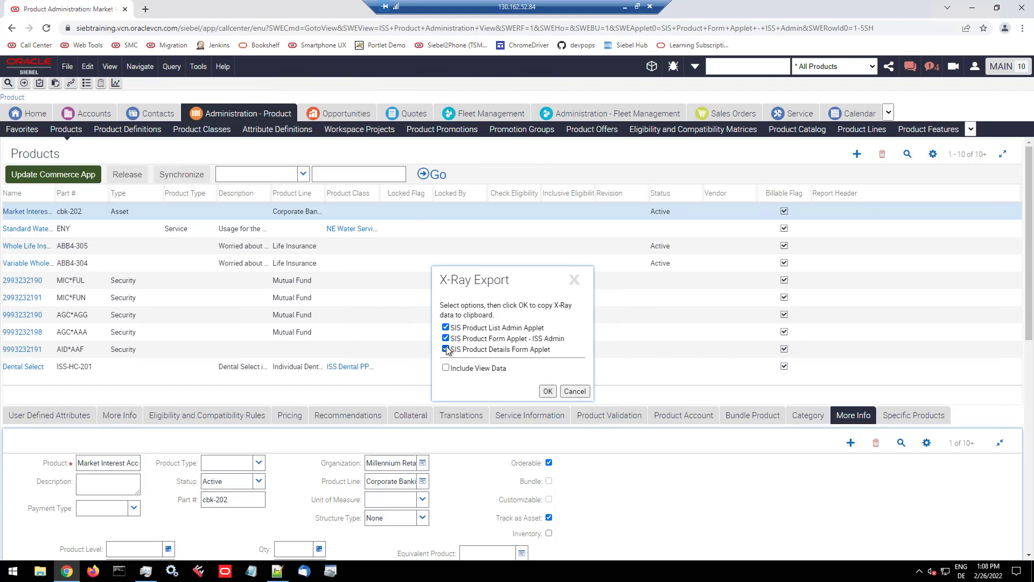
left_click(446, 328)
left_click(446, 368)
left_click(548, 391)
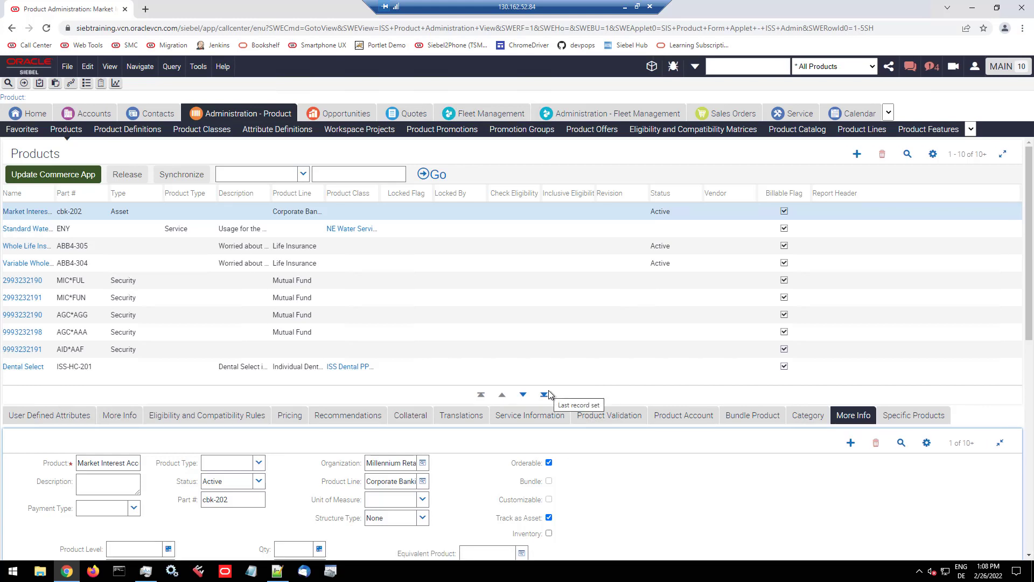
Step: Switch to Excel, create a blank workbook and paste the copied X-Ray data starting at cell A1
left_click(627, 10)
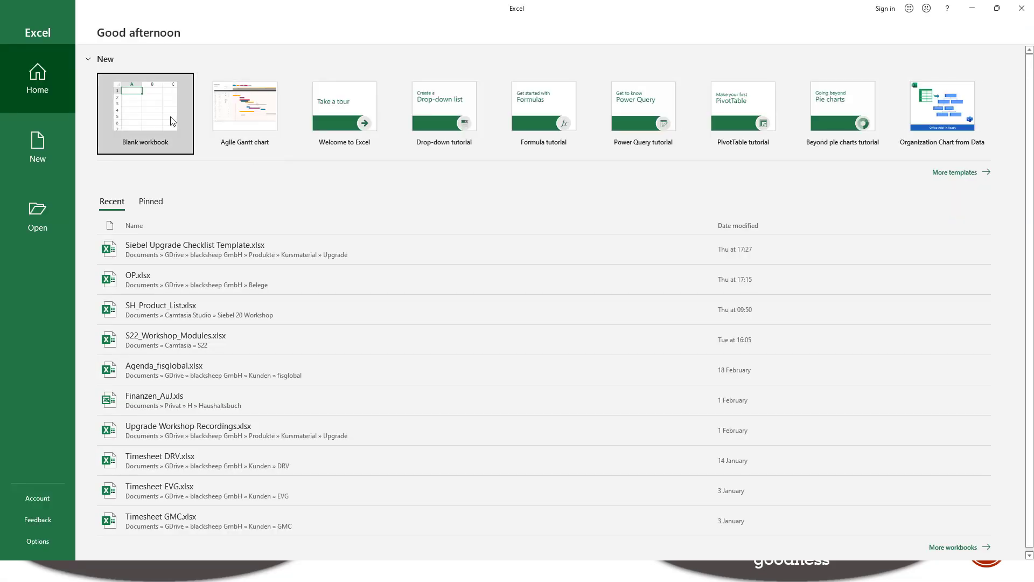
left_click(171, 121)
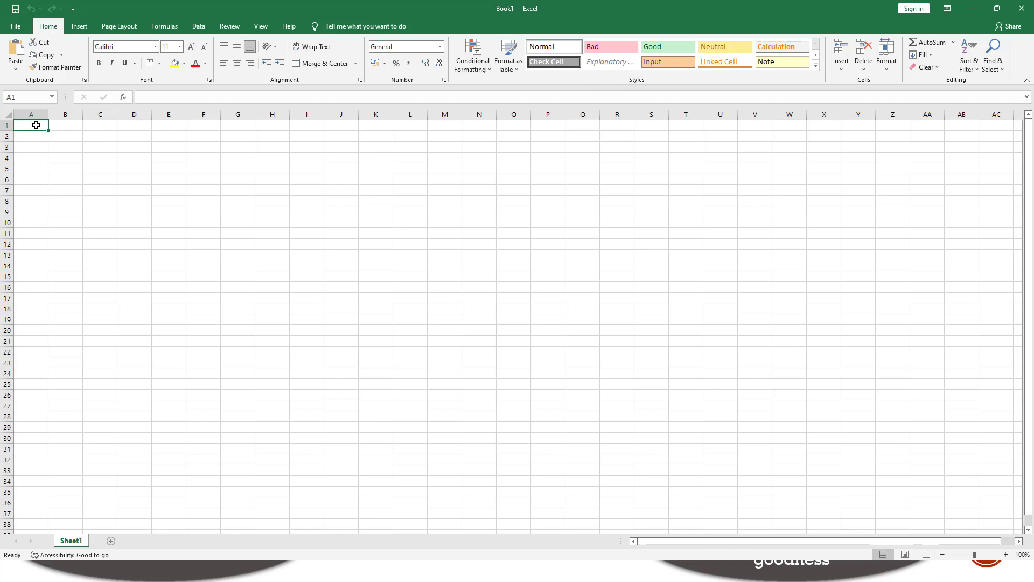
key("ctrl+v")
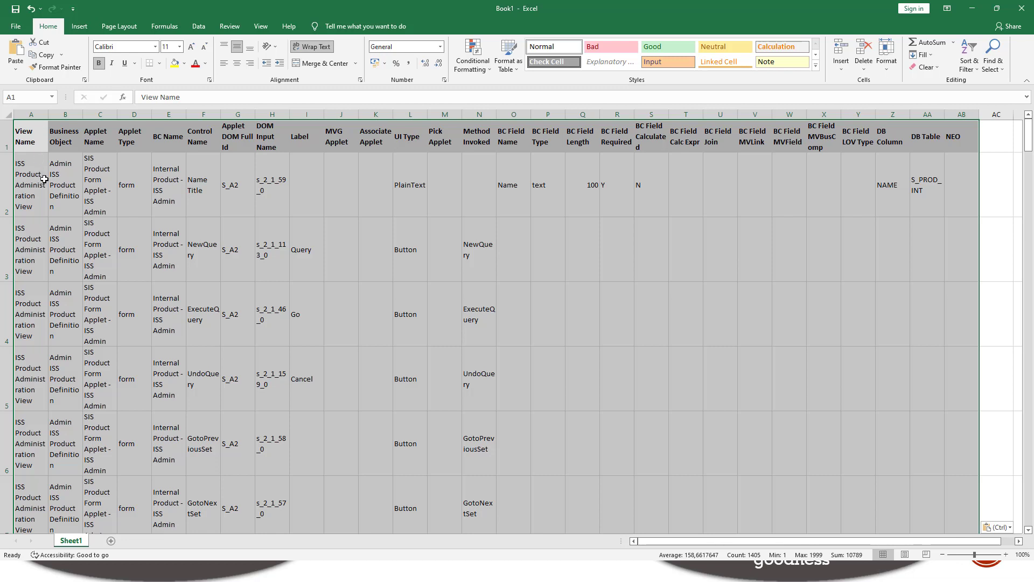
left_click(66, 180)
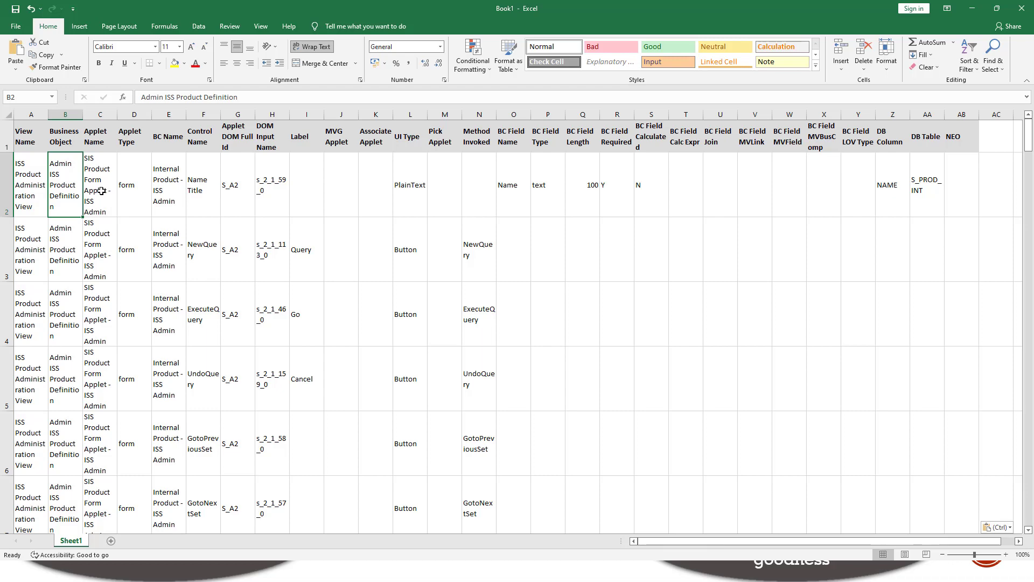
Step: Look through the pasted rows and add filters to the header row of the sheet
scroll(164, 215, "down", 4)
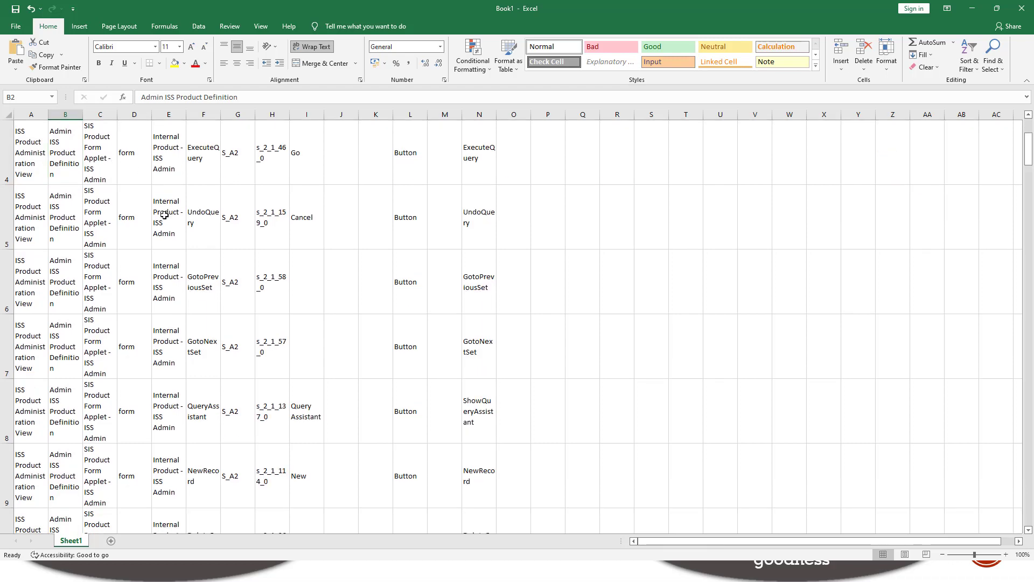
scroll(164, 215, "down", 3)
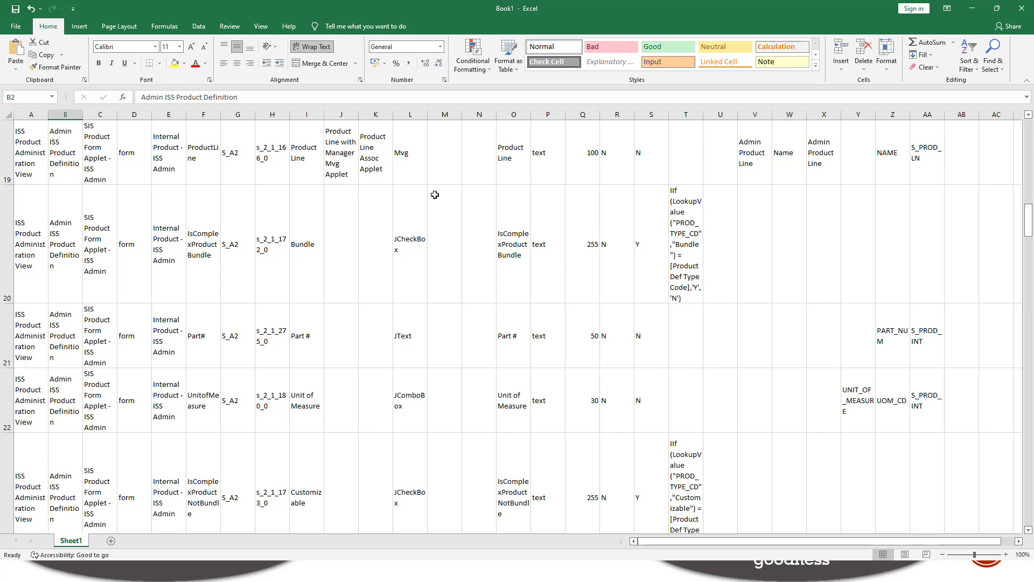
scroll(434, 195, "up", 6)
left_click(7, 136)
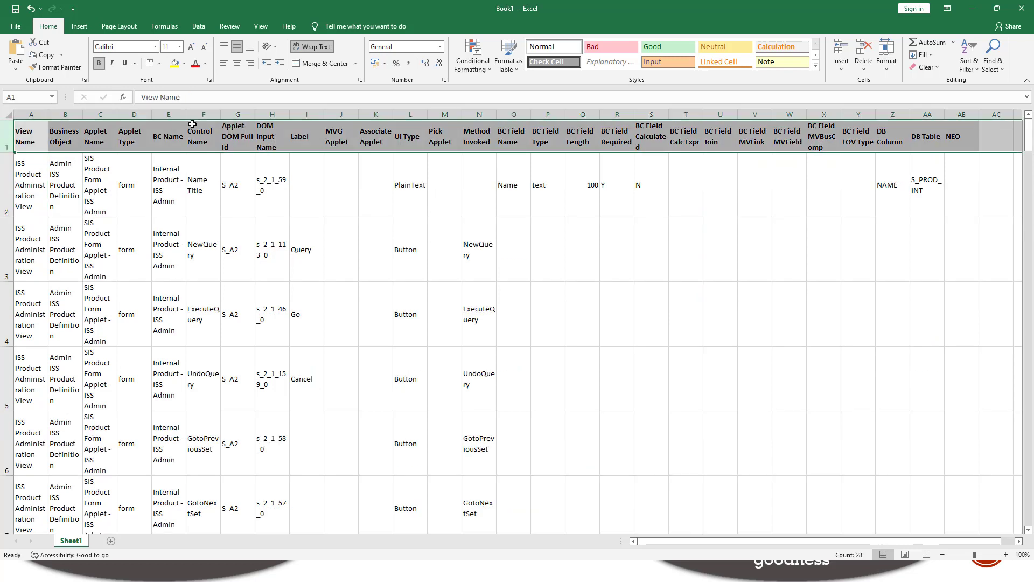
left_click(198, 28)
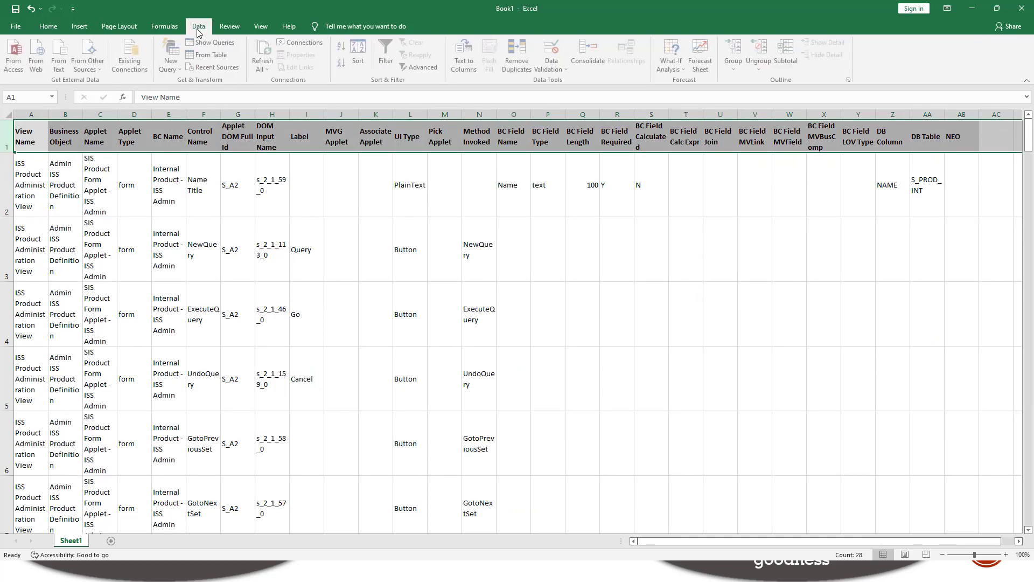
left_click(386, 54)
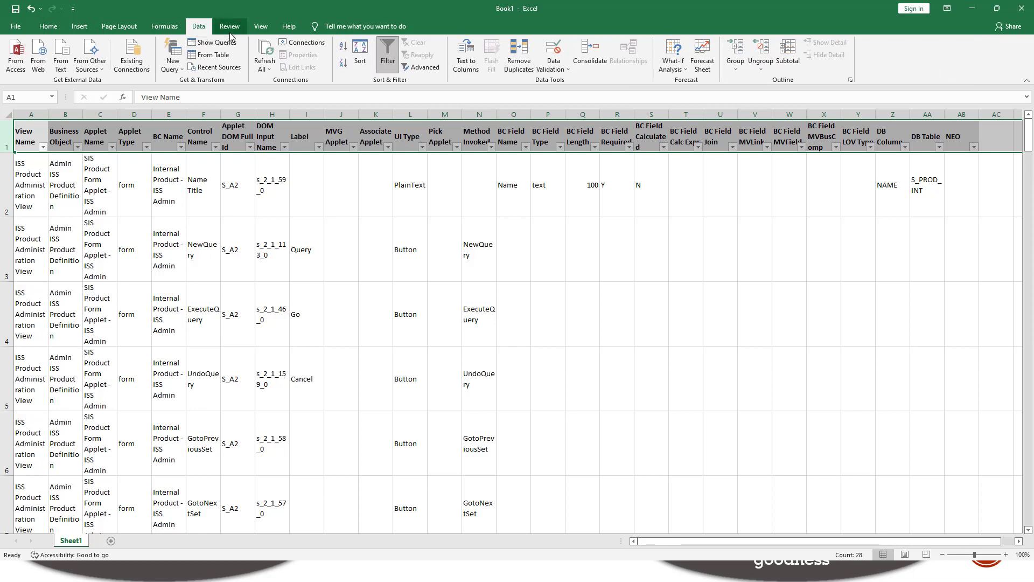
Step: Freeze the top row of the worksheet so the column headers stay in view
left_click(260, 27)
left_click(369, 66)
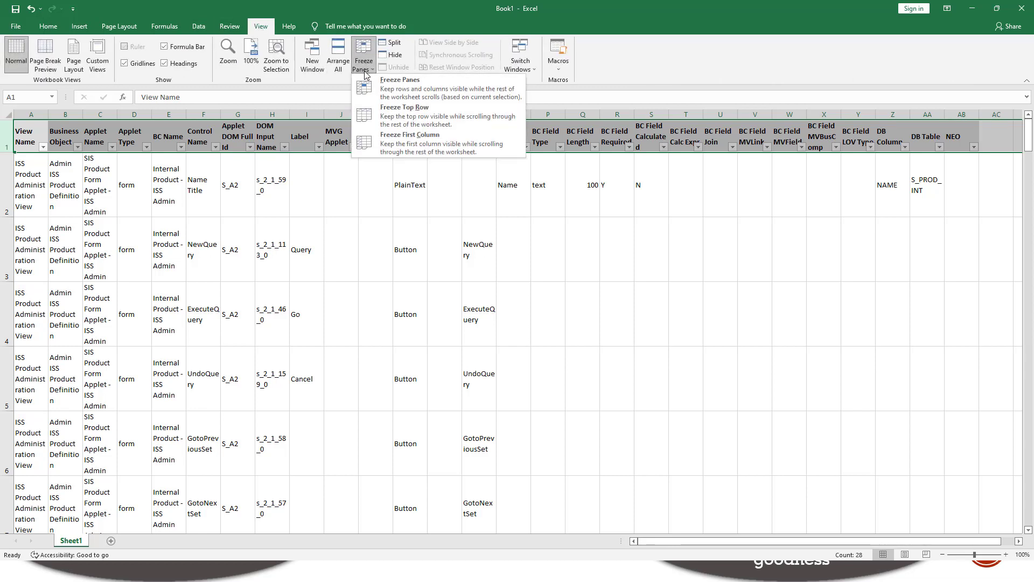
left_click(388, 134)
Step: Examine the exported controls with their BC fields, calculated expressions, joins and database columns down the worksheet
scroll(352, 216, "down", 6)
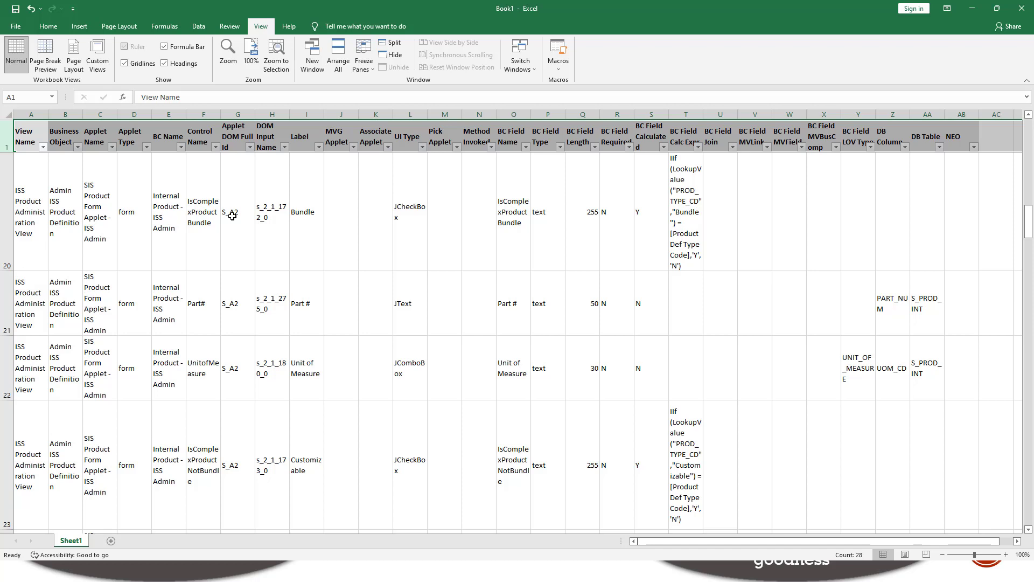
left_click(514, 210)
left_click(525, 300)
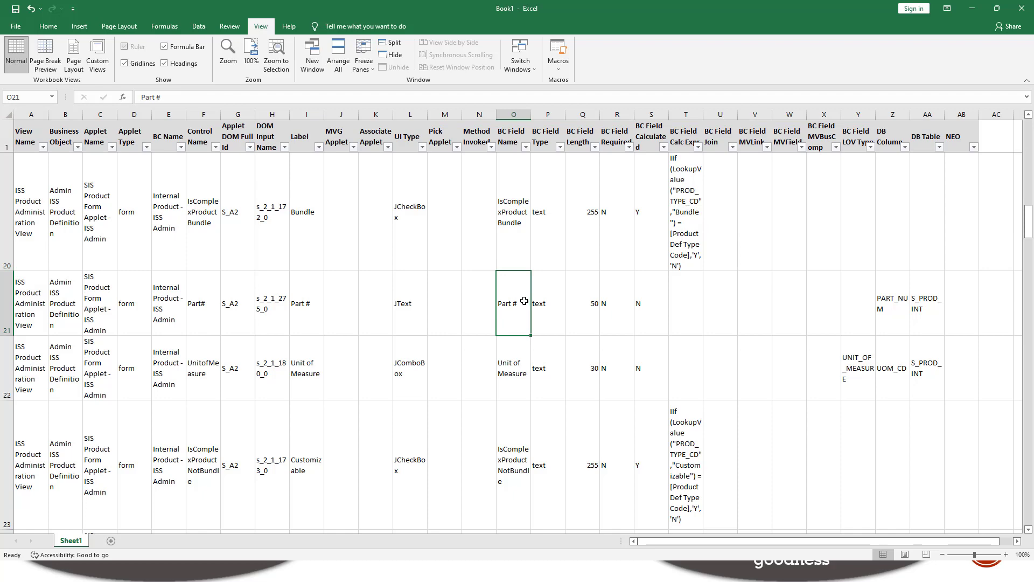
scroll(757, 297, "down", 1)
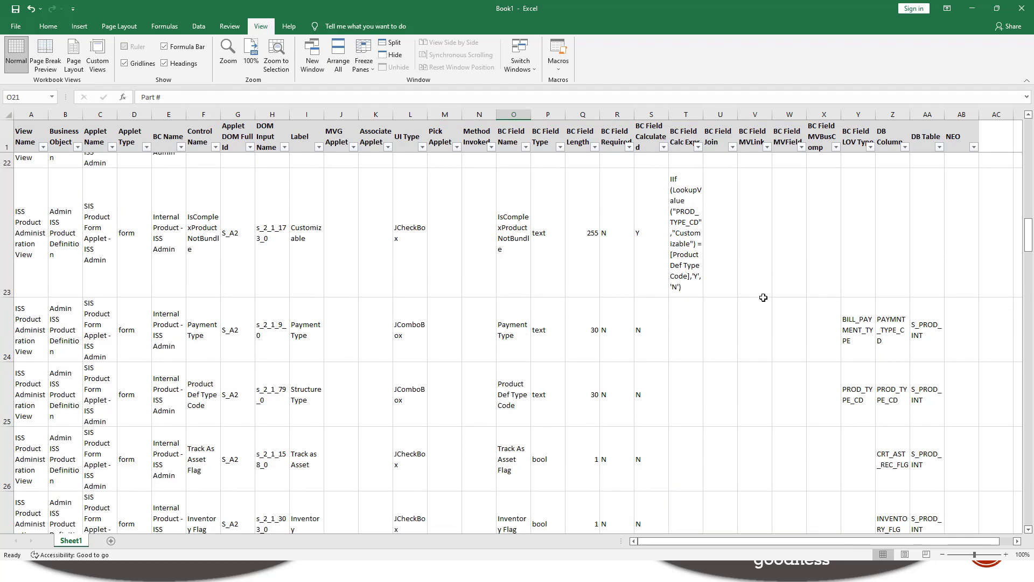
scroll(763, 297, "down", 3)
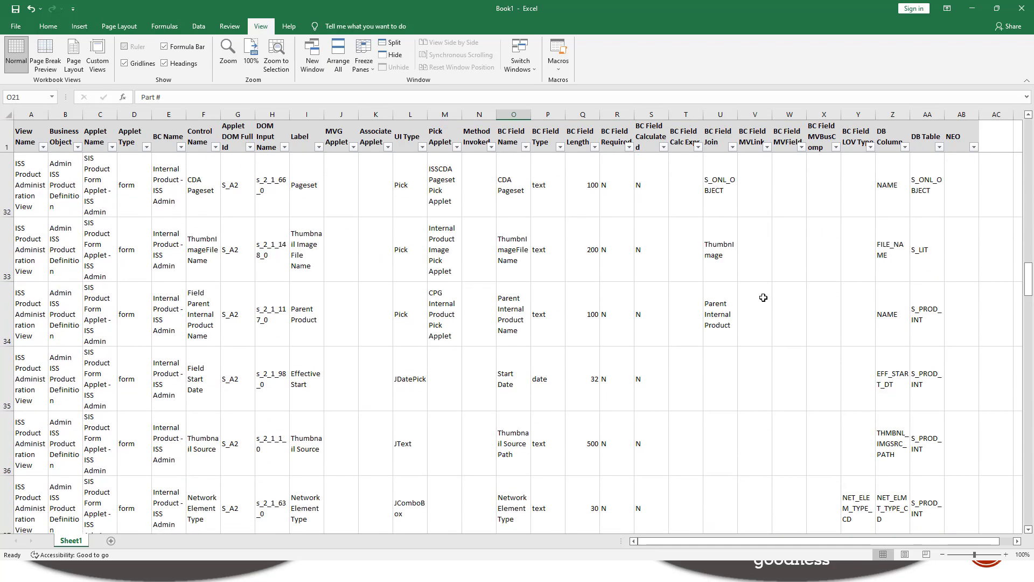
scroll(763, 298, "down", 1)
scroll(764, 297, "down", 1)
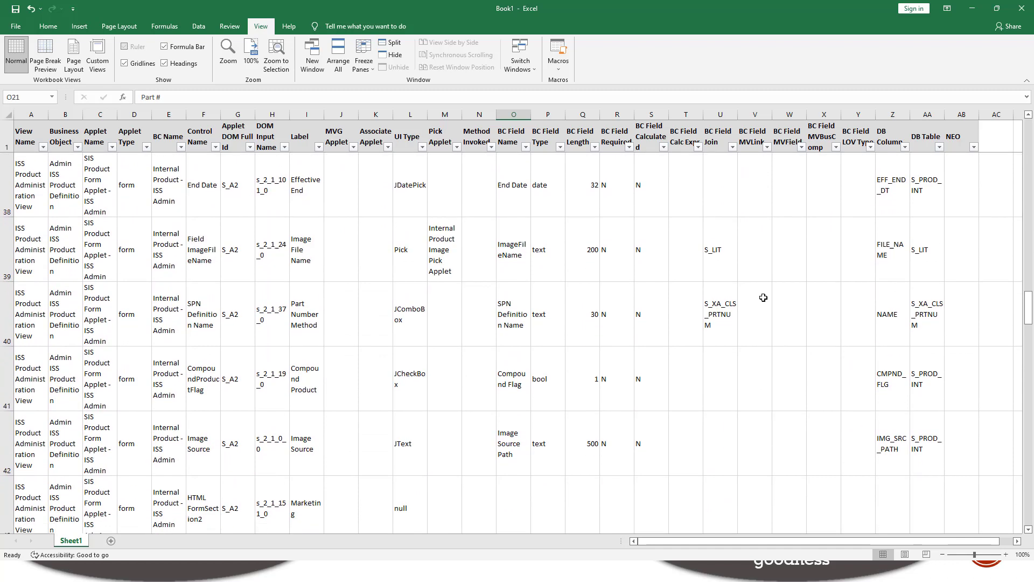
scroll(763, 297, "down", 1)
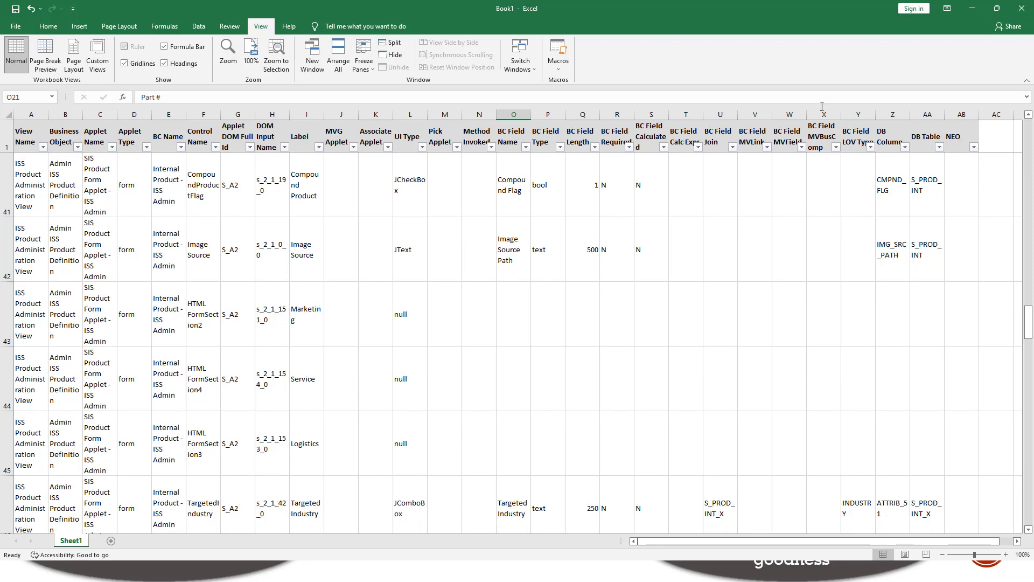
Step: Switch to Notepad, paste the X-Ray data as plain text and review its lines back toward the start
key("ctrl+v")
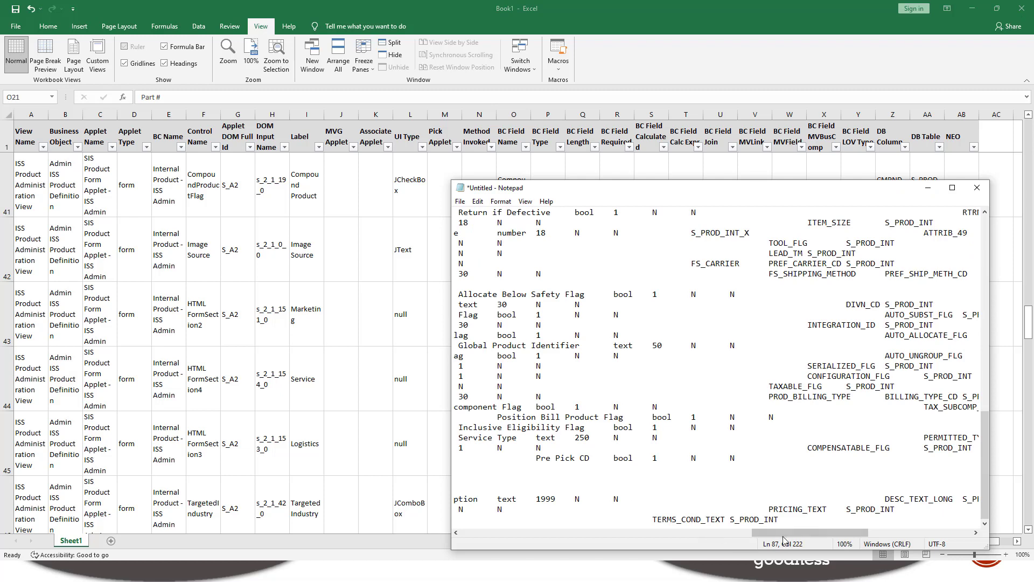
left_click_drag(808, 532, 455, 534)
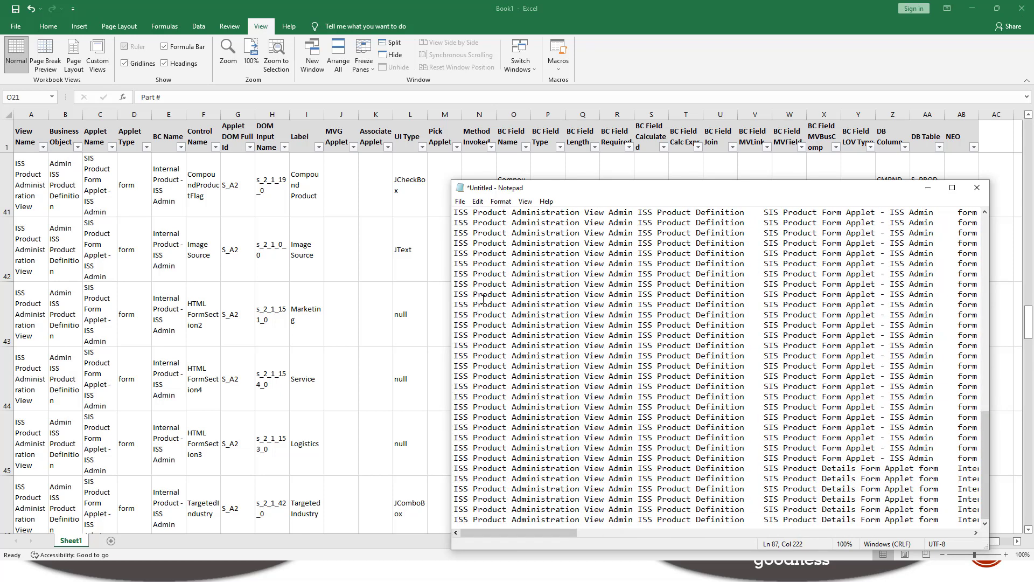
scroll(969, 257, "up", 20)
scroll(969, 257, "up", 10)
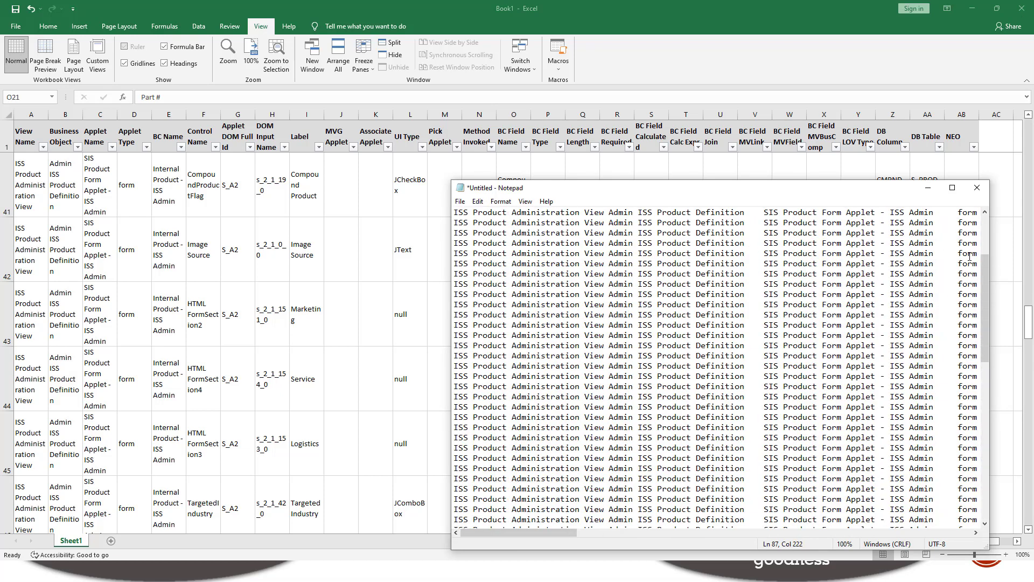
left_click(503, 225)
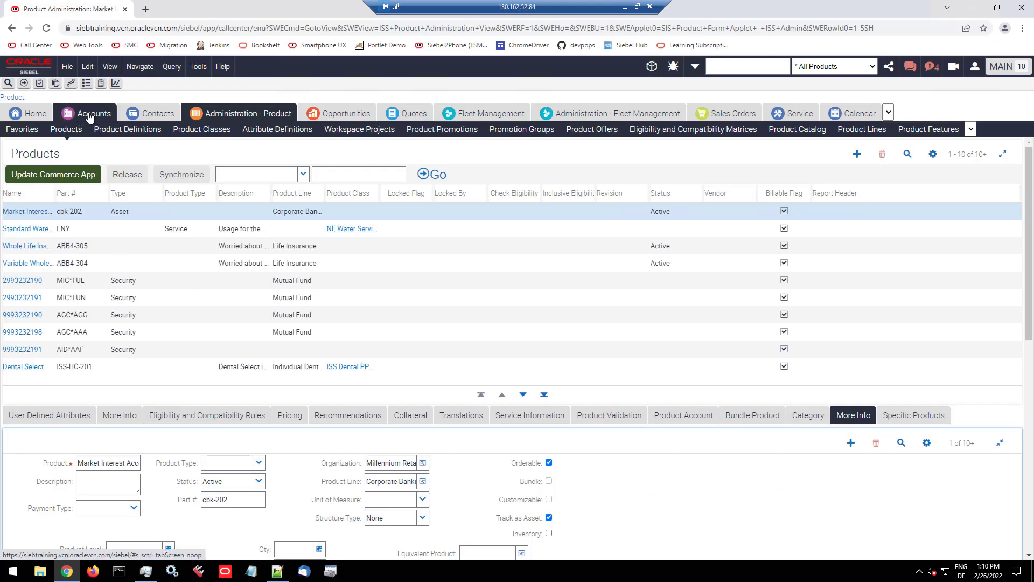
Step: Switch back to Siebel, search the magic site map for "profile" and open Profile Configuration under Administration - Server Configuration, Enterprises
left_click(71, 84)
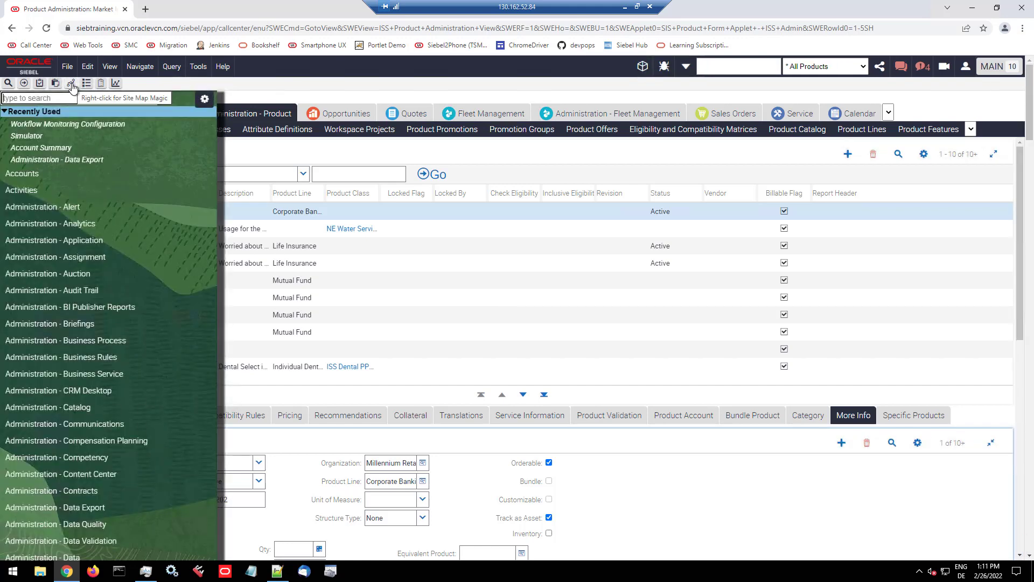
type("profil")
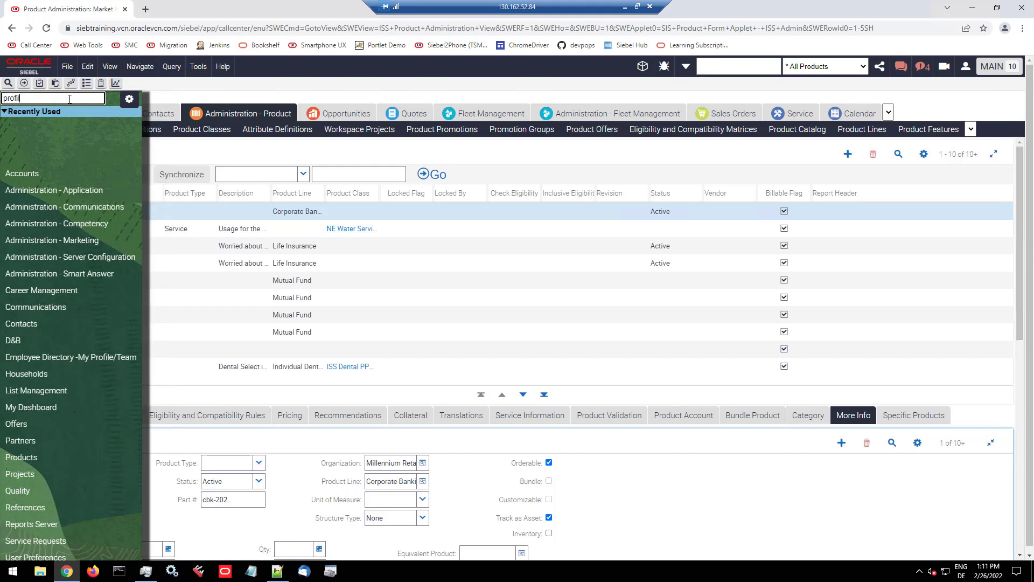
type("e")
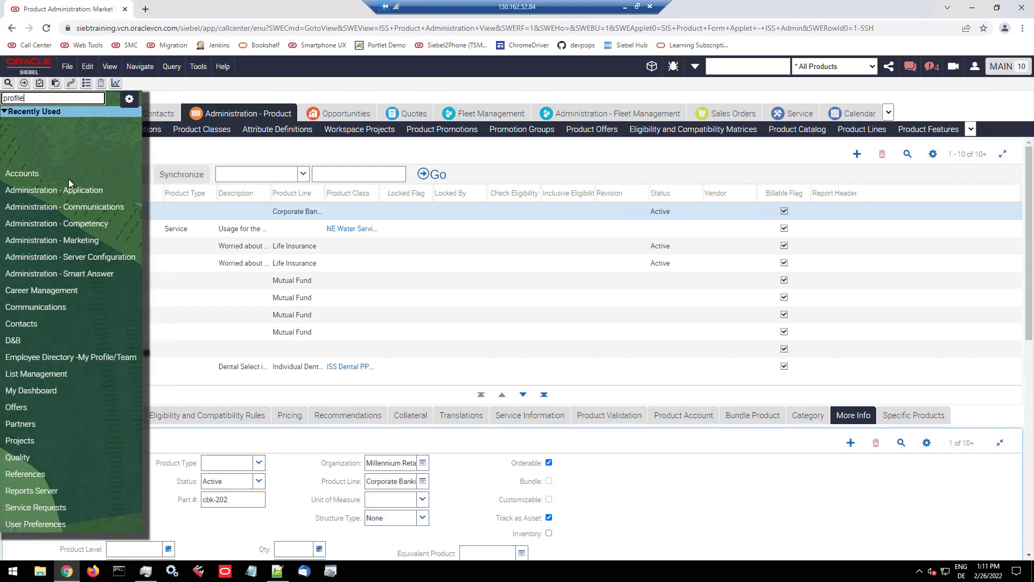
mouse_move(79, 258)
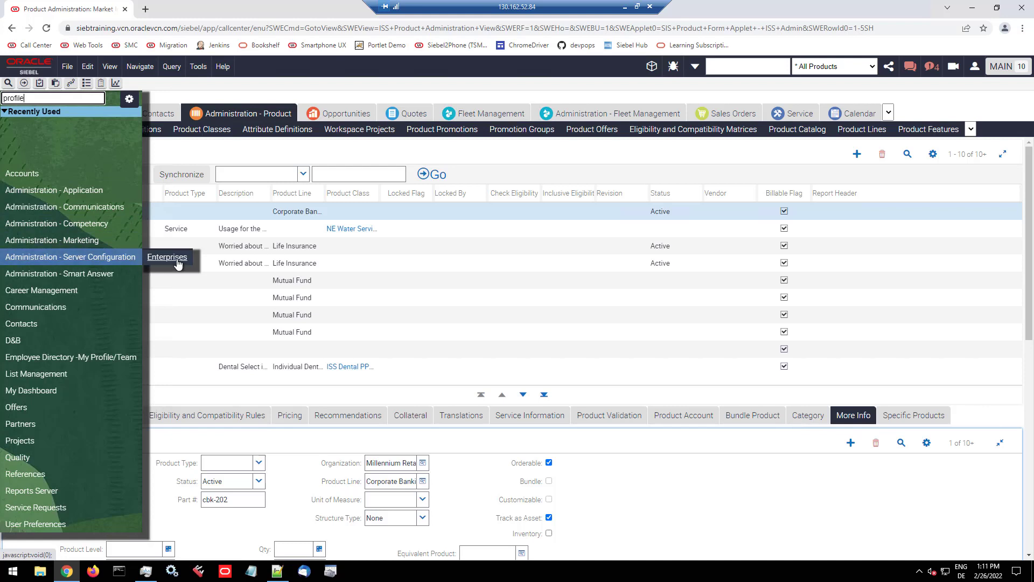
mouse_move(173, 260)
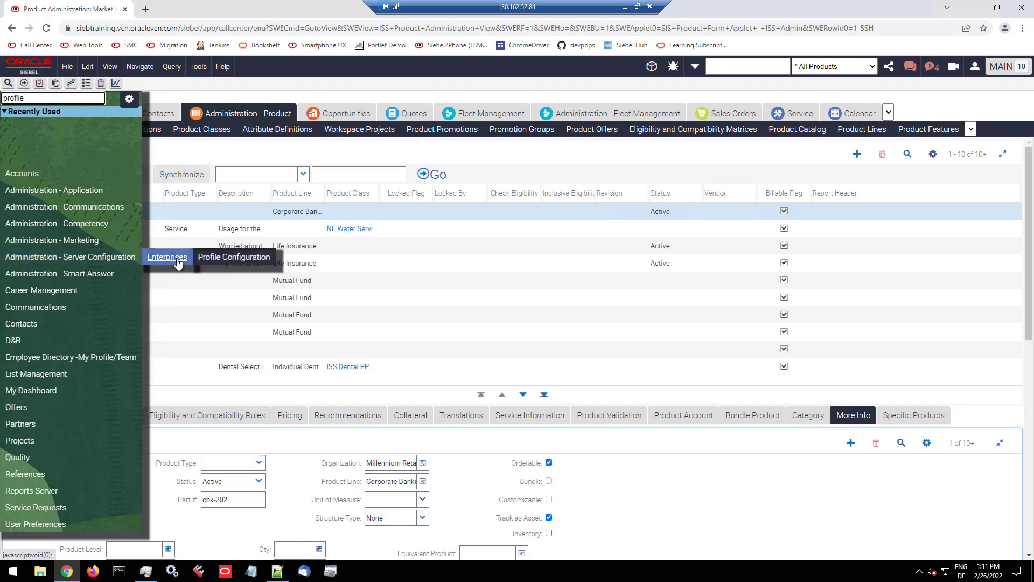
left_click(232, 257)
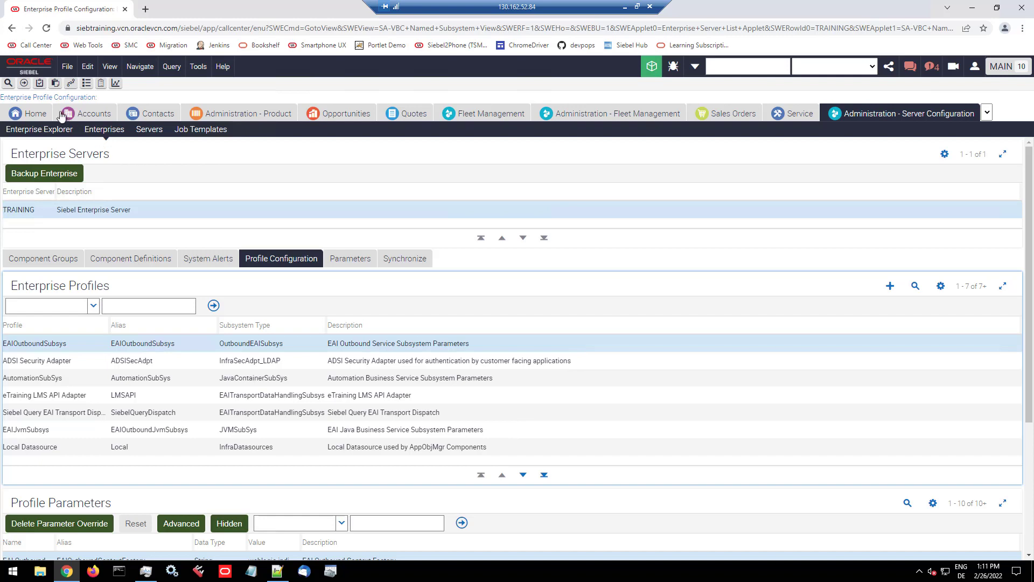
Step: Reopen the magic site map, clear its search text and browse the views listed under Accounts, Accounts List
left_click(71, 84)
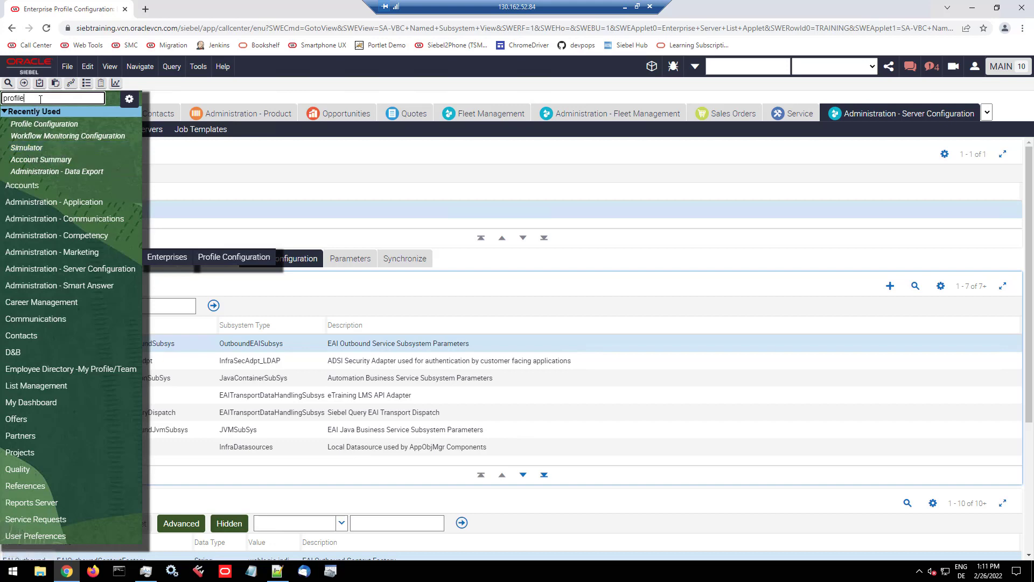
left_click_drag(40, 99, 1, 99)
key("BackSpace")
mouse_move(30, 185)
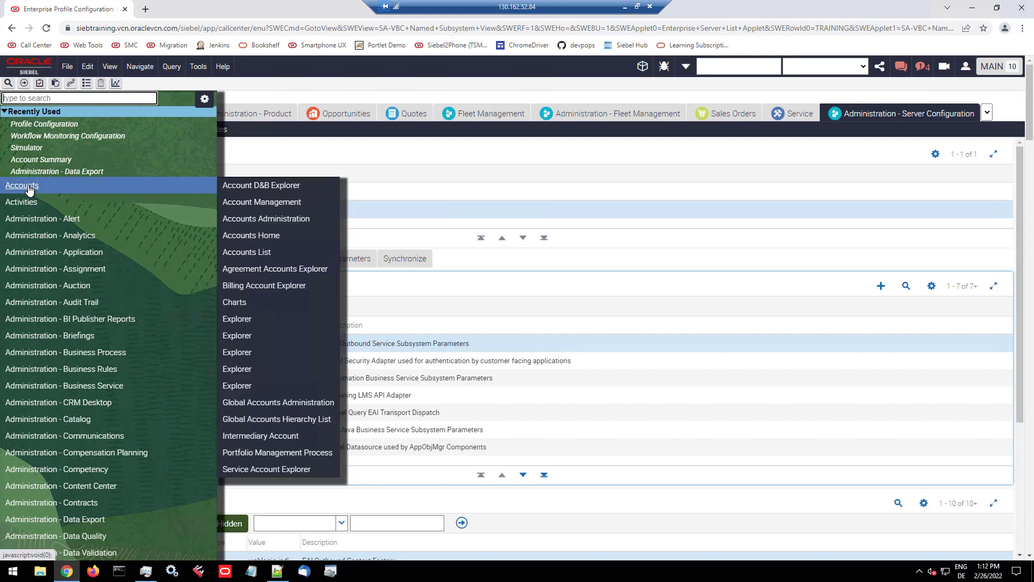
mouse_move(252, 258)
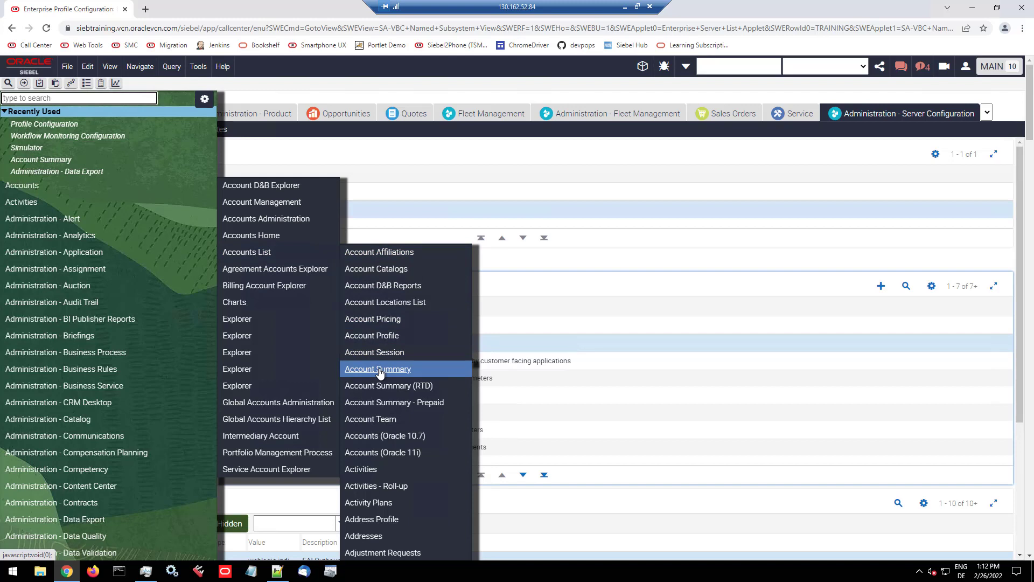
Step: Set the magic site map's display mode to Flat in the Psych Map Options and save
left_click(204, 100)
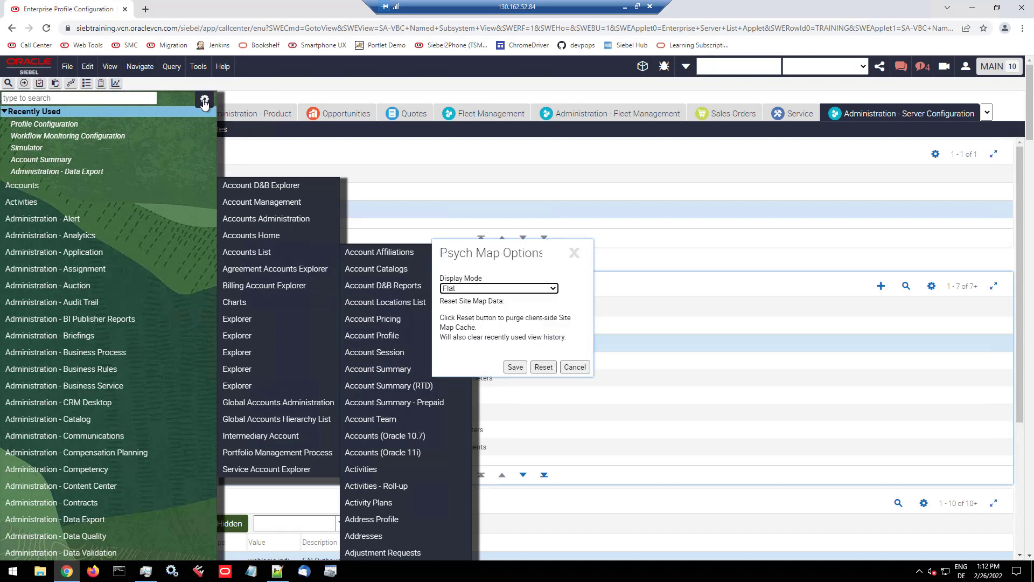
left_click(555, 292)
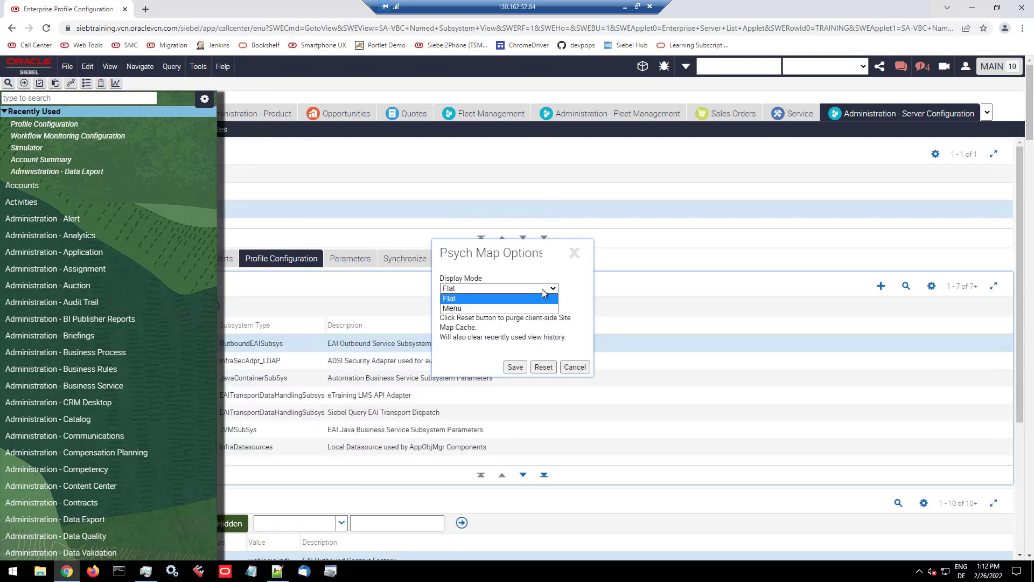
left_click(469, 304)
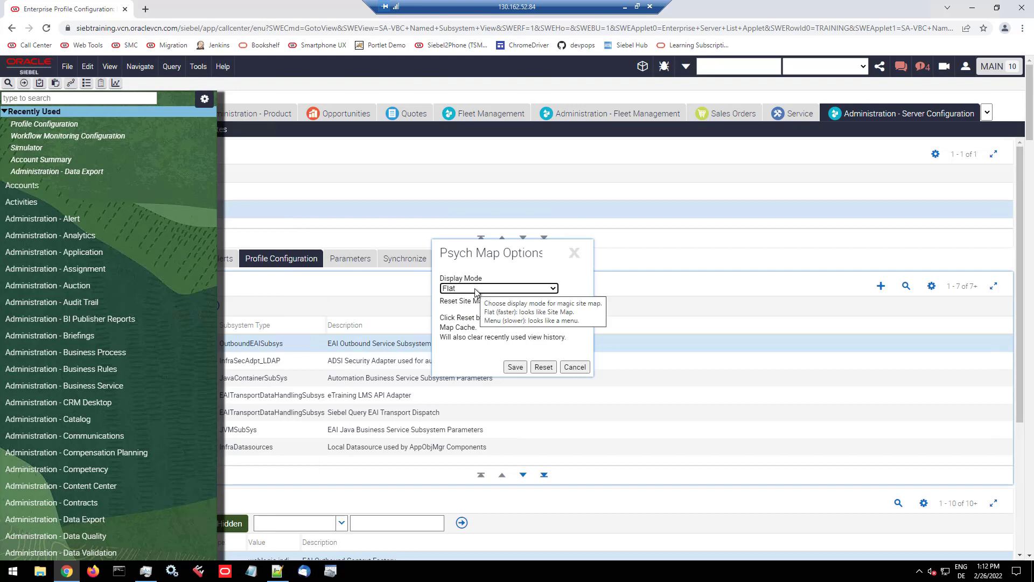
left_click(514, 367)
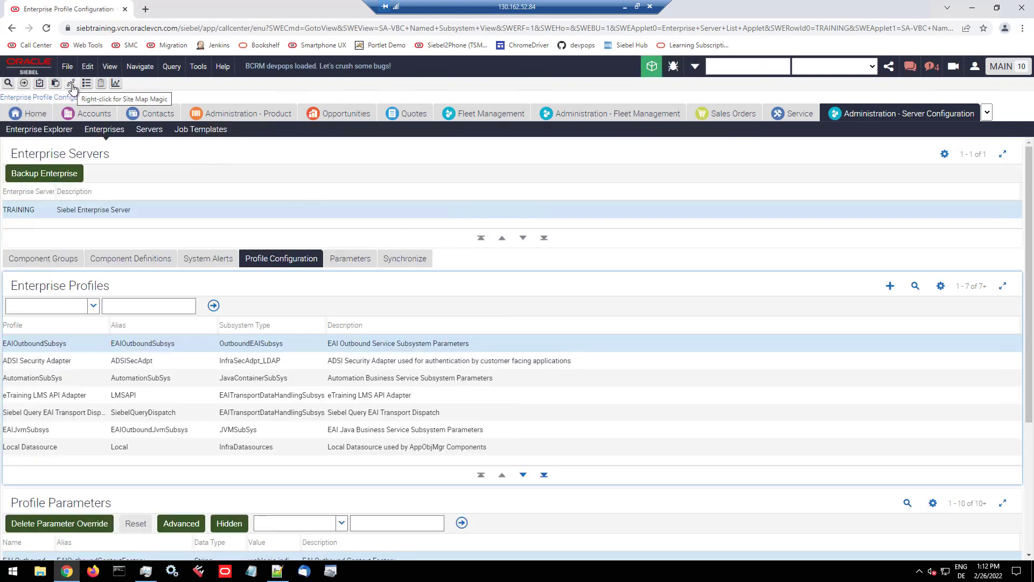
Step: Reopen the magic site map, search for "opportunities" and open the first Opportunities view under Accounts, Accounts List
left_click(72, 86)
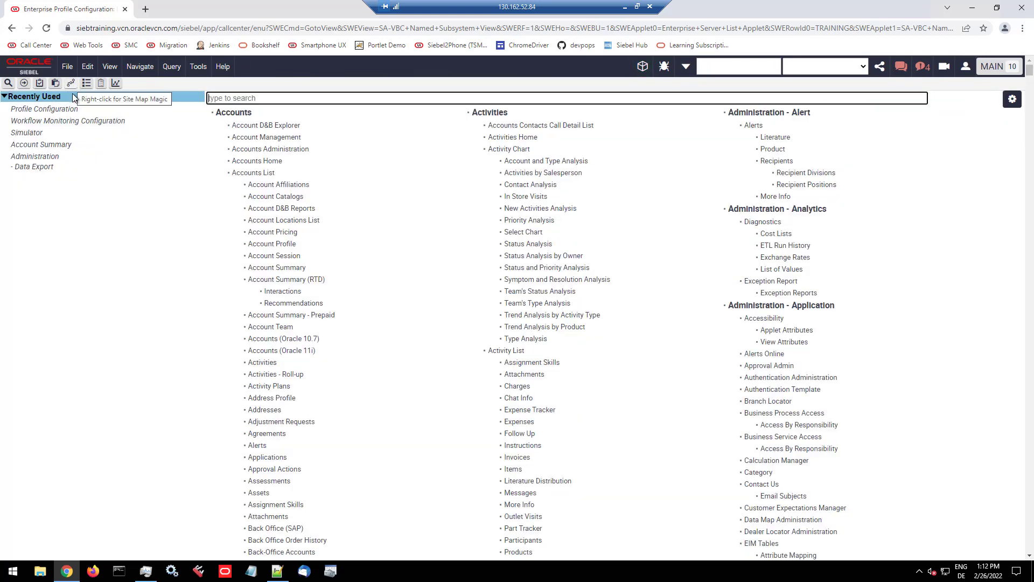
left_click(304, 98)
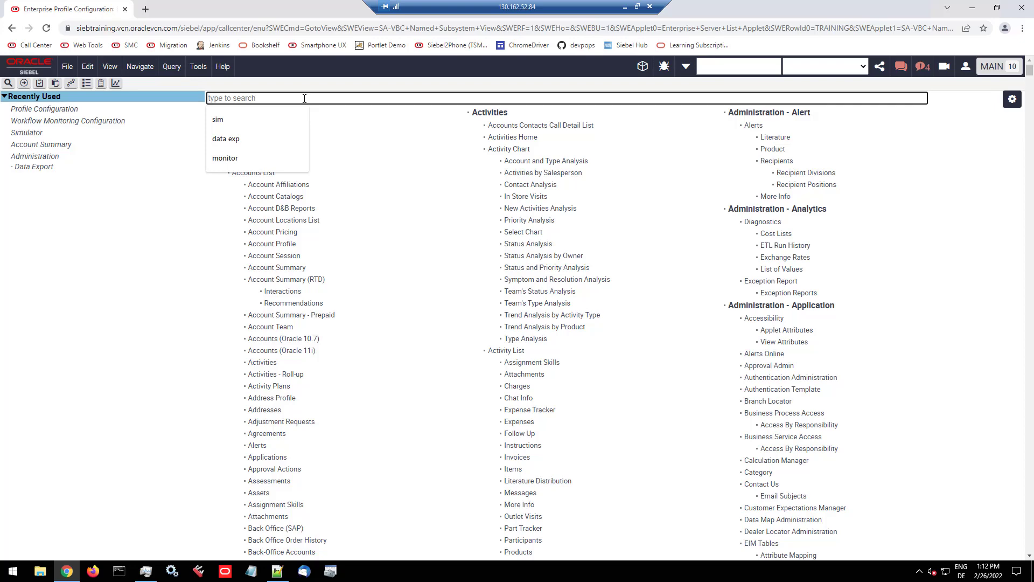
type("oppo")
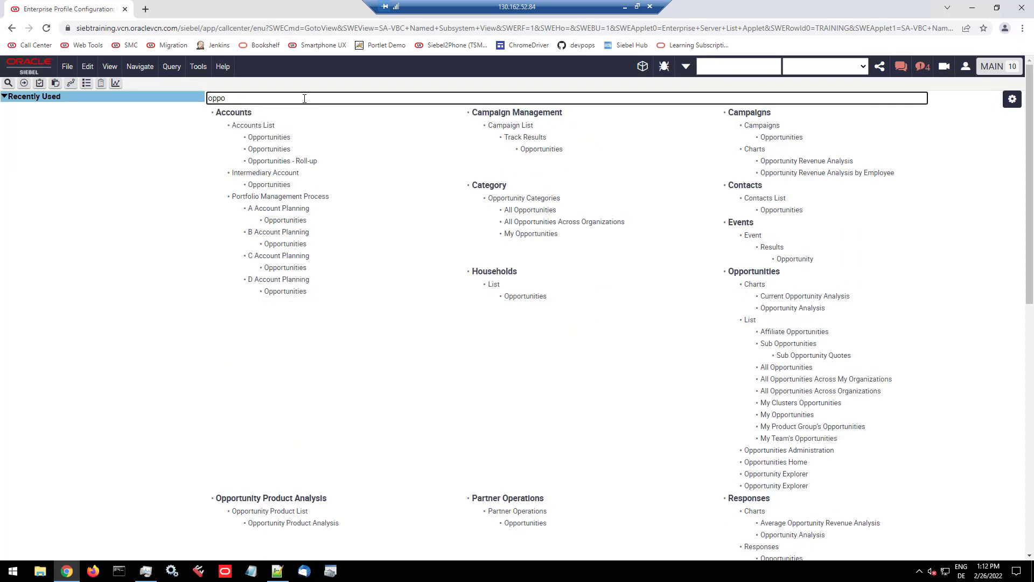
type("tunities")
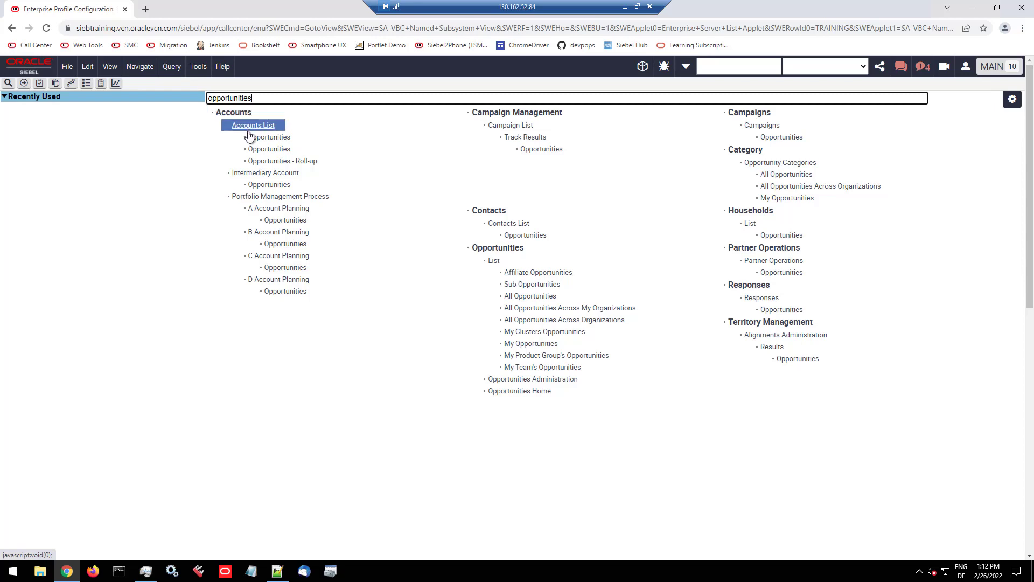
left_click(277, 139)
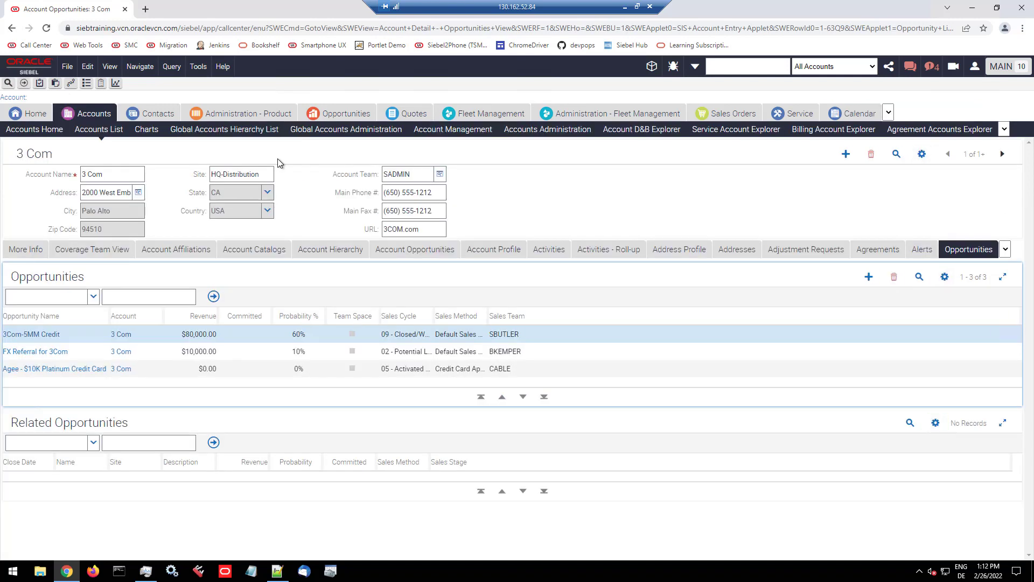
Step: Review the magic site map's opportunities views again, then close it and open the standard site map of screens
left_click(72, 84)
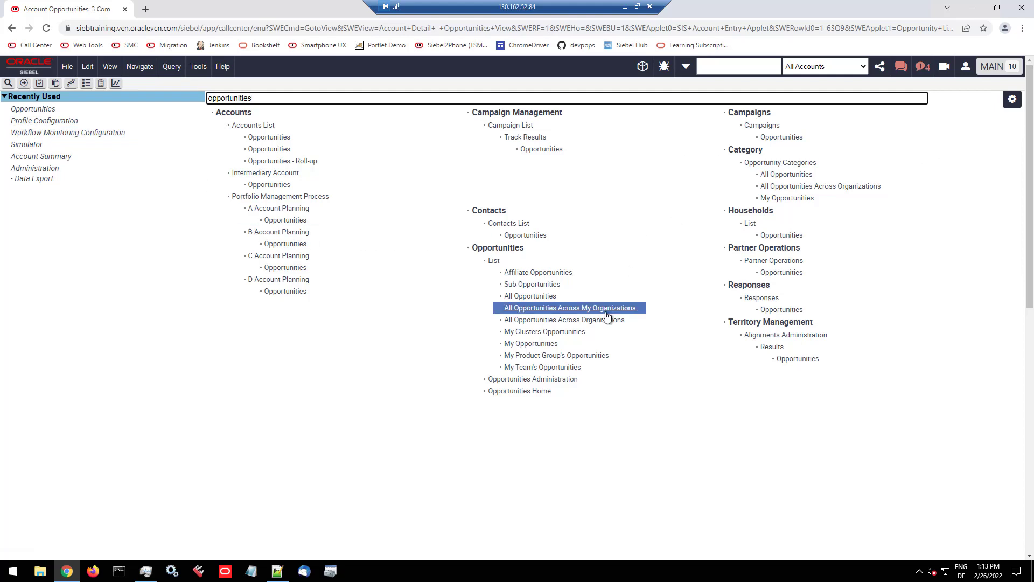
left_click(70, 85)
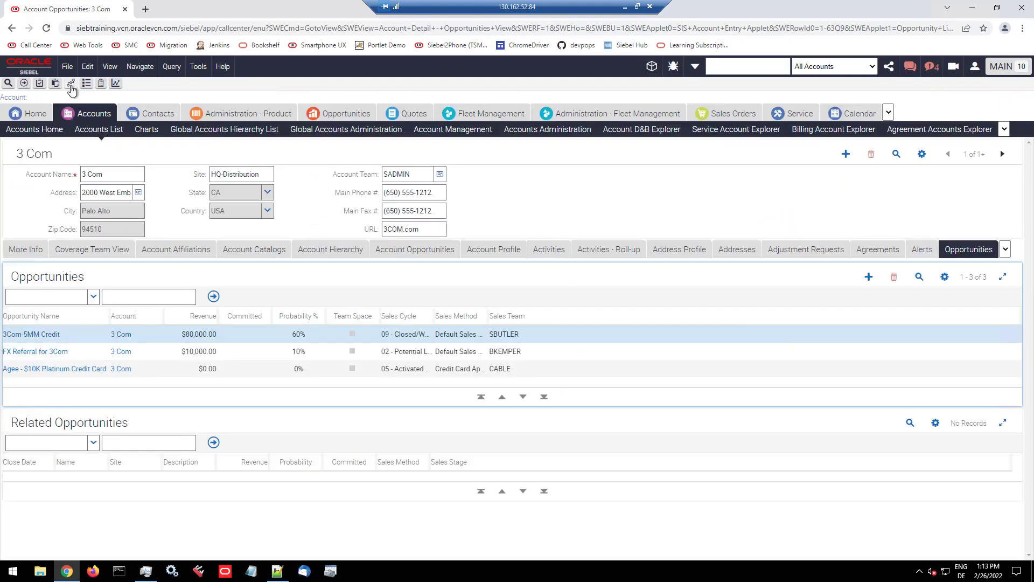
left_click(70, 85)
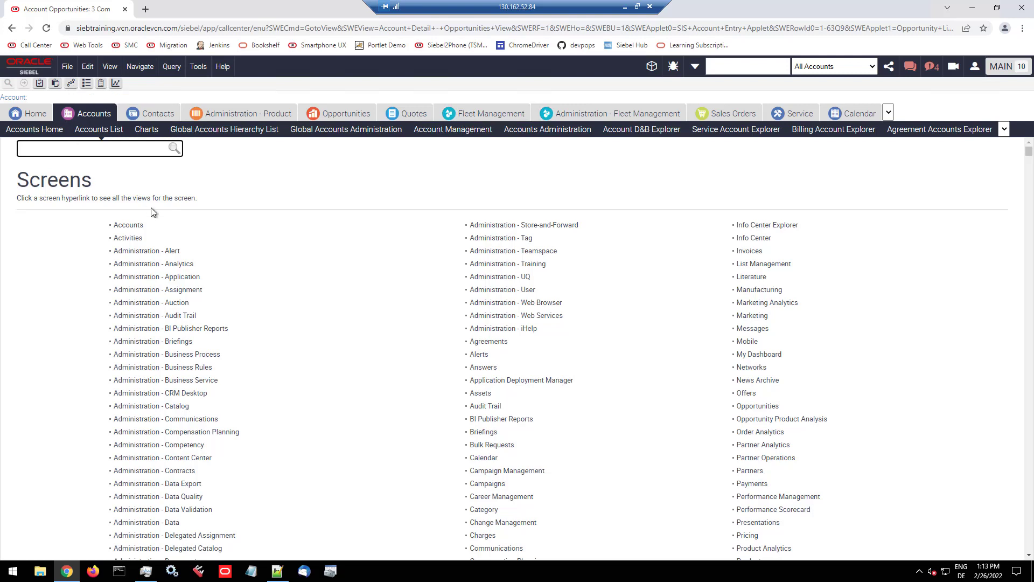
Step: Minimize the remote desktop session and advance the presentation from "What's New in 21.6?" to the Web Tools Online Help slide
left_click(626, 9)
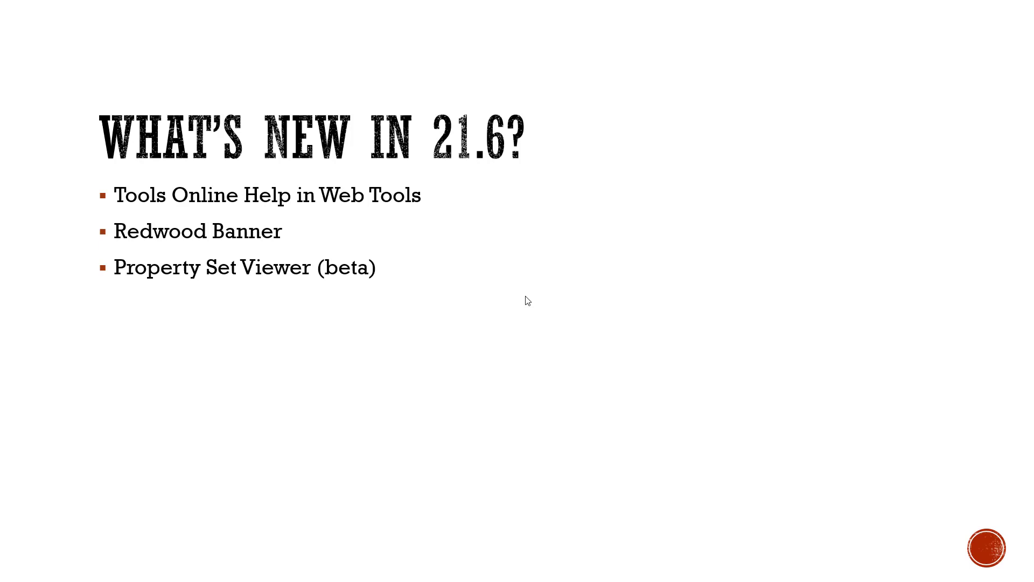
key("Right")
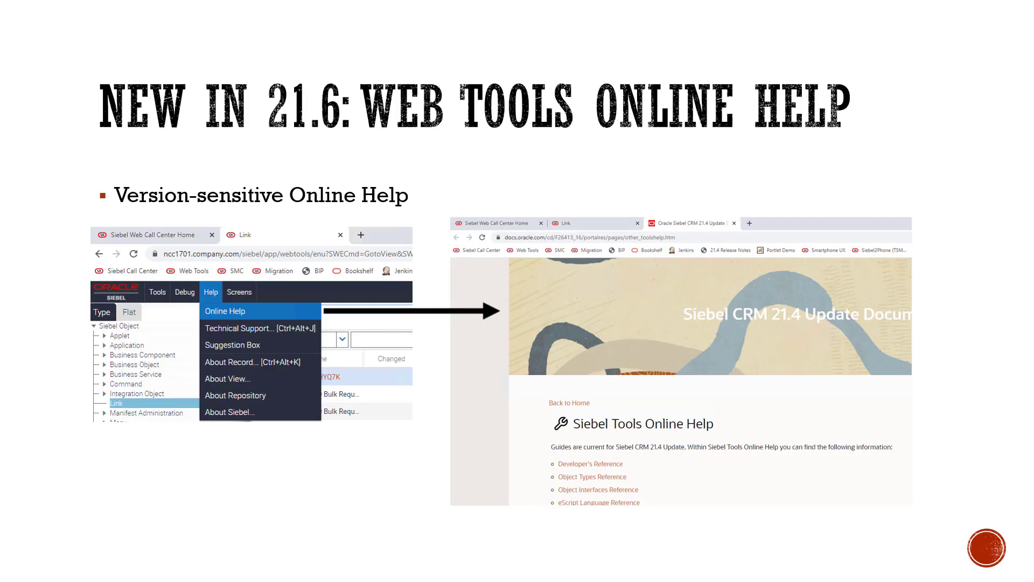
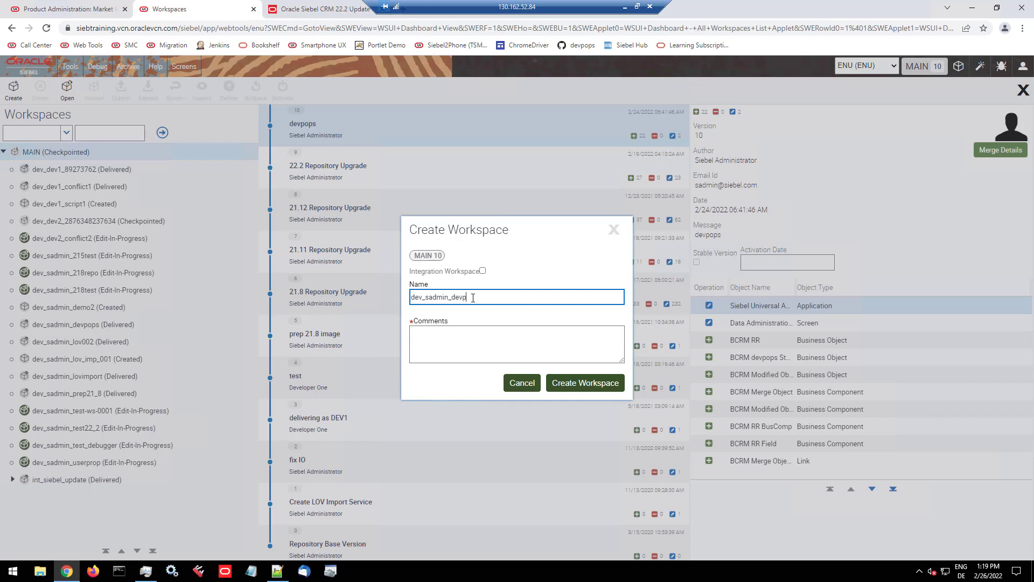
Step: Create the workspace "dev_sadmin_devpops_demo_001" under MAIN with the comment "demo", and close the workspace dashboard
type("_demo")
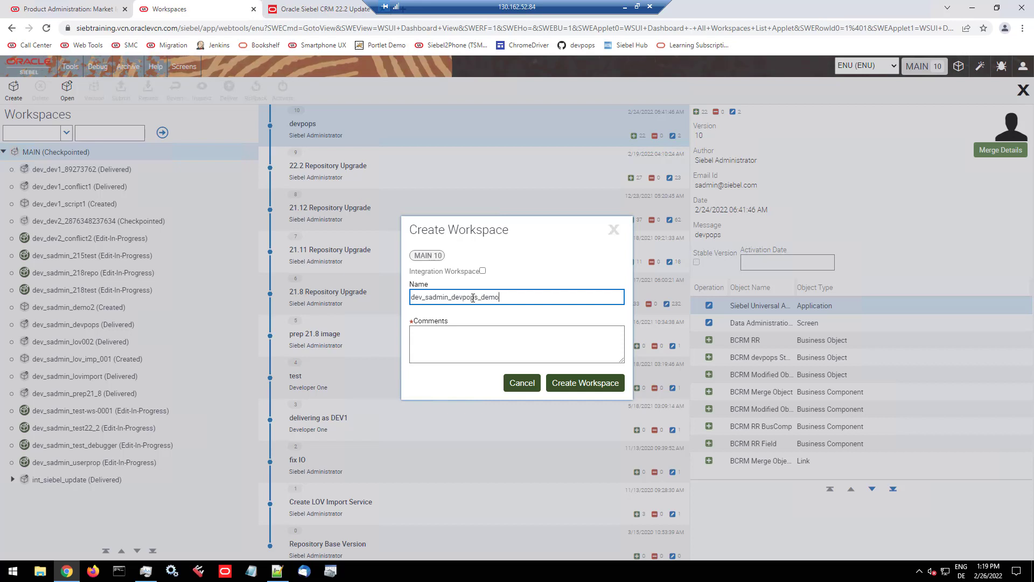
type("_001")
key("Tab")
type("demo")
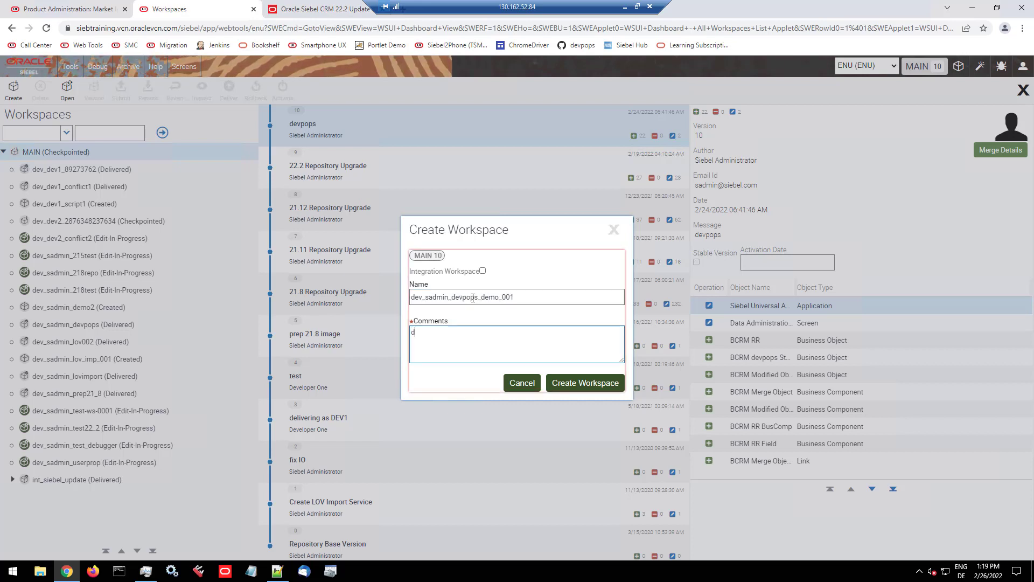
left_click(575, 383)
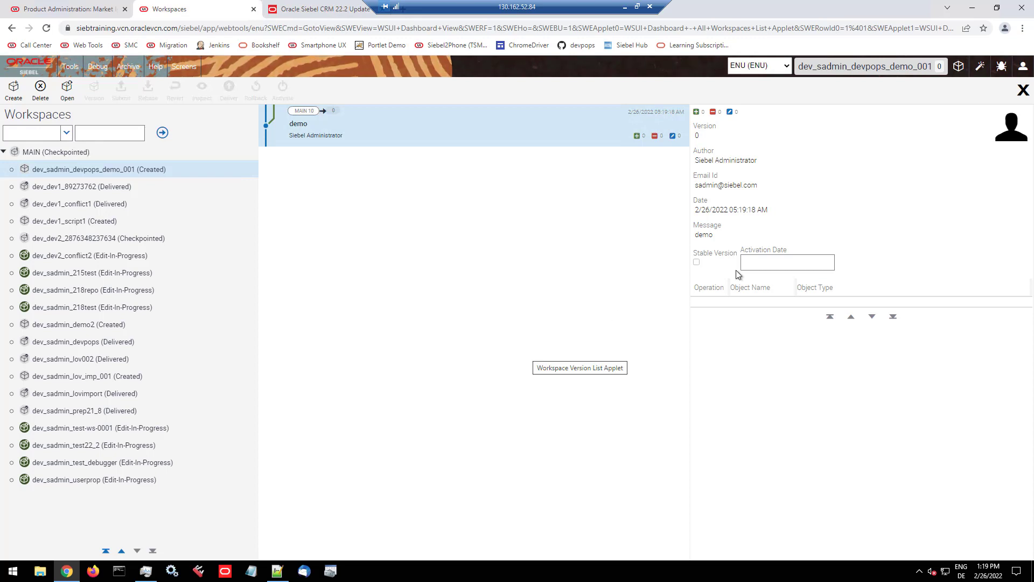
left_click(1023, 90)
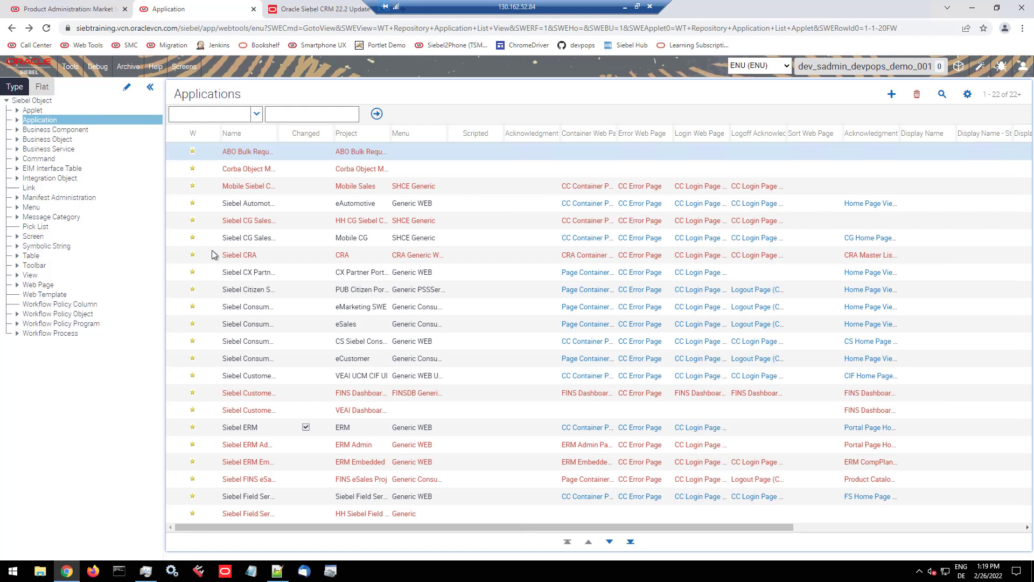
Step: List the repository's View objects, widen the Name column and query for the name "Account List View"
left_click(31, 276)
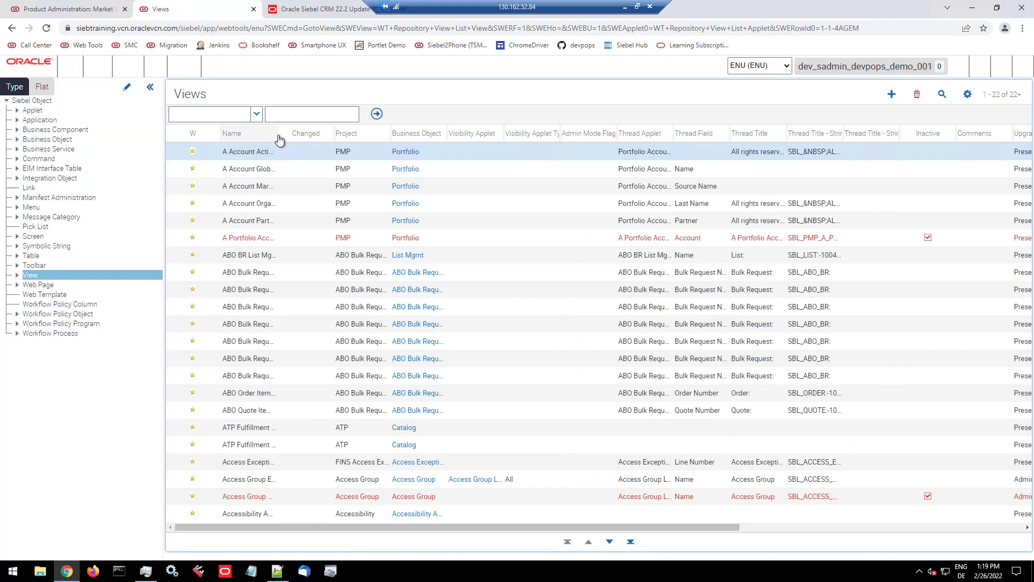
left_click_drag(278, 134, 494, 135)
left_click(942, 95)
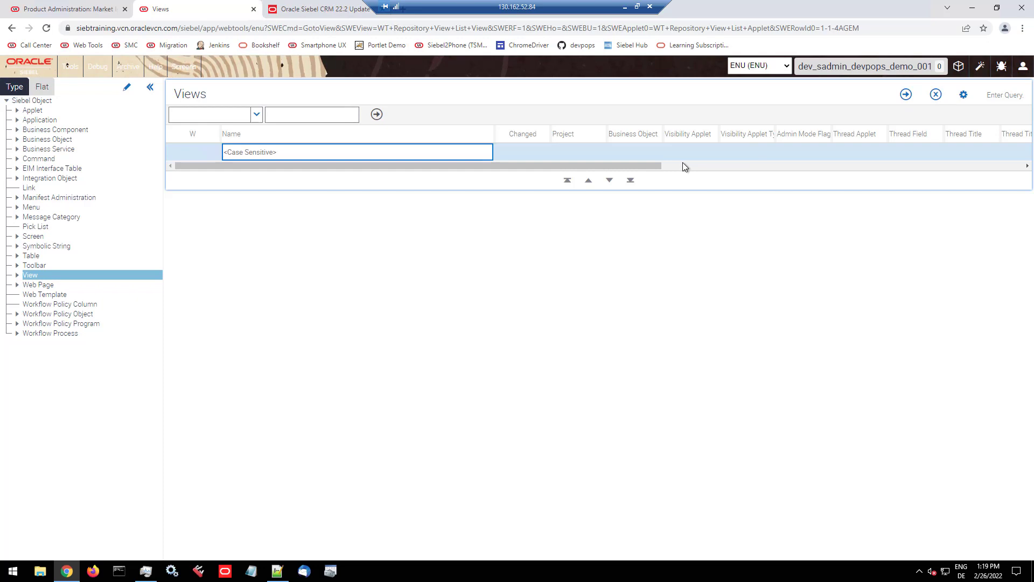
type("A")
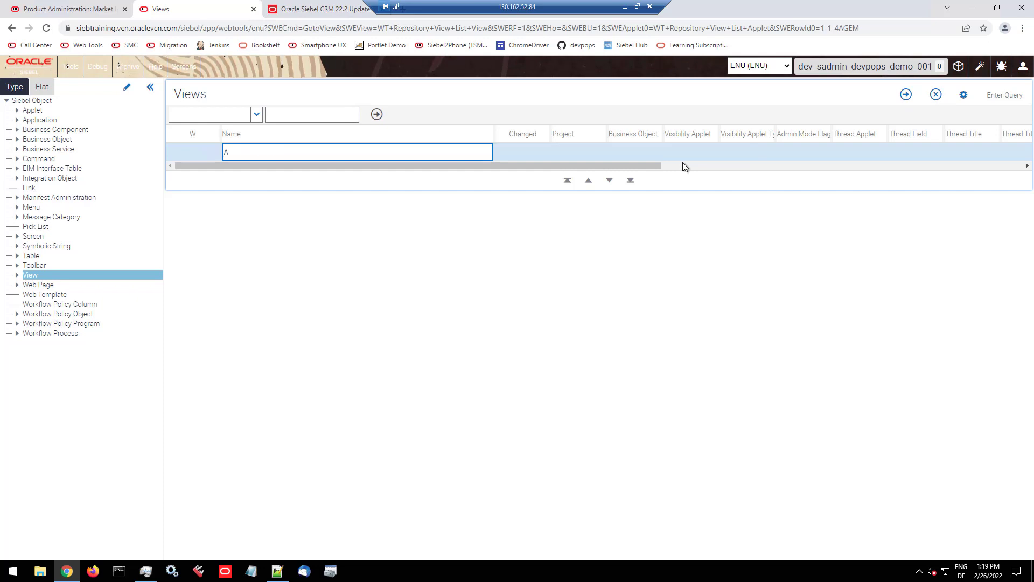
type("ccount List Vie")
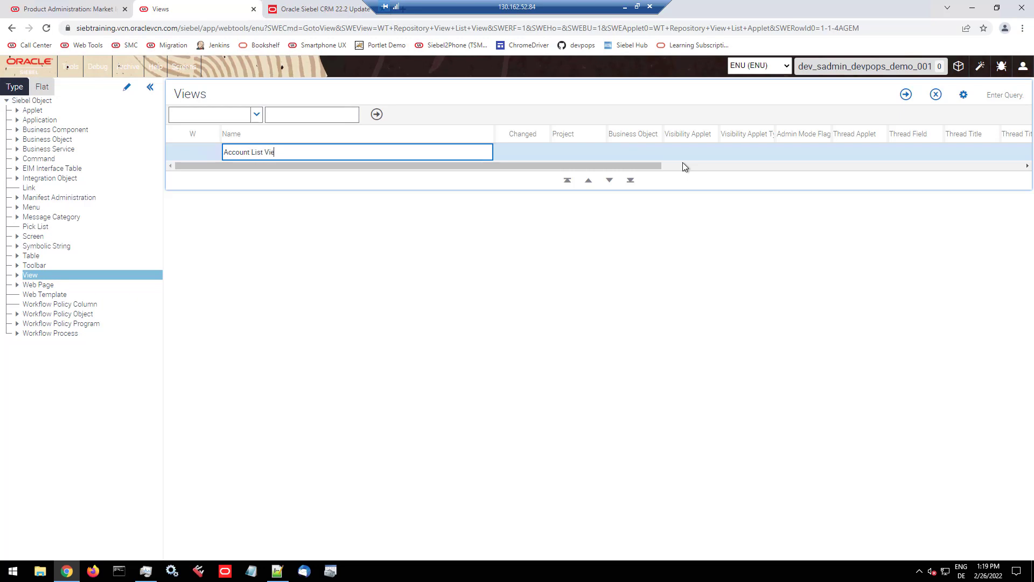
type("w")
key("Return")
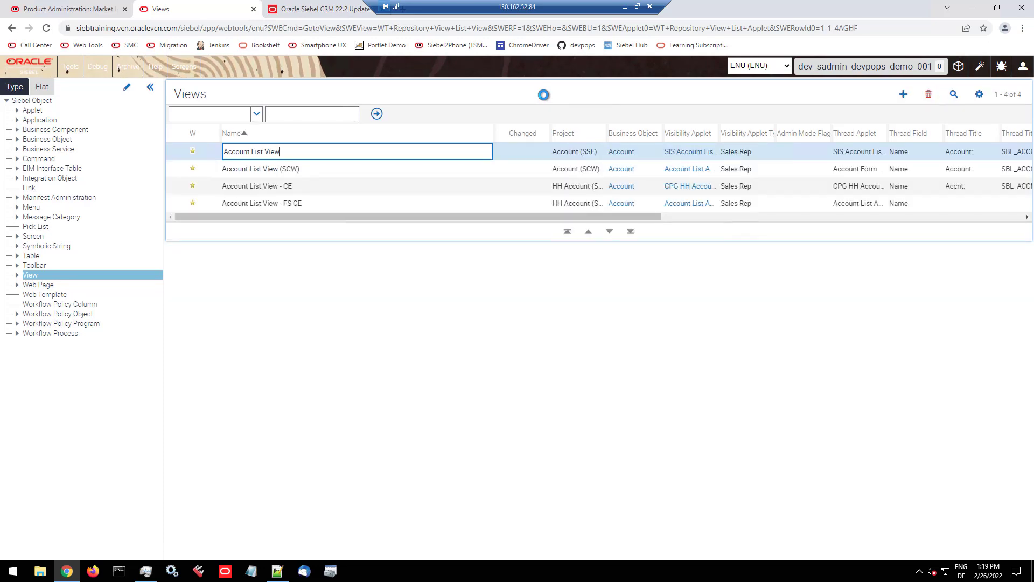
Step: Duplicate the Account List View record under the name "BCRM Account List View Copy" and save it
key("ctrl+b")
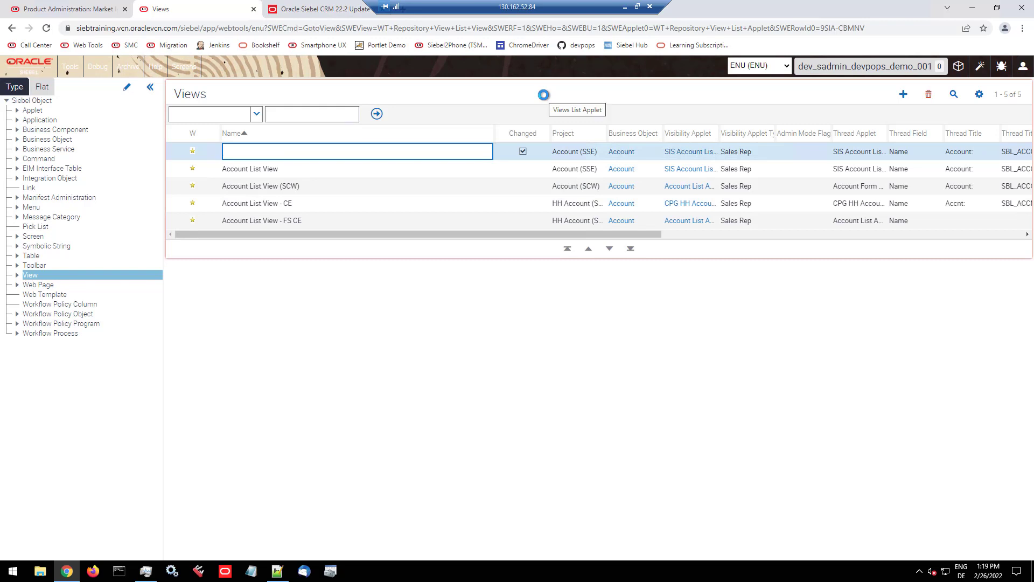
type("BCRM Acco")
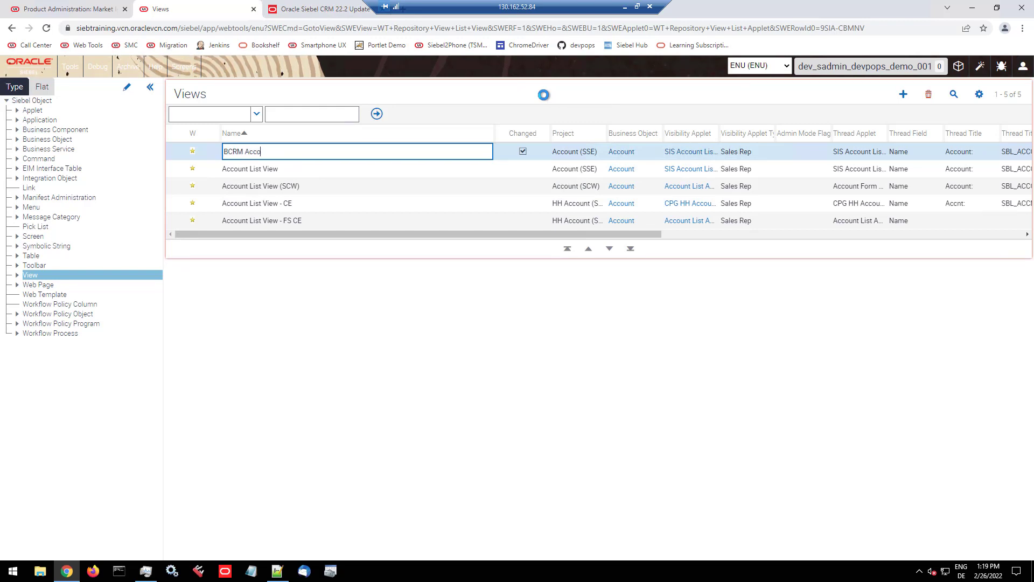
type("unt List Vi")
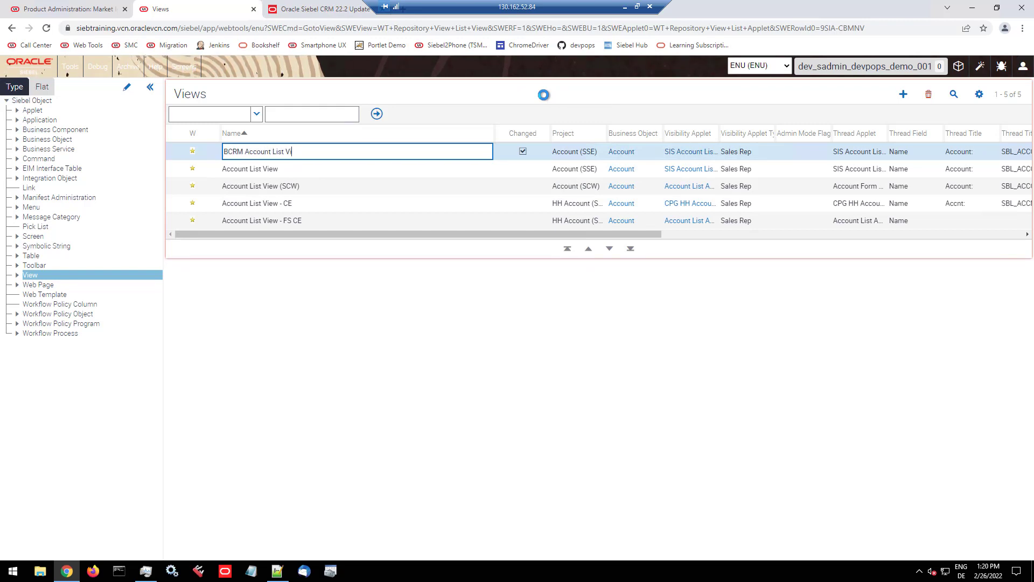
type("ew Copy")
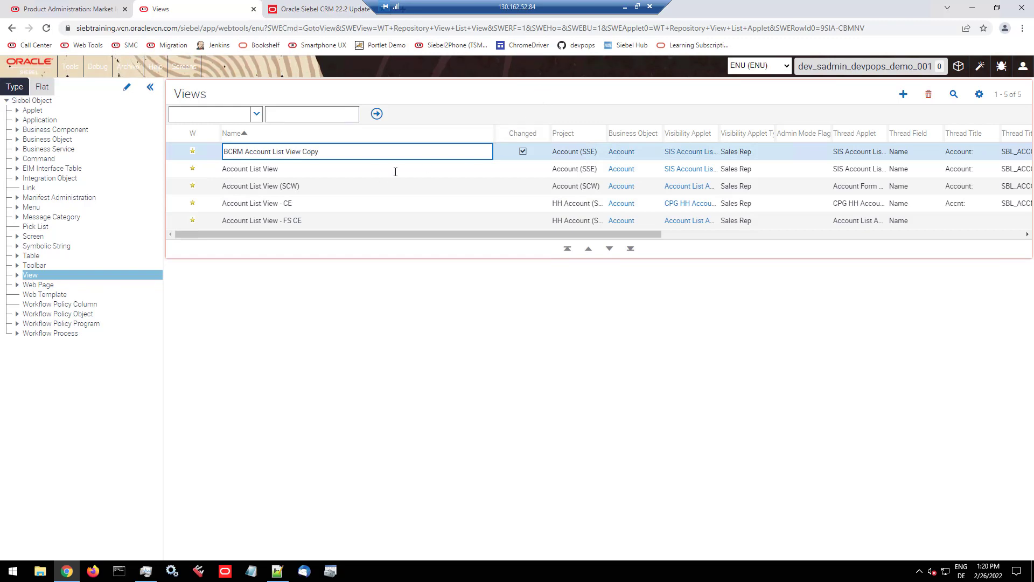
left_click(378, 170)
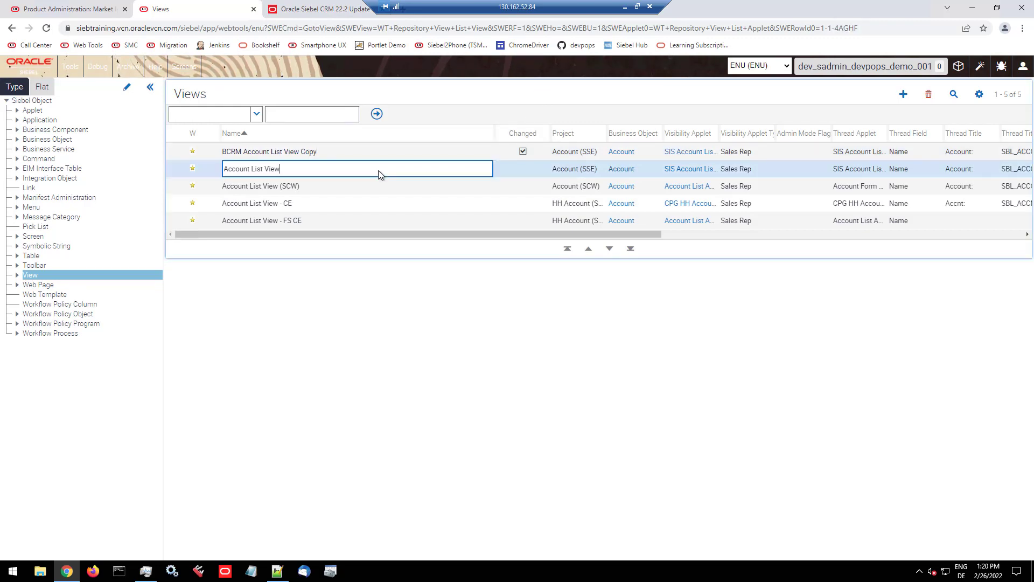
Step: Select the new BCRM view record and copy its full name to the clipboard
left_click(337, 153)
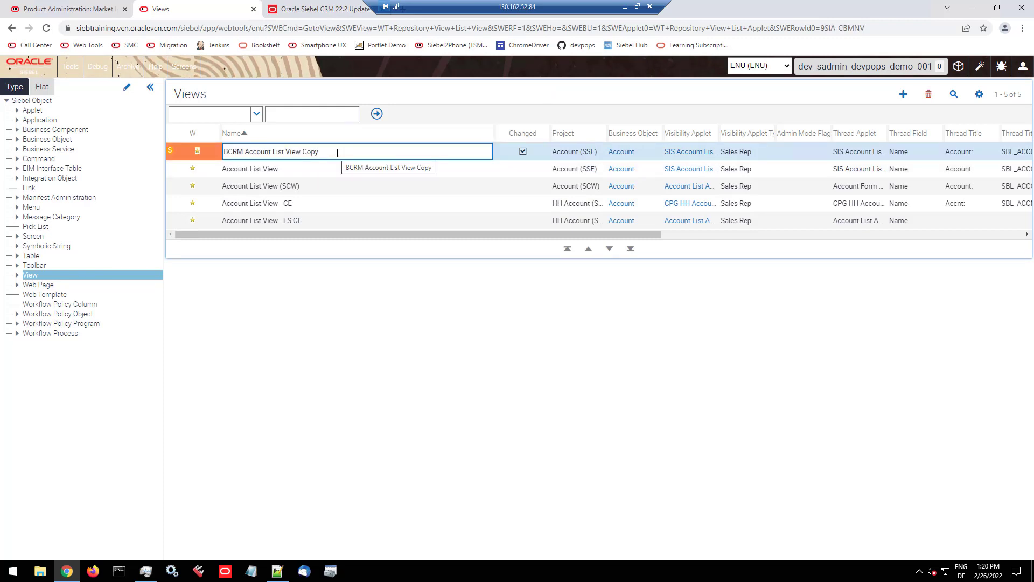
left_click_drag(337, 153, 224, 154)
left_click(317, 190)
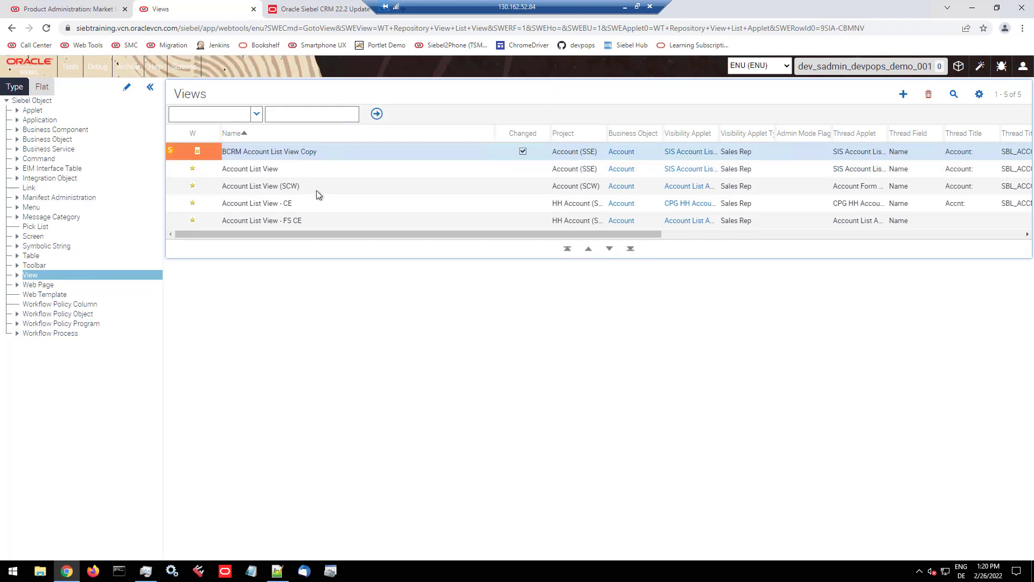
left_click(307, 156)
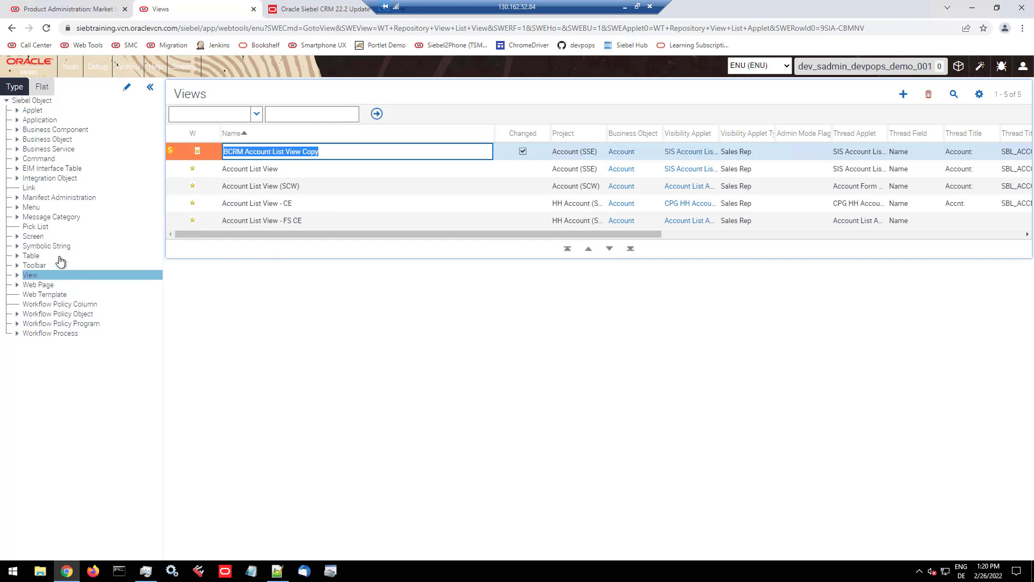
Step: Query the repository's Screen objects for "Accounts Screen*" and widen the Name column
left_click(33, 239)
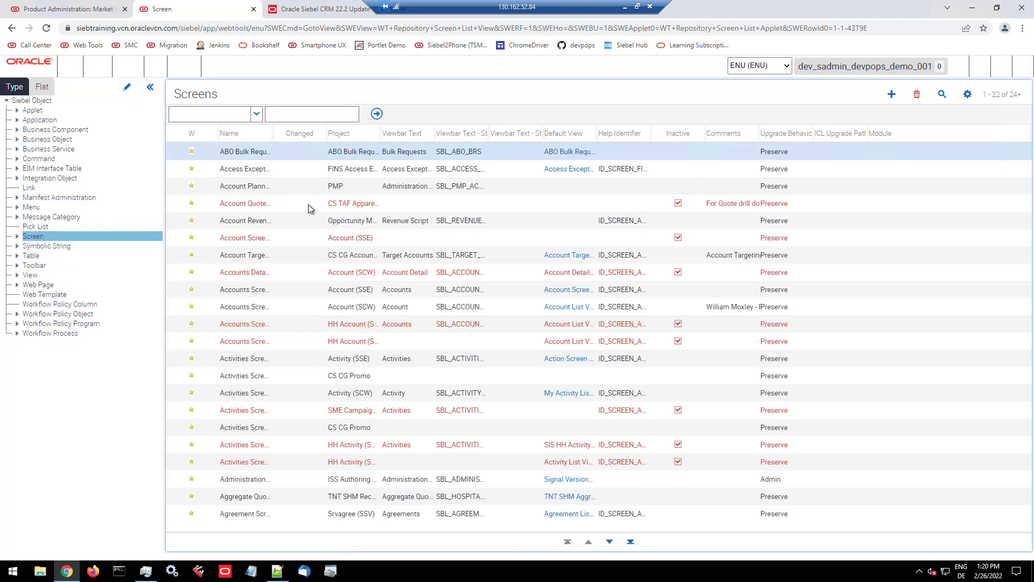
left_click(942, 95)
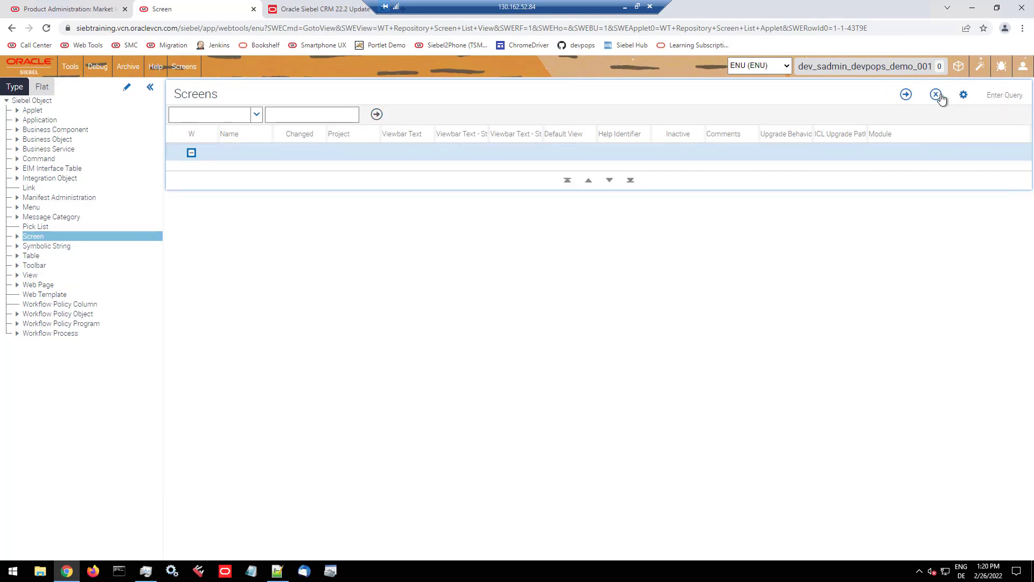
type("Accounts Screen*")
key("Return")
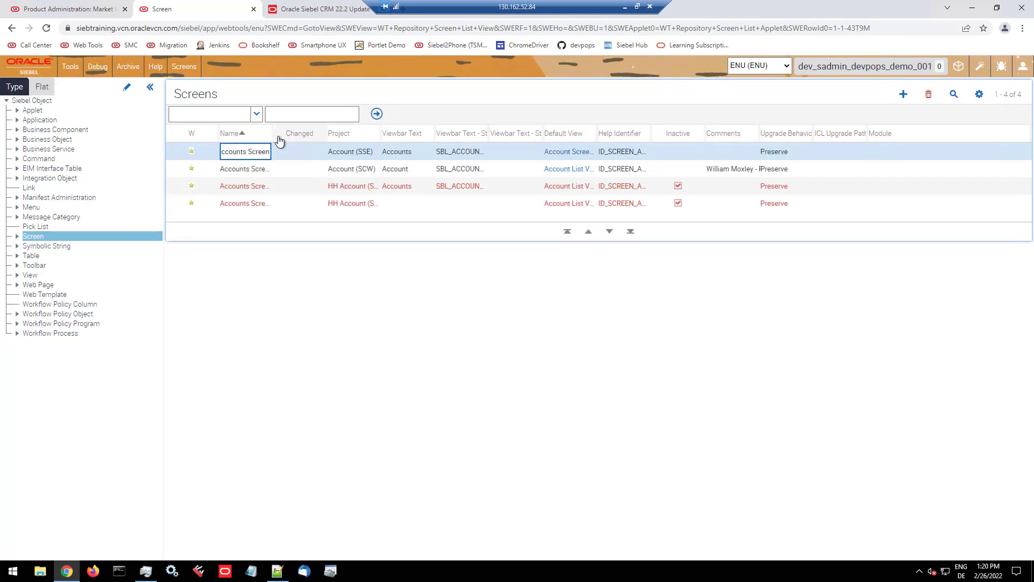
left_click_drag(271, 133, 424, 132)
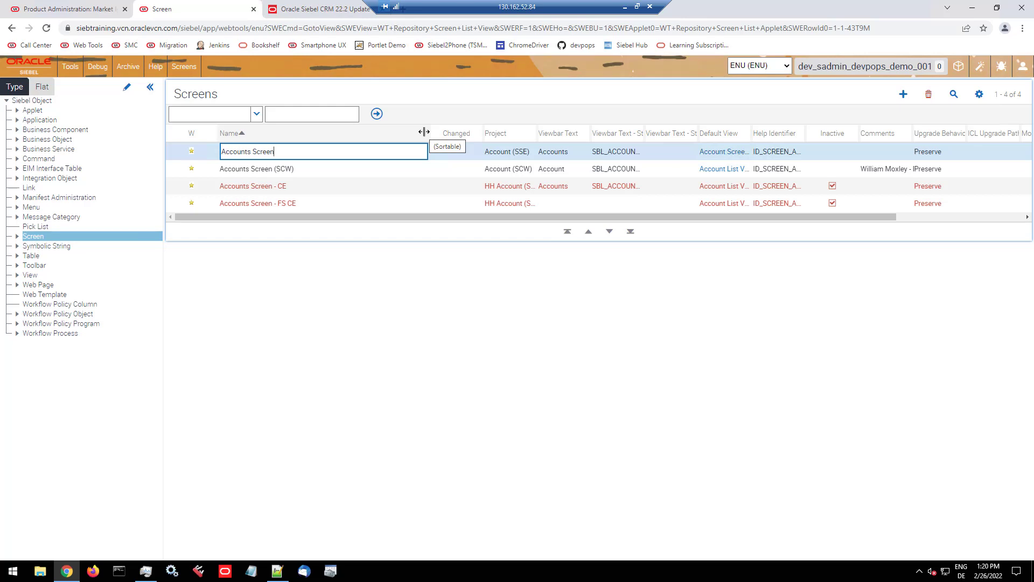
Step: Add a screen view record under Accounts Screen with "BCRM Account List View Copy" as its view
left_click(17, 237)
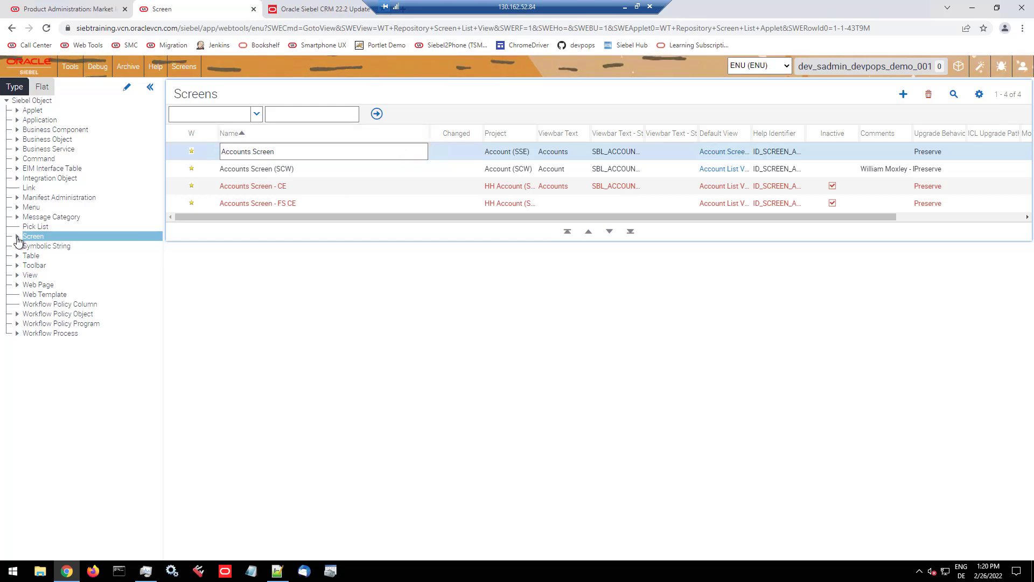
left_click(49, 257)
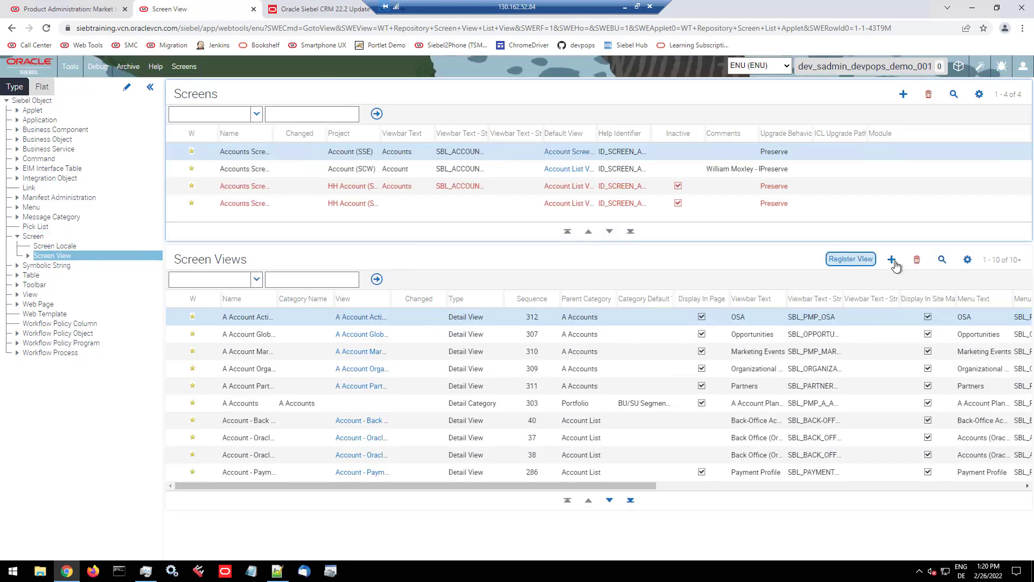
left_click(892, 260)
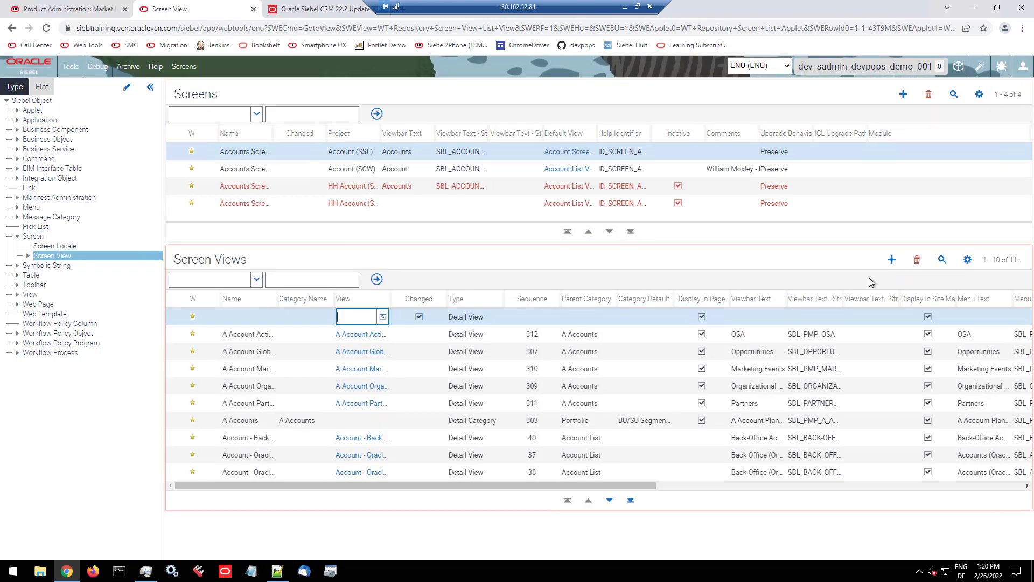
key("ctrl+v")
key("Tab")
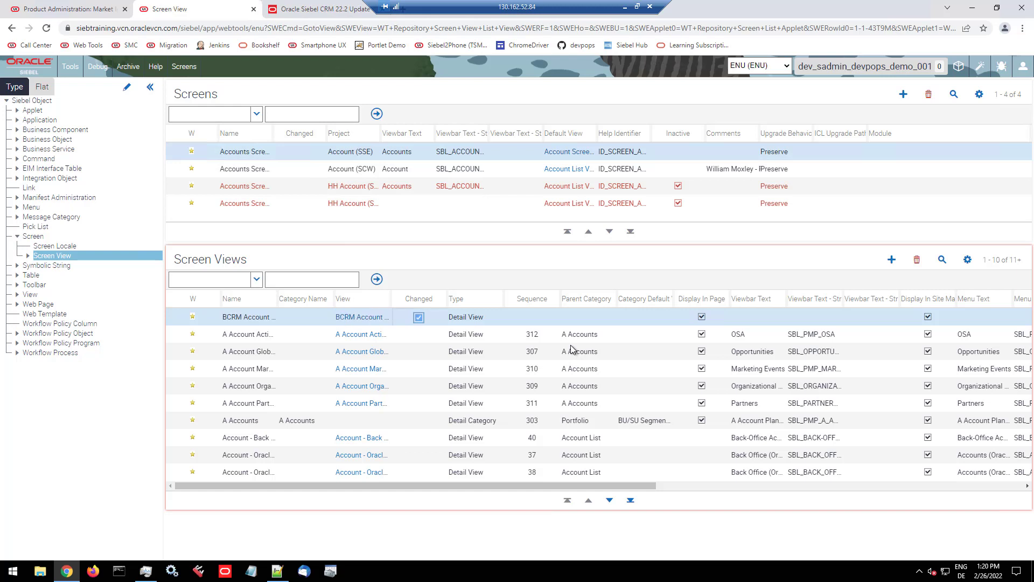
Step: Set the new screen view's type to Aggregate View, leaving its sequence empty
key("Tab")
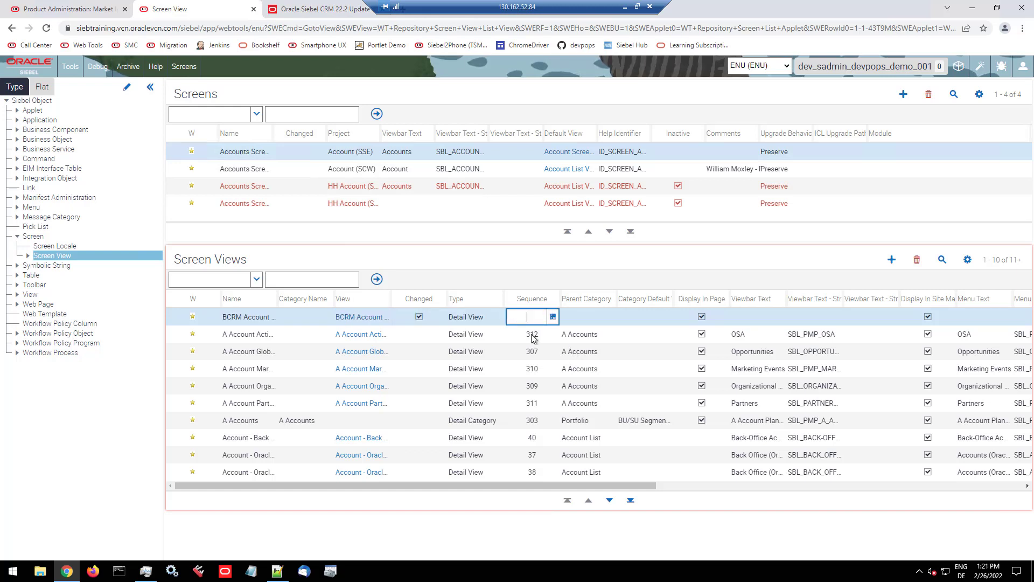
left_click(496, 318)
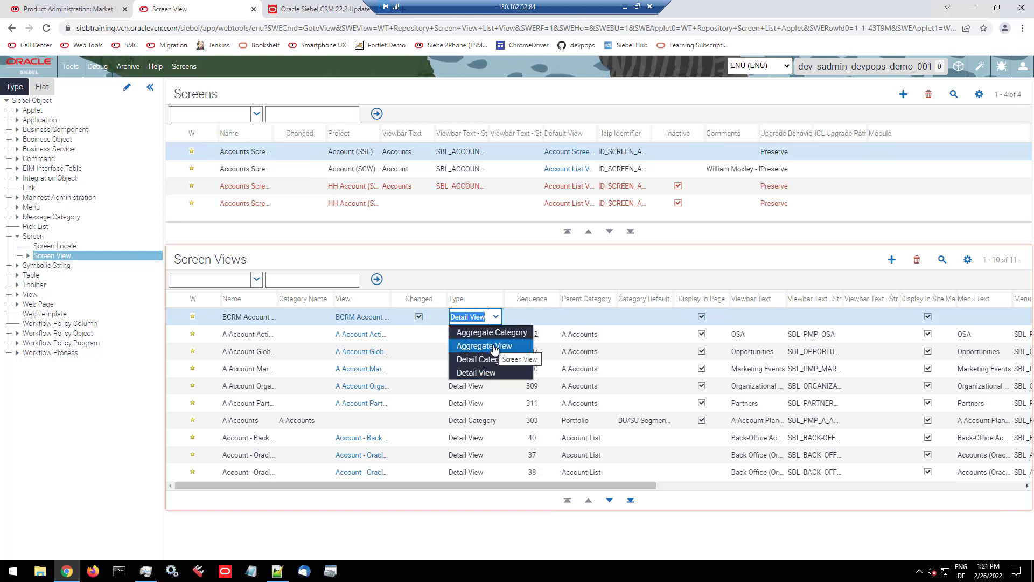
left_click(494, 346)
key("Tab")
Step: Enter "BCRM Demo" as the new screen view's viewbar text string override
key("Tab")
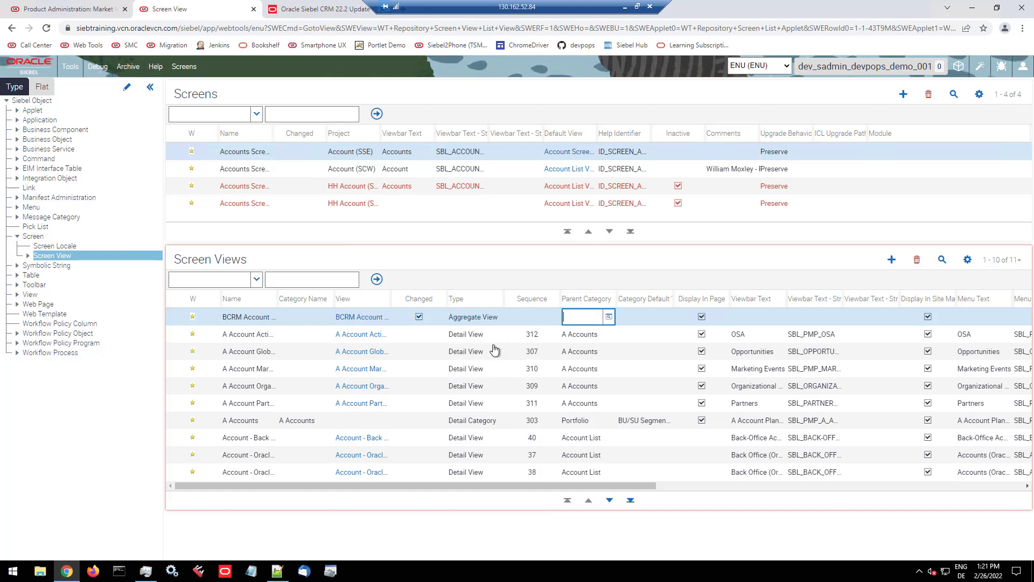
key("Tab")
key("Tab")
key("Tab")
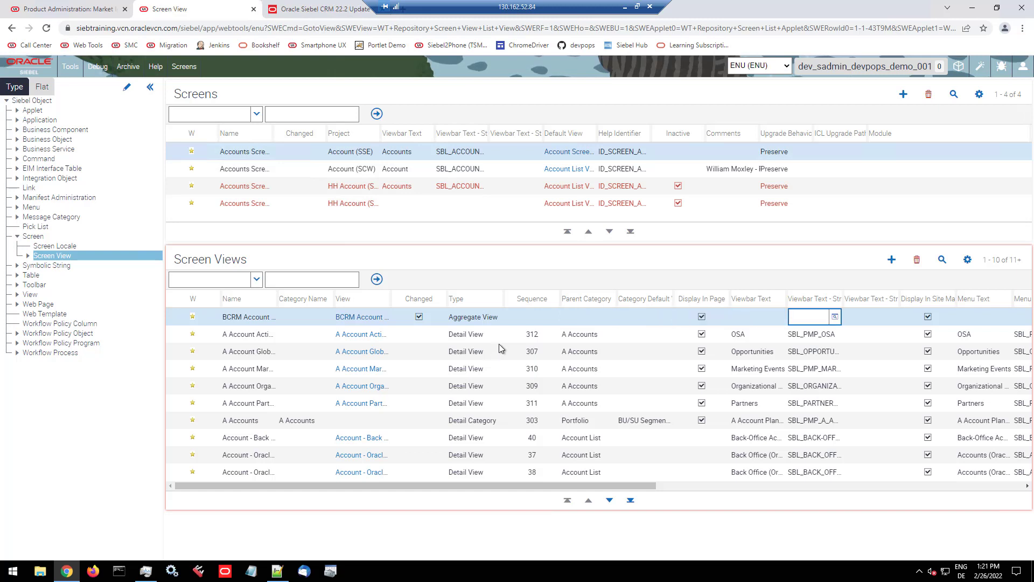
key("Tab")
type("BCRM D")
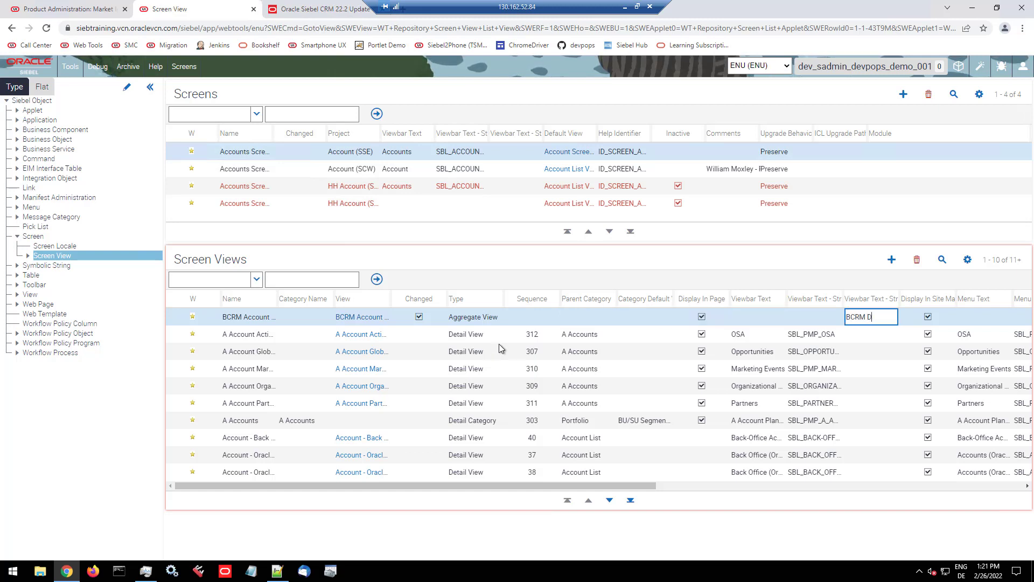
type("emo")
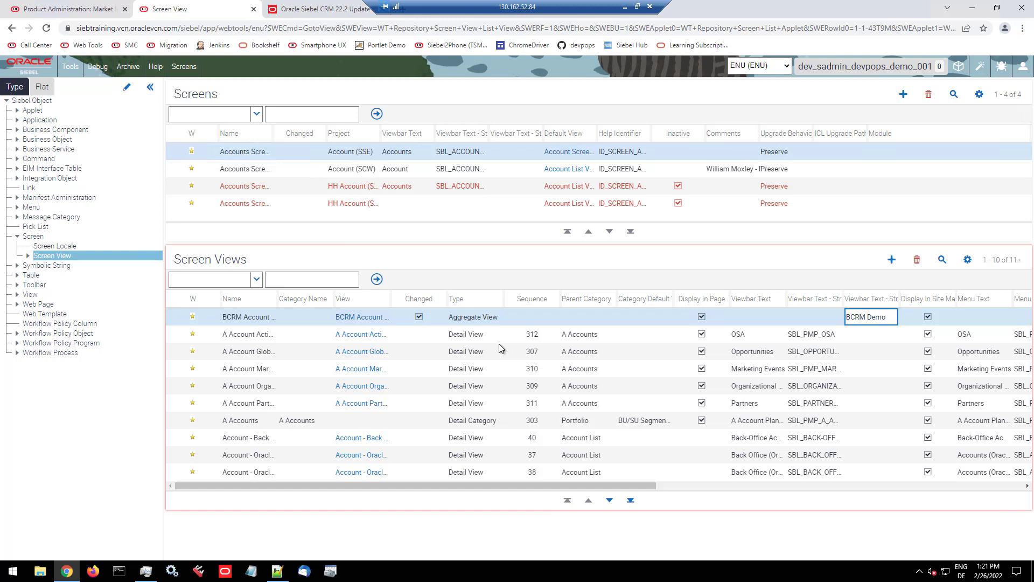
Step: Enter "BCRM Demo" as the new screen view's menu text string override and save the record
key("Tab")
key("Tab")
key("Tab")
key("Tab")
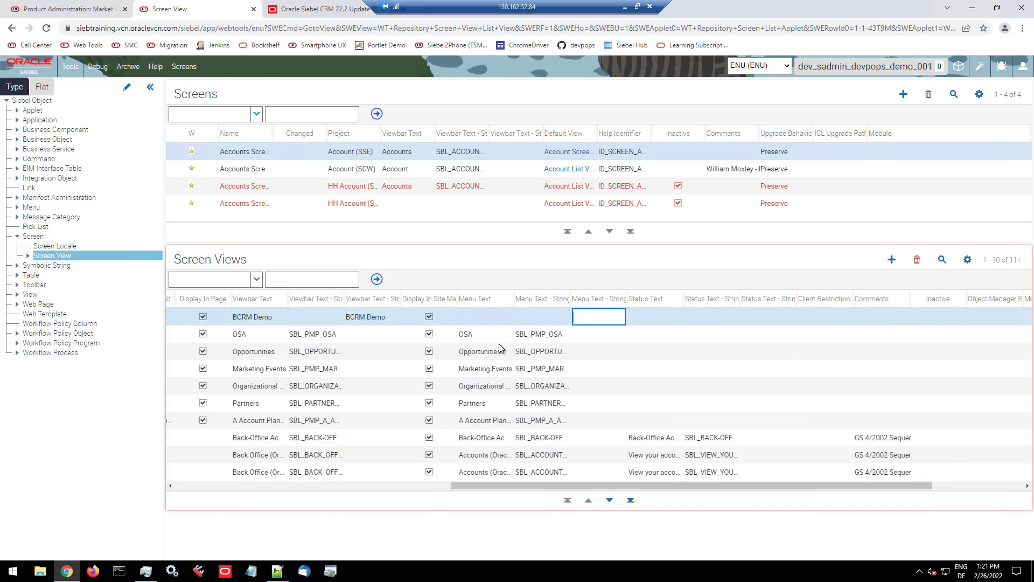
type("BCRM Dem")
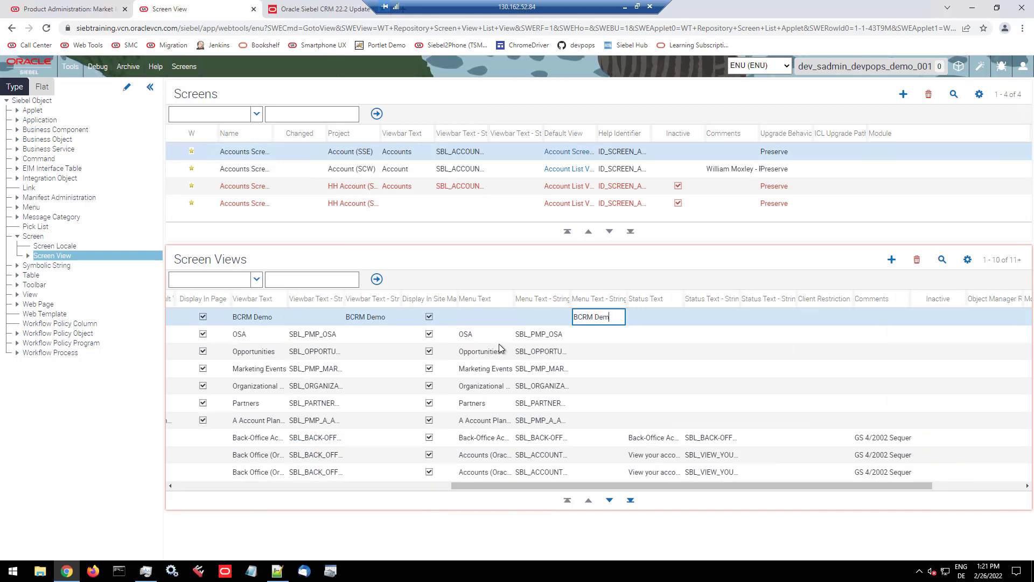
type("o")
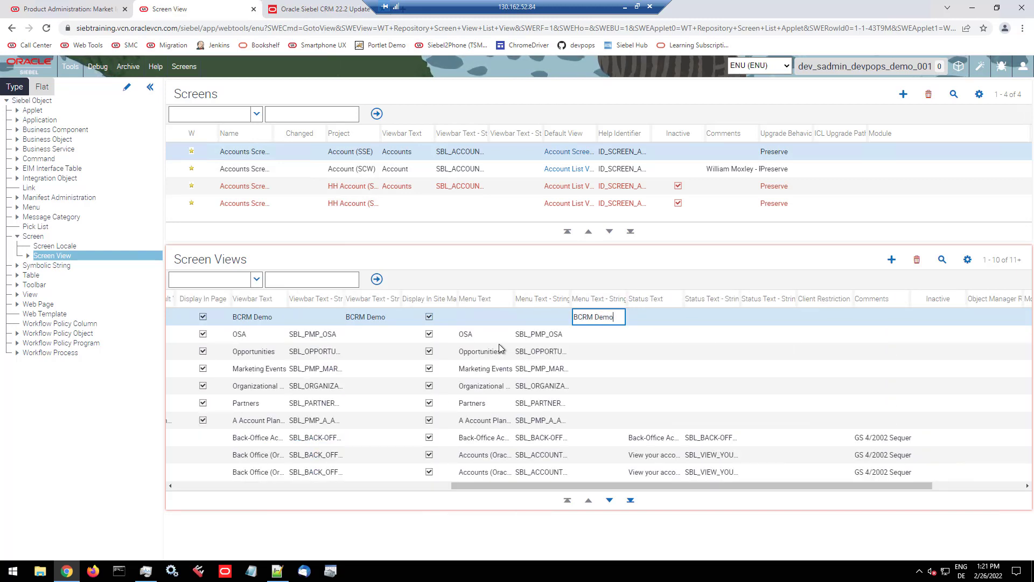
left_click(540, 334)
left_click(546, 318)
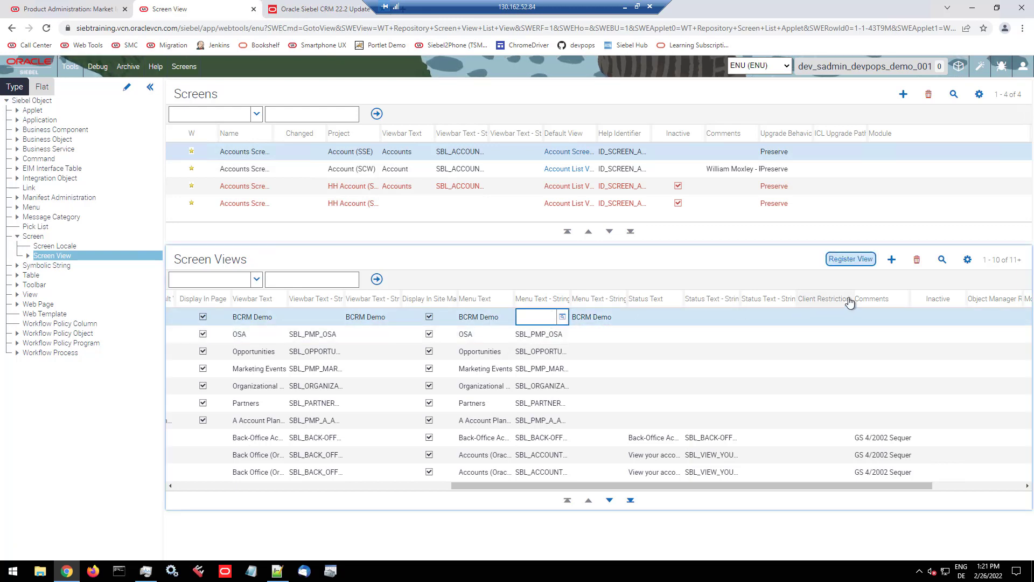
Step: Register the new BCRM Demo screen view with the responsibility "BCRM Demo", using the prefilled credentials
left_click(858, 261)
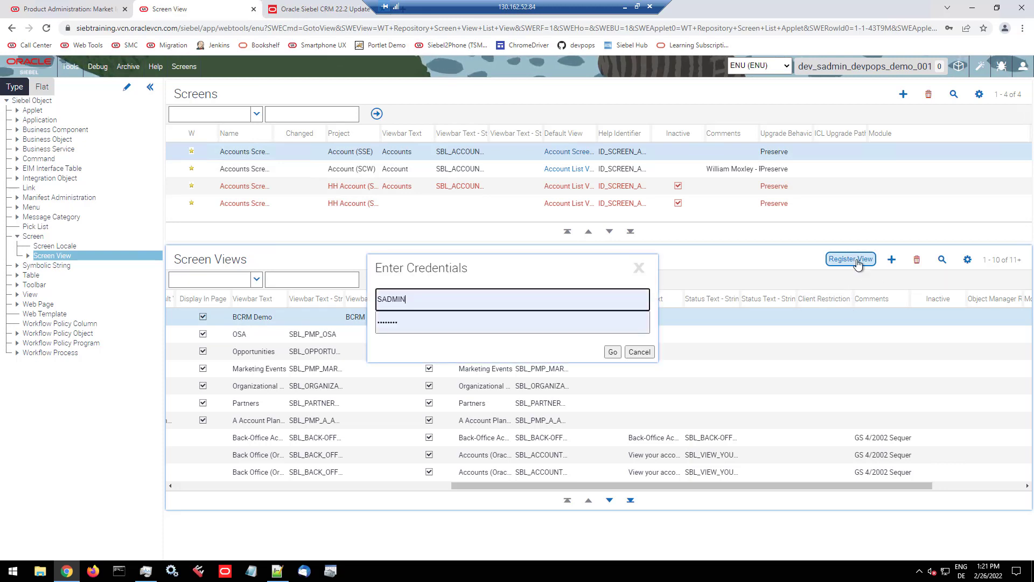
left_click(612, 352)
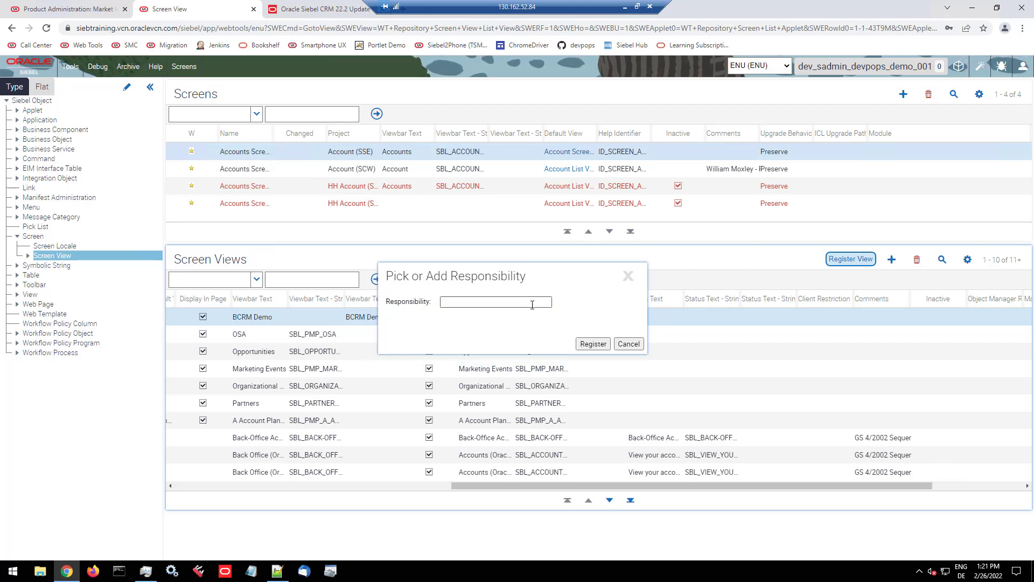
left_click(530, 302)
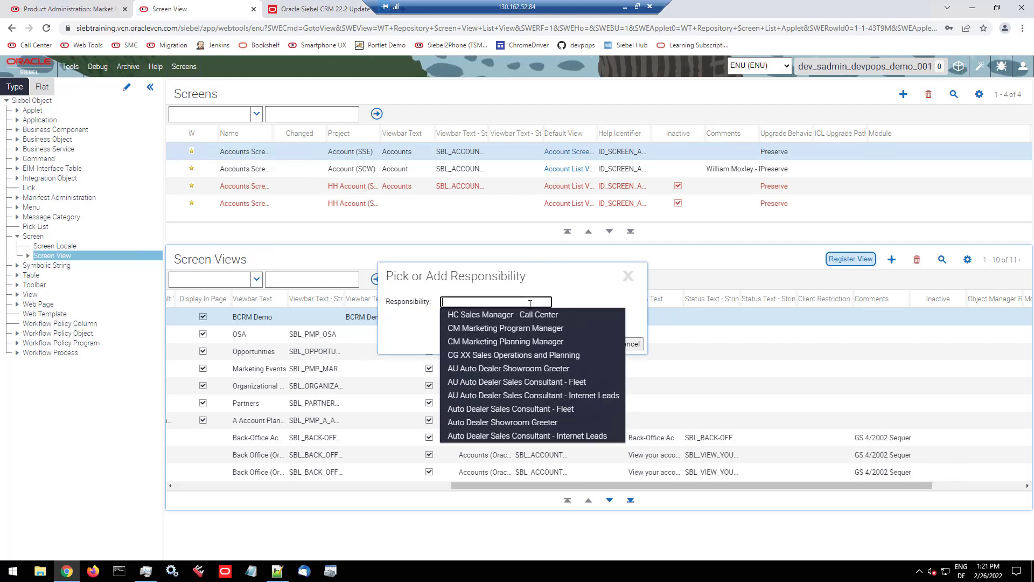
type("BCRM ")
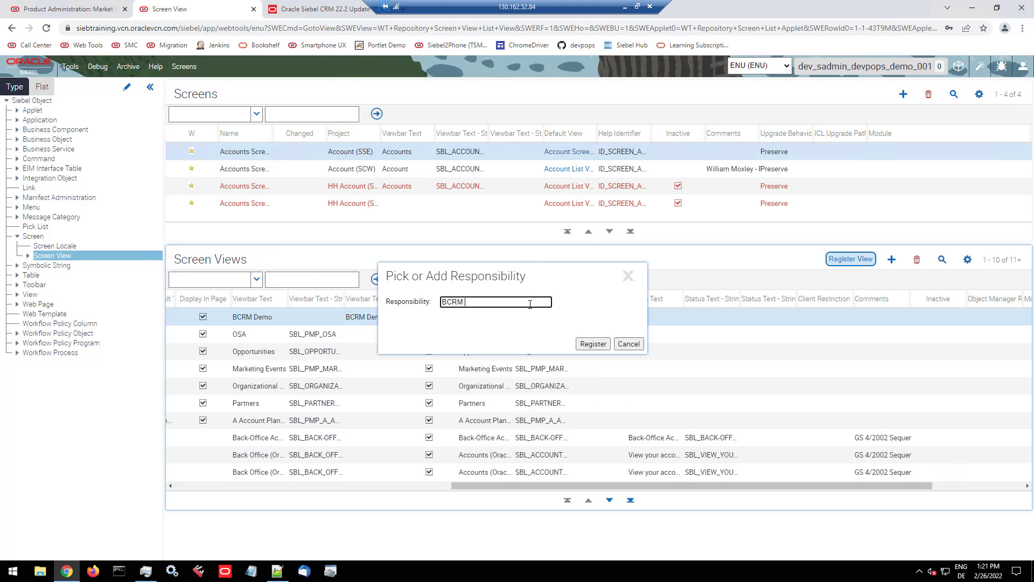
type("Demo")
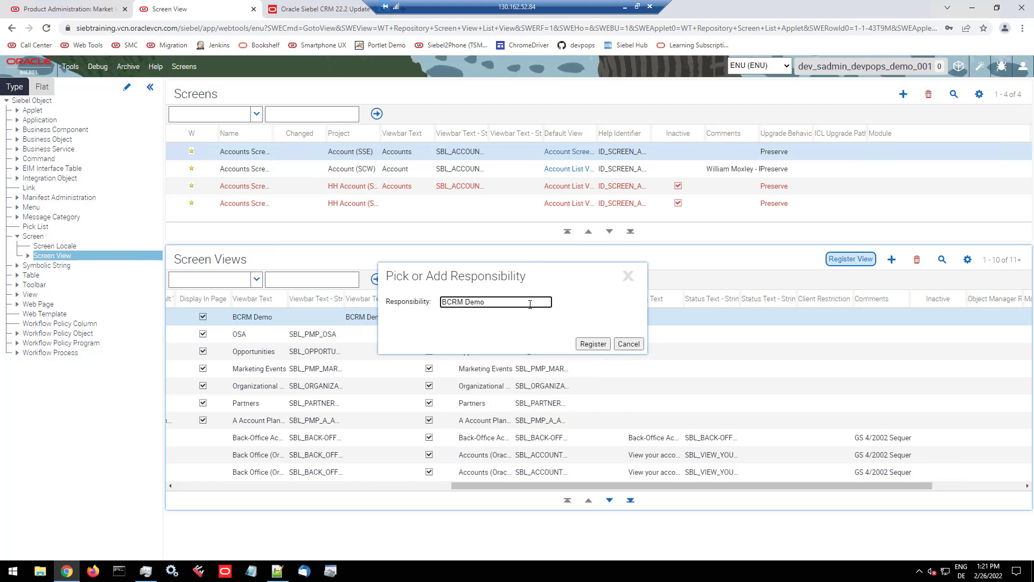
left_click(590, 347)
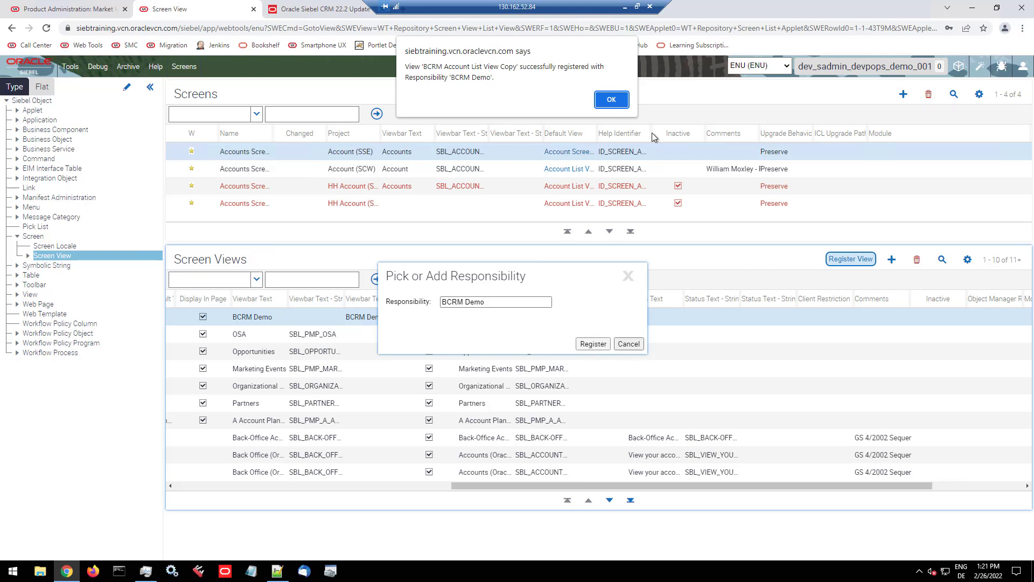
left_click(610, 101)
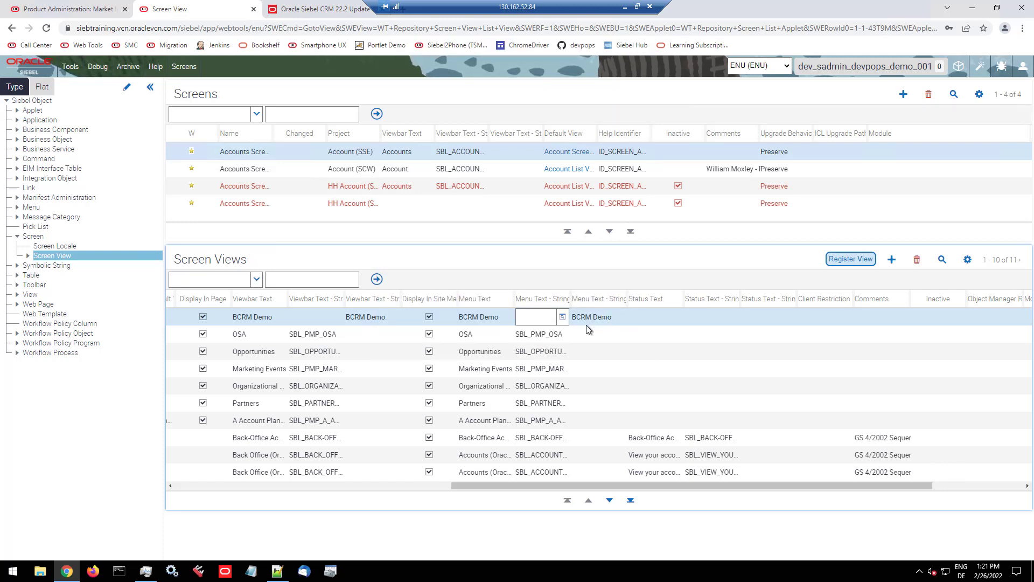
Step: Switch to the Siebel Call Center application and open the dev_sadmin_devpops_demo_001 workspace there
left_click(72, 9)
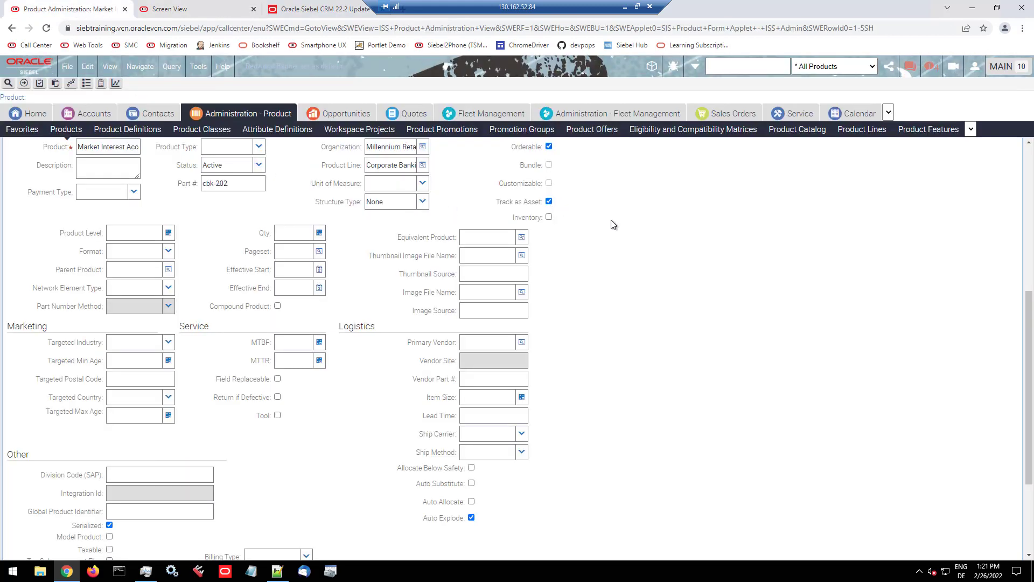
left_click(652, 68)
mouse_move(667, 112)
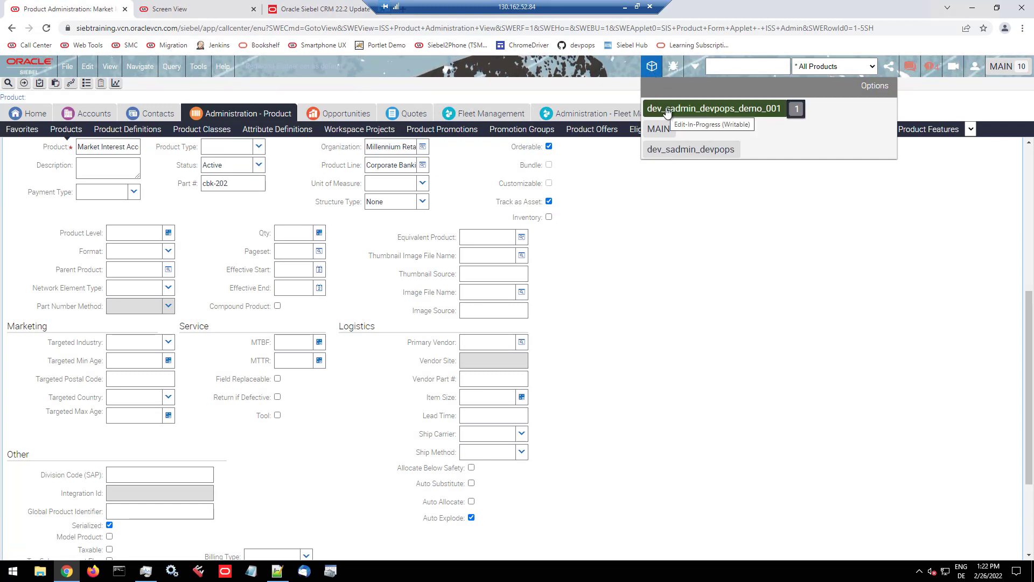
left_click(666, 110)
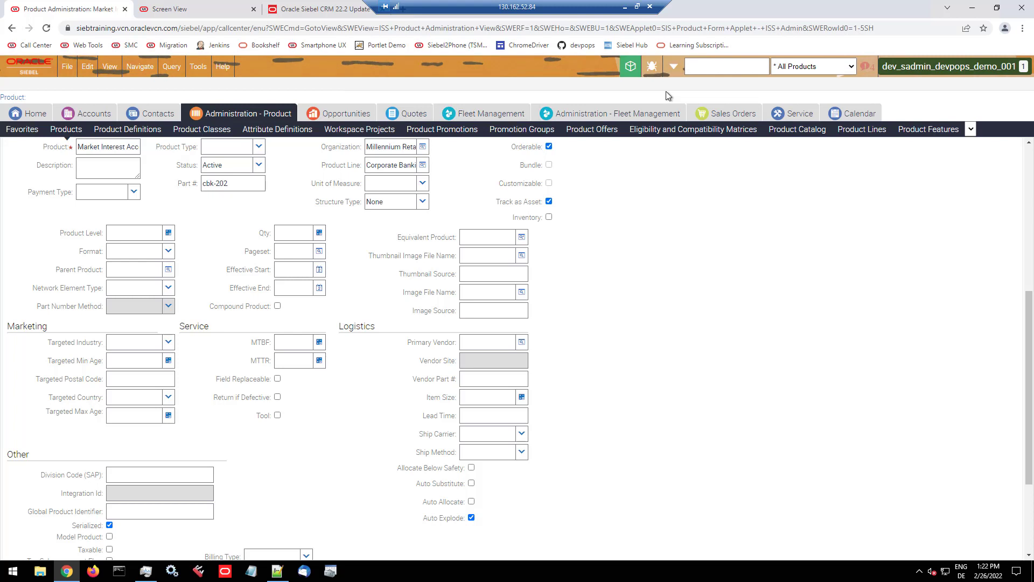
Step: Open the BCRM Demo view of the Accounts screen to check the newly registered view
left_click(85, 116)
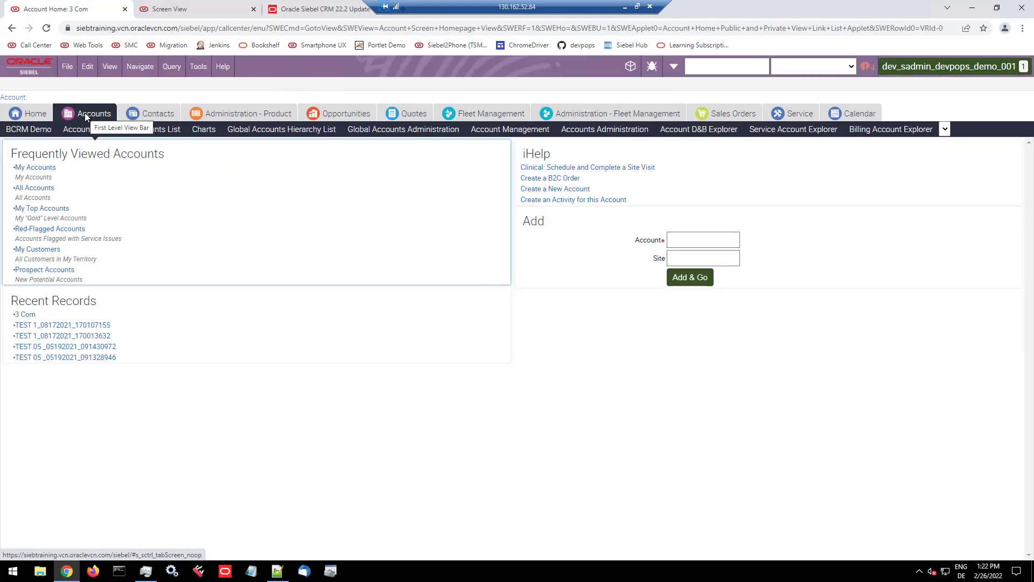
left_click(40, 131)
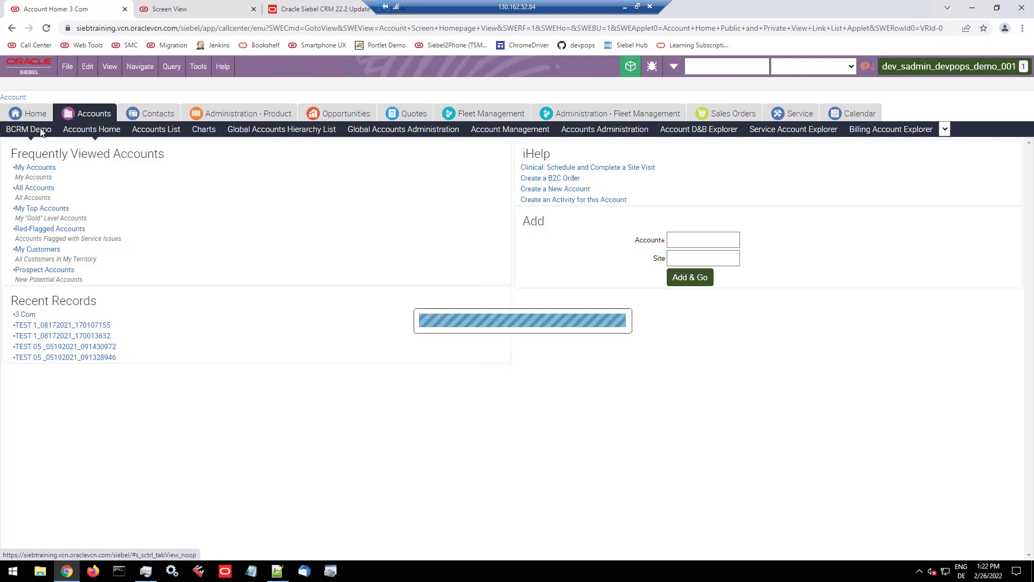
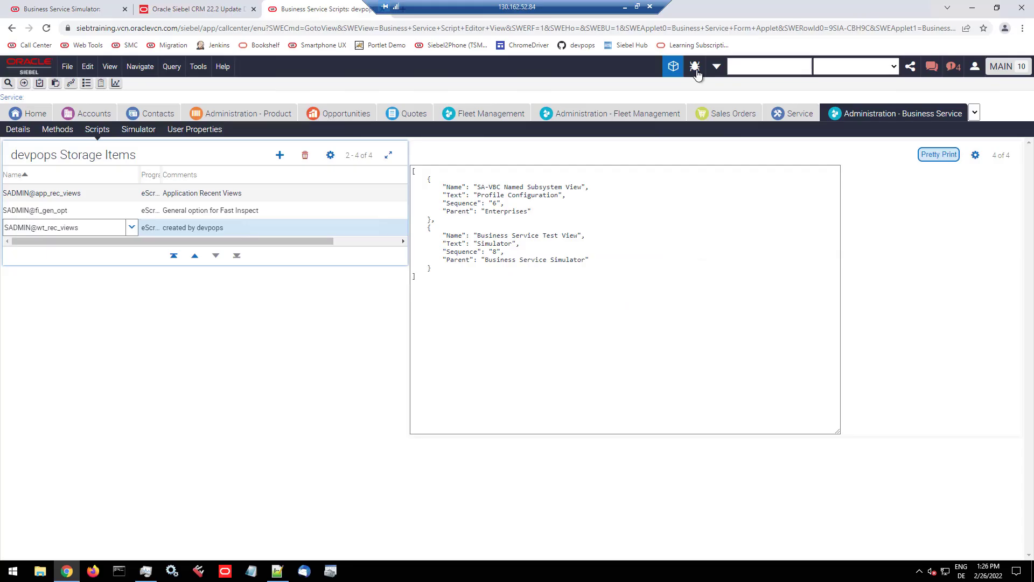
Step: Switch the devpops menu to its horizontal icon toolbar layout
left_click(695, 67)
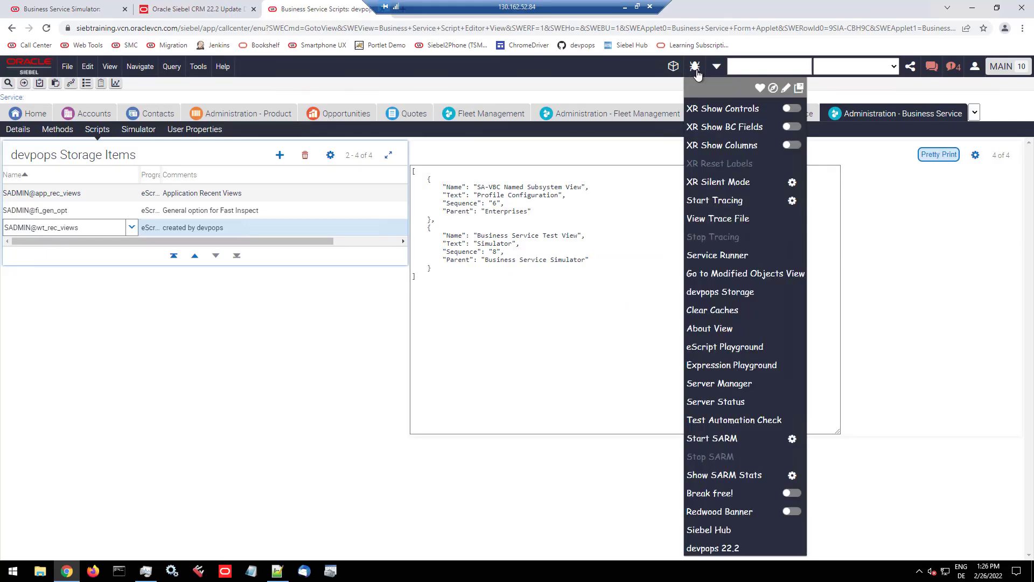
left_click(773, 89)
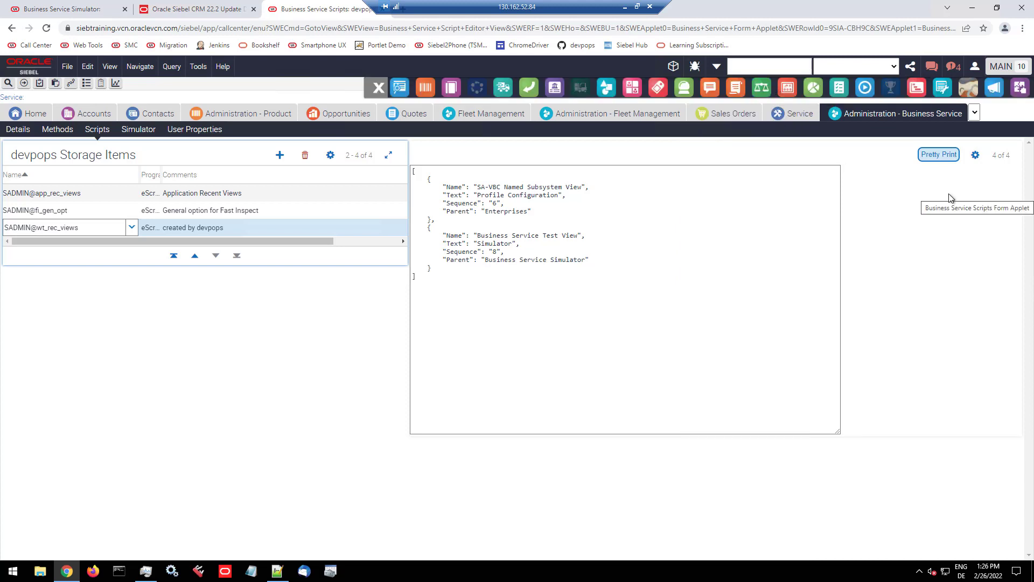
Step: Log out of Siebel Call Center and log back in with the prefilled credentials
left_click(975, 69)
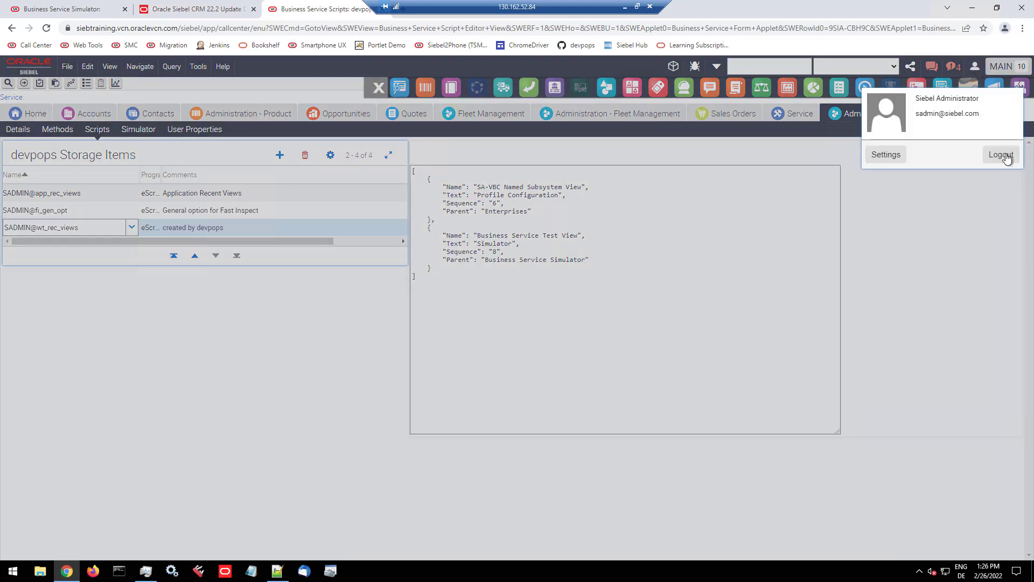
left_click(1005, 156)
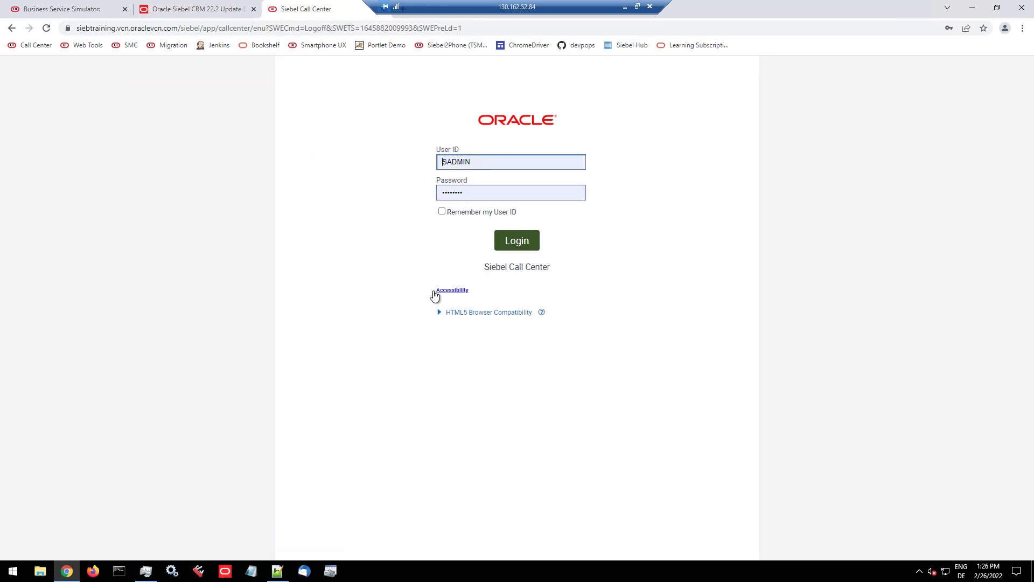
left_click(498, 243)
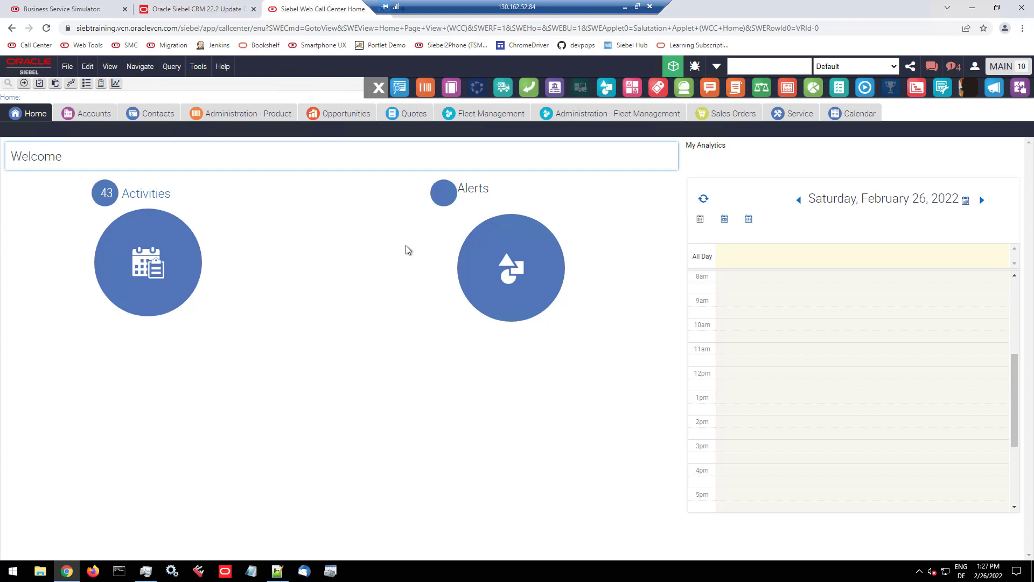
left_click(626, 8)
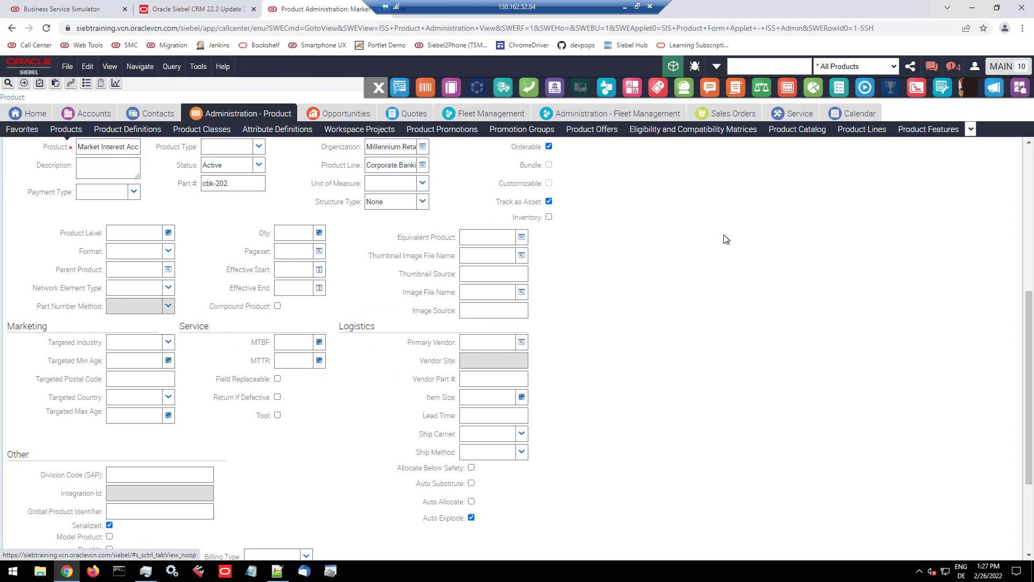
Step: Set Break Free Demo as the default and apply it to the product's More Info form
scroll(768, 249, "up", 3)
scroll(767, 249, "down", 5)
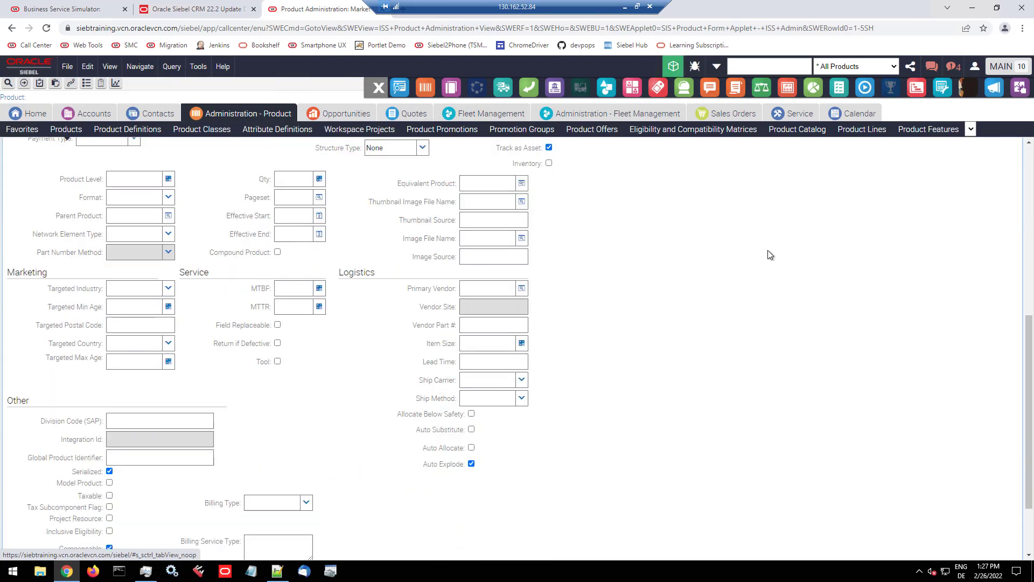
scroll(767, 253, "up", 4)
scroll(769, 252, "up", 3)
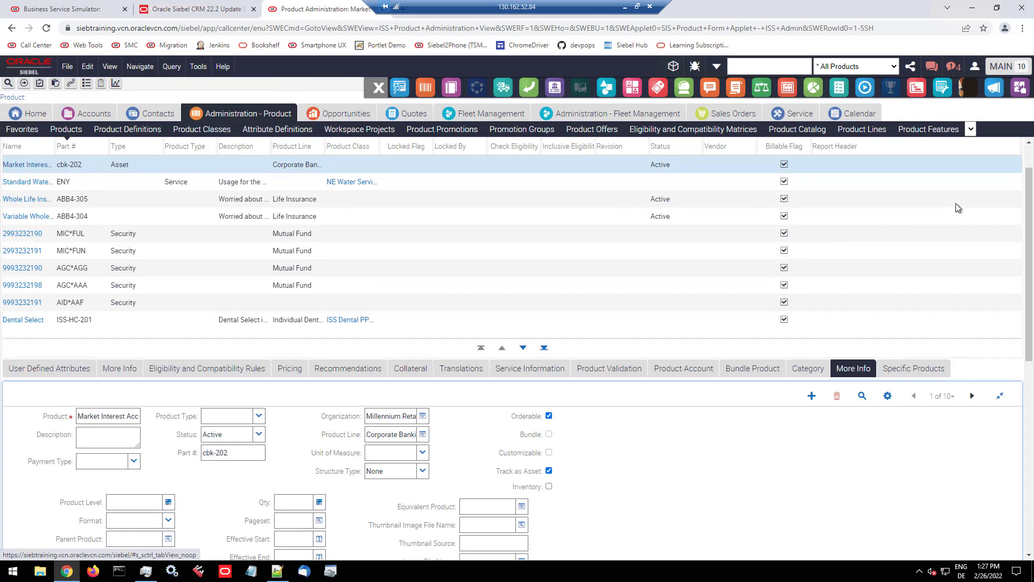
left_click(941, 89)
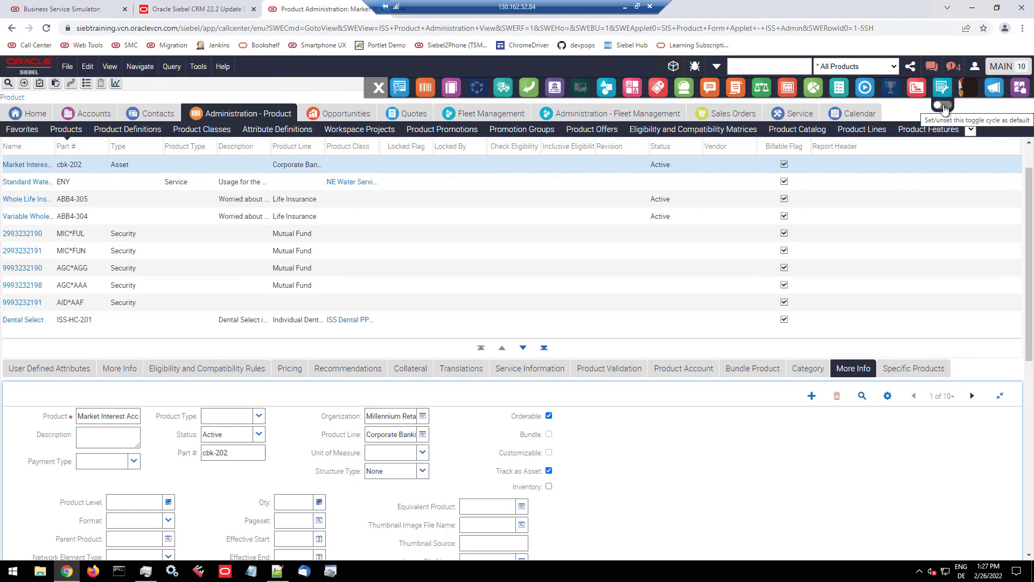
left_click(943, 106)
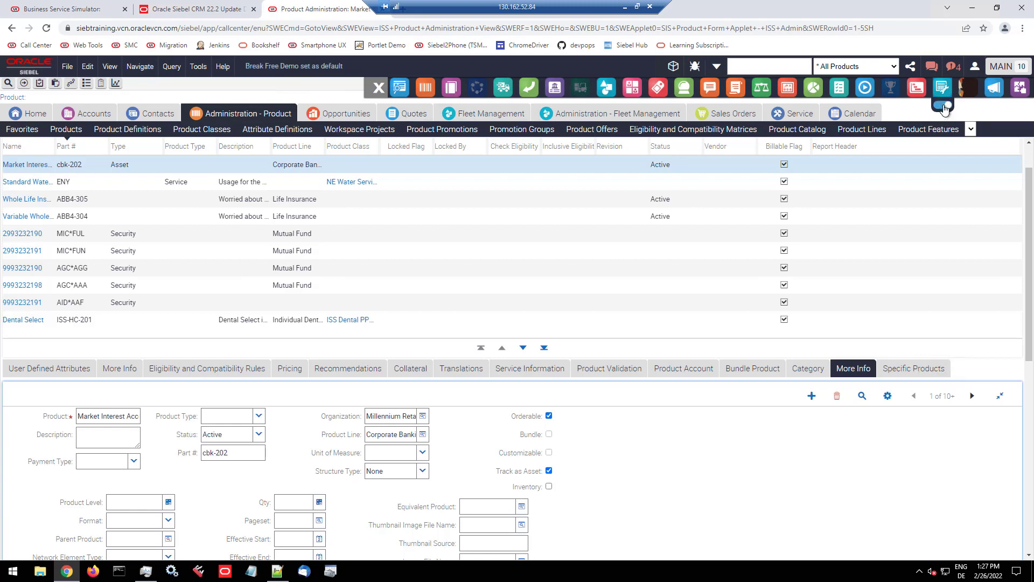
left_click(943, 88)
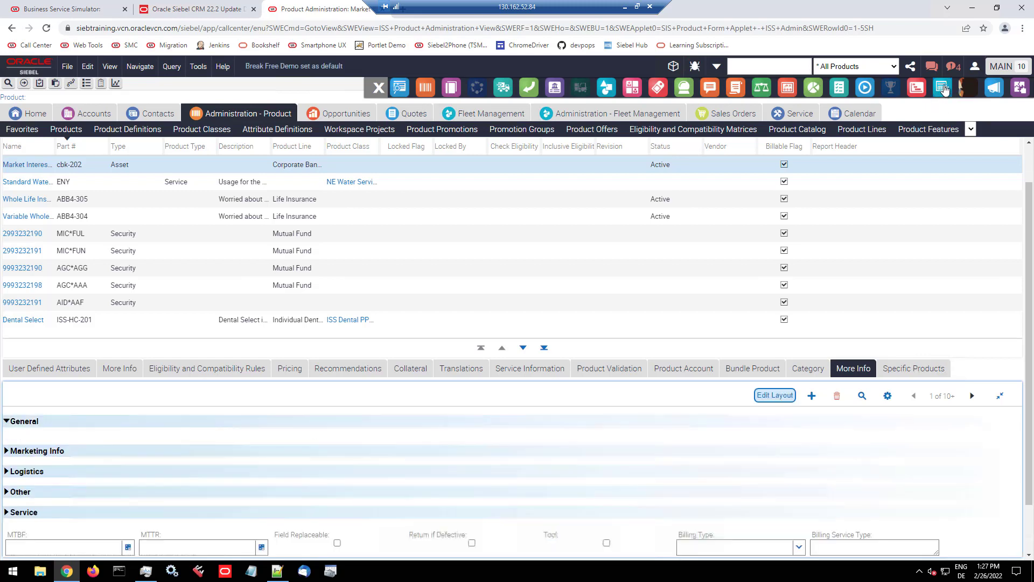
Step: Inspect the Marketing Info, Logistics, Other, Service and General sections of the More Info form by expanding each in turn
scroll(910, 417, "down", 1)
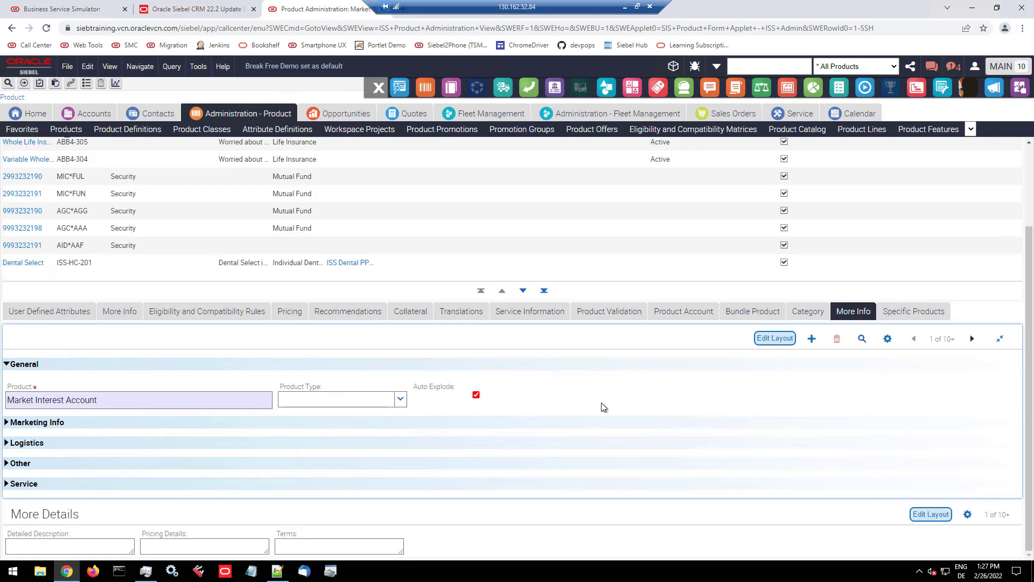
left_click(20, 423)
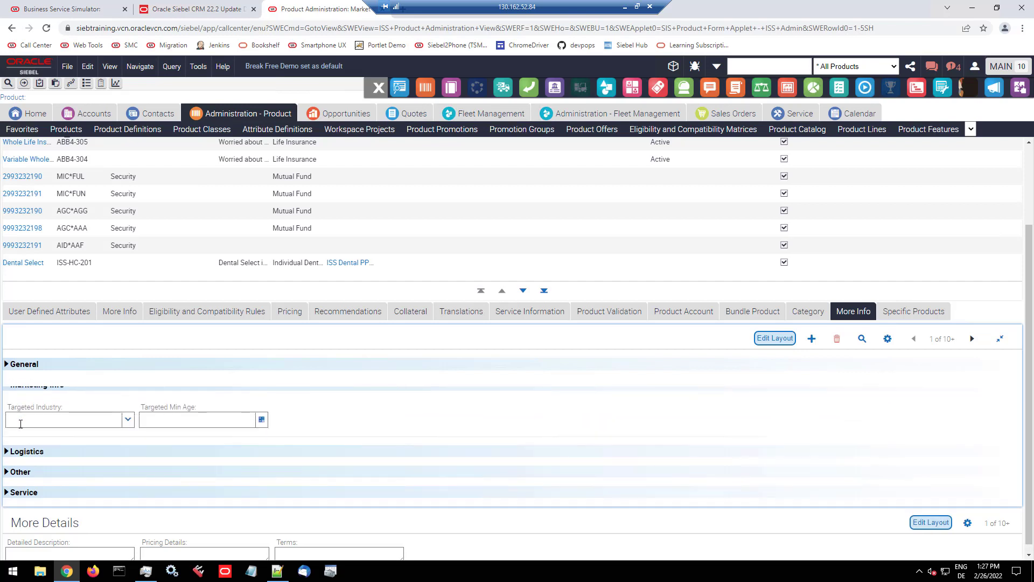
left_click(25, 443)
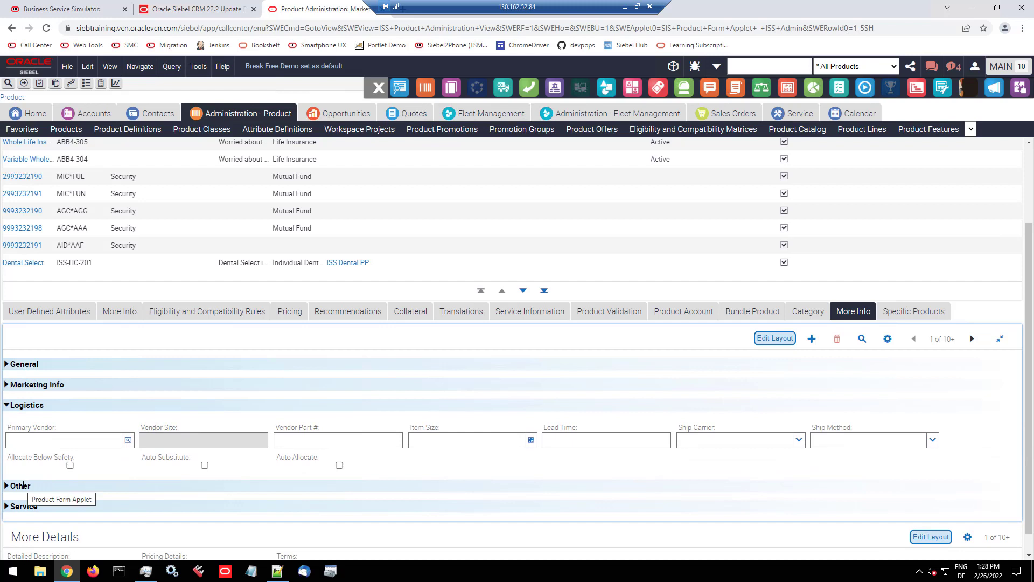
left_click(23, 485)
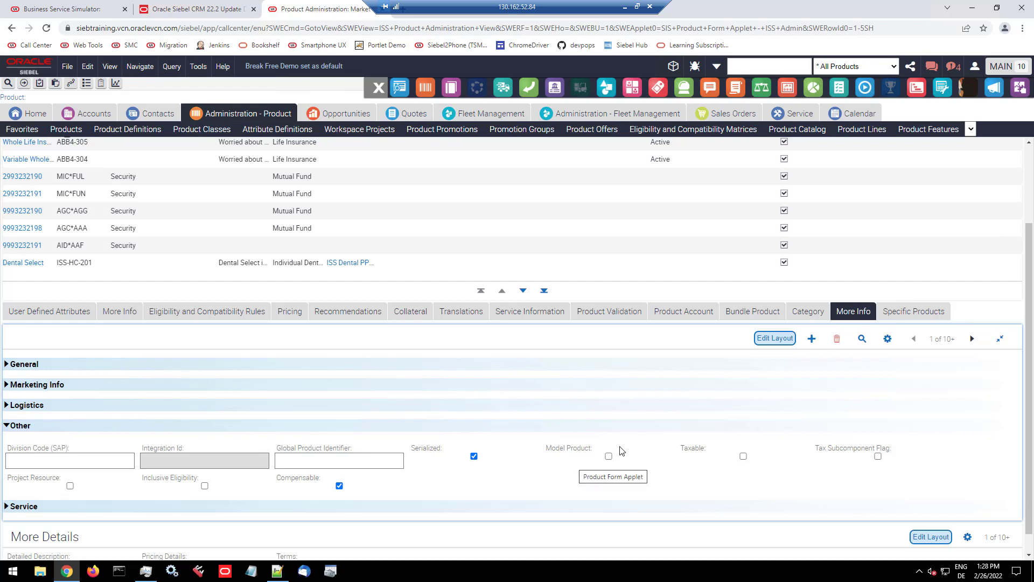
left_click(32, 506)
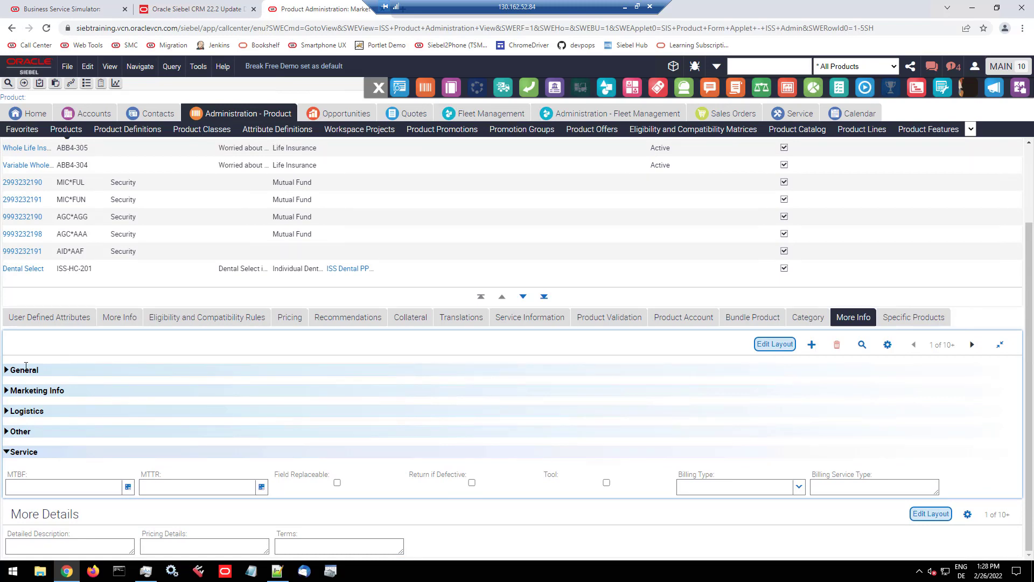
left_click(22, 370)
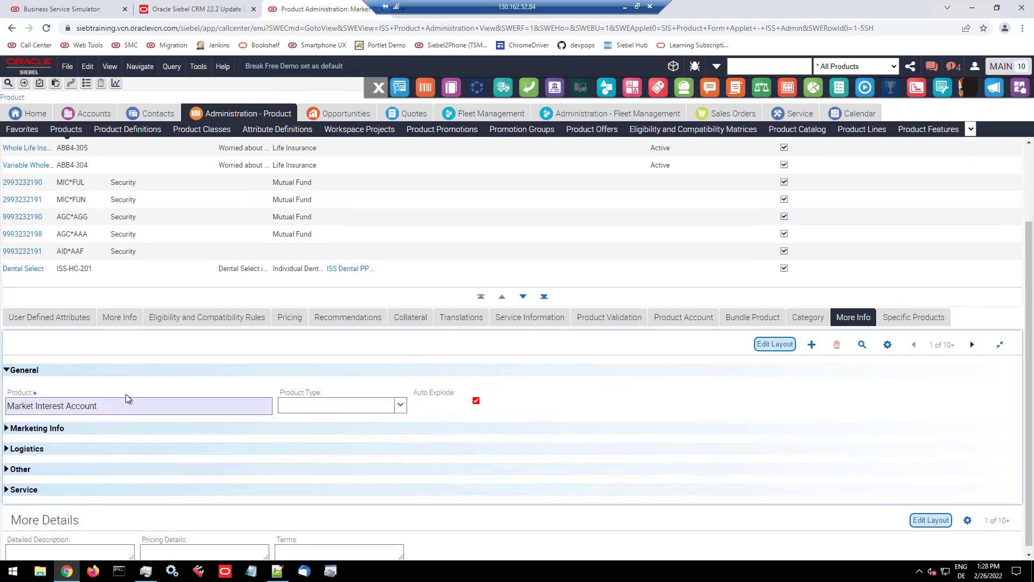
Step: Start editing the form layout and widen the Product field to about three times the width of the Product Type field
left_click(773, 348)
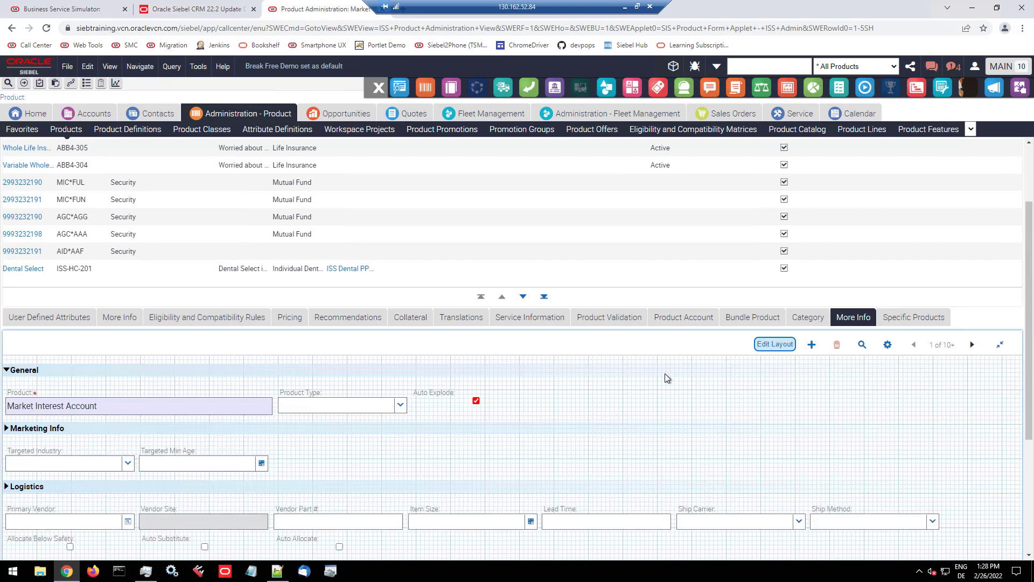
left_click(261, 409)
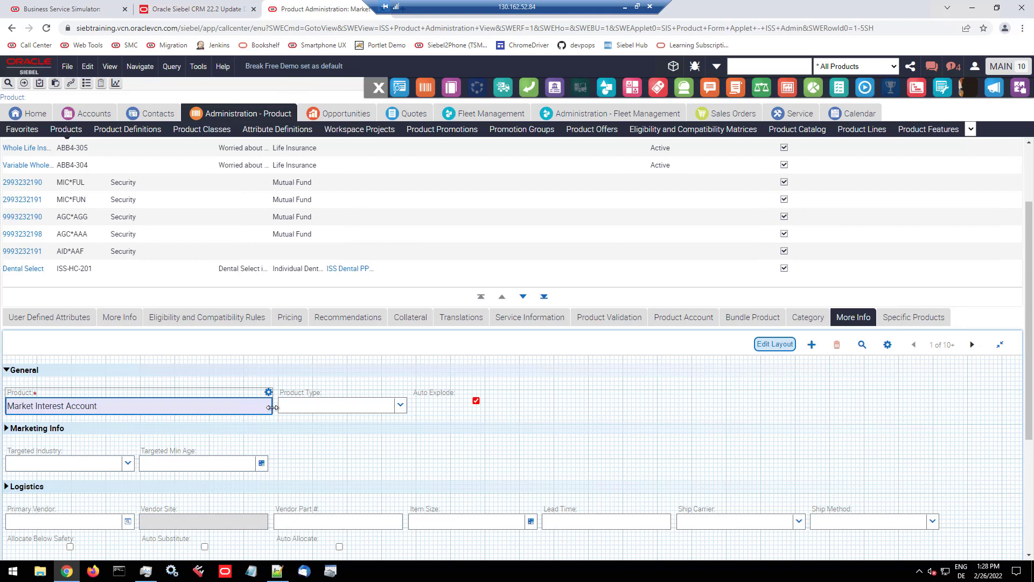
left_click_drag(272, 407, 359, 407)
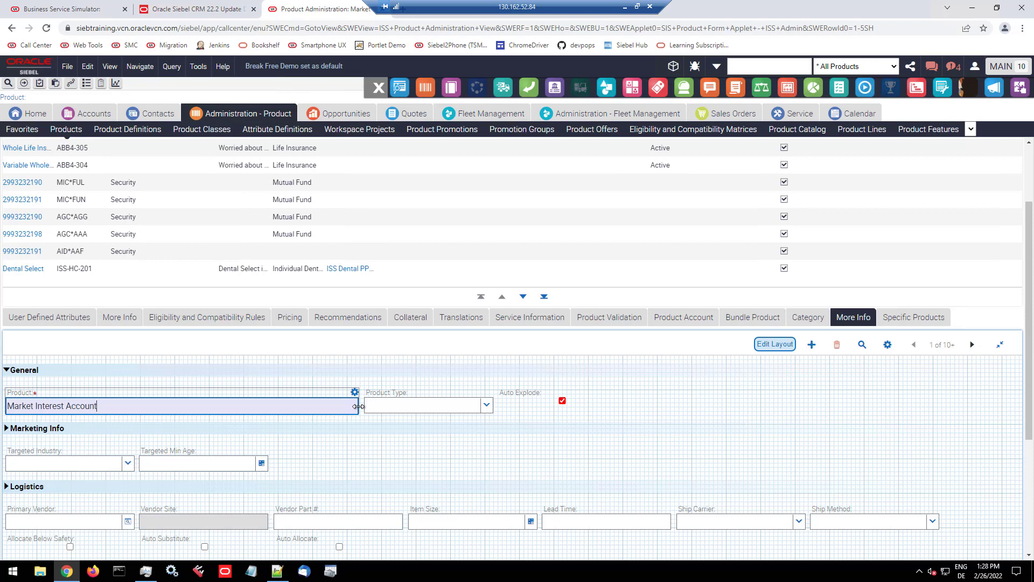
left_click_drag(358, 407, 407, 406)
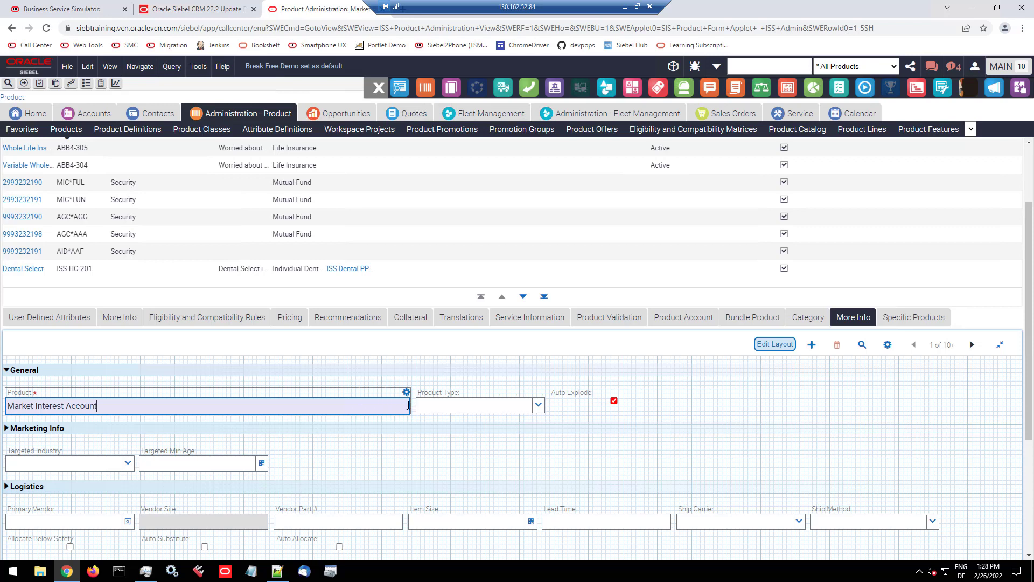
Step: Style the Product field with font-size:1.2em, font-weight:bold, border-radius:4px and border:none!important, and preview it
left_click(406, 392)
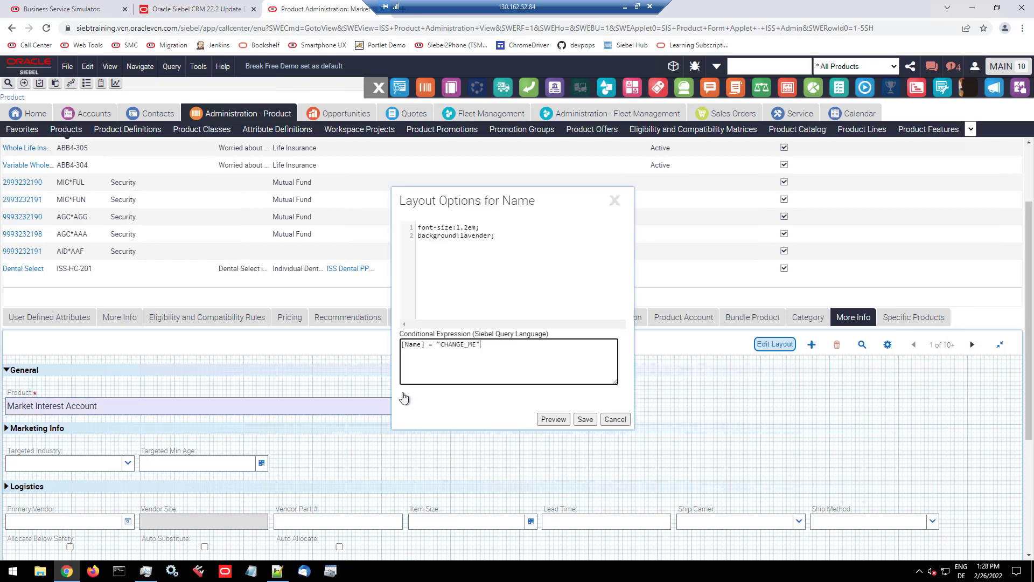
left_click(465, 227)
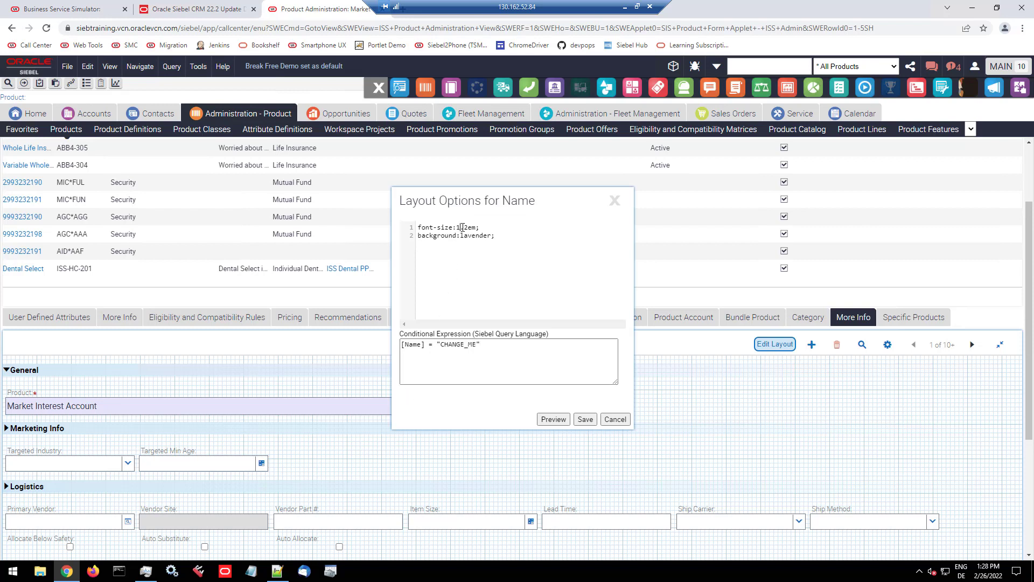
key("Delete")
type("2")
left_click(506, 236)
type("font-wie")
key("BackSpace")
key("BackSpace")
type("eight:bold;")
type("order-radius:4px; border:none!i")
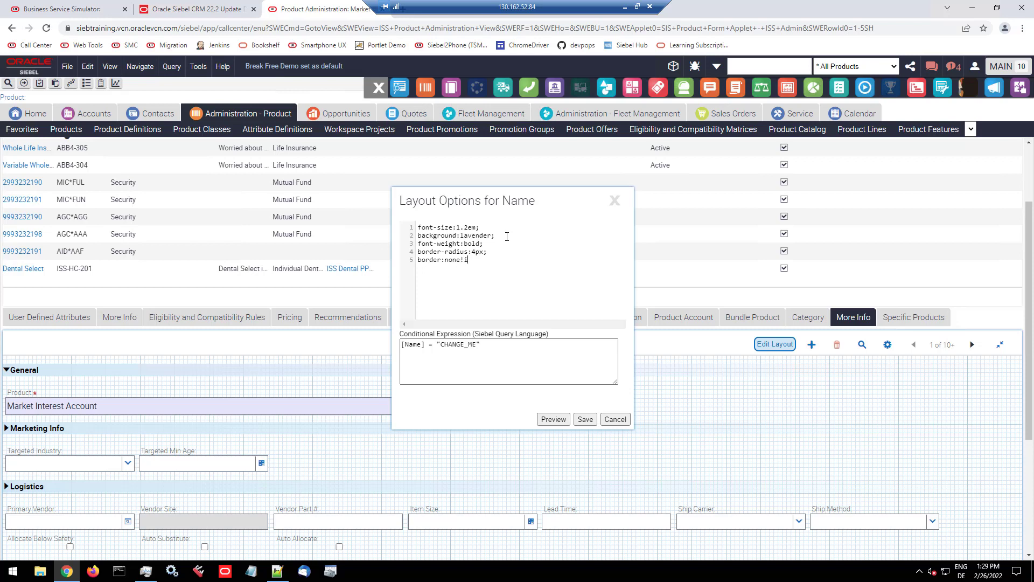
type("mportant;")
left_click(557, 422)
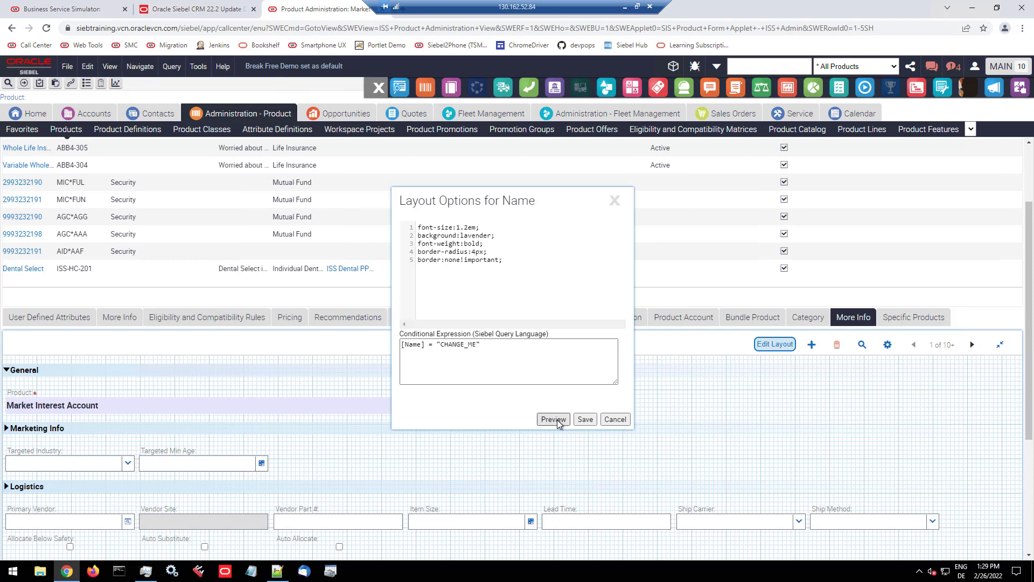
Step: Set the Product field's background to lightgreen, preview it and save the layout options
double_click(483, 238)
type("lightgreen")
left_click(550, 420)
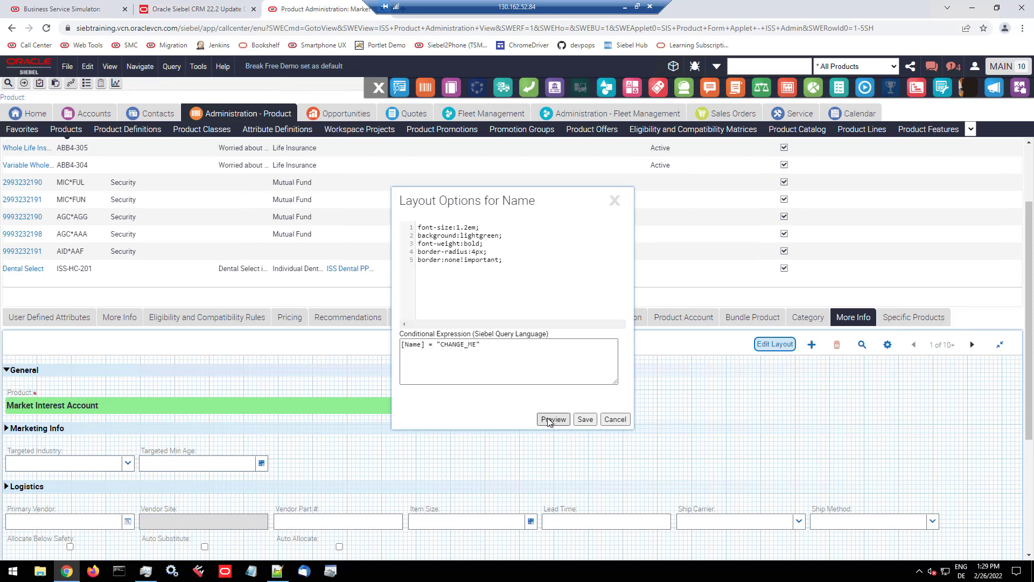
left_click(586, 420)
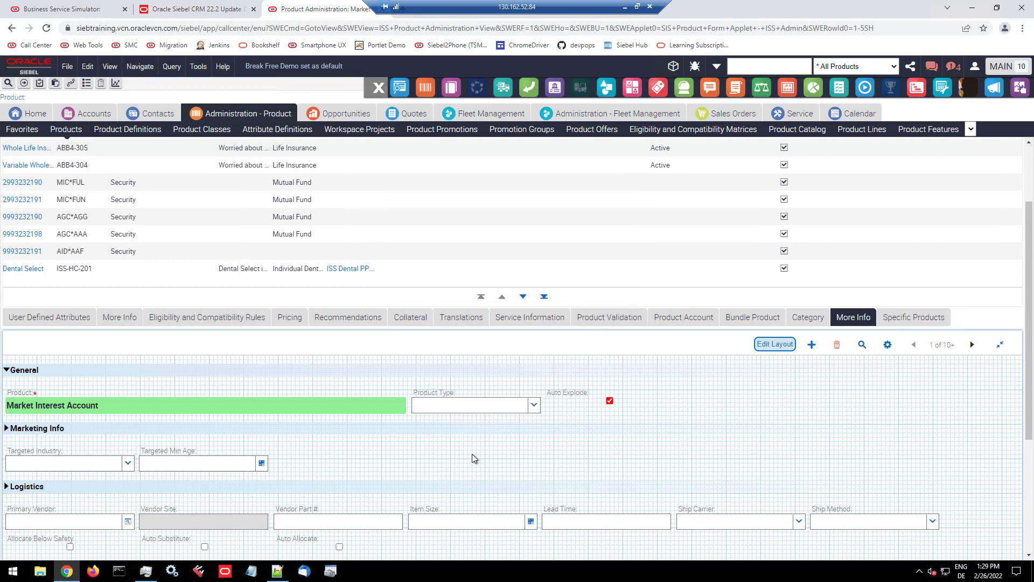
Step: Move the Serialized checkbox from the Other section into General, between Product Type and Auto Explode
scroll(302, 512, "down", 2)
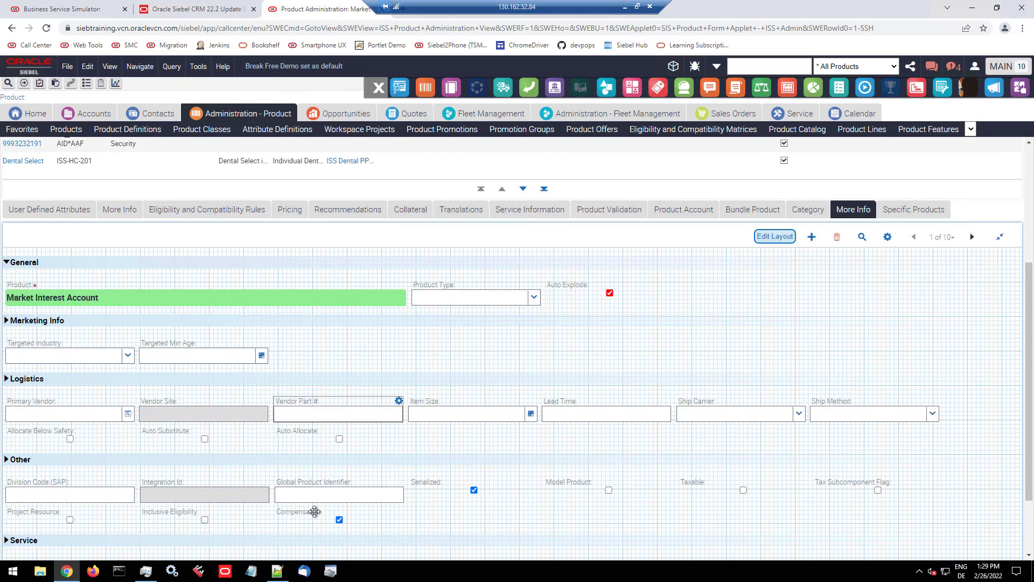
scroll(314, 511, "down", 1)
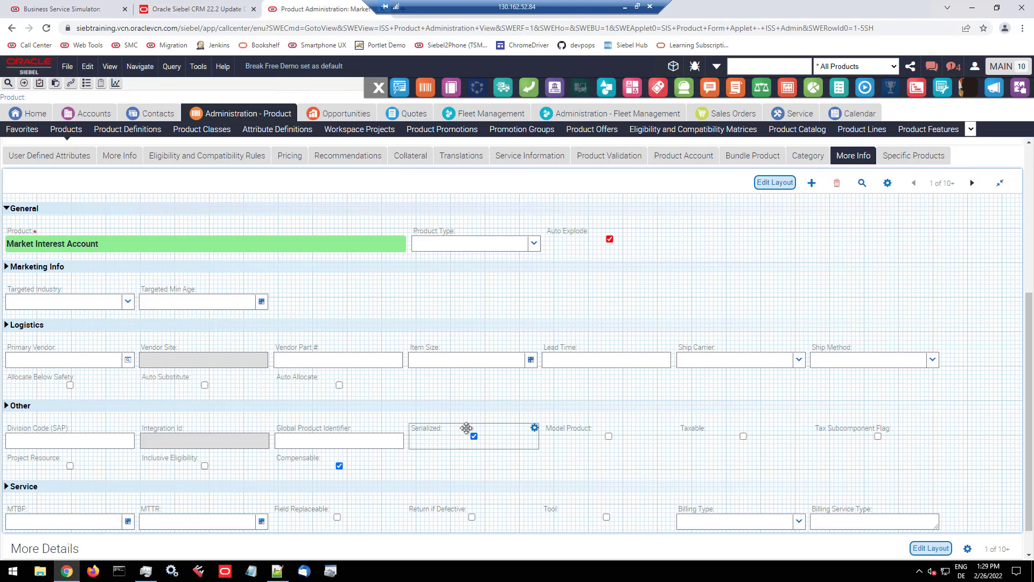
left_click_drag(466, 430, 557, 240)
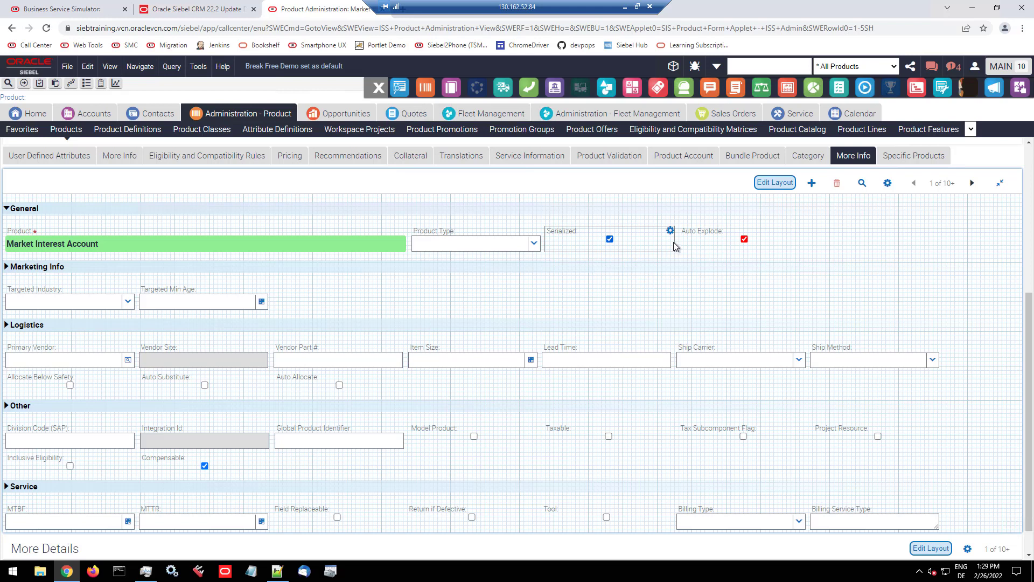
Step: Narrow the Serialized and Auto Explode fields in the General section to about half their width
left_click_drag(674, 245, 598, 245)
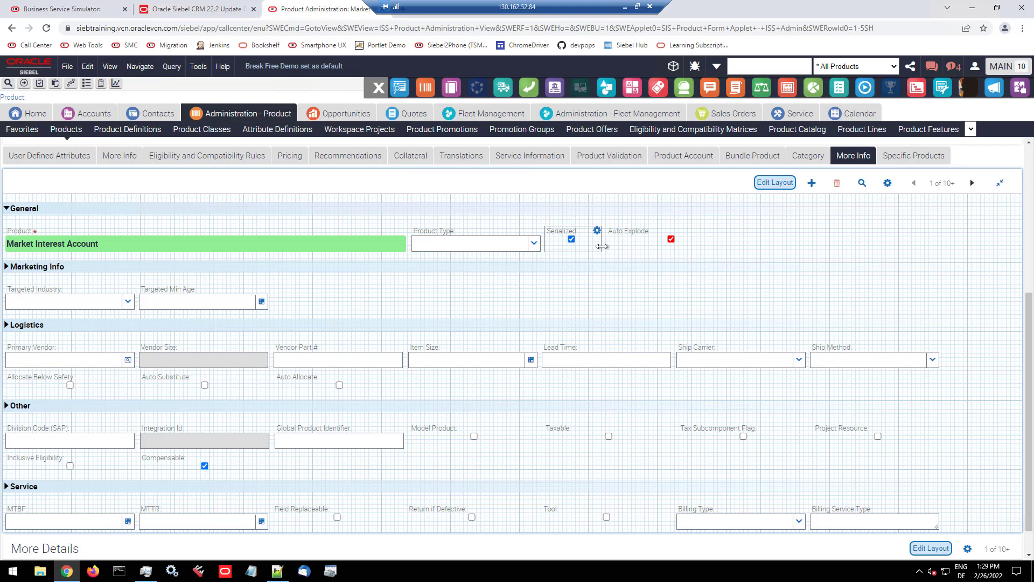
left_click(688, 242)
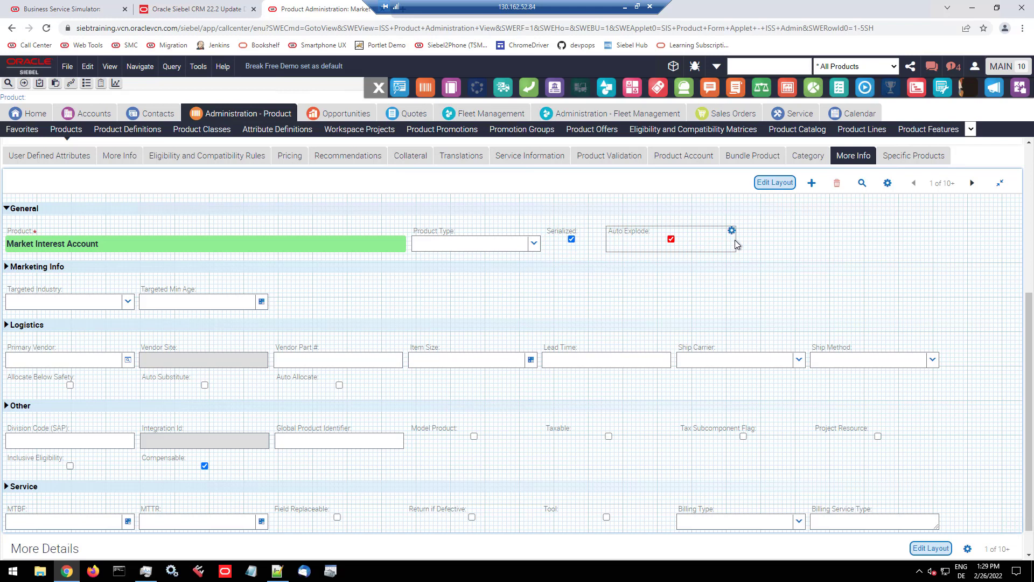
left_click_drag(737, 246, 674, 245)
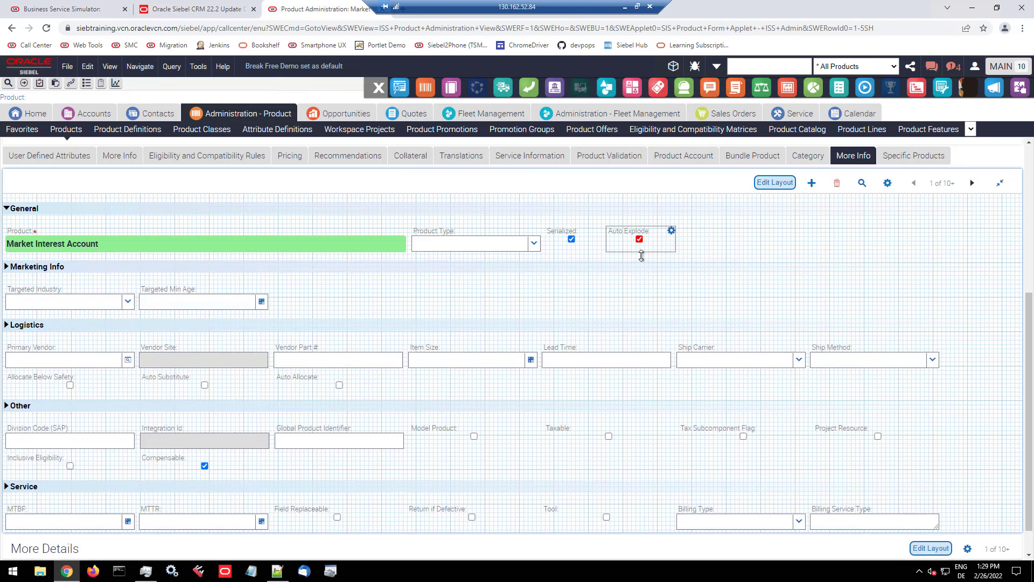
left_click(624, 259)
Step: Replace the Serialized field's default styling with accent-color:green, preview it and save the layout options
left_click(572, 243)
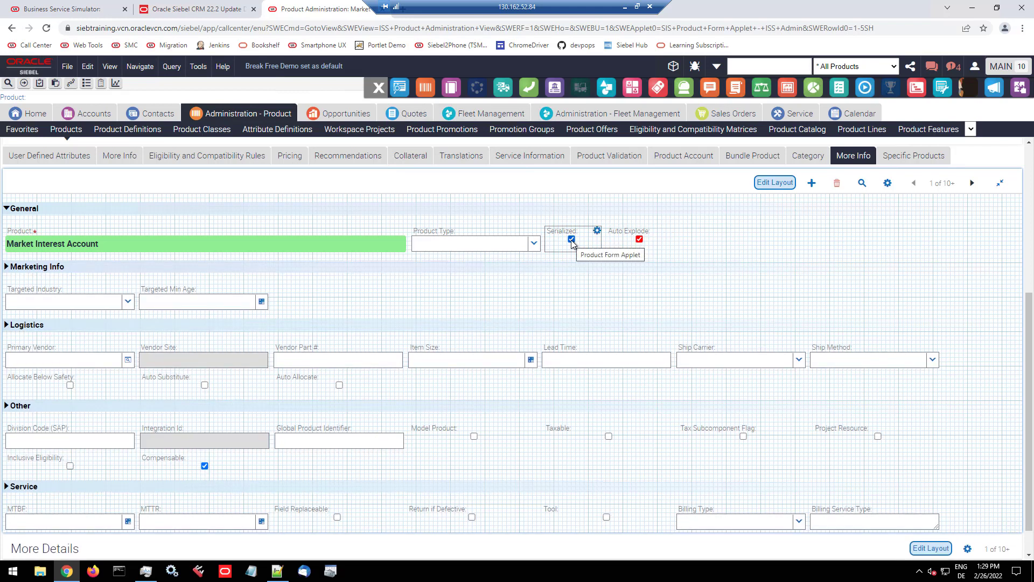
left_click(598, 232)
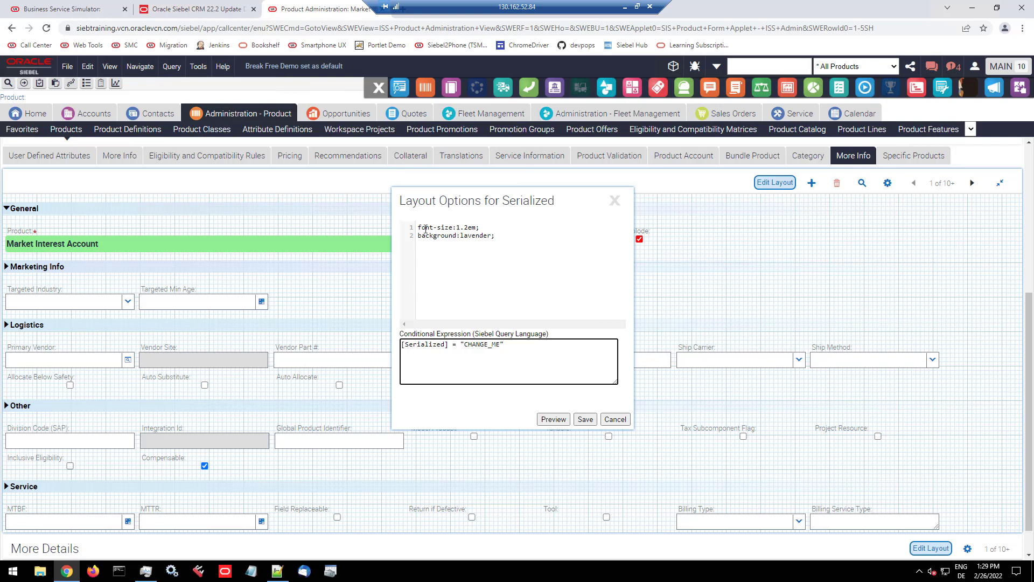
left_click_drag(418, 228, 519, 240)
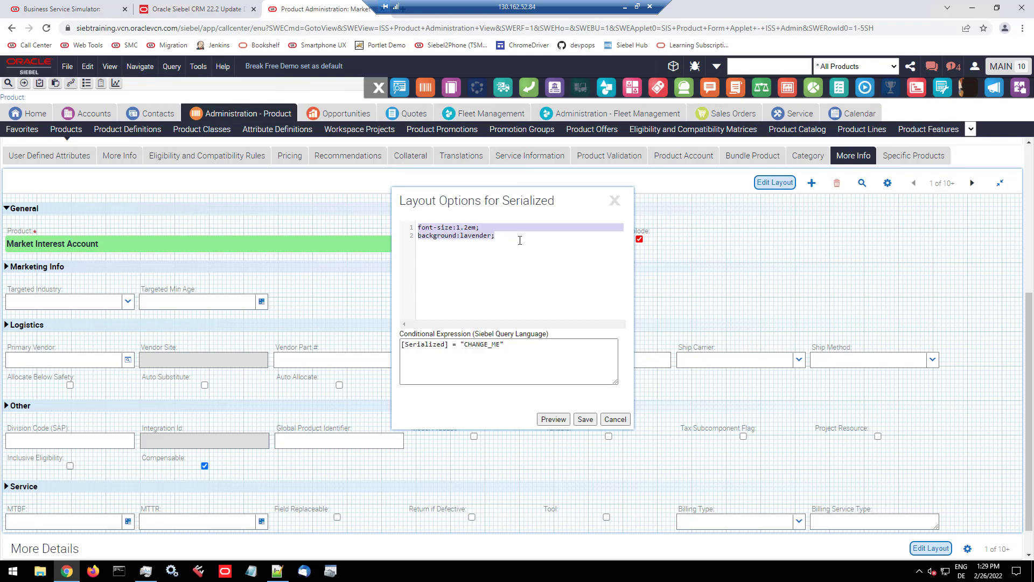
type("accent-col")
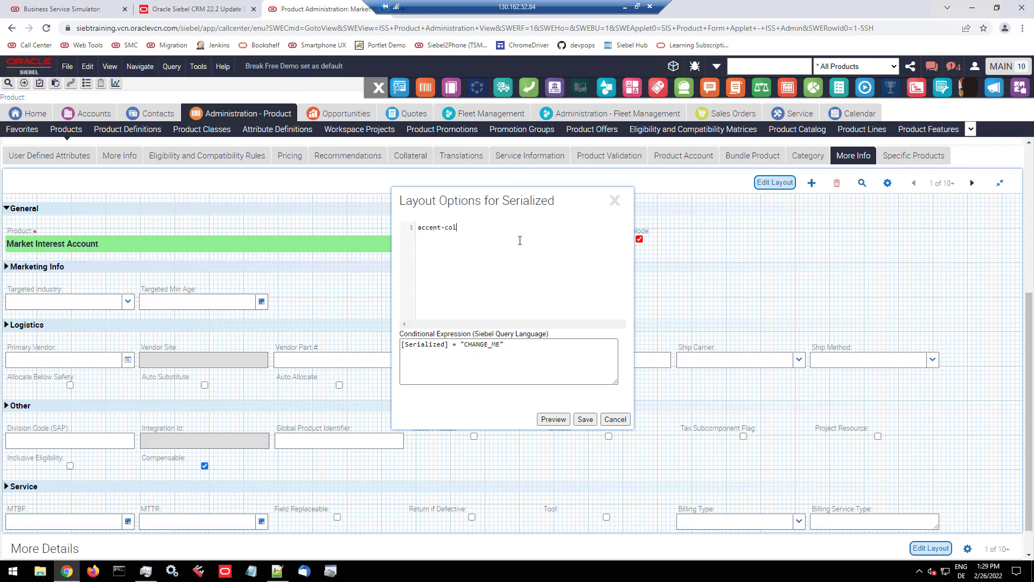
type("or:green;")
left_click_drag(511, 201, 809, 221)
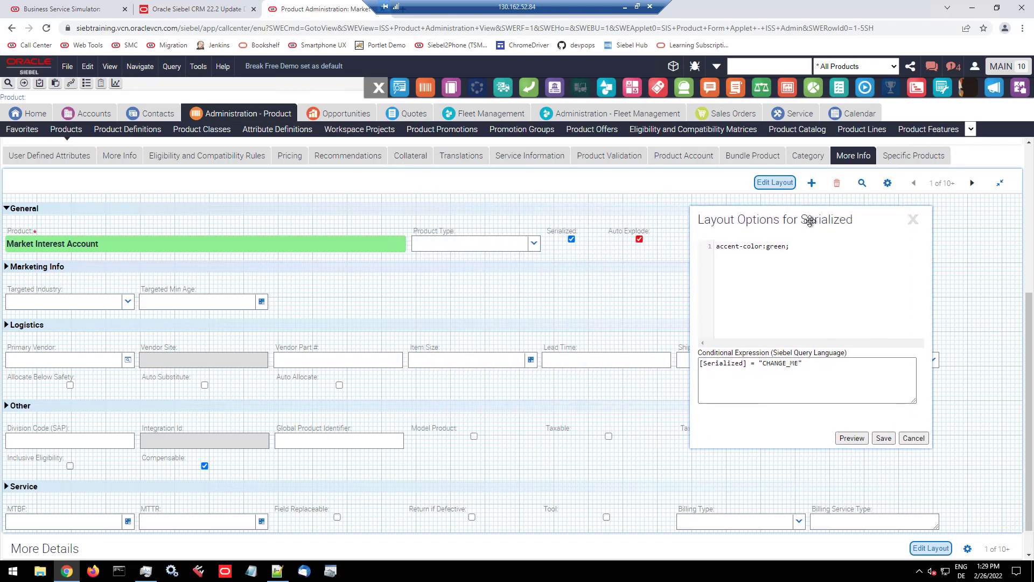
left_click(852, 441)
left_click(882, 440)
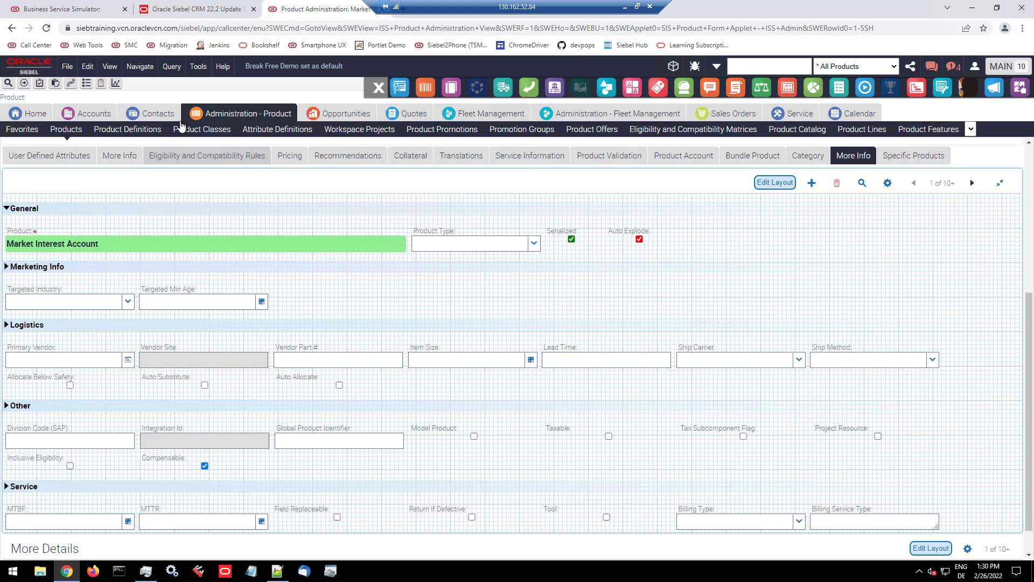
Step: Reload the product administration view and select several different products to check the customized More Info form for each
left_click(216, 117)
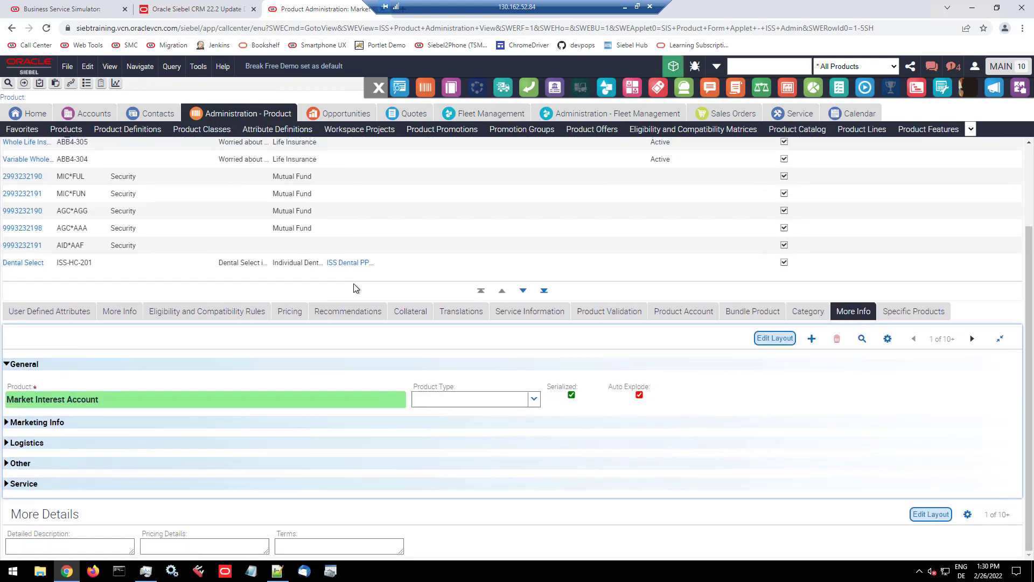
left_click(341, 159)
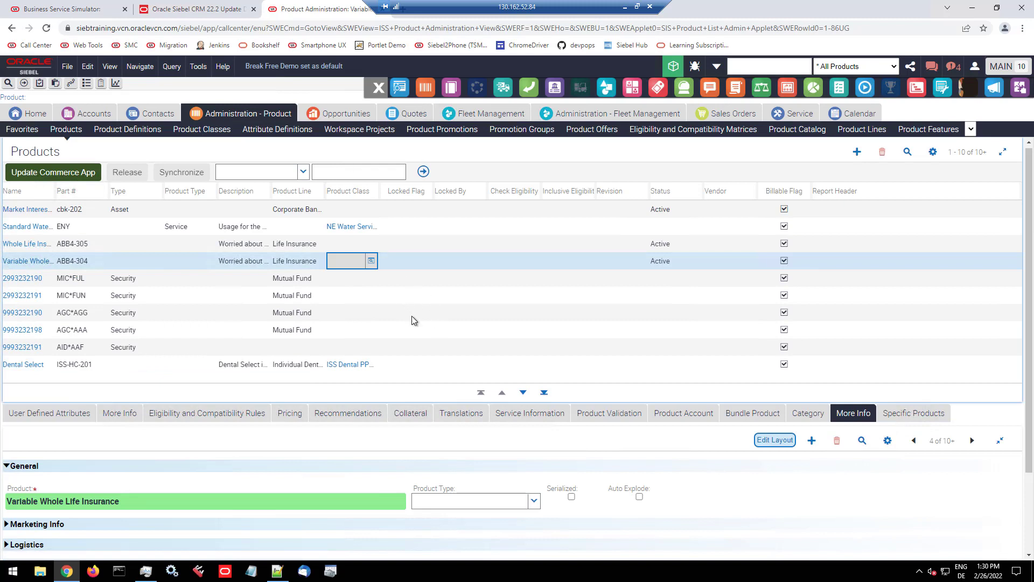
left_click(352, 240)
left_click(355, 211)
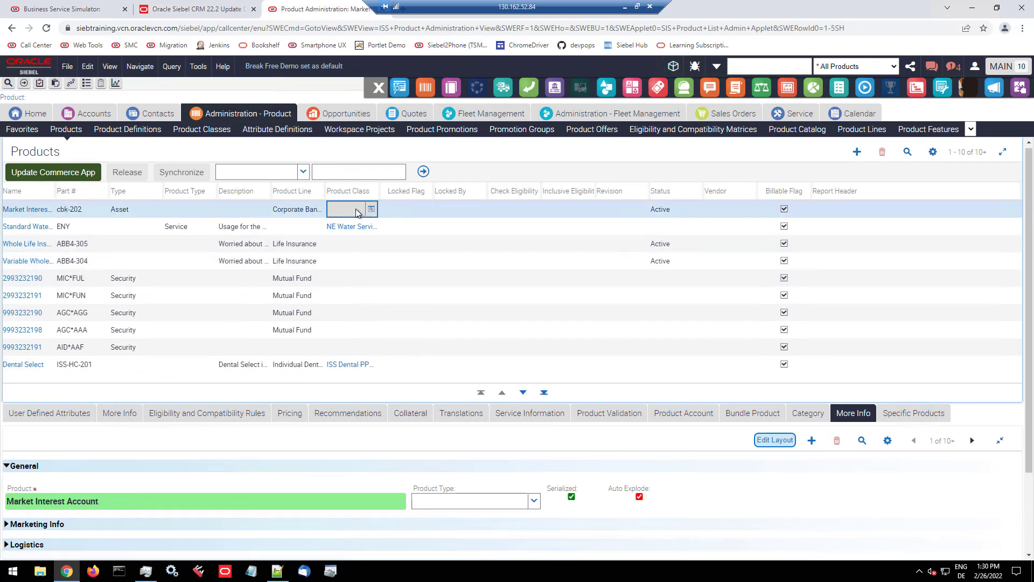
left_click(106, 243)
left_click(119, 274)
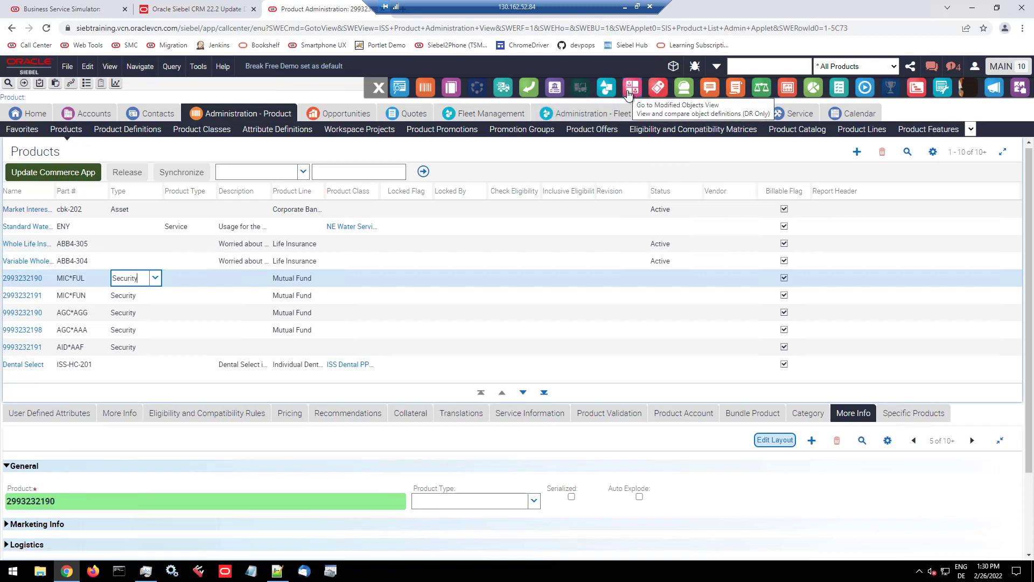
Step: Open the devpops storage items and pretty-print the RWD Factory Applet Configuration
left_click(664, 91)
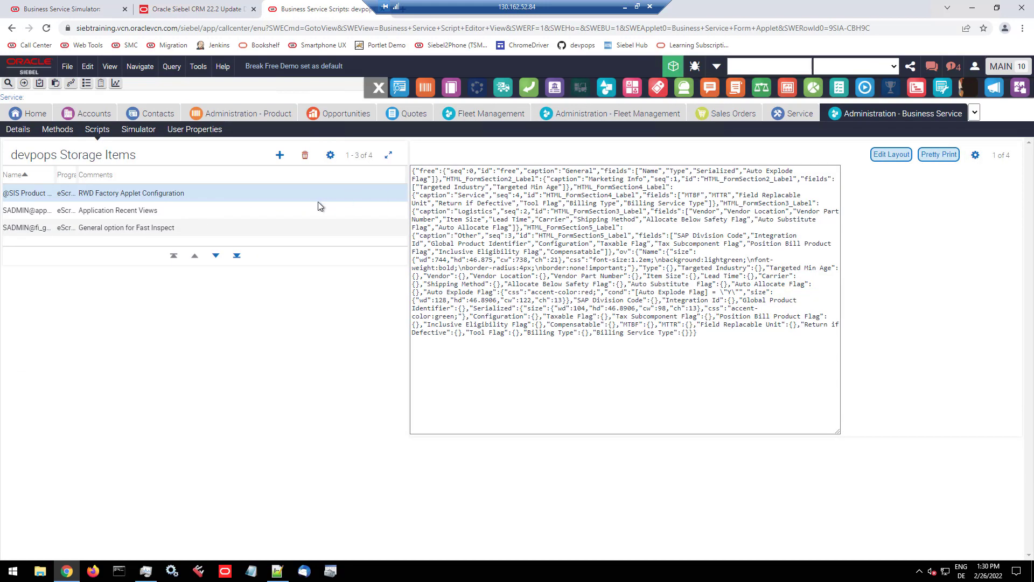
left_click(935, 156)
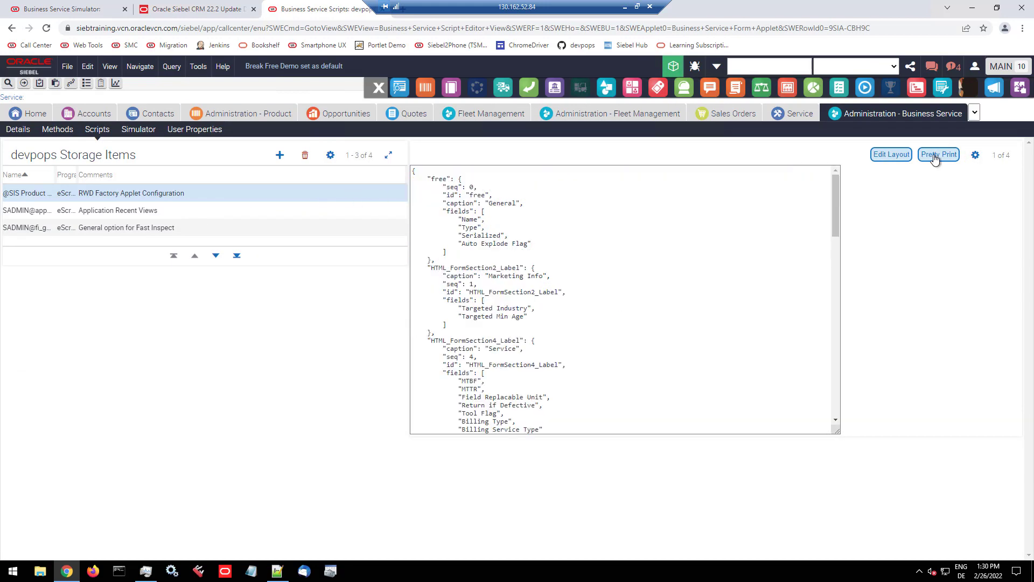
left_click(567, 225)
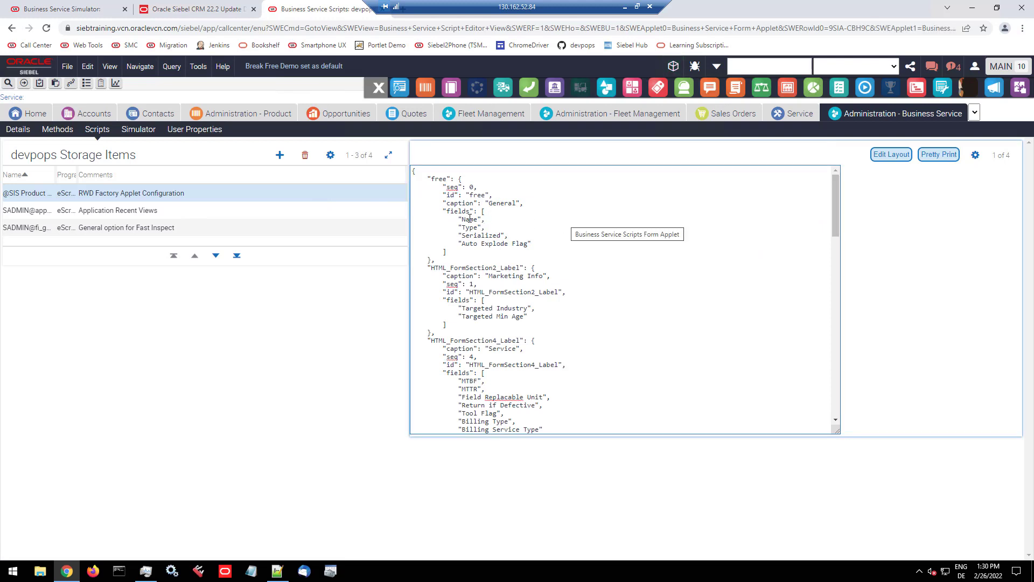
Step: Examine the stored JSON for the section captions, their field lists, and the per-field size, CSS and condition entries
left_click_drag(461, 220, 542, 244)
double_click(497, 204)
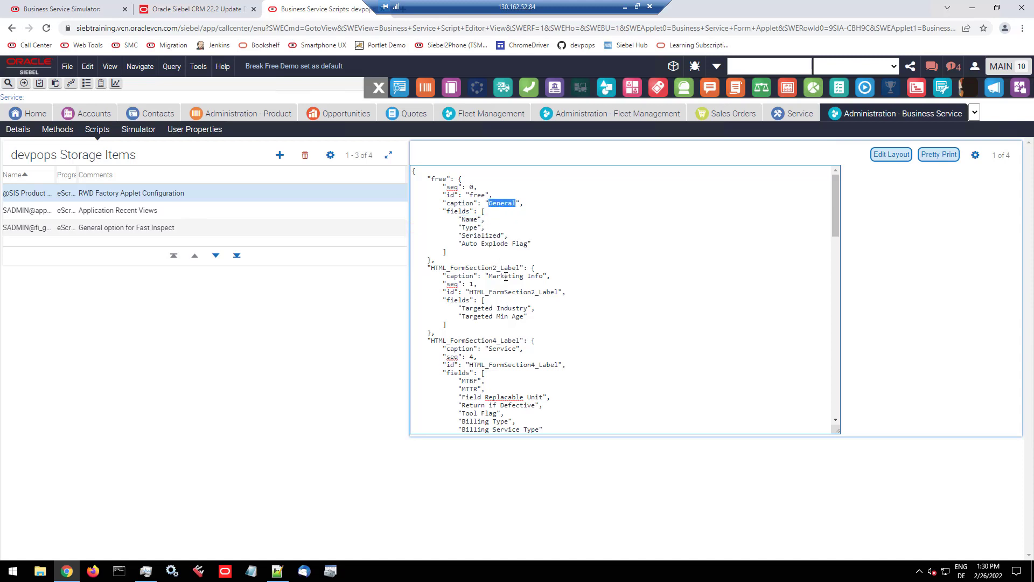
scroll(505, 276, "down", 1)
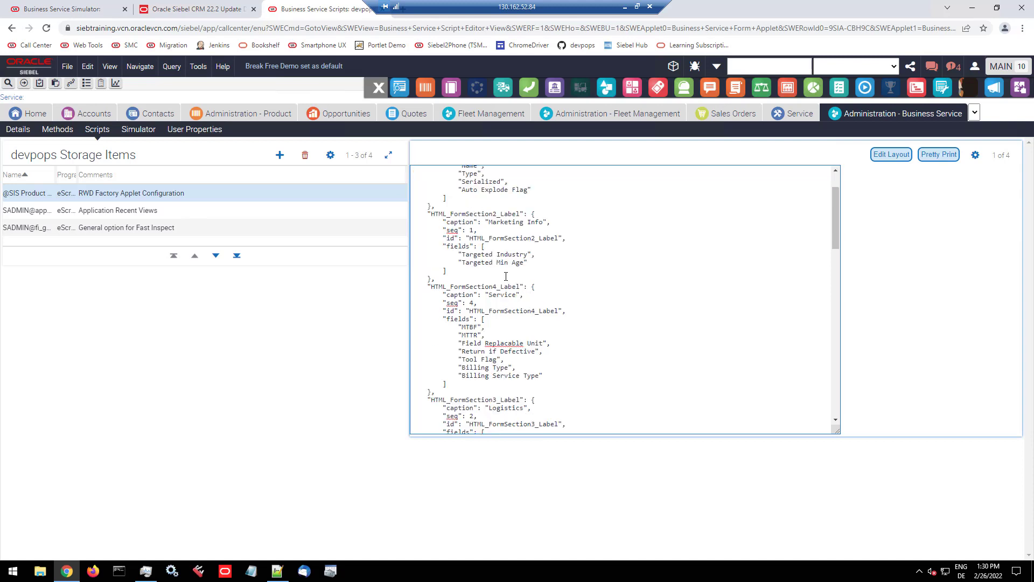
double_click(506, 222)
left_click_drag(506, 222, 533, 223)
scroll(520, 263, "down", 6)
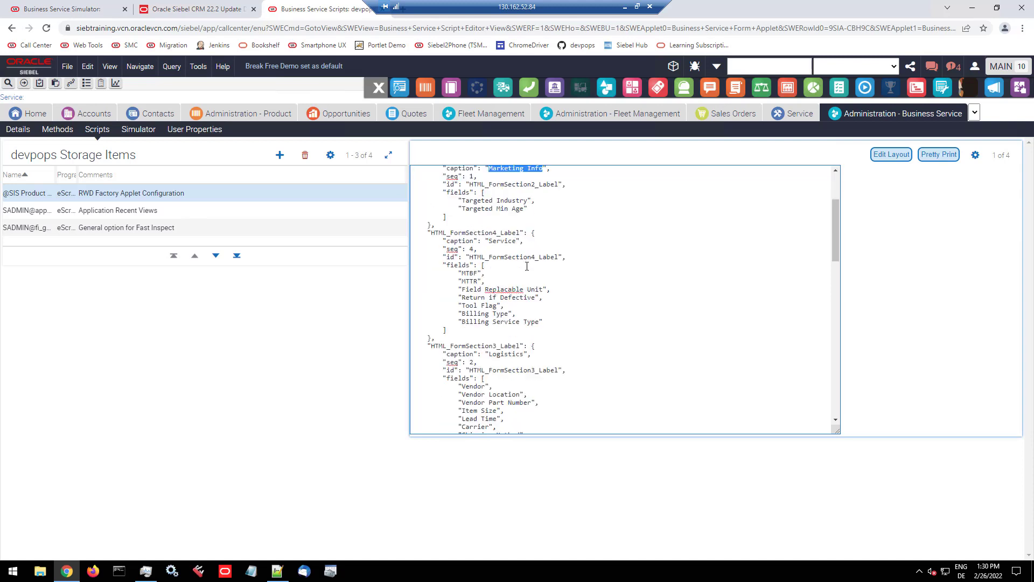
scroll(526, 267, "down", 3)
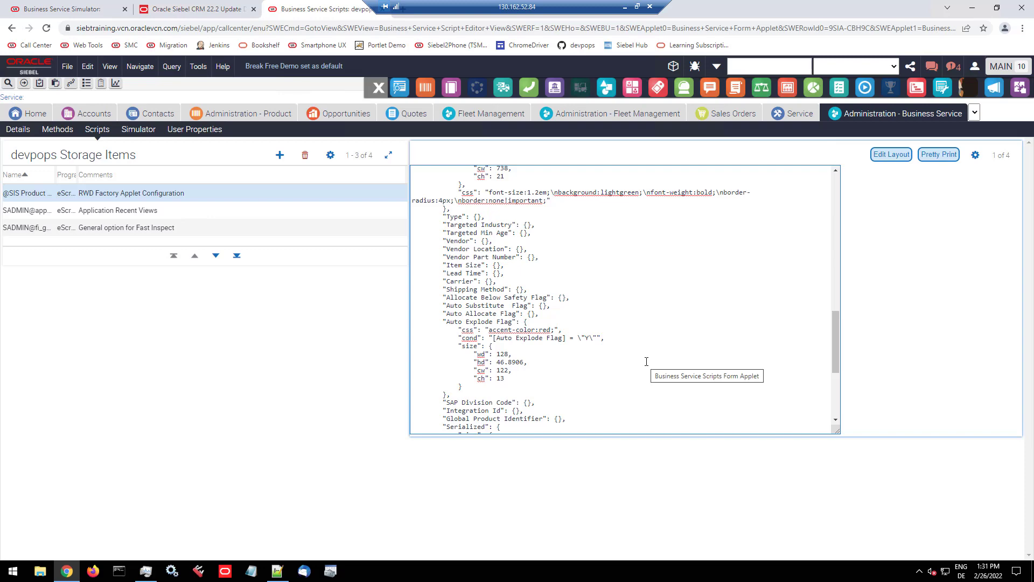
scroll(645, 361, "down", 3)
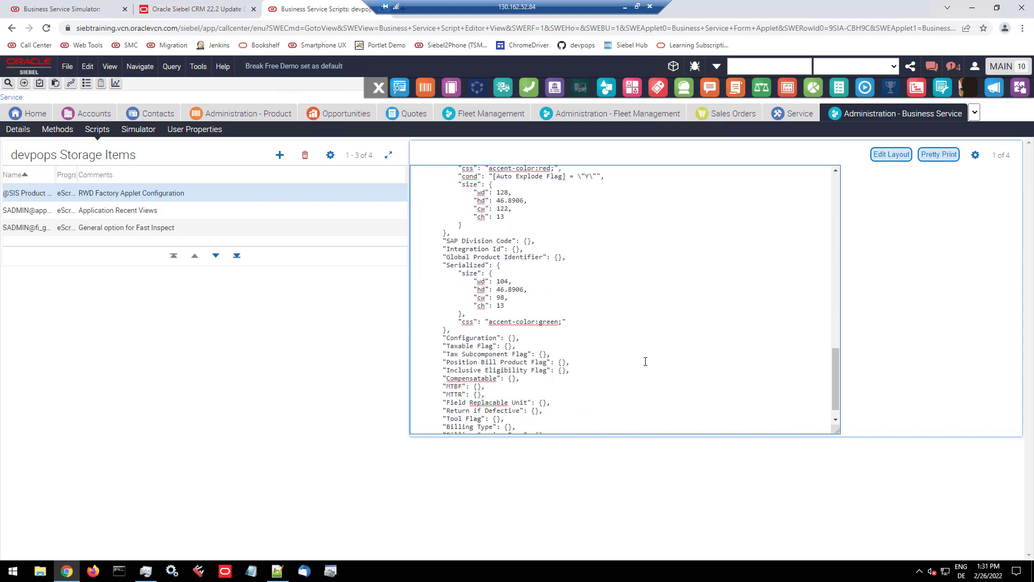
scroll(645, 362, "down", 1)
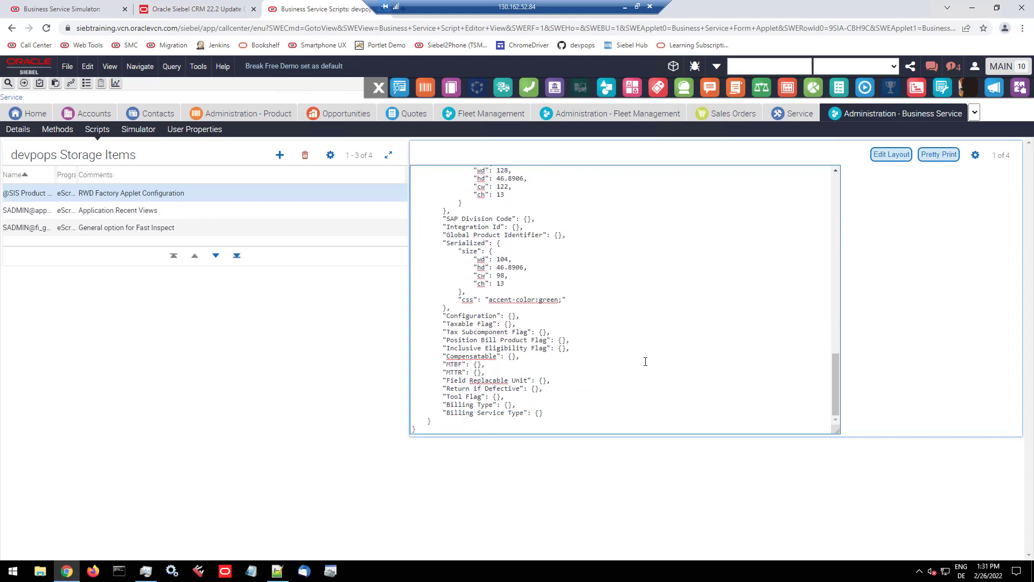
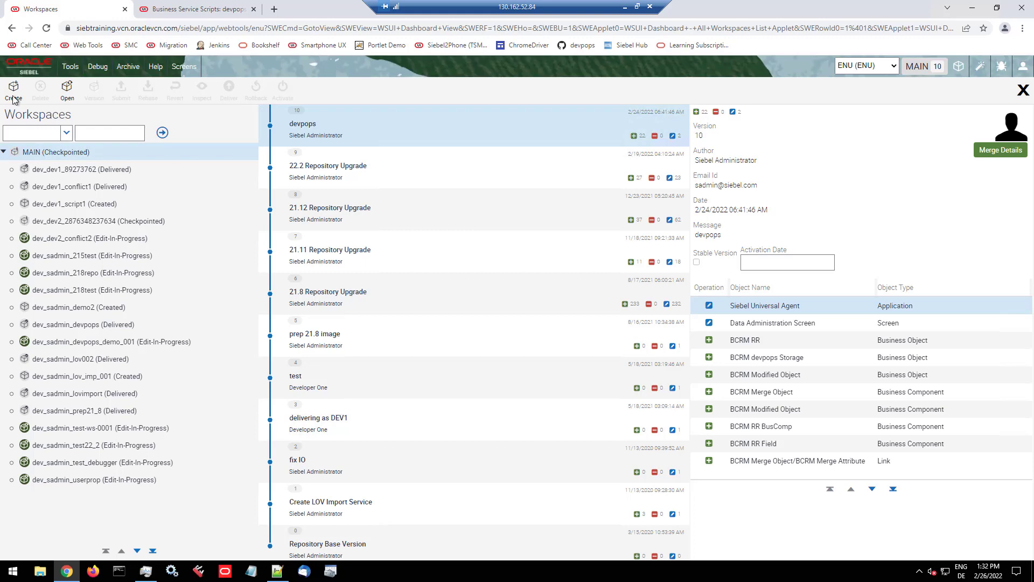
Step: Create the workspace dev_dev1_whodunnit_001 under MAIN with the comment "demo" and close the workspace dashboard
left_click(13, 91)
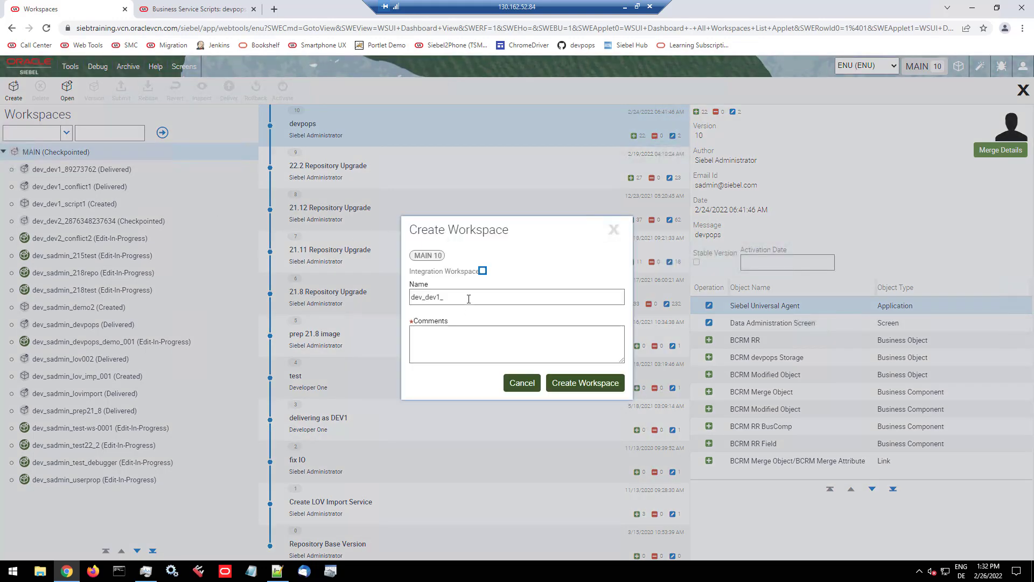
left_click(469, 298)
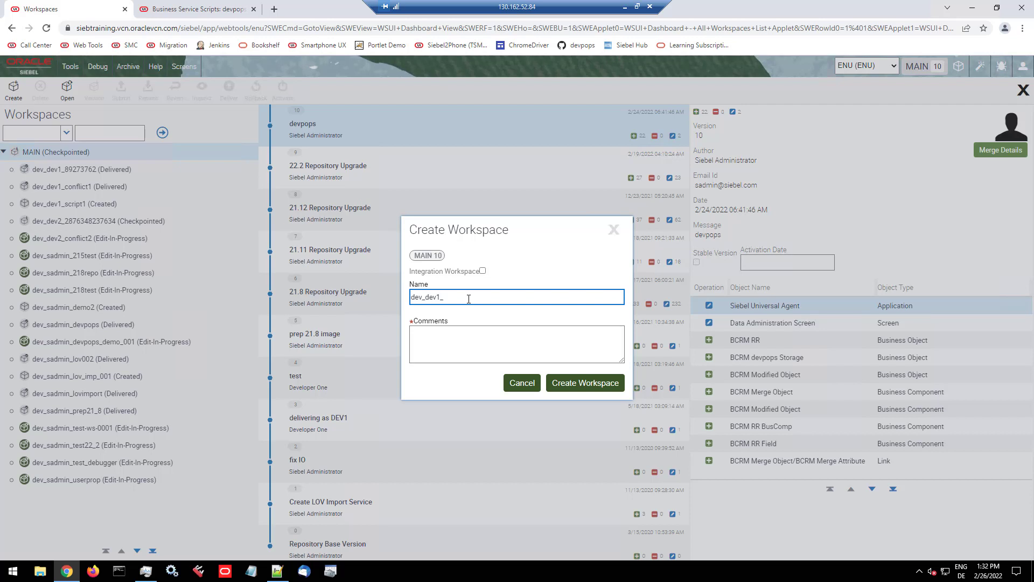
type("whodunnit_001")
left_click(467, 343)
type("demo")
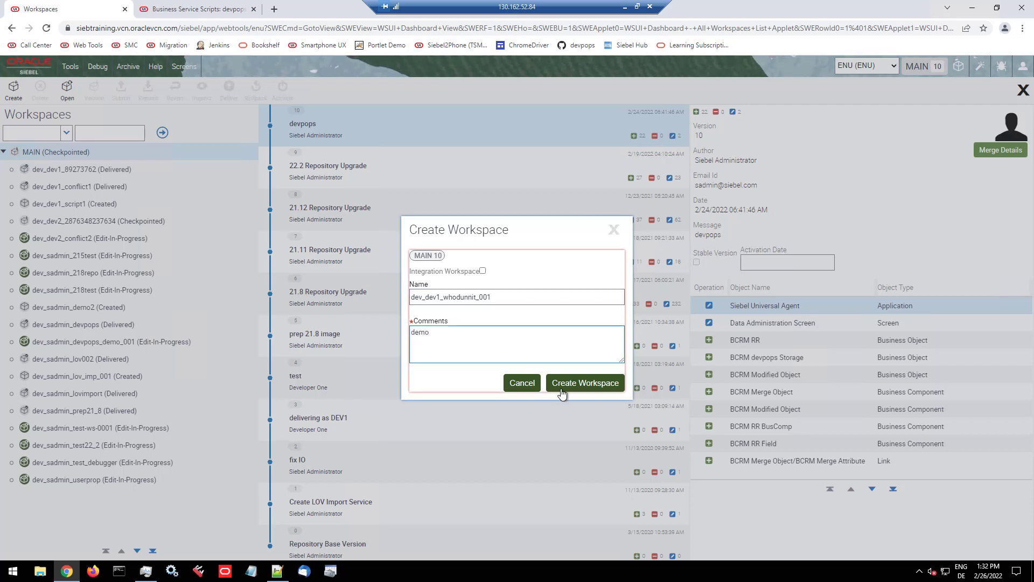
left_click(592, 388)
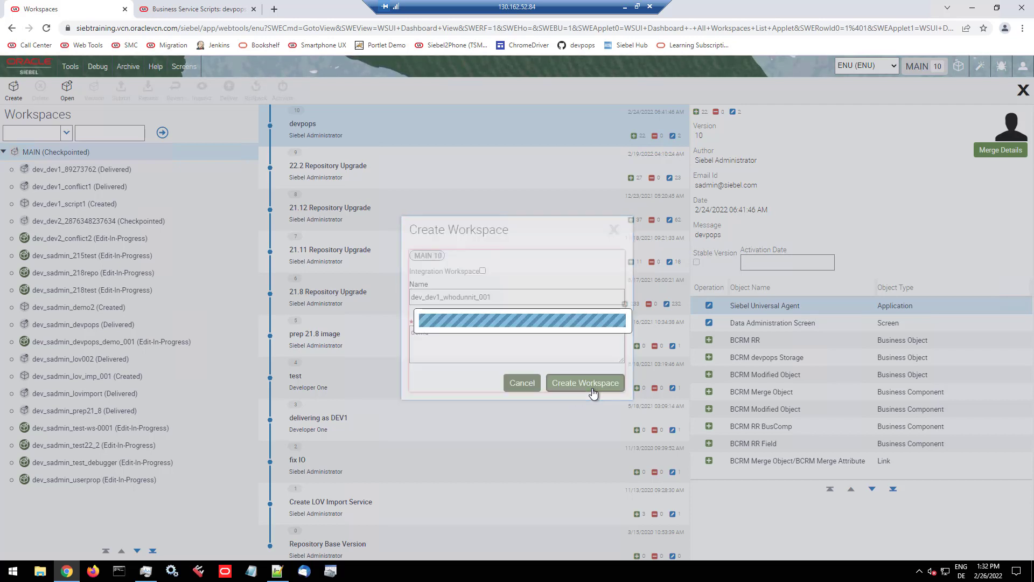
left_click(1023, 90)
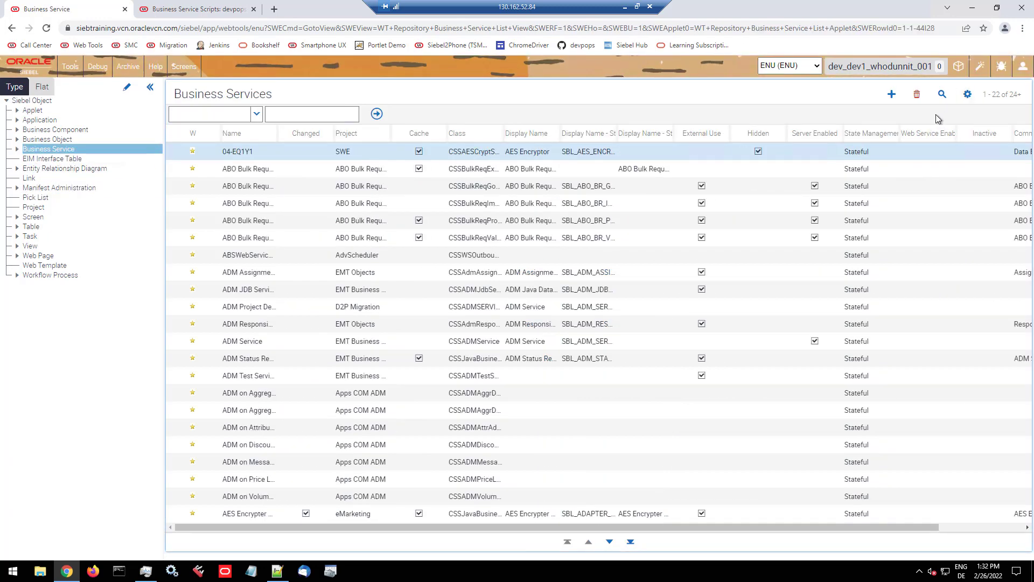
Step: Query the business services for Eliza and enter "dev 1 was here" in the Eliza record's Comments, saving the change
left_click(942, 96)
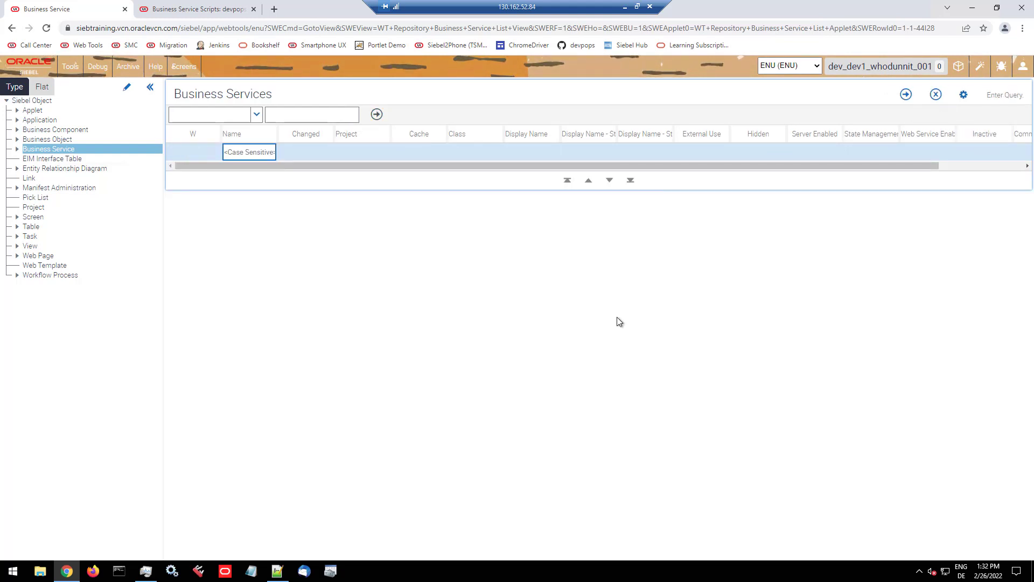
type("Eliza")
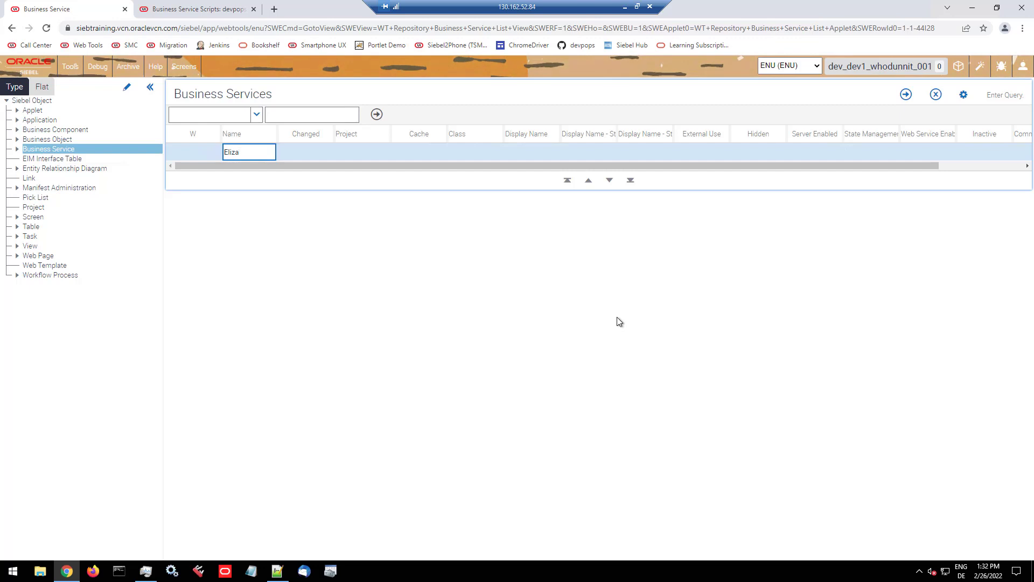
key("Return")
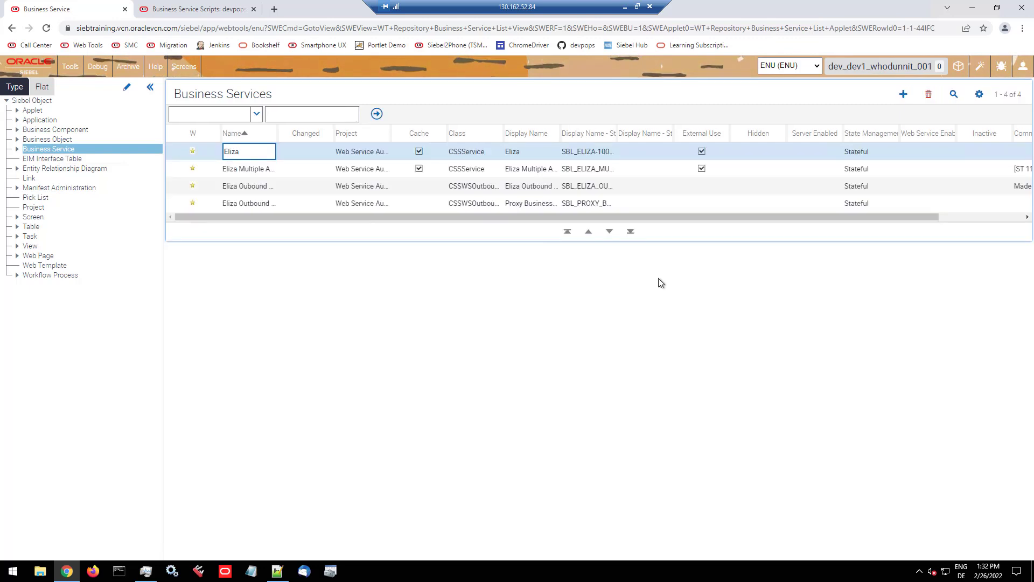
left_click_drag(666, 217, 835, 216)
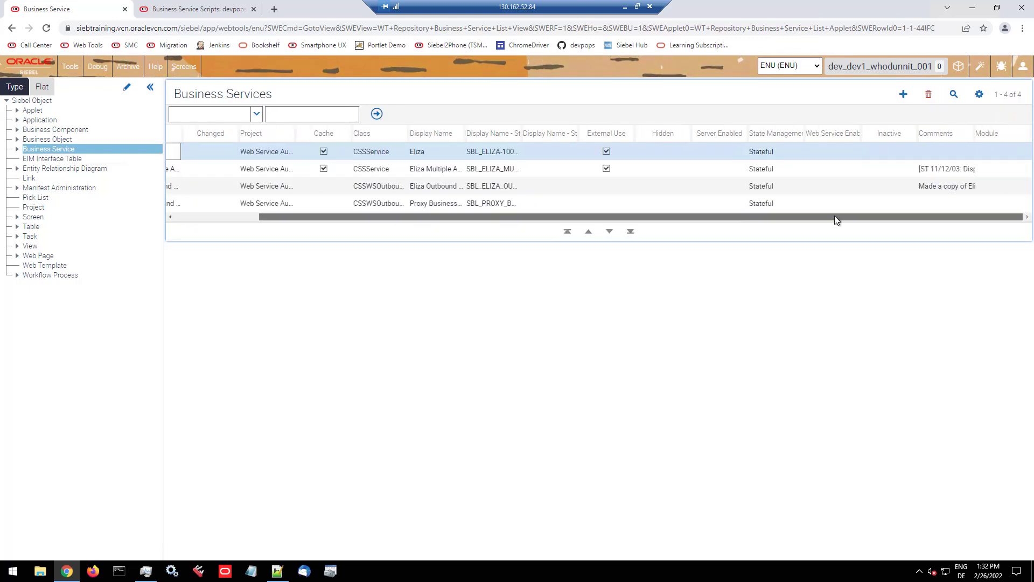
left_click(930, 150)
type("dev1")
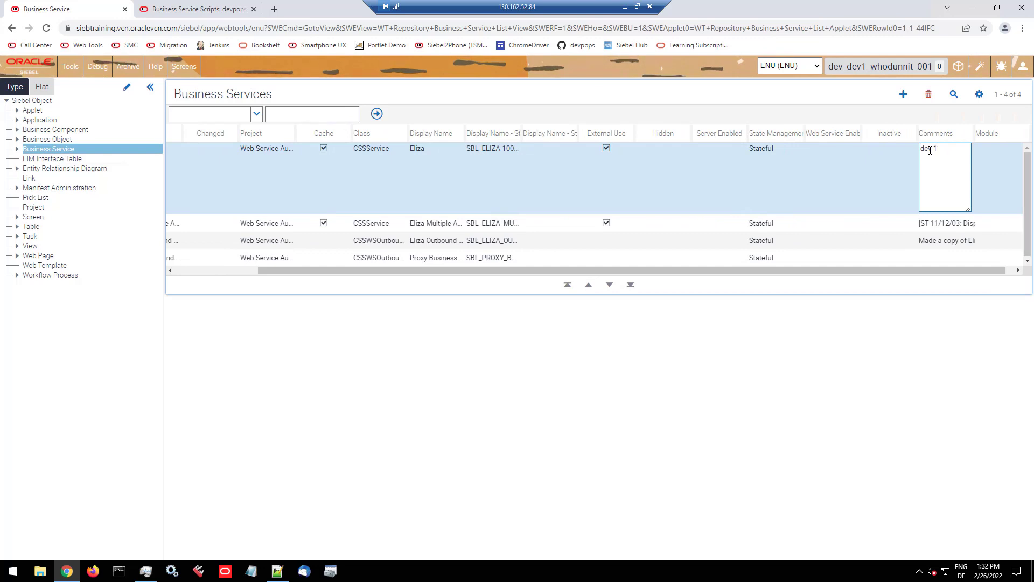
type(" was here")
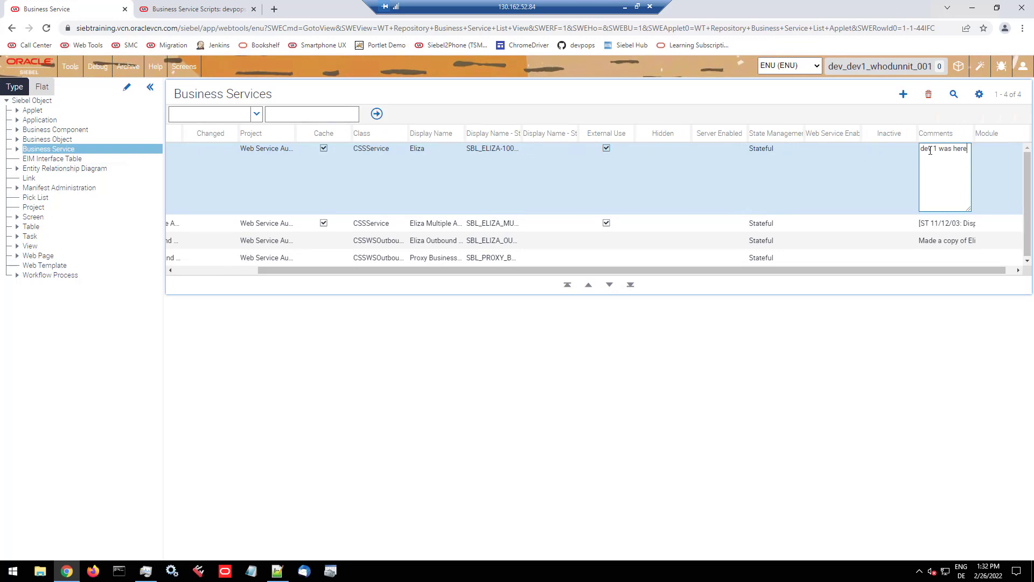
key("Tab")
left_click(935, 170)
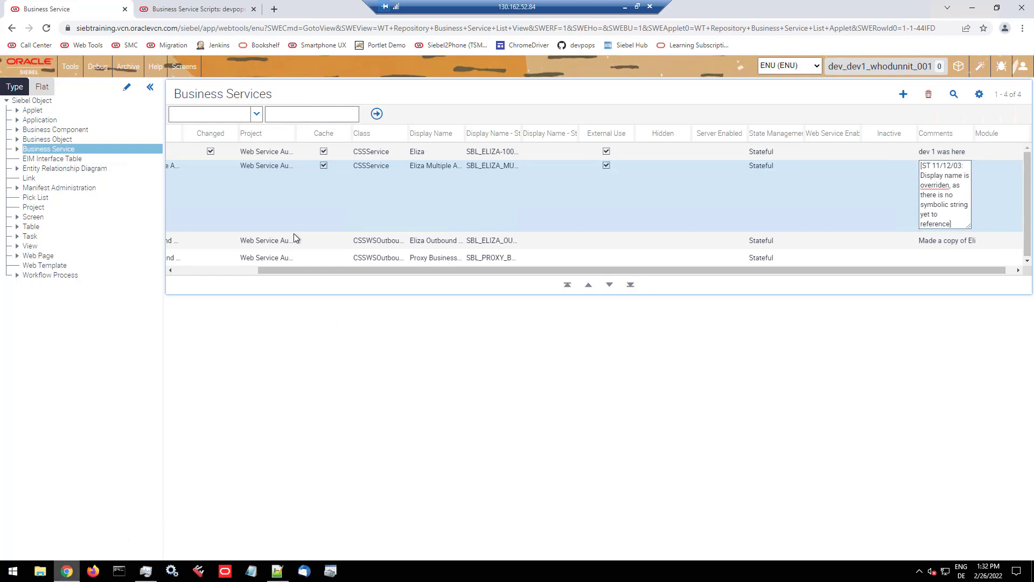
Step: Open Web Tools in a new Incognito window and log in with the second developer's saved user ID and password
left_click(1022, 30)
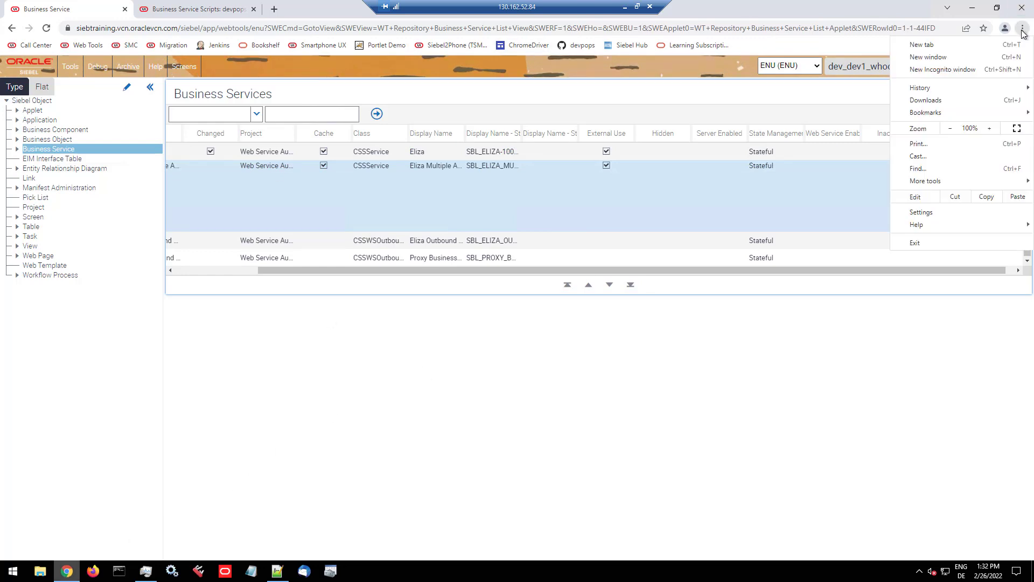
left_click(948, 70)
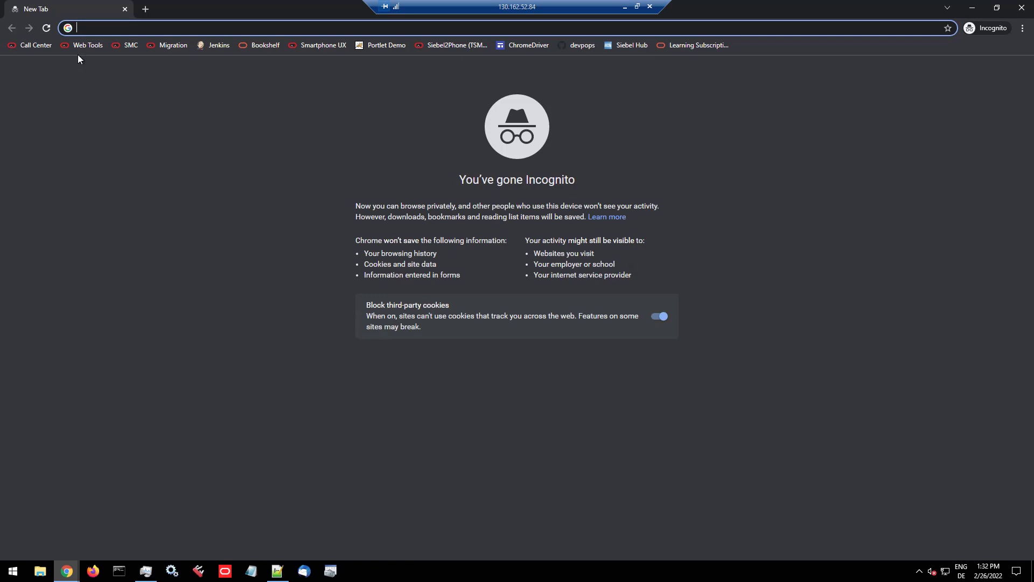
left_click_drag(99, 89, 98, 69)
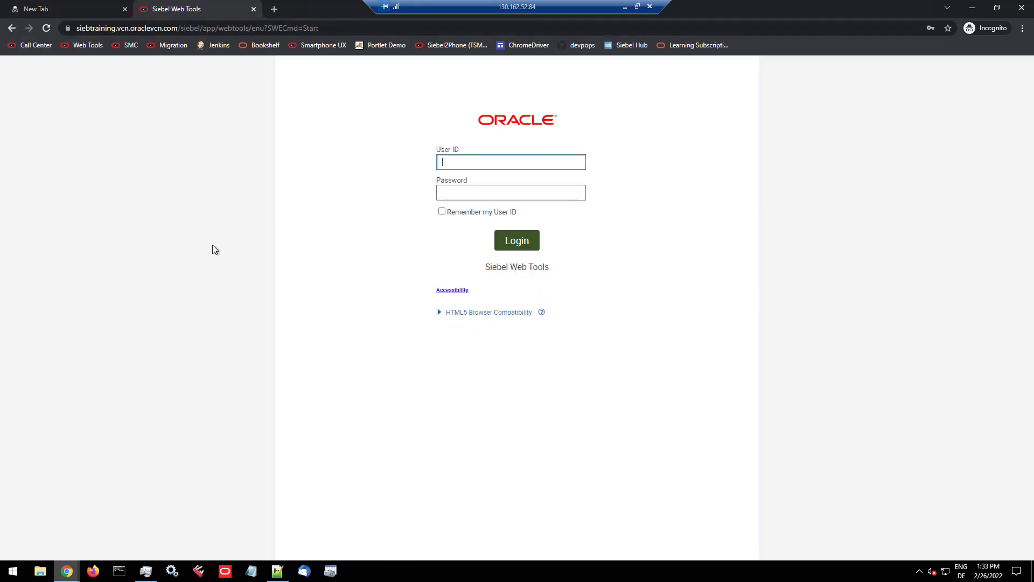
left_click(498, 161)
left_click(471, 213)
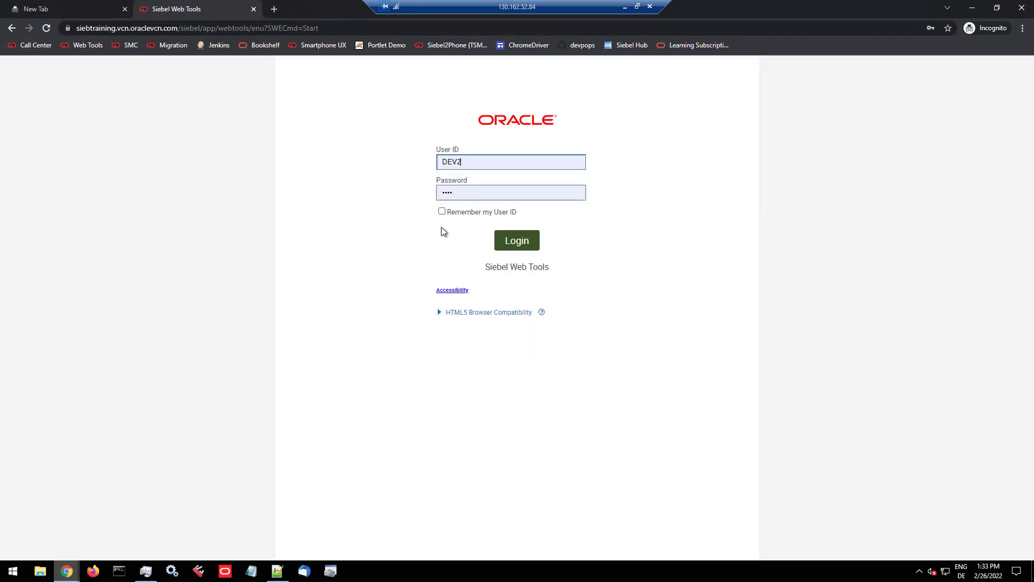
left_click(523, 237)
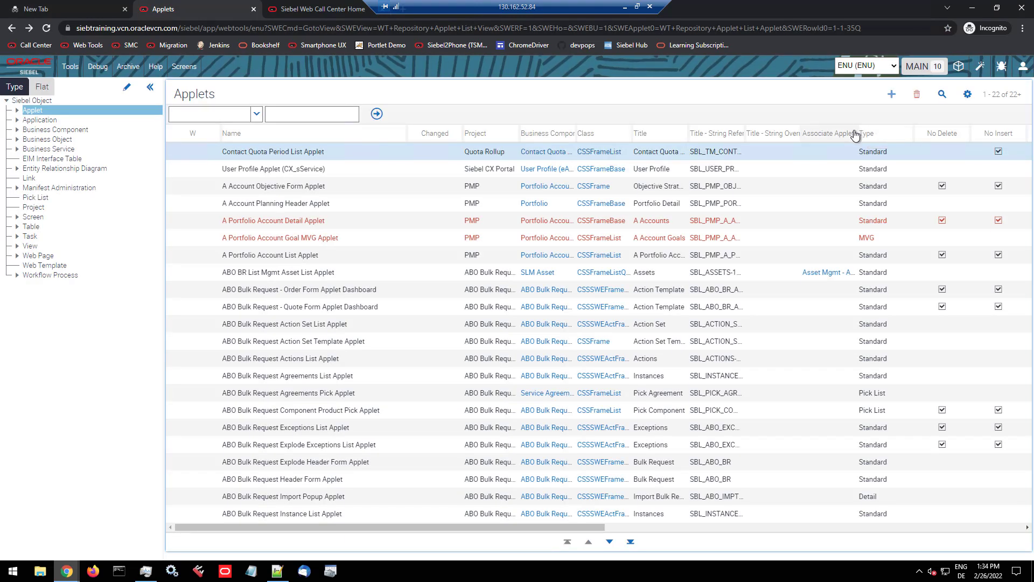
Step: Create the workspace dev_dev2_whodunnit_demo under MAIN with the comment "demo" and close the workspace dashboard
left_click(958, 66)
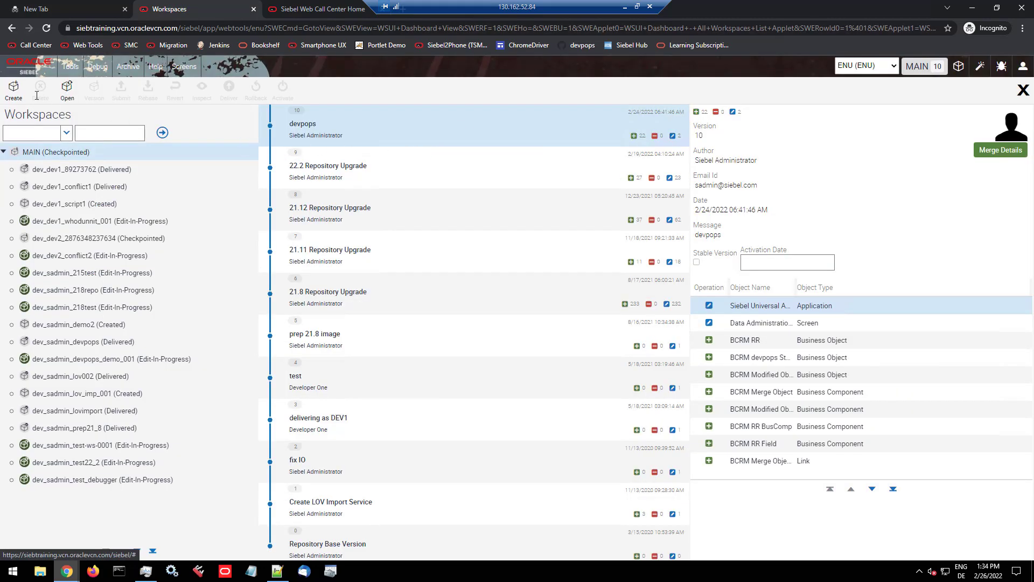
left_click(13, 95)
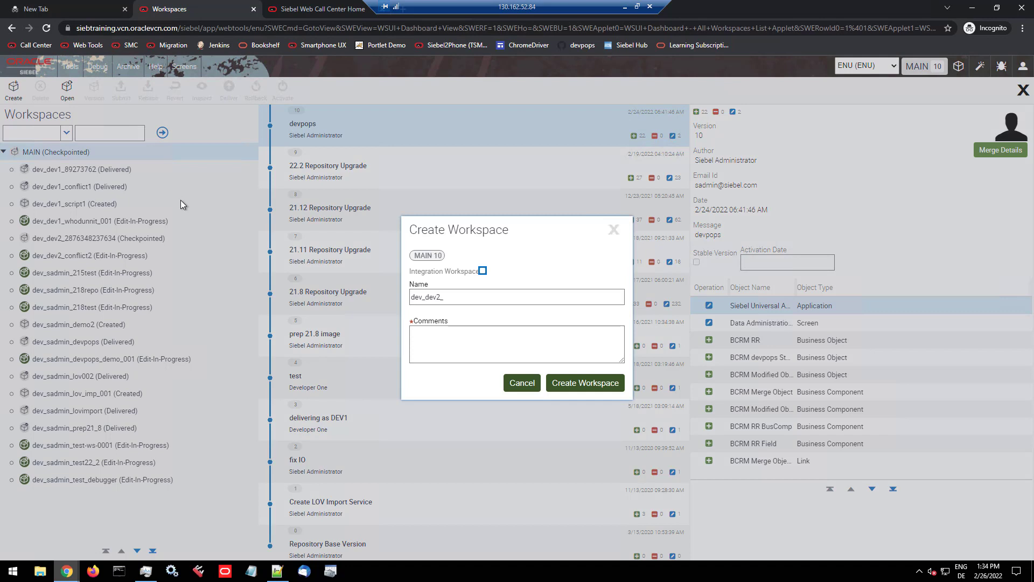
left_click(464, 297)
type("wh")
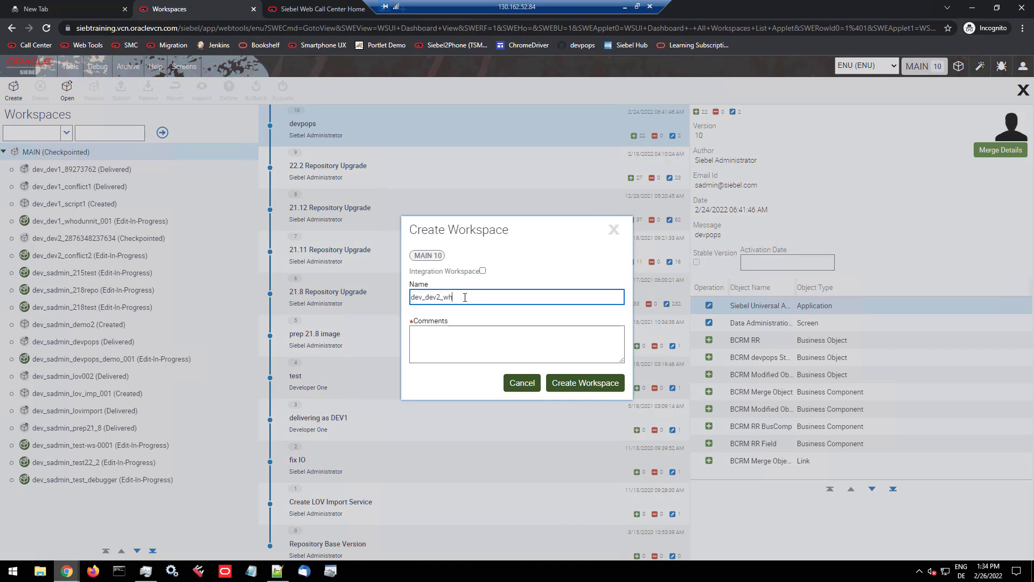
type("odunnit_d")
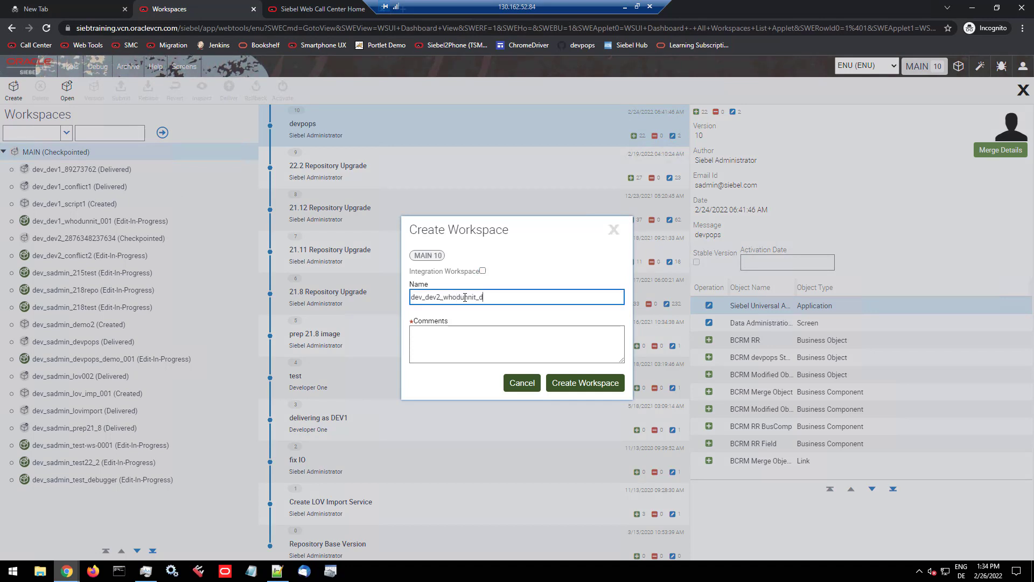
type("emo")
key("Tab")
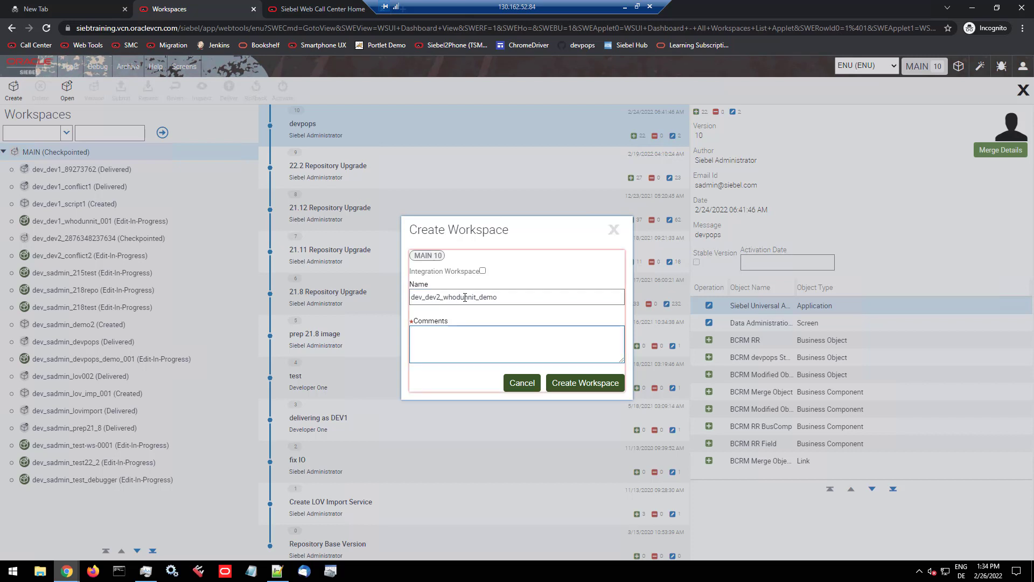
type("demo")
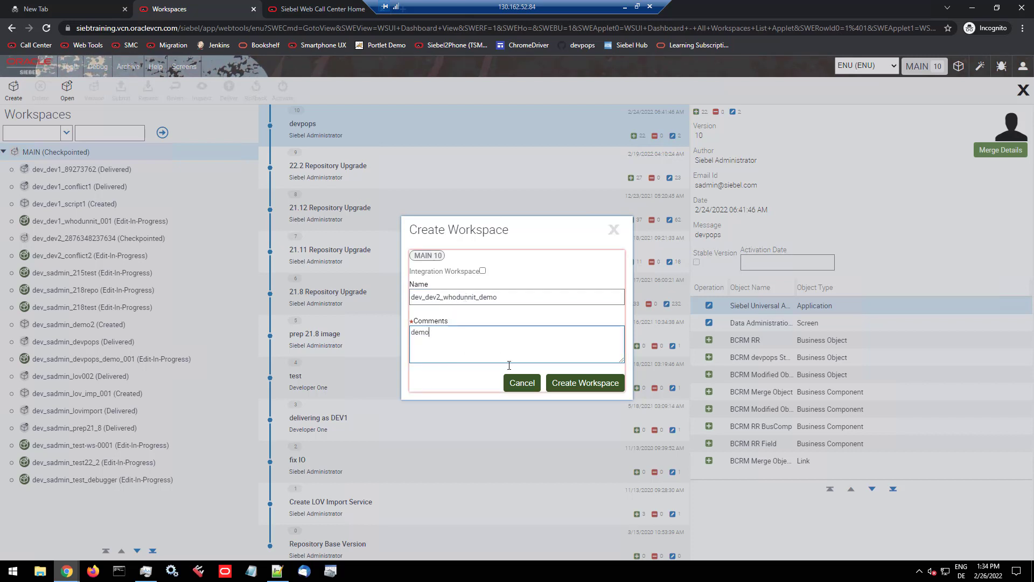
left_click(575, 383)
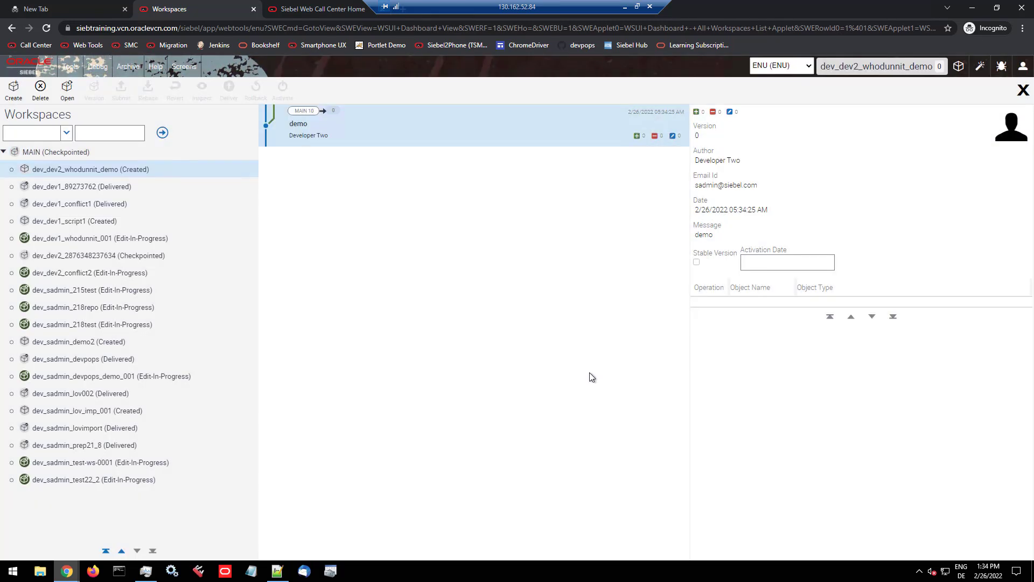
left_click(1023, 90)
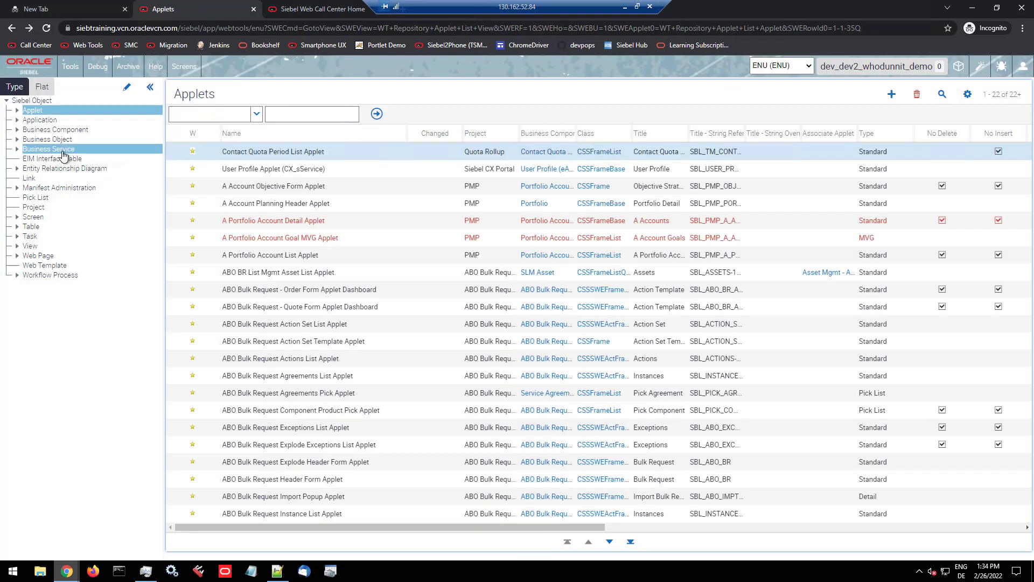
Step: Query the business services for Eliza in the second developer's session and inspect the workspace indicators on the Eliza record
left_click(63, 155)
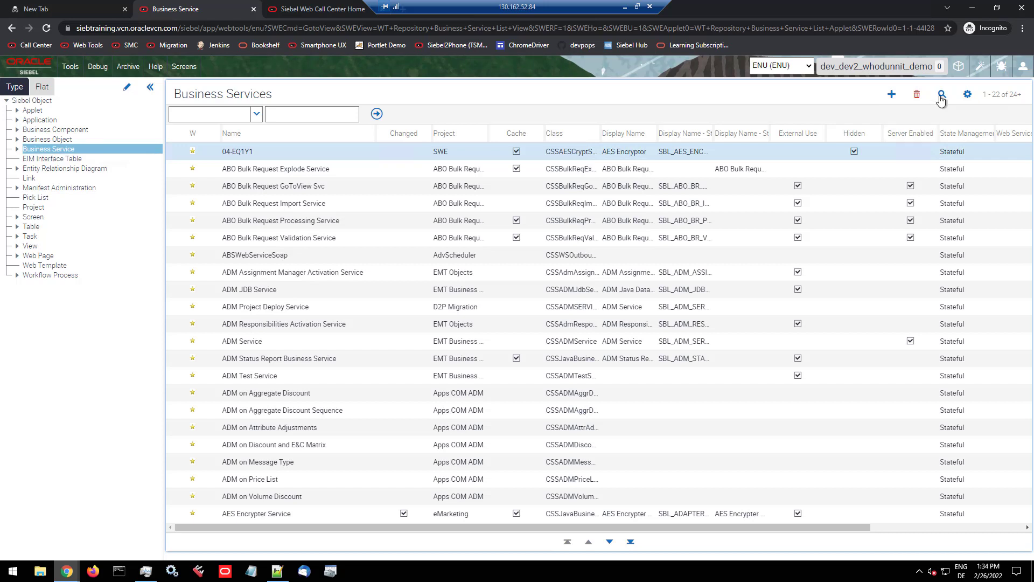
left_click(941, 97)
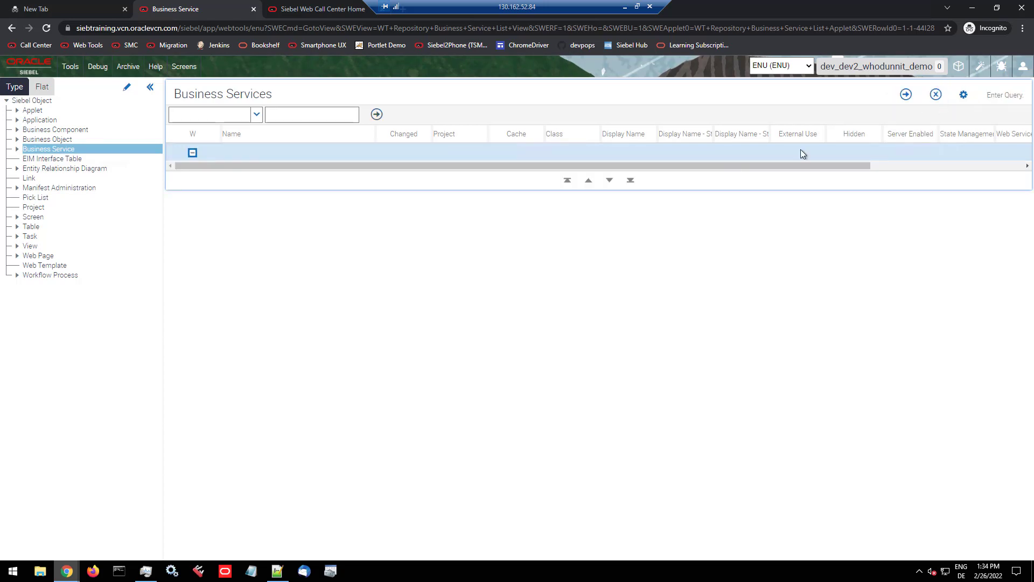
left_click(284, 154)
type("Eliza")
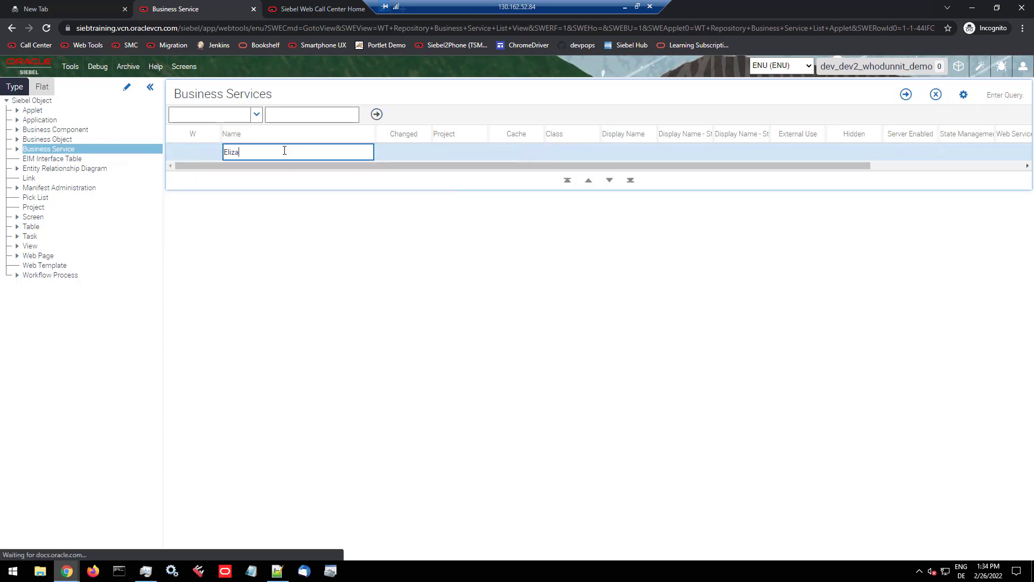
key("Return")
left_click(286, 150)
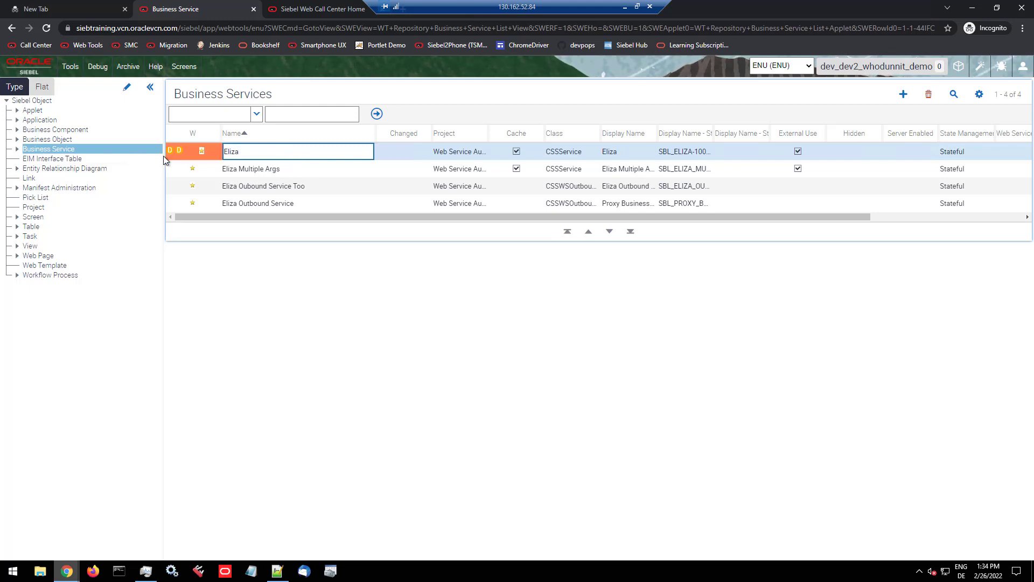
mouse_move(169, 151)
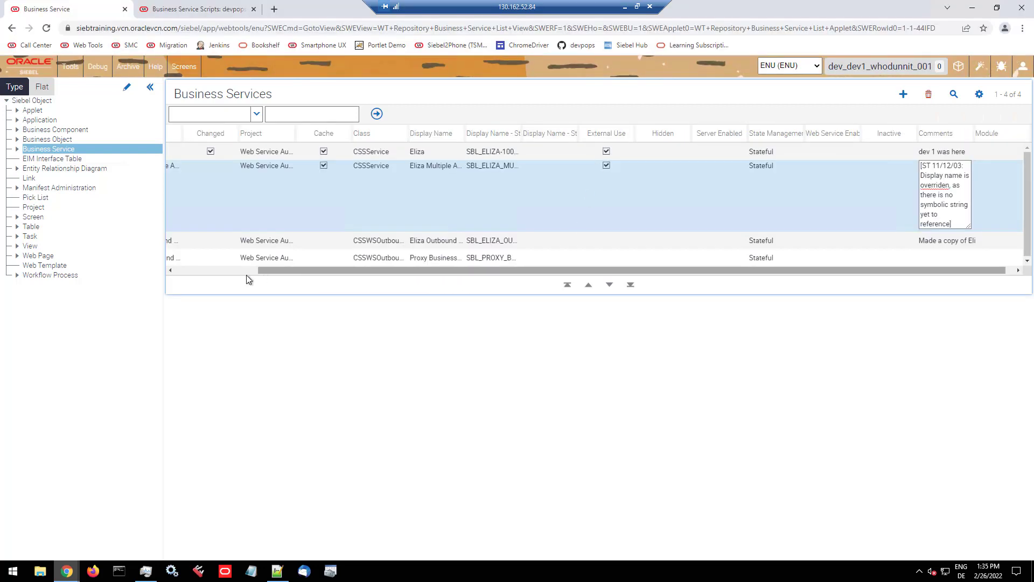
Step: Return to the first developer's Web Tools window, select the Eliza business service and inspect its workspace indicators
left_click_drag(247, 272, 234, 271)
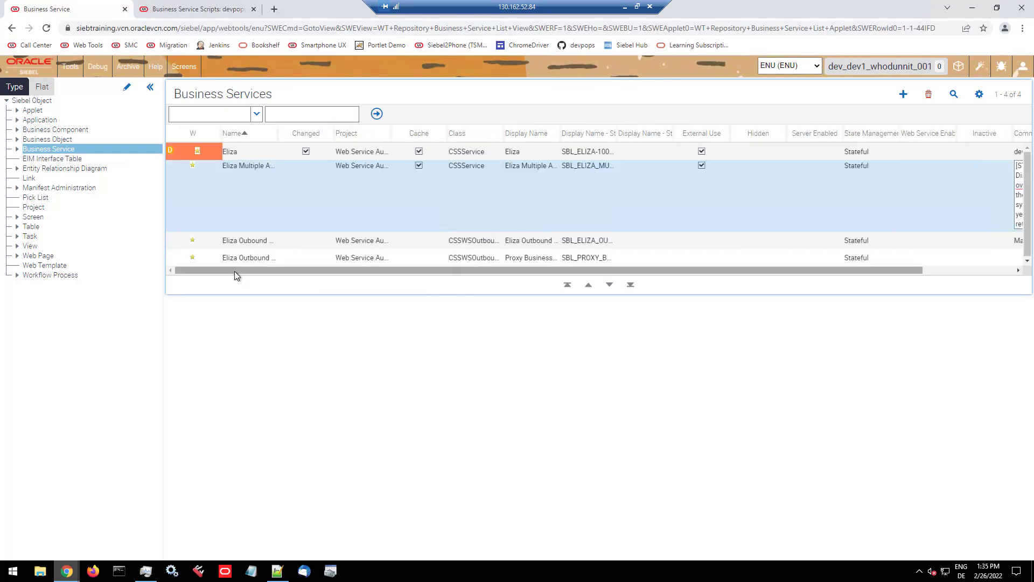
left_click(253, 148)
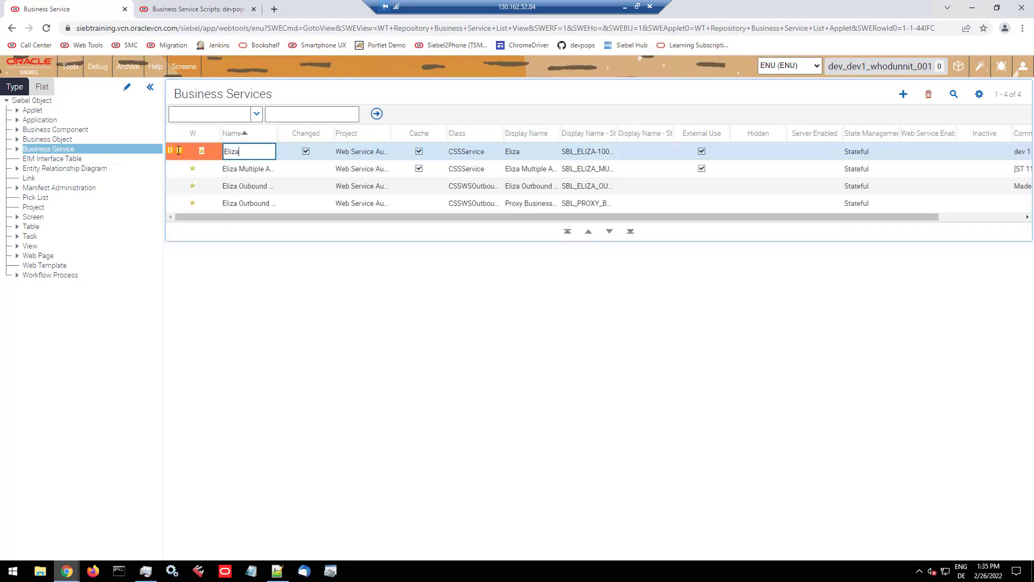
mouse_move(178, 150)
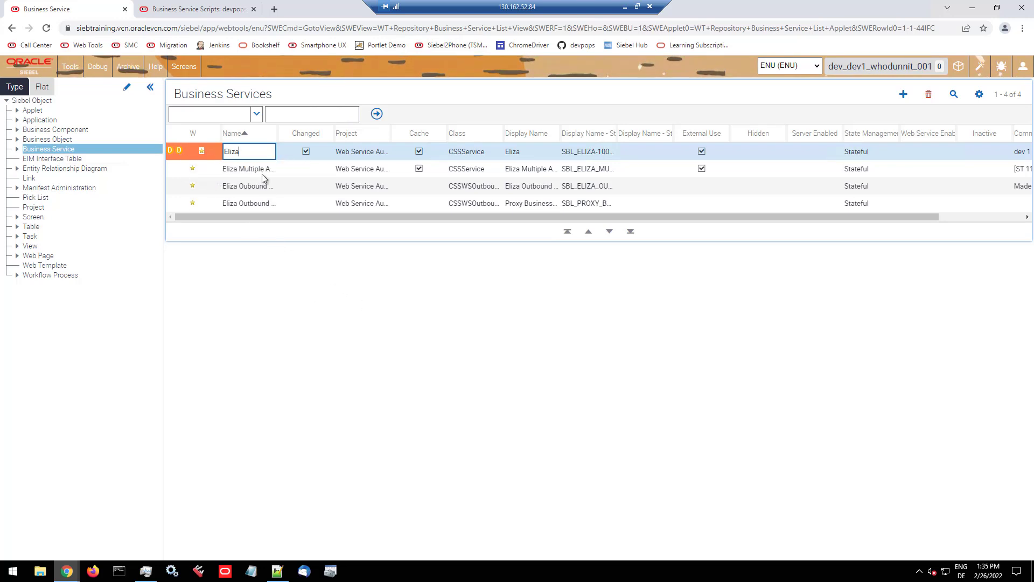
Step: Switch to the Siebel Call Center session and open the devpops Modified Objects view
left_click(214, 13)
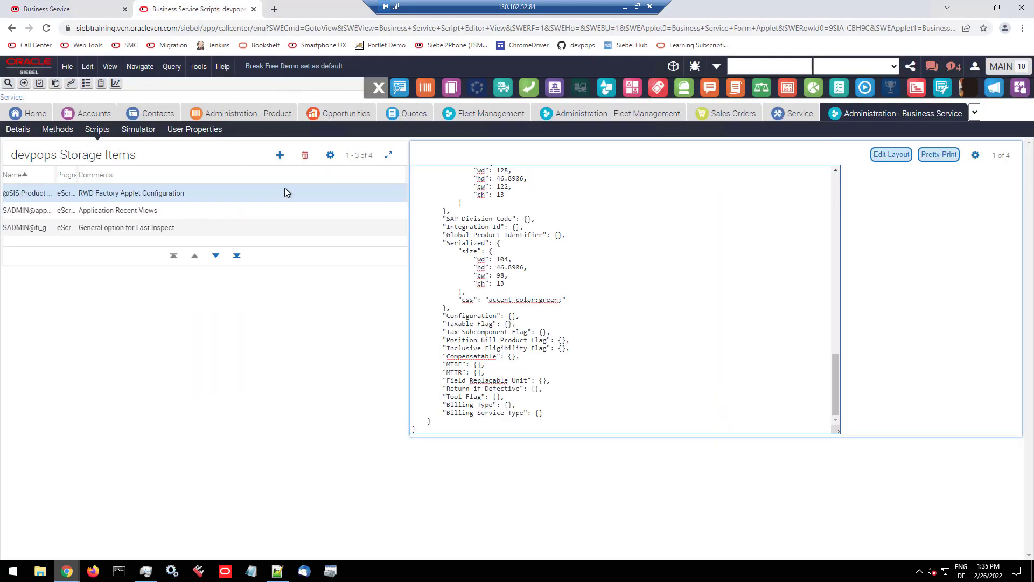
left_click(632, 88)
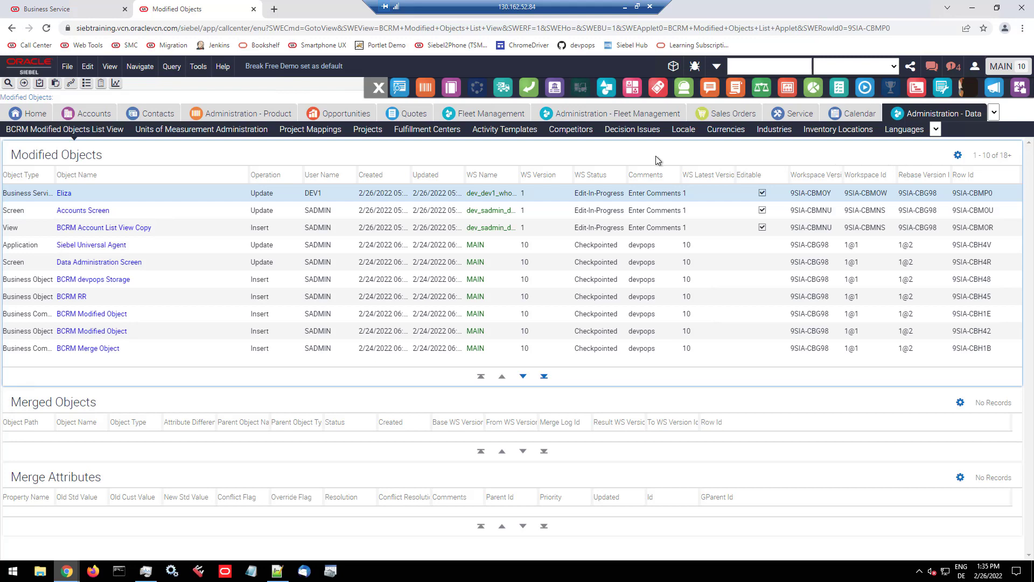
Step: Query the modified objects for the object name Eliza and widen the WS Name column to show full workspace names
key("ctrl+q")
type("Eliza")
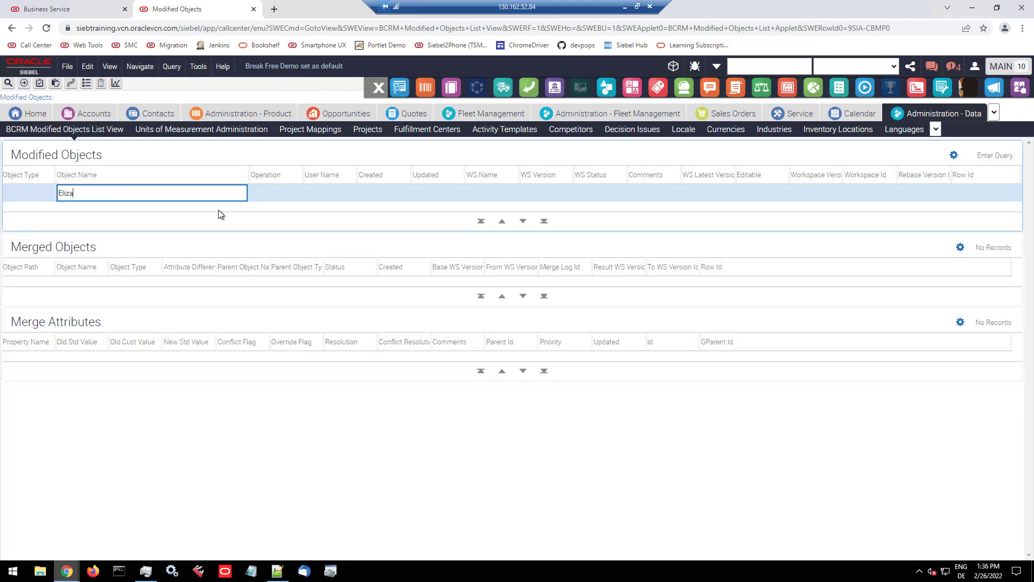
key("Return")
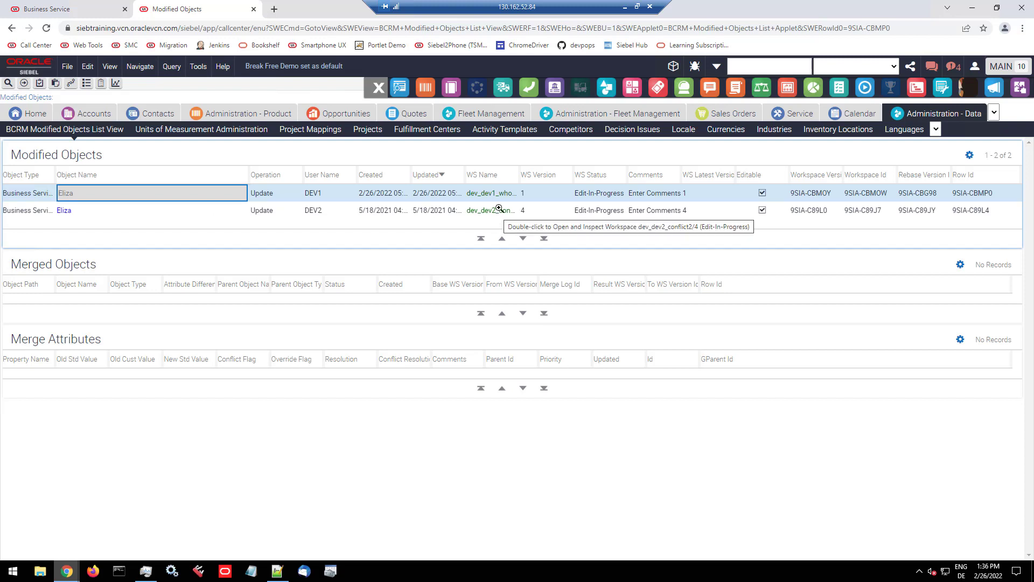
left_click_drag(520, 173, 605, 173)
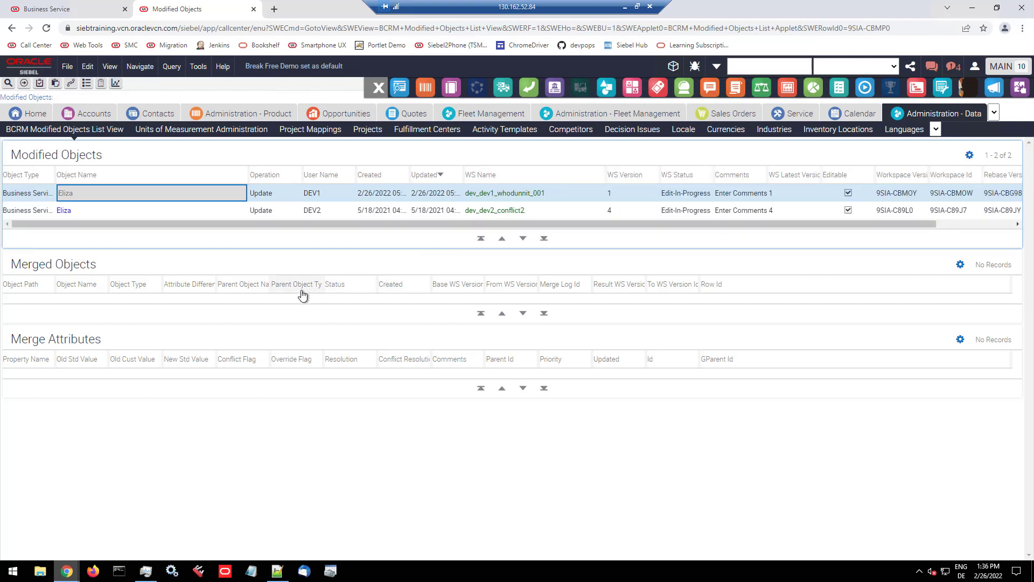
Step: In the second developer's Web Tools session, set the Eliza business service's comment to "dev 2 was here" and save the record
key("alt+Tab")
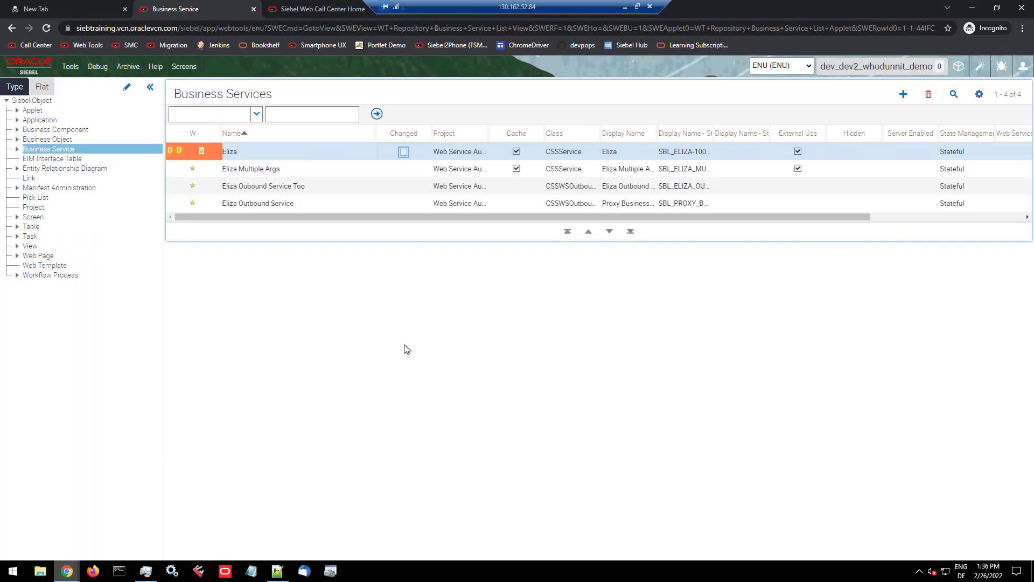
key("Tab")
key("Tab")
key("Tab")
key("Tab")
key("Tab")
key("Tab")
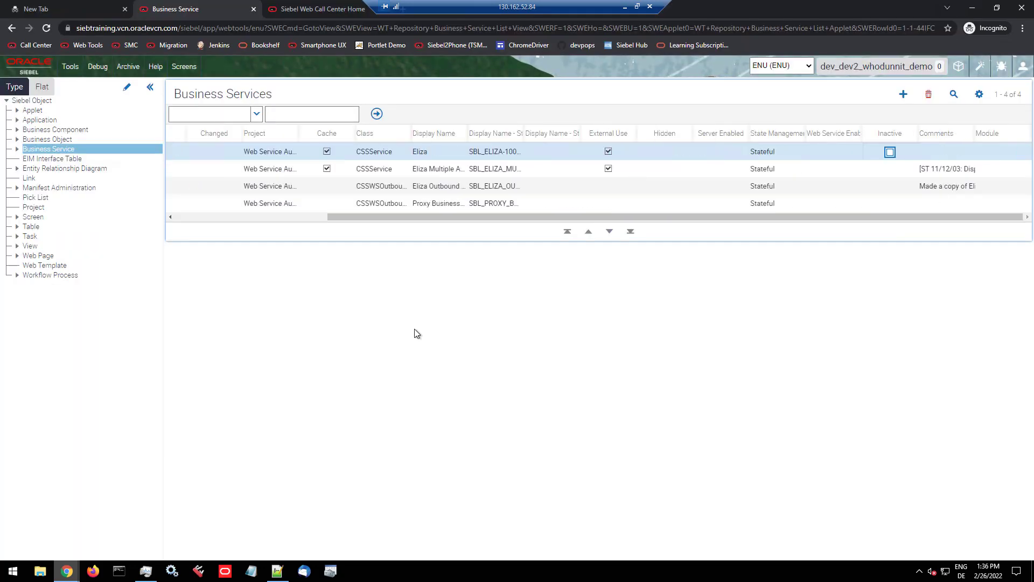
key("Tab")
type("dev 2")
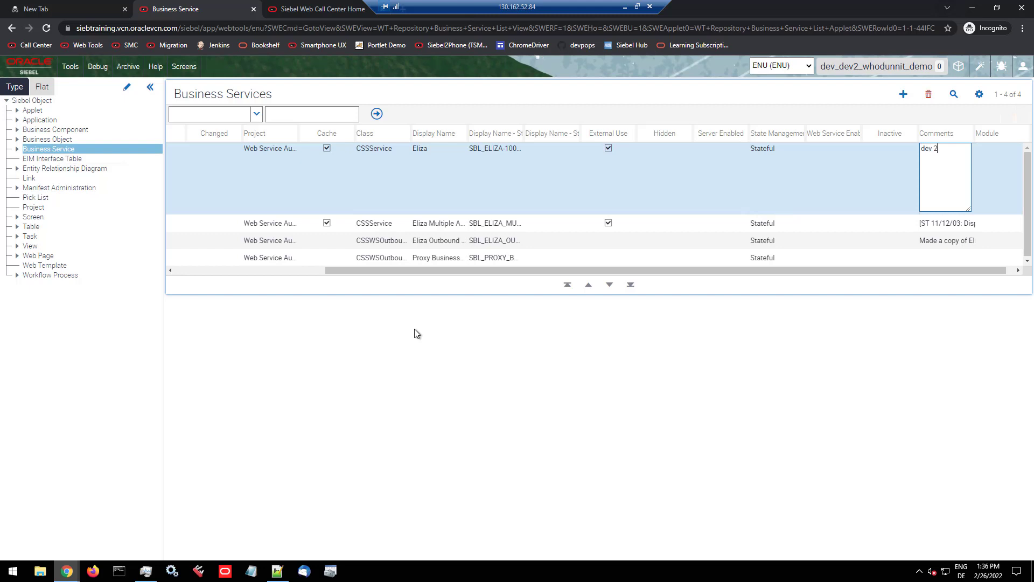
type(" was here")
key("Down")
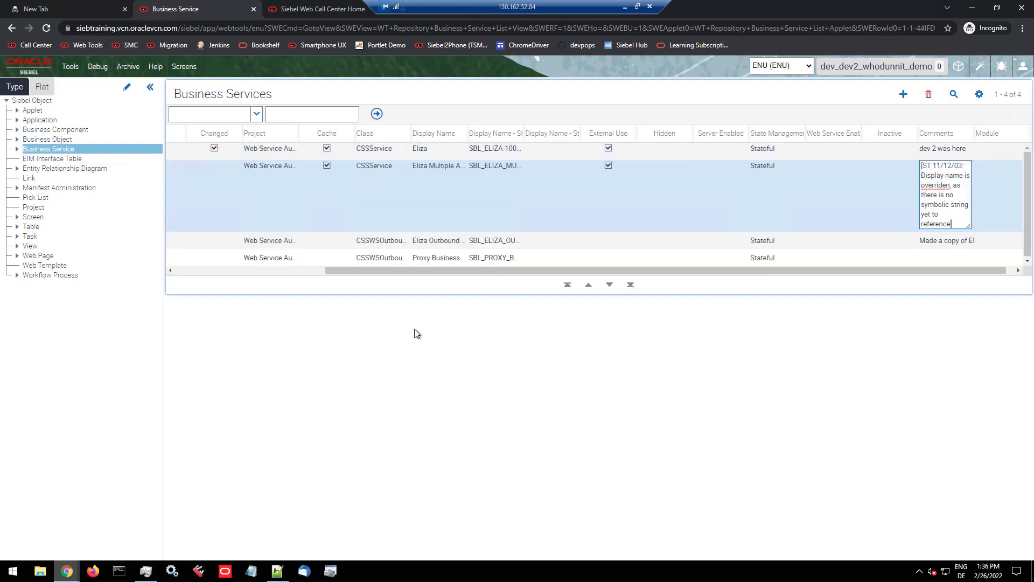
Step: Reselect the Eliza business service and inspect its updated workspace indicators
left_click(181, 274)
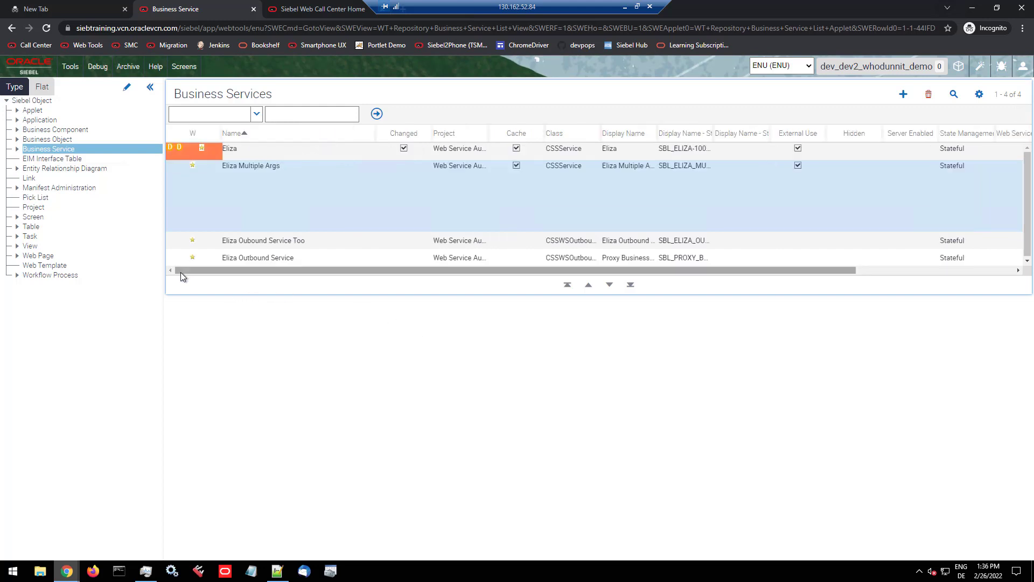
left_click(271, 151)
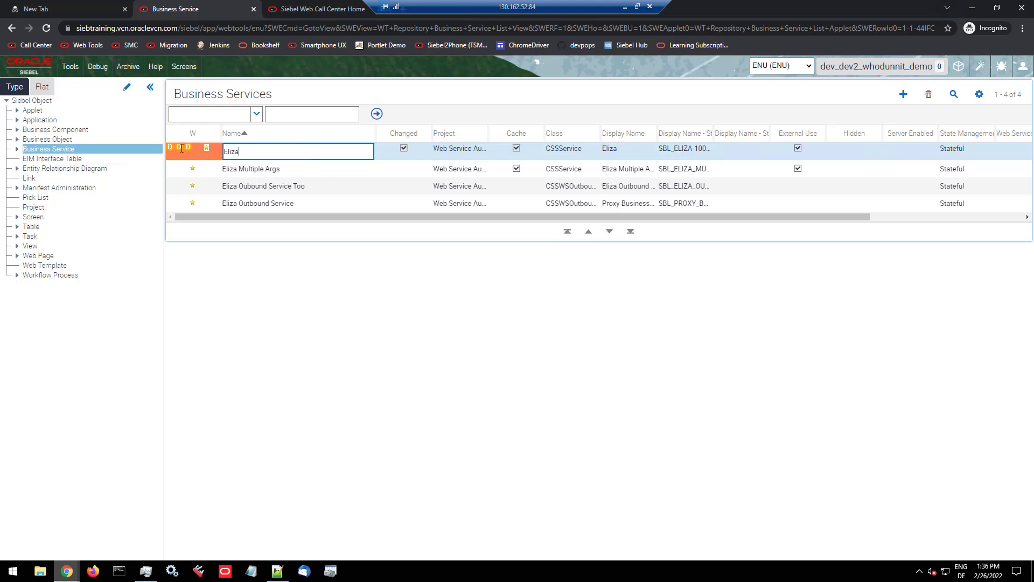
mouse_move(180, 147)
Step: Return to the Call Center Modified Objects list and select the Eliza record from workspace dev_dev1_whodunnit_001
key("alt+Tab")
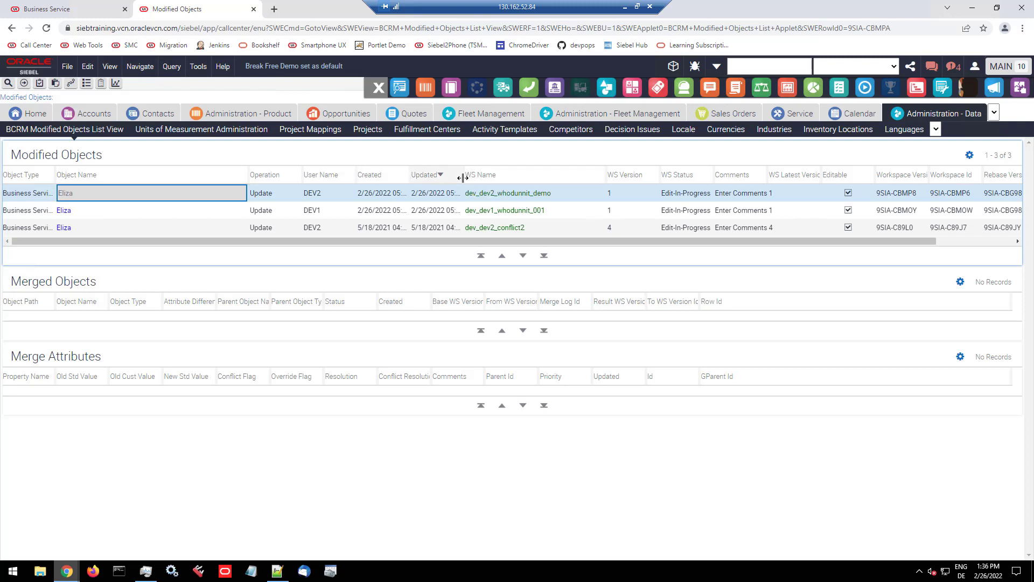
left_click(276, 156)
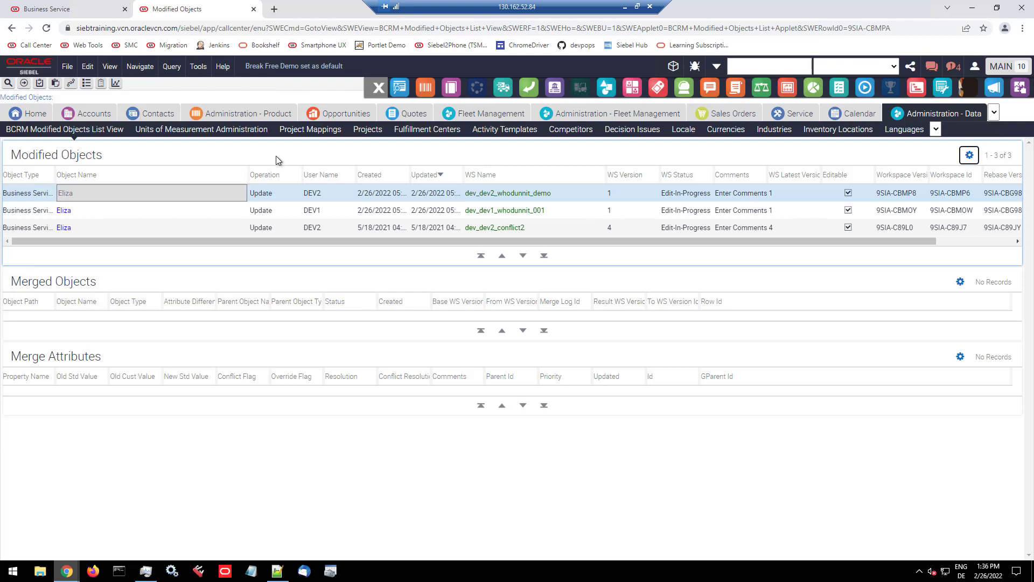
left_click(288, 215)
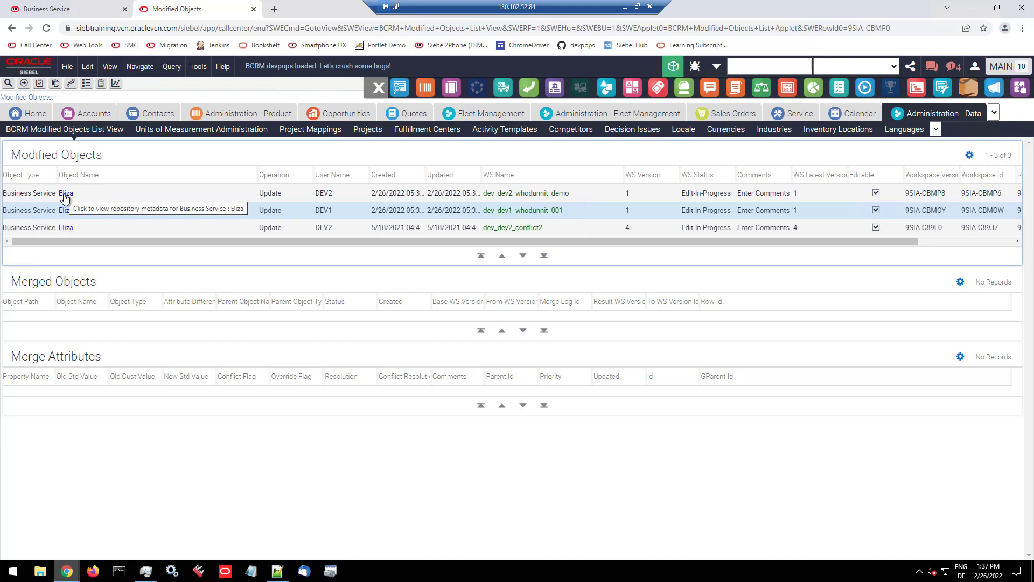
Step: View the repository metadata of Eliza in workspace dev_dev2_whodunnit_demo, examine its Comments property, and close the metadata
left_click(64, 195)
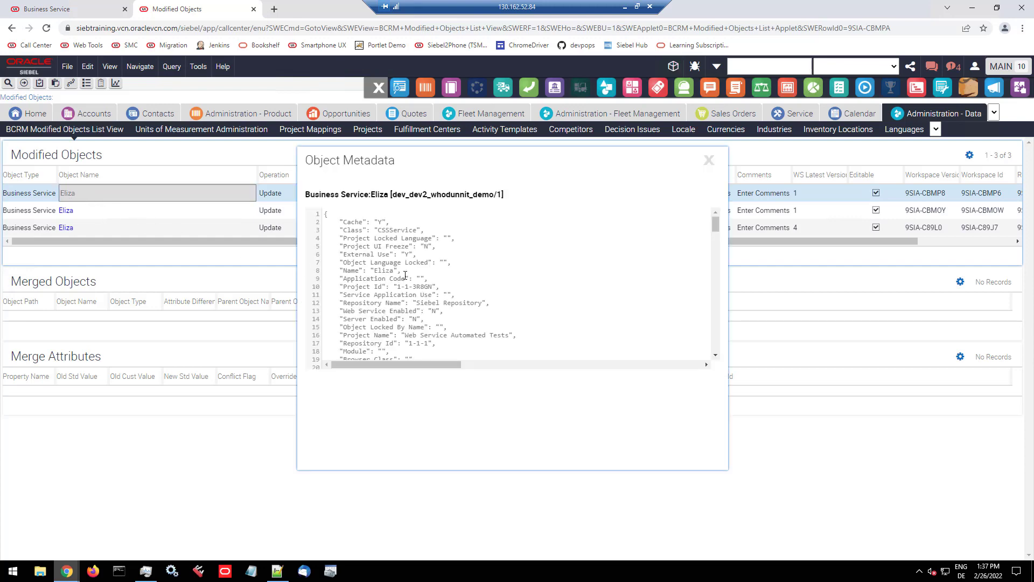
scroll(372, 257, "down", 4)
scroll(372, 257, "down", 2)
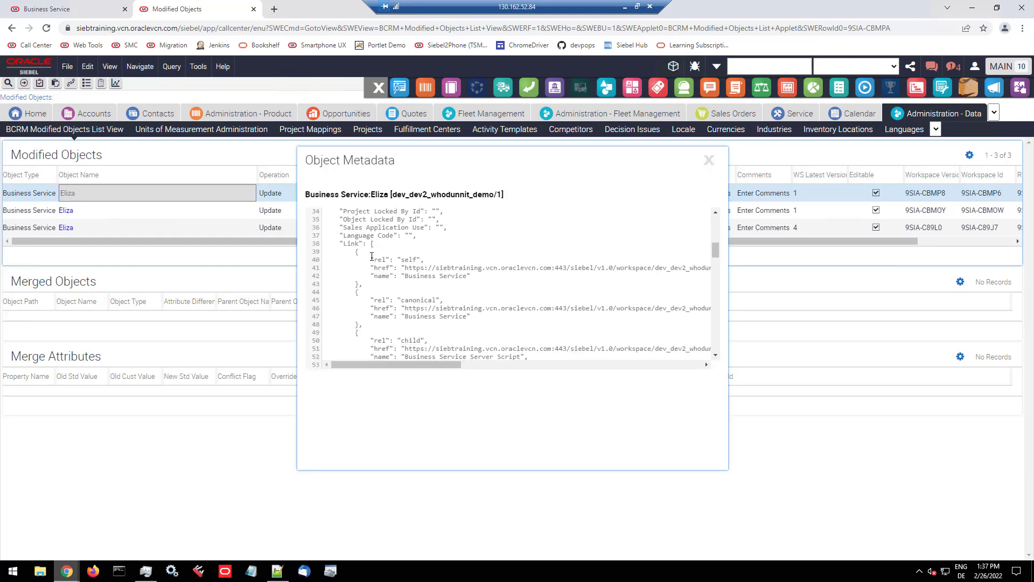
scroll(371, 256, "up", 4)
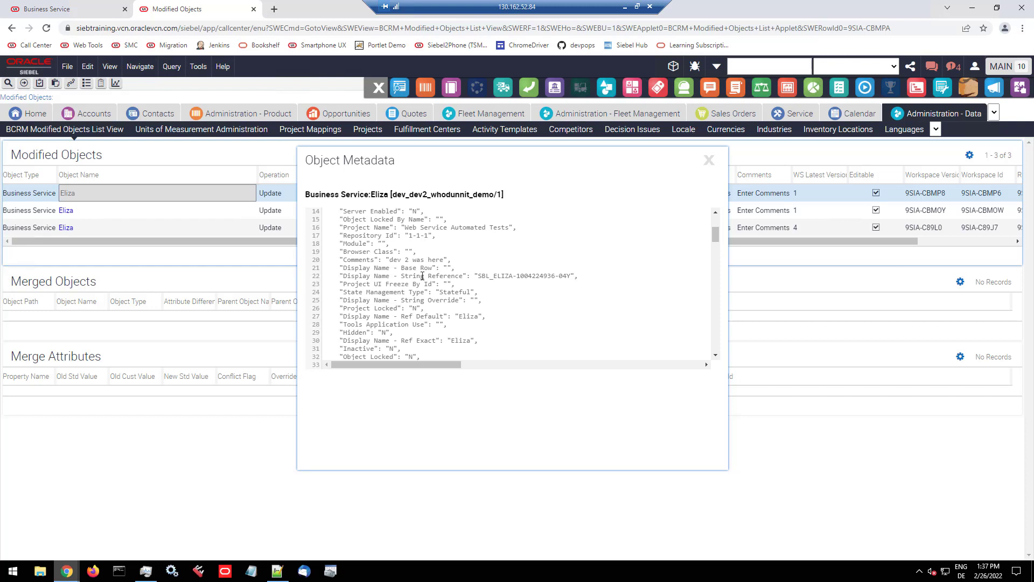
left_click_drag(390, 260, 444, 260)
left_click(709, 163)
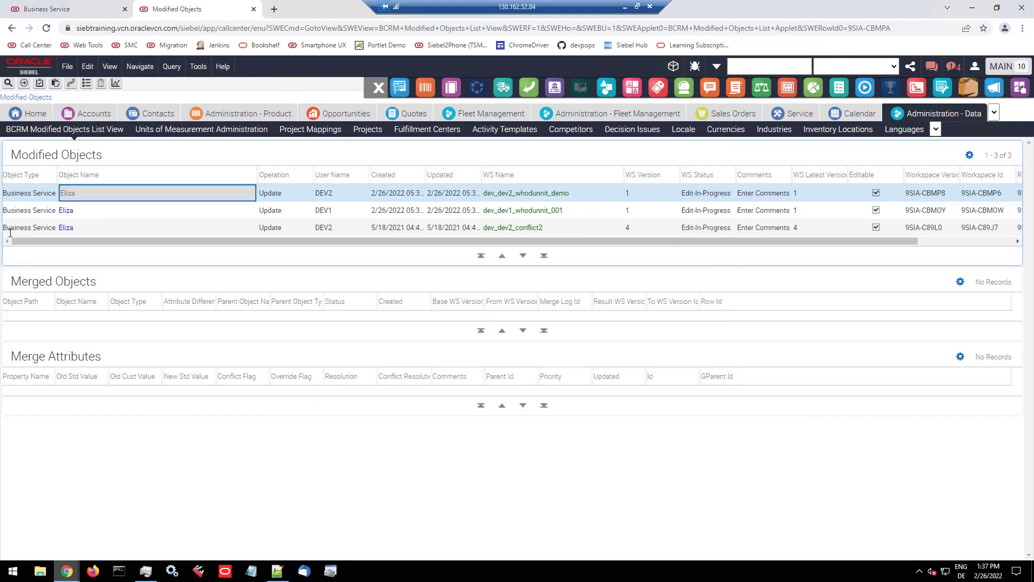
Step: Open Eliza's metadata from dev_dev1_whodunnit_001, close the popup and examine the side-by-side comparison with the dev_dev2_whodunnit_demo version
left_click(68, 212)
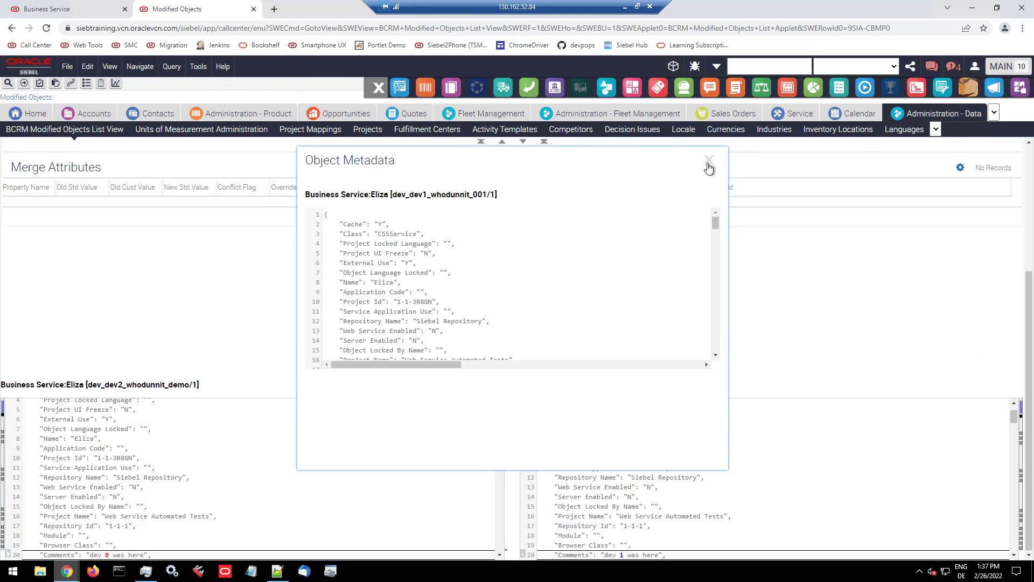
left_click(709, 163)
scroll(682, 413, "down", 3)
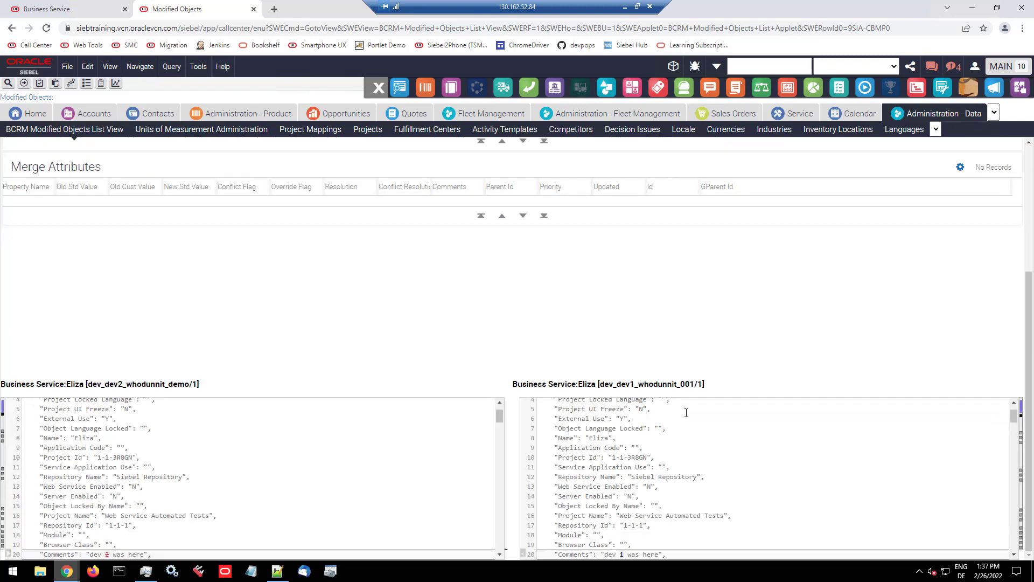
scroll(687, 422, "down", 4)
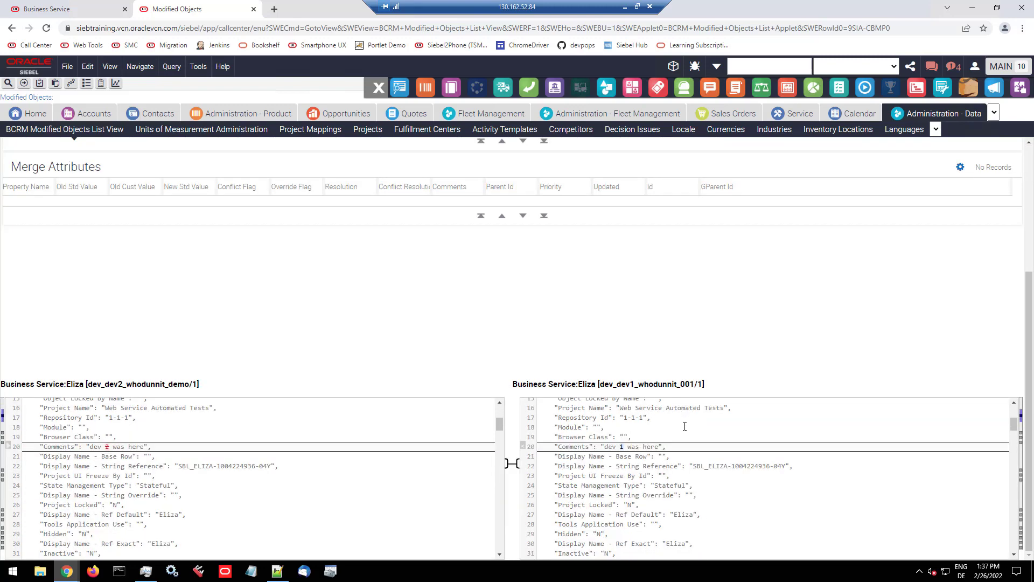
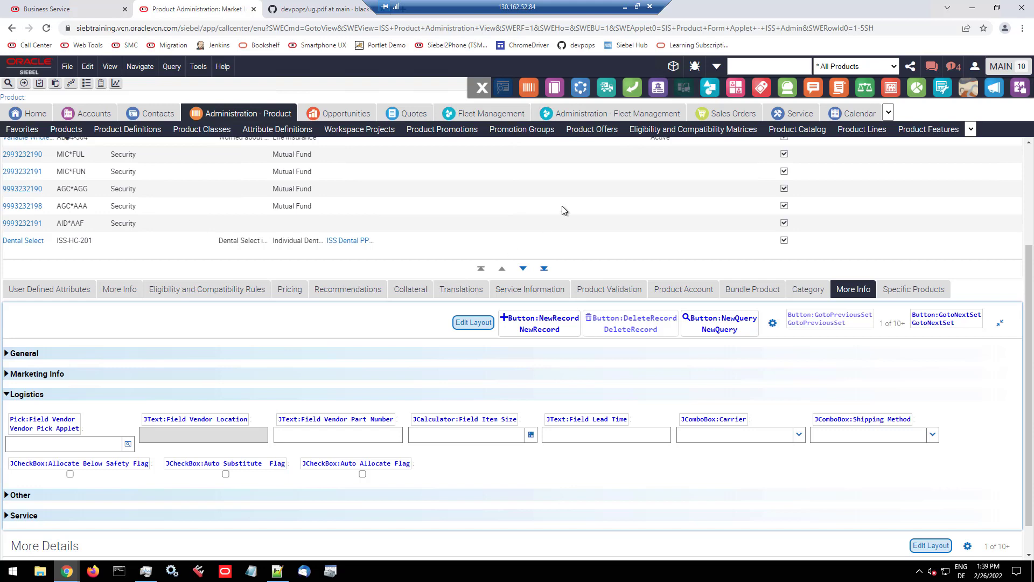
Step: Show the business component fields and the underlying table columns as X-Ray labels in the product's More Info form, examining the Logistics section
left_click(534, 89)
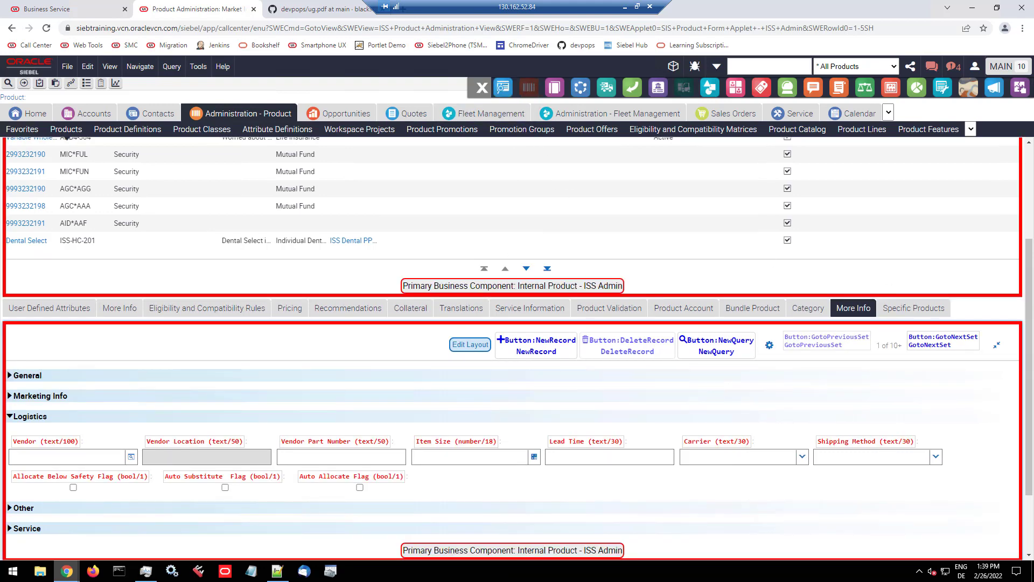
left_click_drag(1029, 257, 1033, 226)
scroll(377, 347, "down", 3)
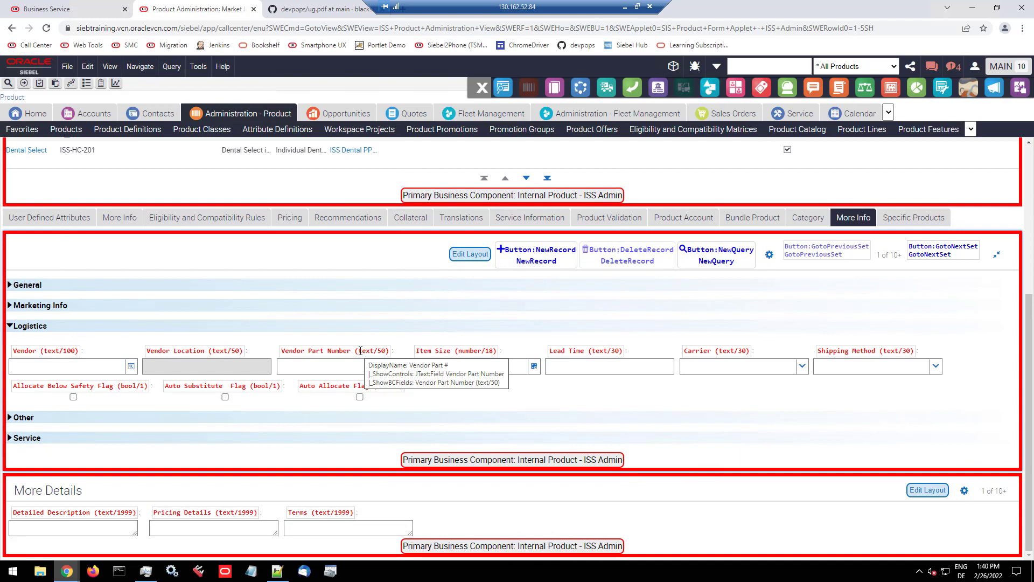
left_click(556, 89)
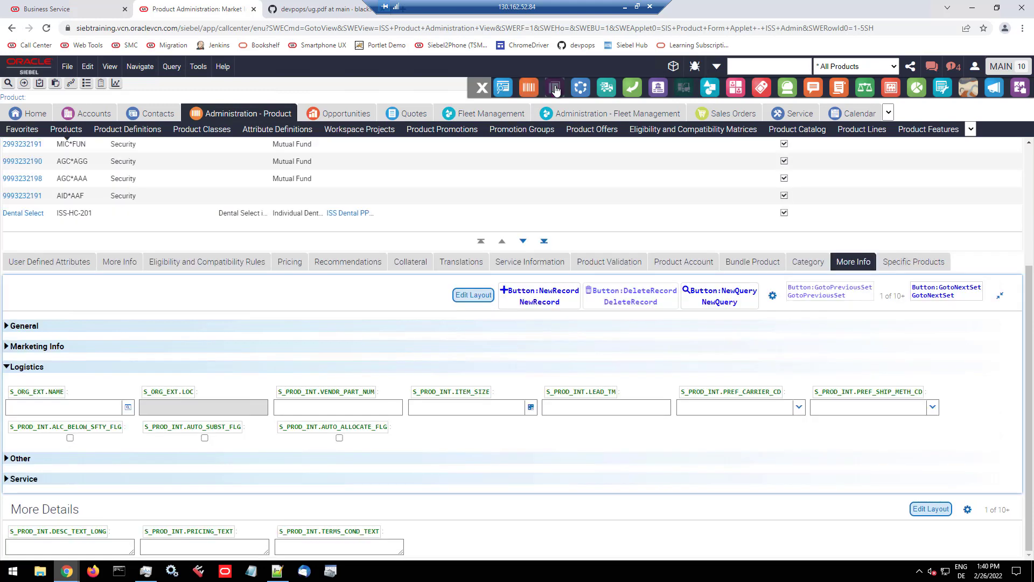
mouse_move(348, 393)
Step: Restore the original product form labels and run XR Silent Mode to scan the view and update only the tooltips
left_click(581, 87)
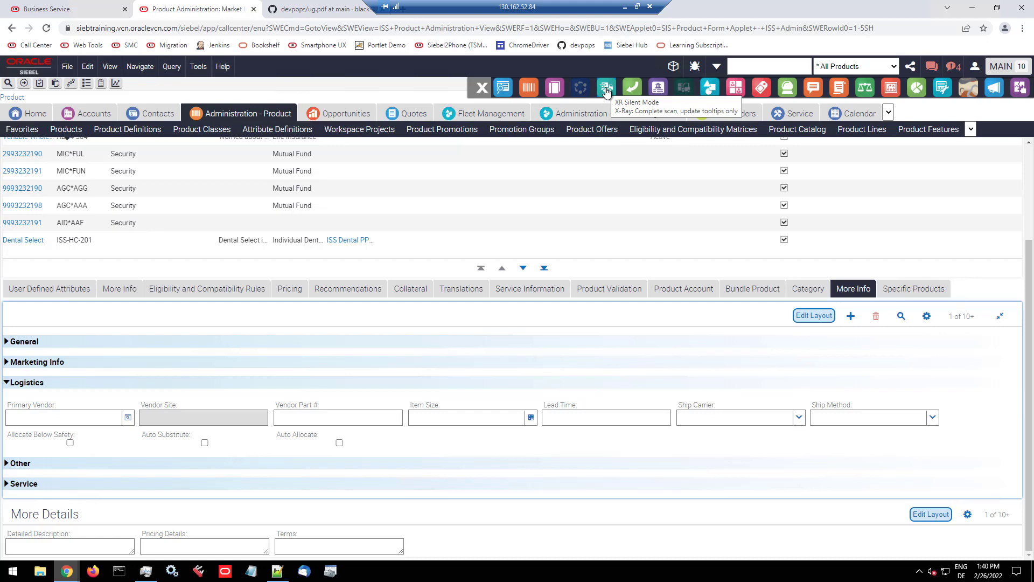
left_click(606, 90)
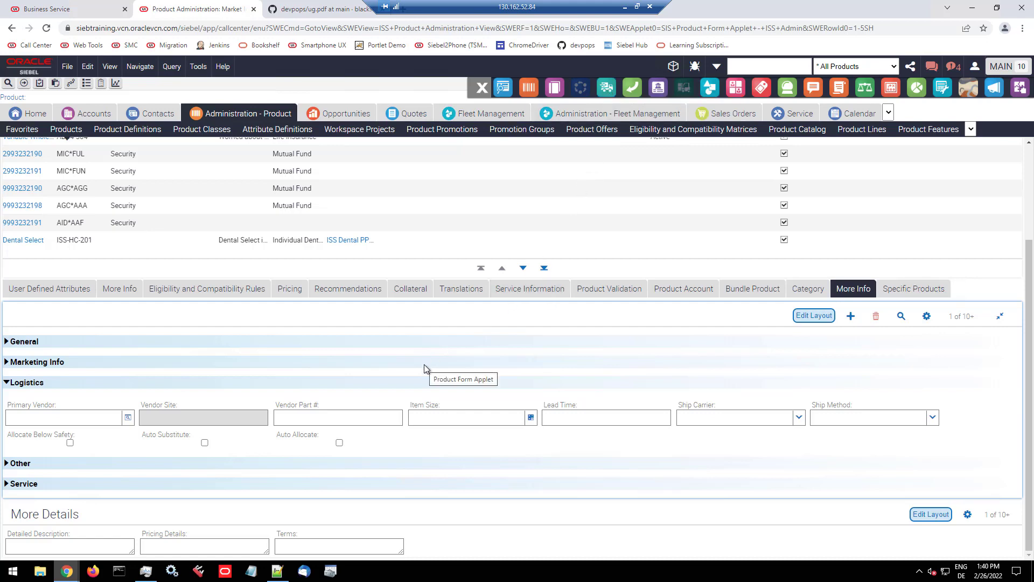
scroll(424, 364, "up", 3)
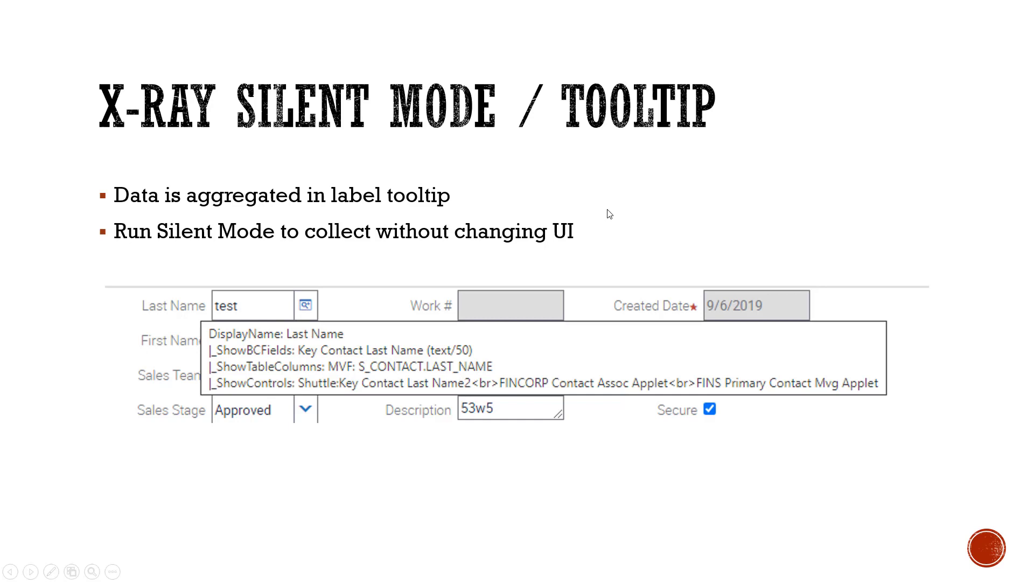
key("Right")
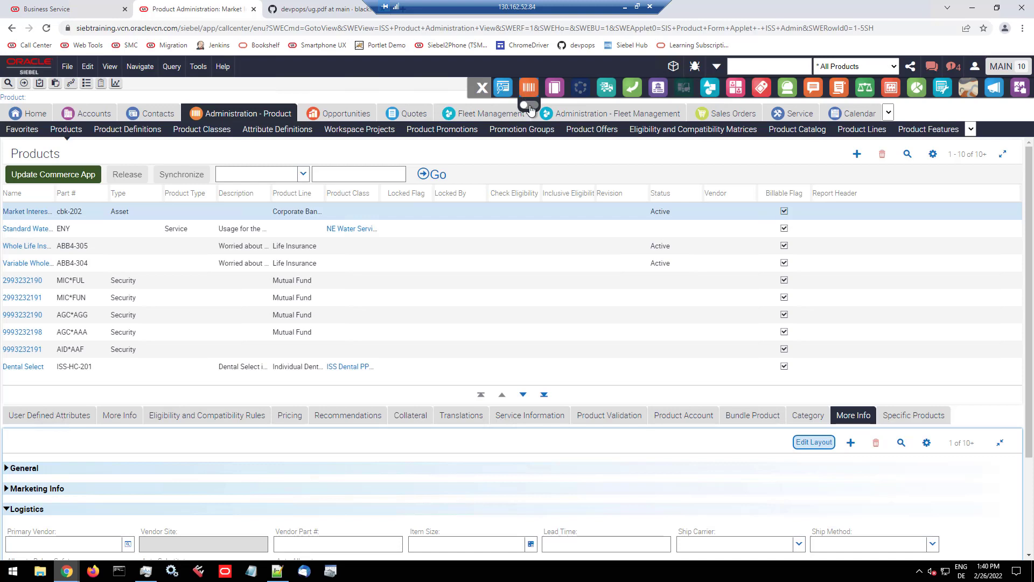
Step: Make ShowBCFields the X-Ray default and open the recent opportunity TEST OPPTY _11292020_124052202
left_click(531, 108)
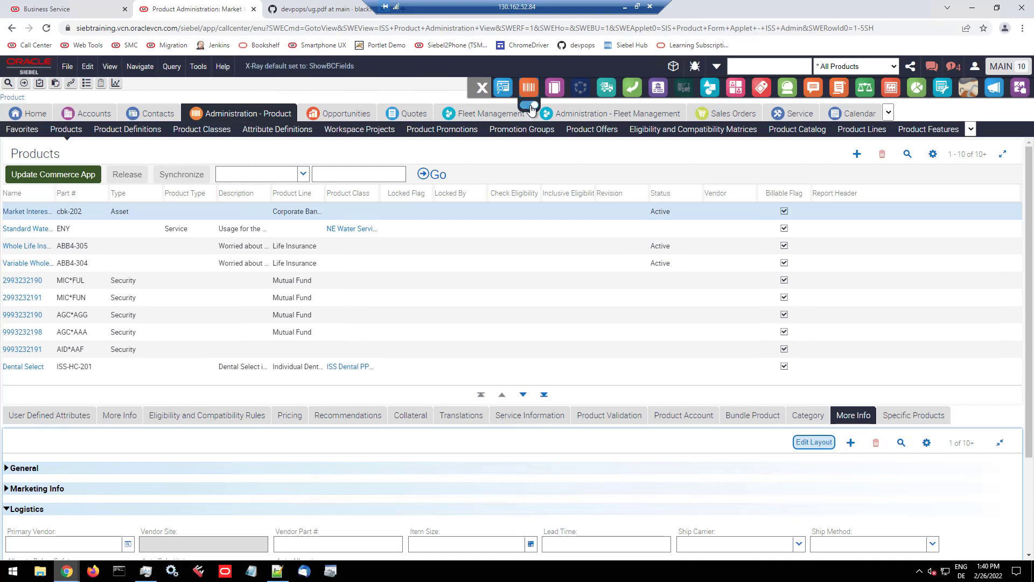
left_click(350, 113)
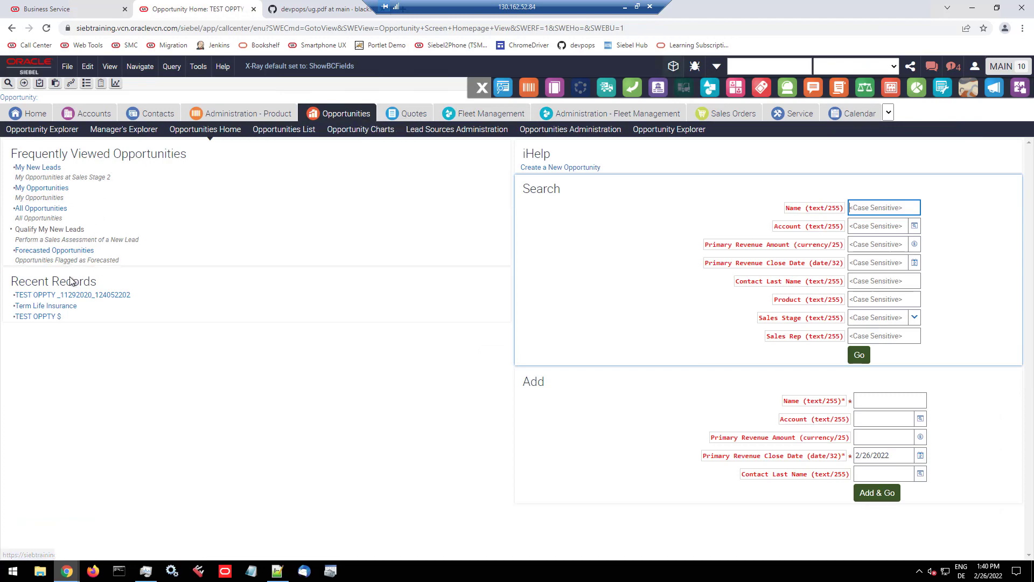
left_click(55, 296)
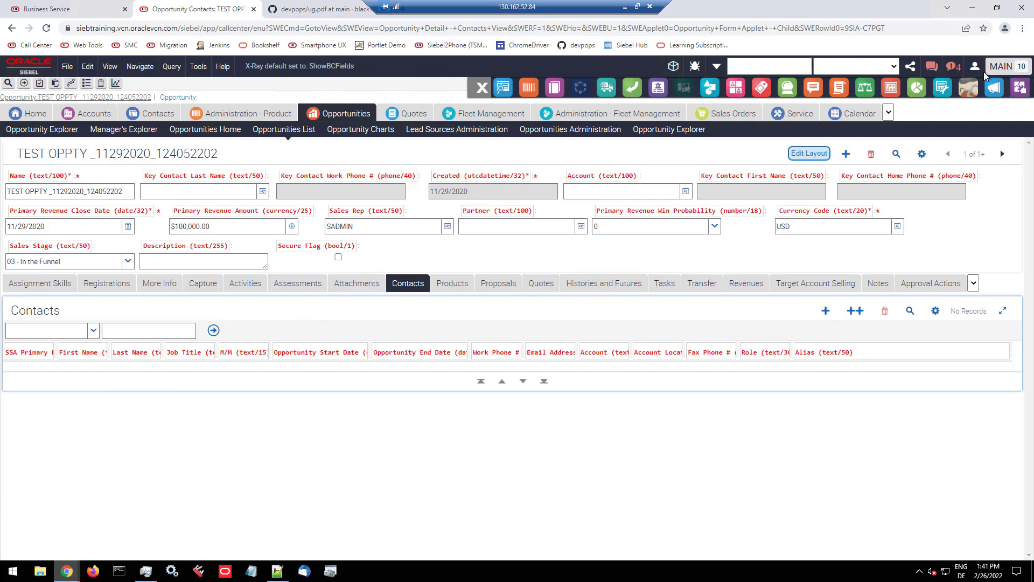
Step: Set the Redwood Banner as default
left_click(969, 107)
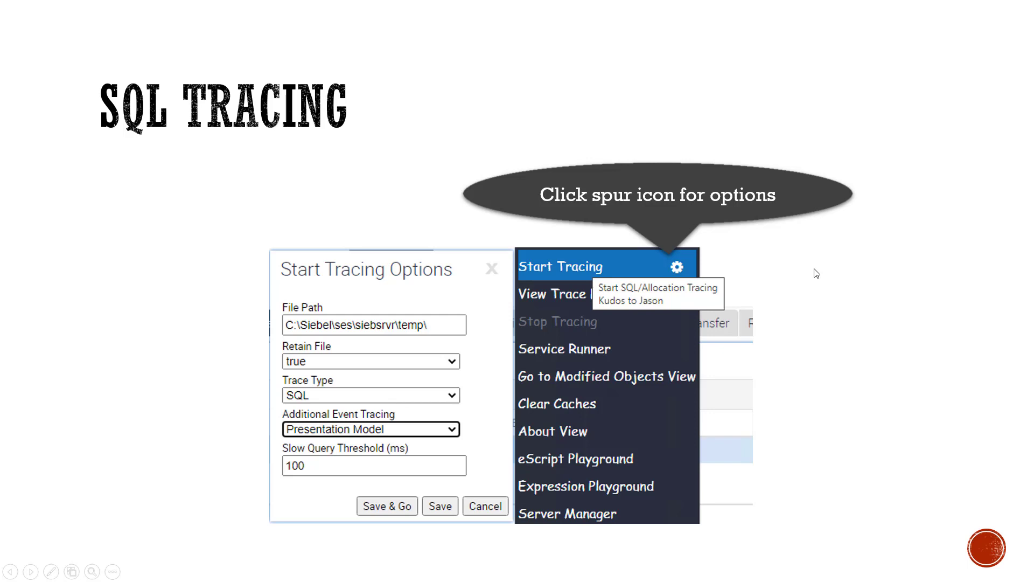
key("alt+Tab")
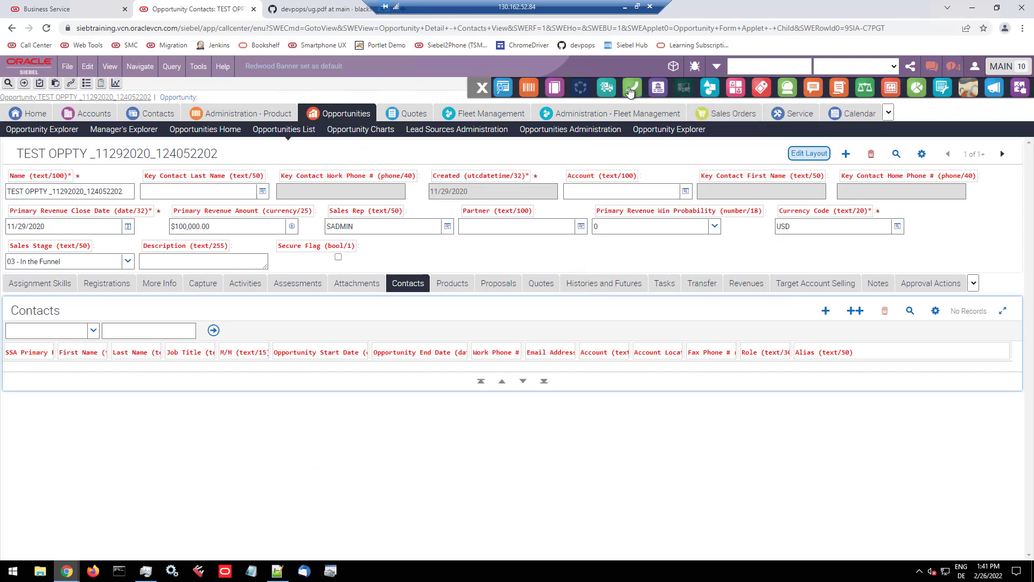
Step: Review the tracing options and start a SQL trace with Presentation Model event tracing, Retain File true and a slow query threshold of 10 ms
left_click(631, 92)
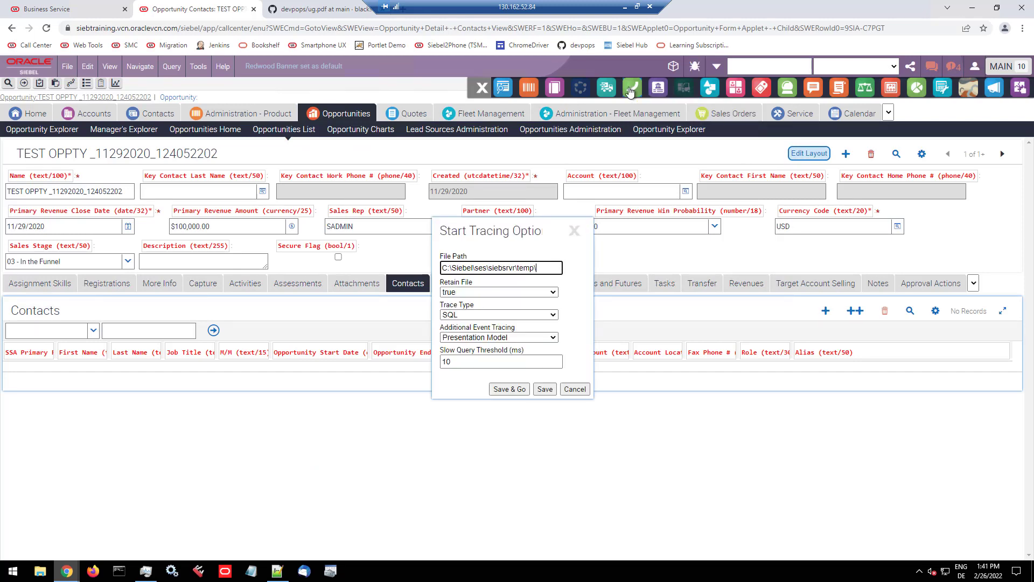
left_click_drag(537, 267, 441, 268)
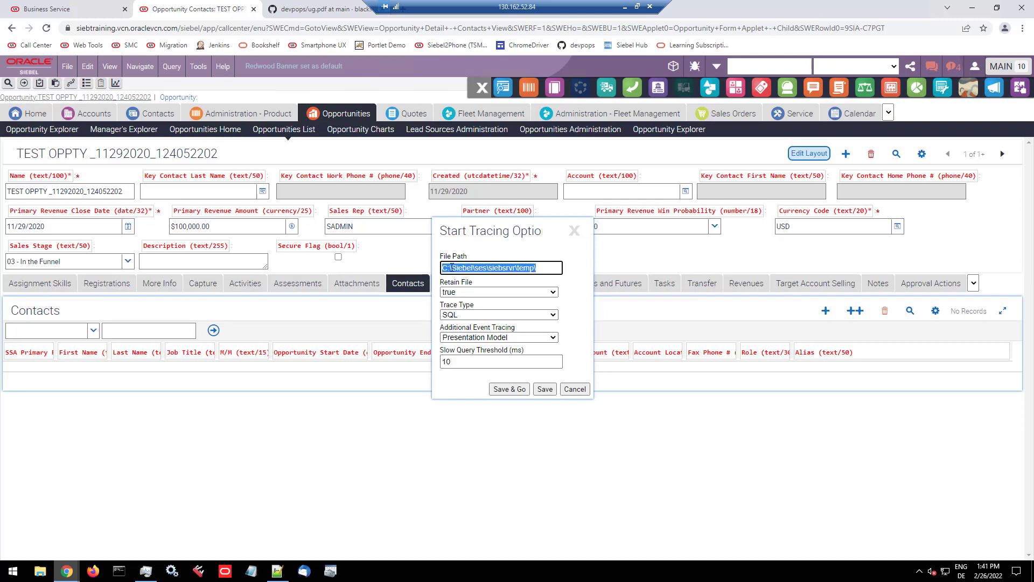
left_click(463, 294)
left_click(464, 293)
left_click(465, 316)
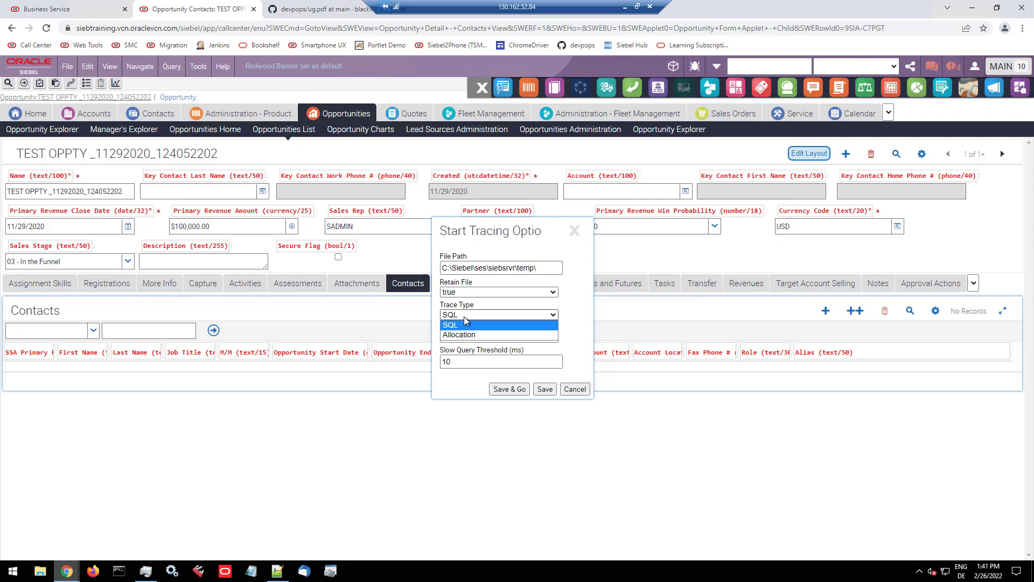
left_click(466, 324)
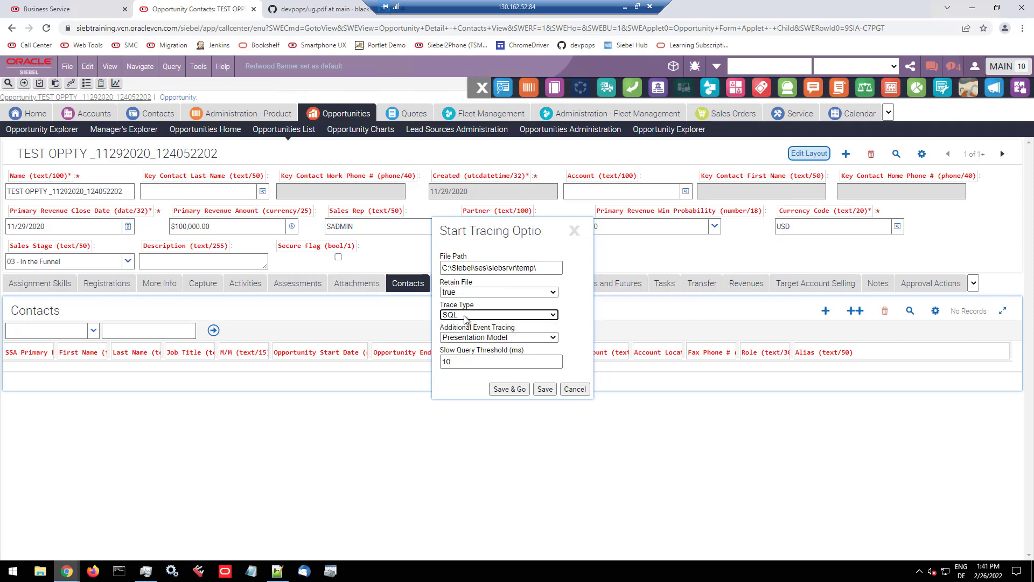
left_click(482, 338)
left_click(482, 340)
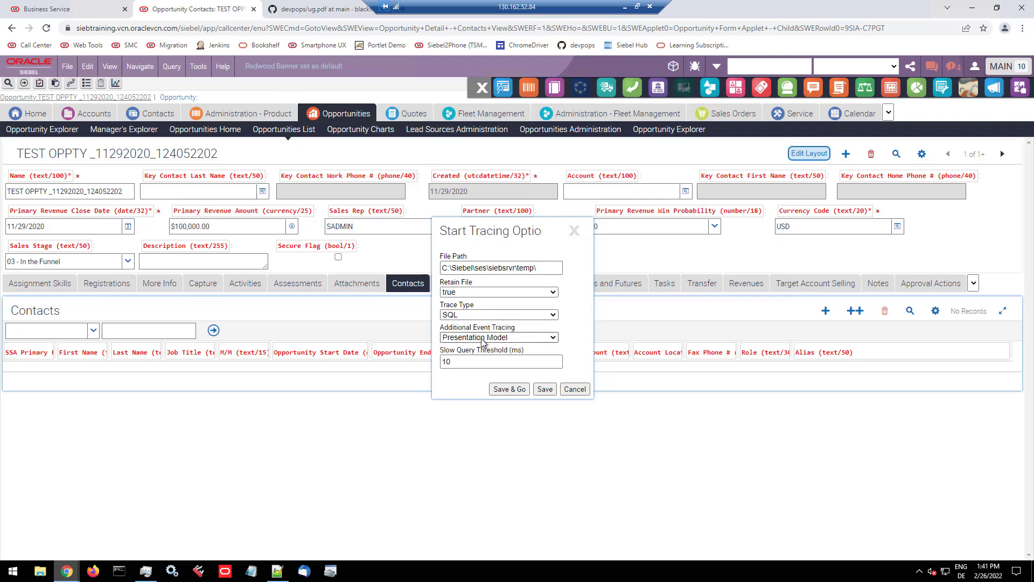
left_click(469, 362)
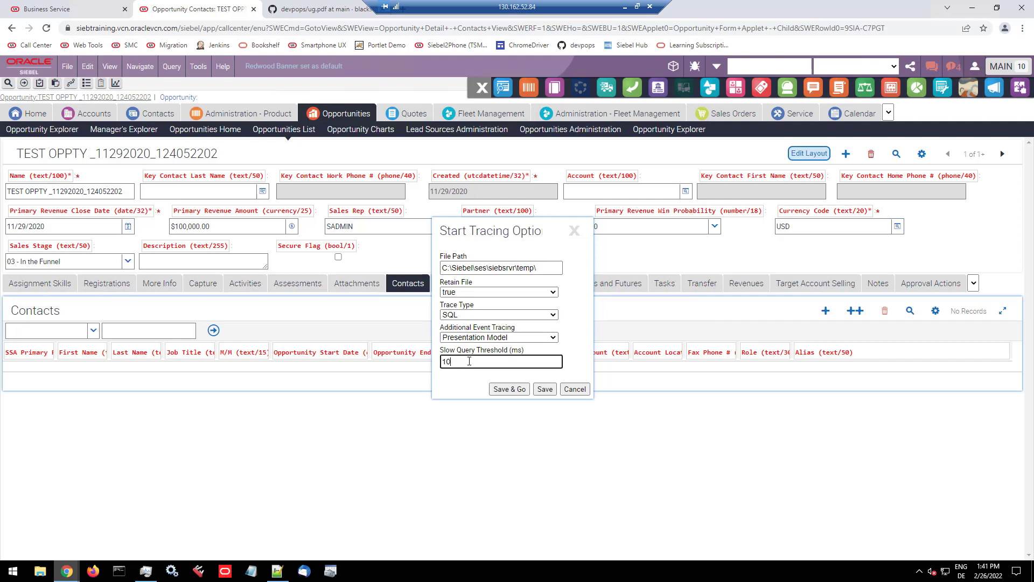
left_click(504, 388)
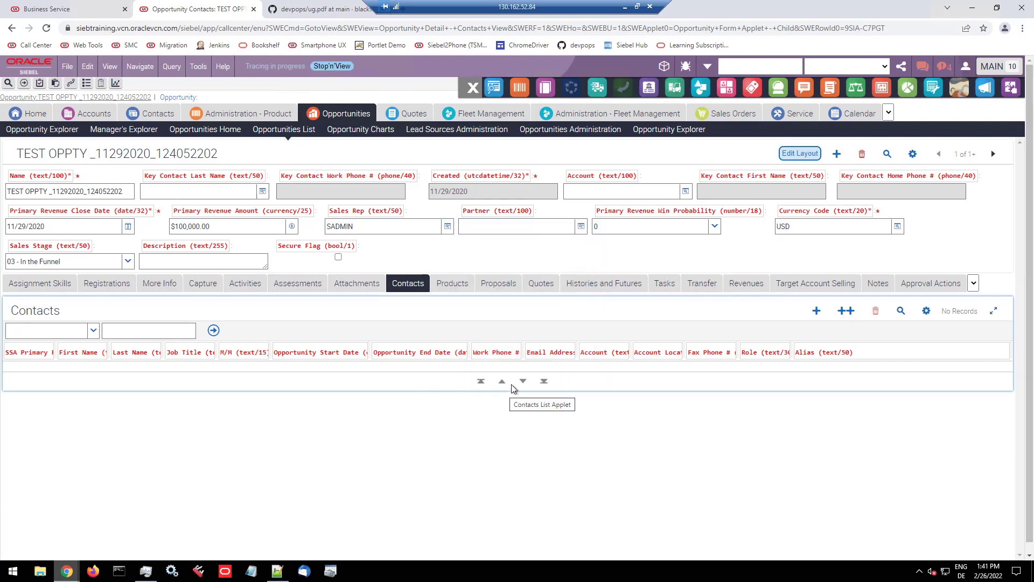
Step: Create a new opportunity named "trace me"
left_click(837, 155)
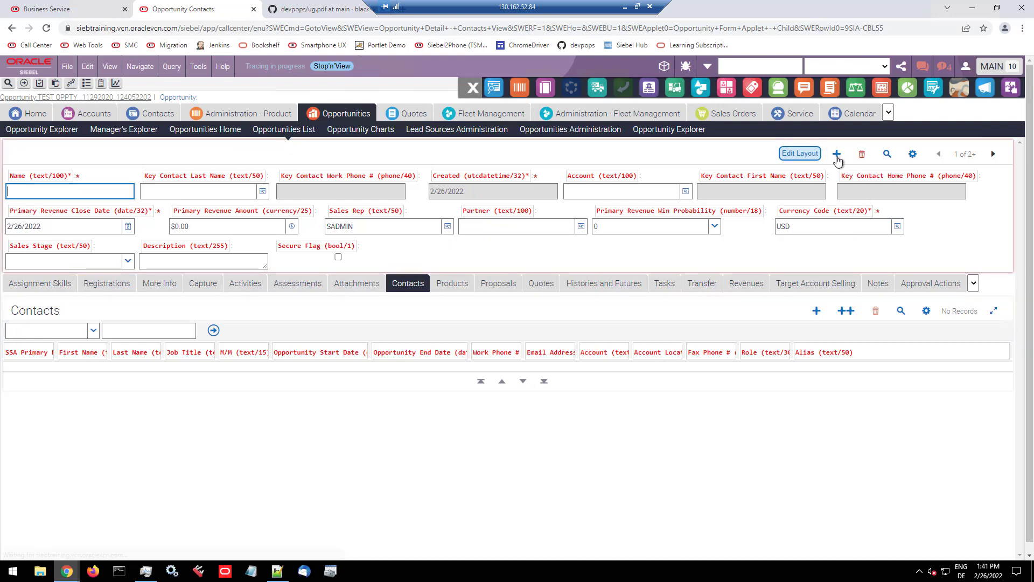
type("trace me")
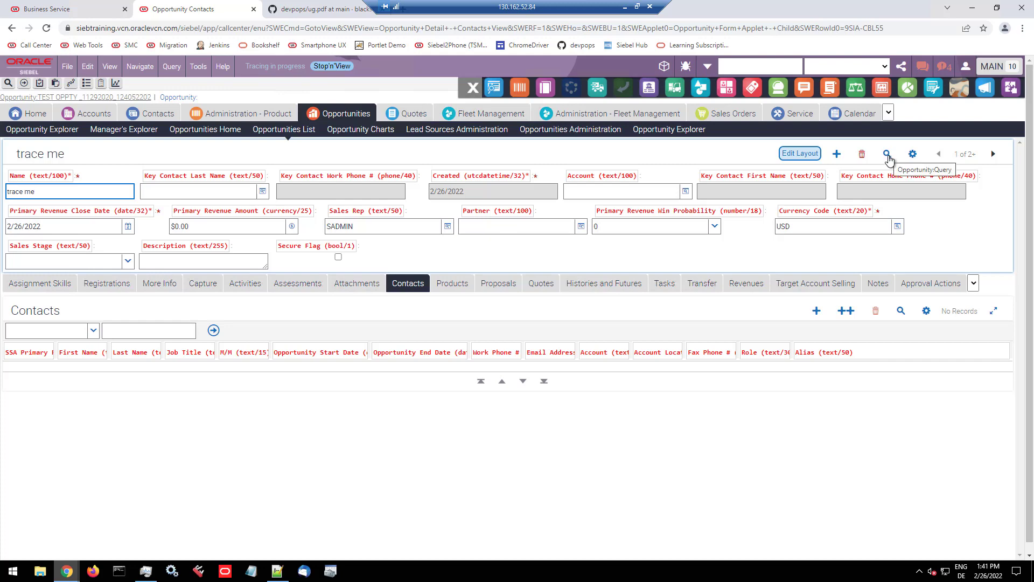
Step: Open the My Opportunities list and query it for names matching "trace*"
left_click(326, 116)
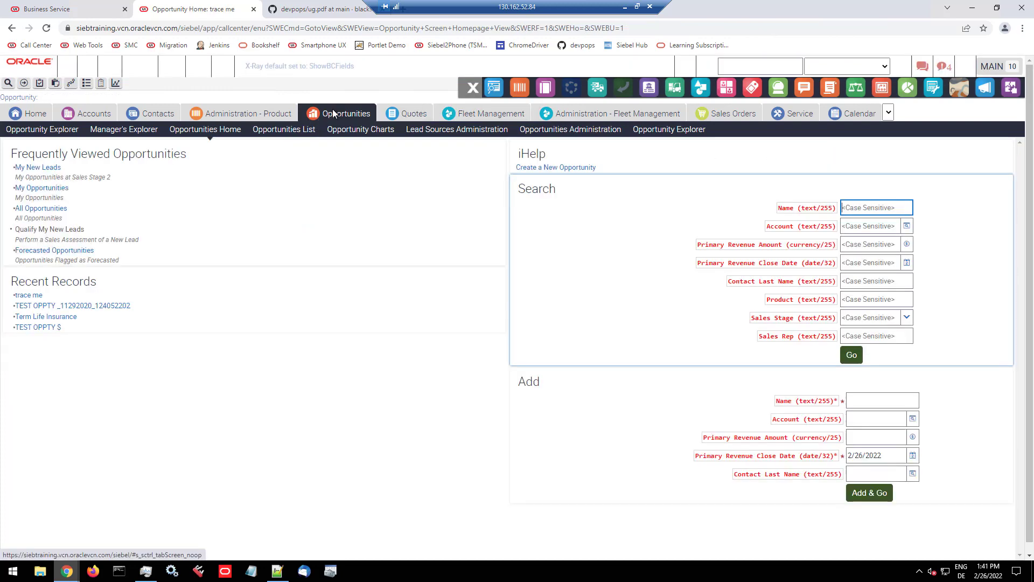
left_click(44, 188)
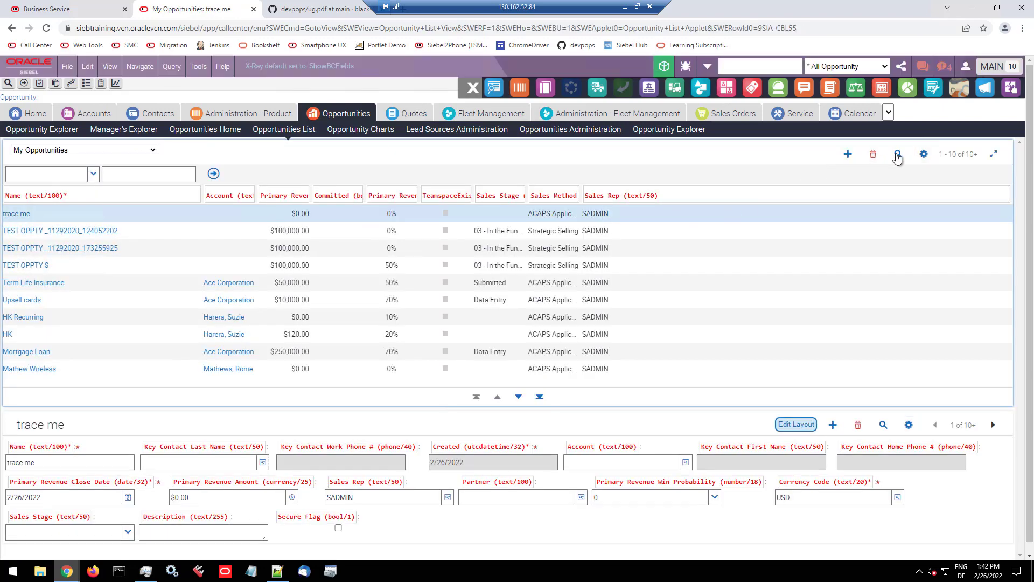
left_click(897, 155)
type("tra")
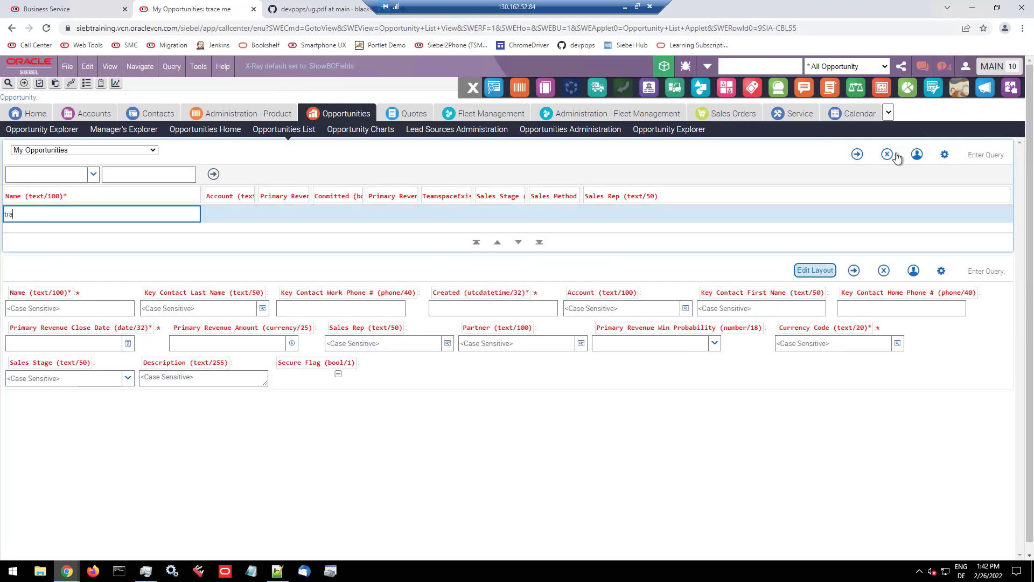
type("ce*")
key("Return")
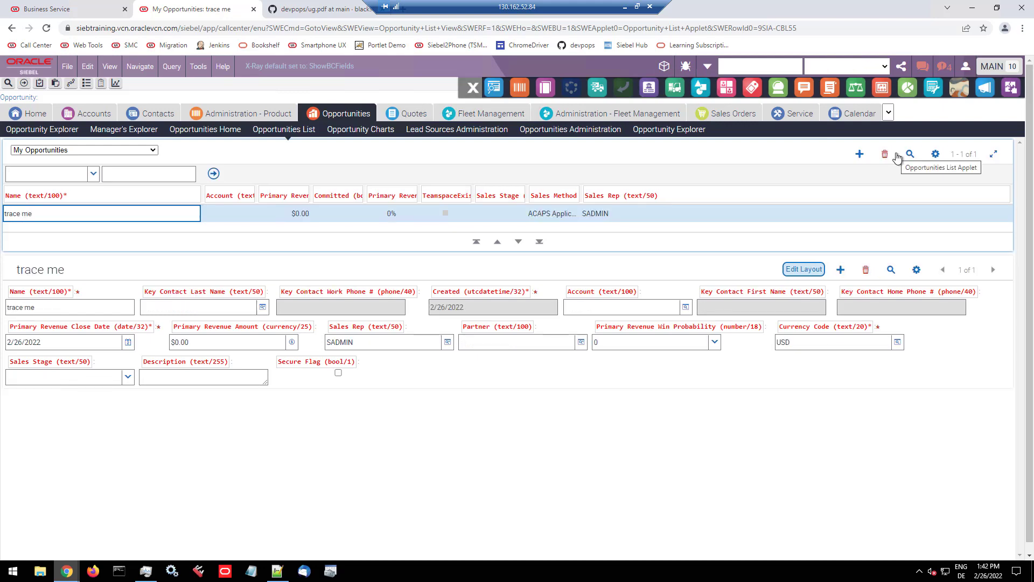
Step: Open the "trace me" opportunity and delete it
key("Tab")
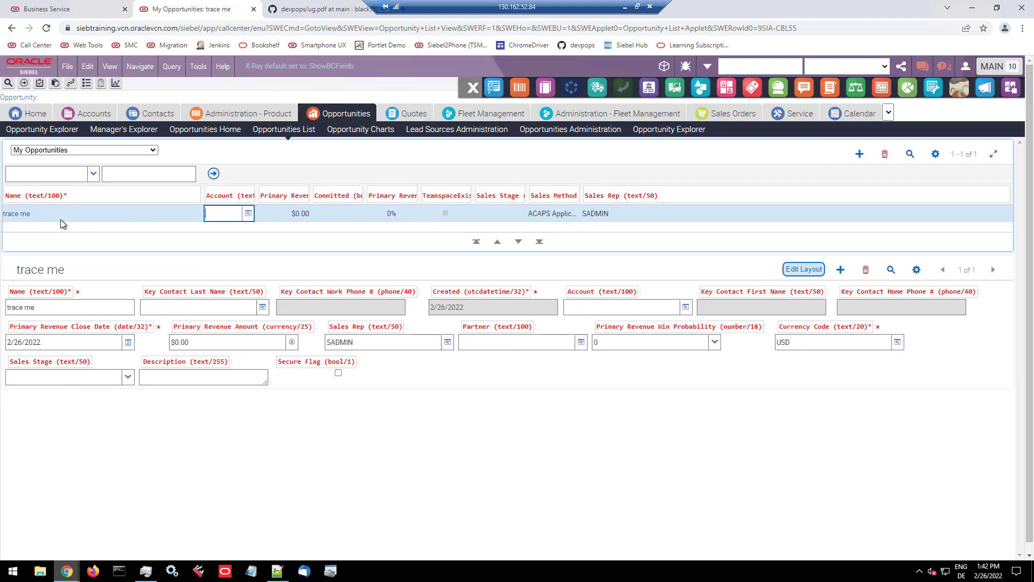
left_click(13, 215)
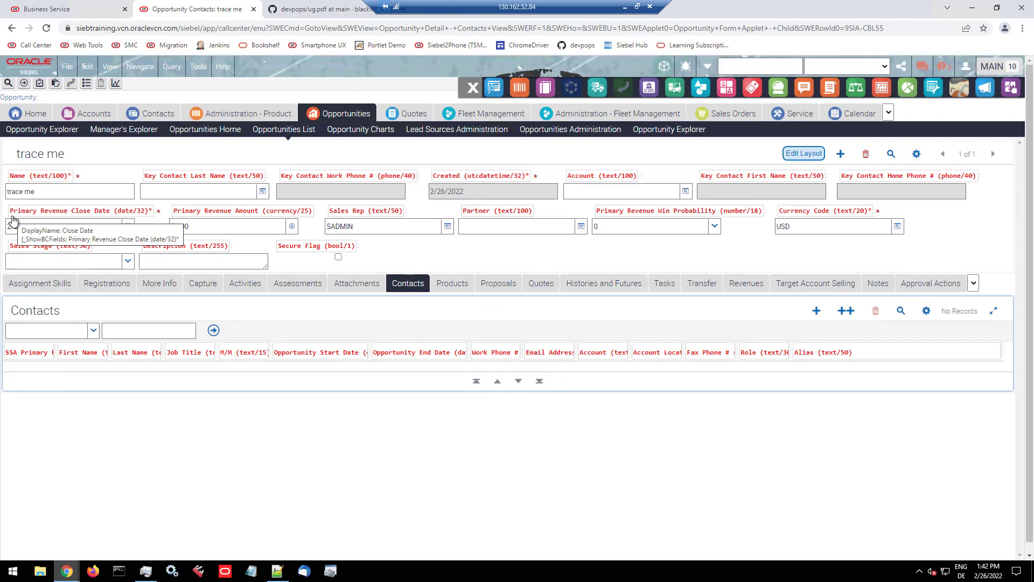
left_click(865, 156)
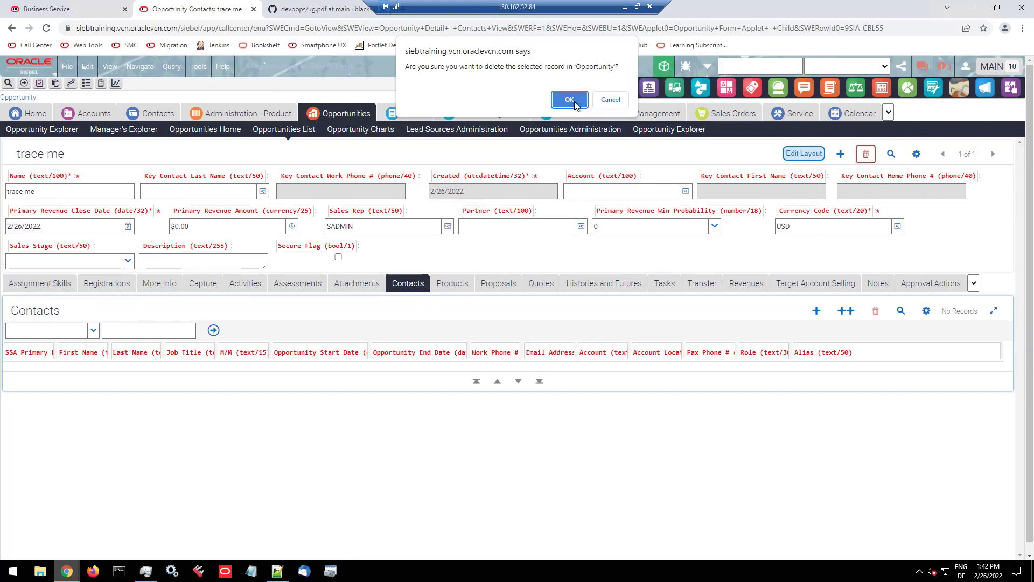
left_click(569, 99)
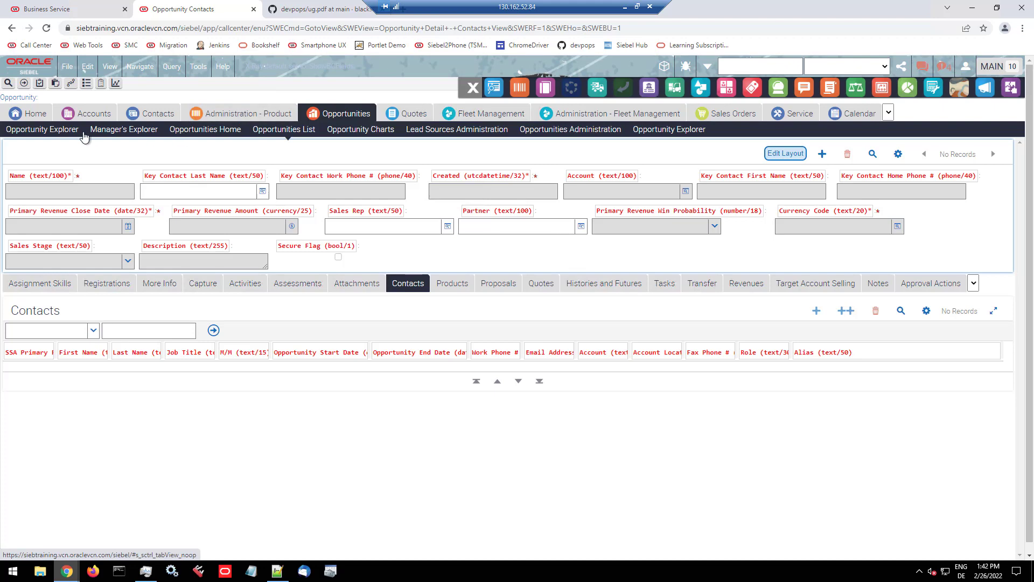
Step: Return to Opportunities Home, examine the NewRecord entry and SQL statements in the trace file, and chart its query statistics
left_click(201, 132)
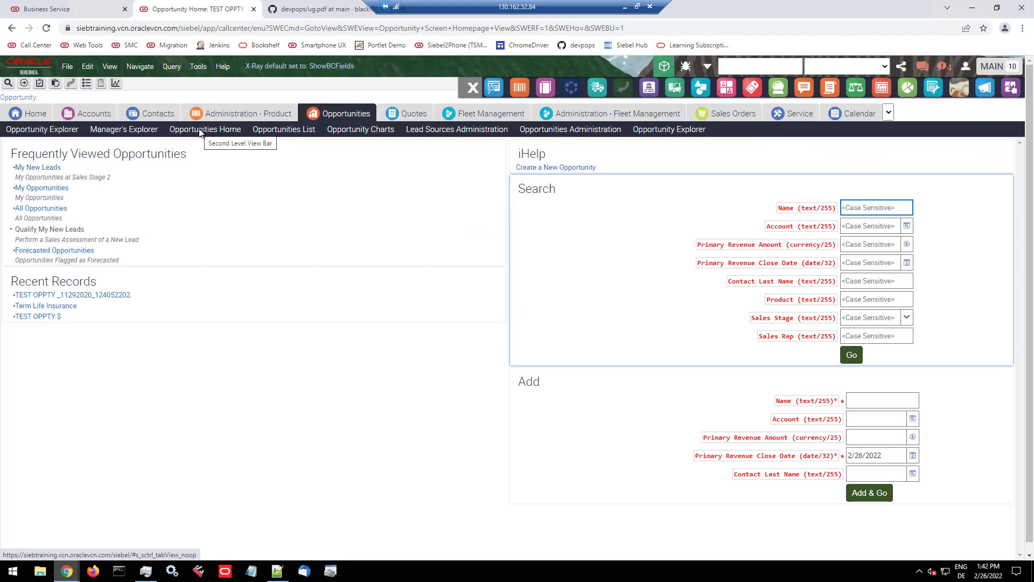
left_click(649, 89)
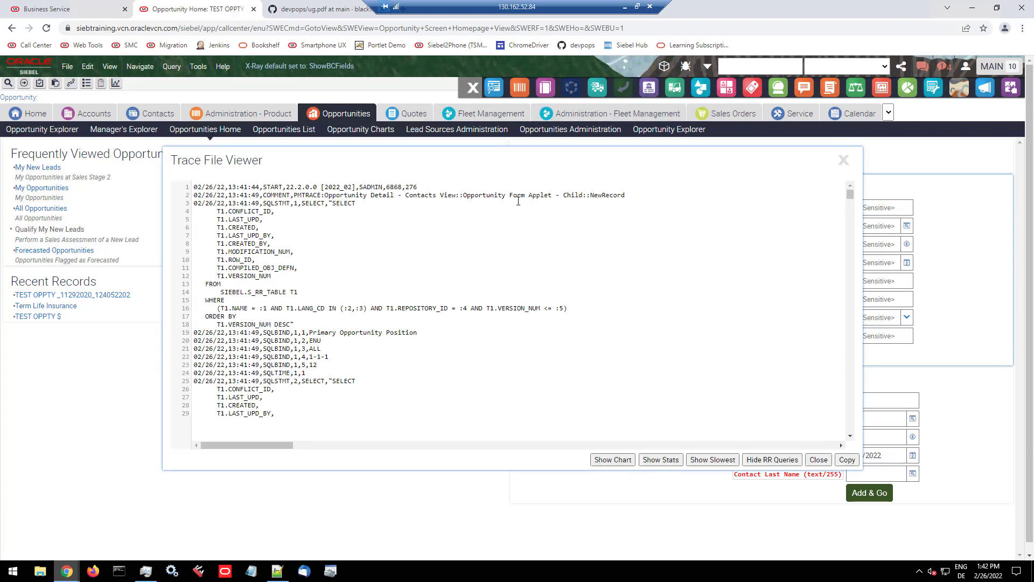
left_click_drag(405, 195, 640, 195)
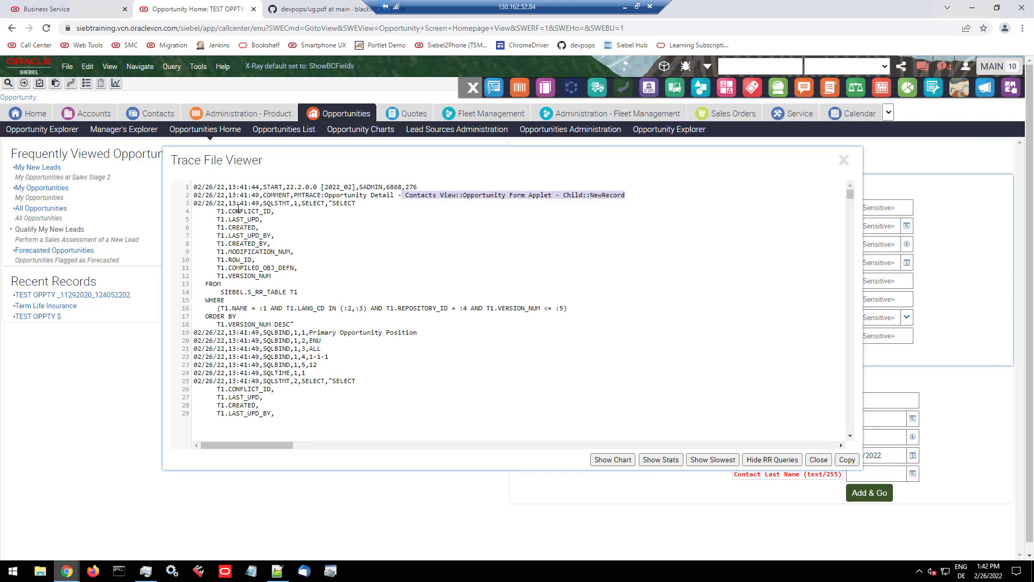
scroll(273, 238, "down", 3)
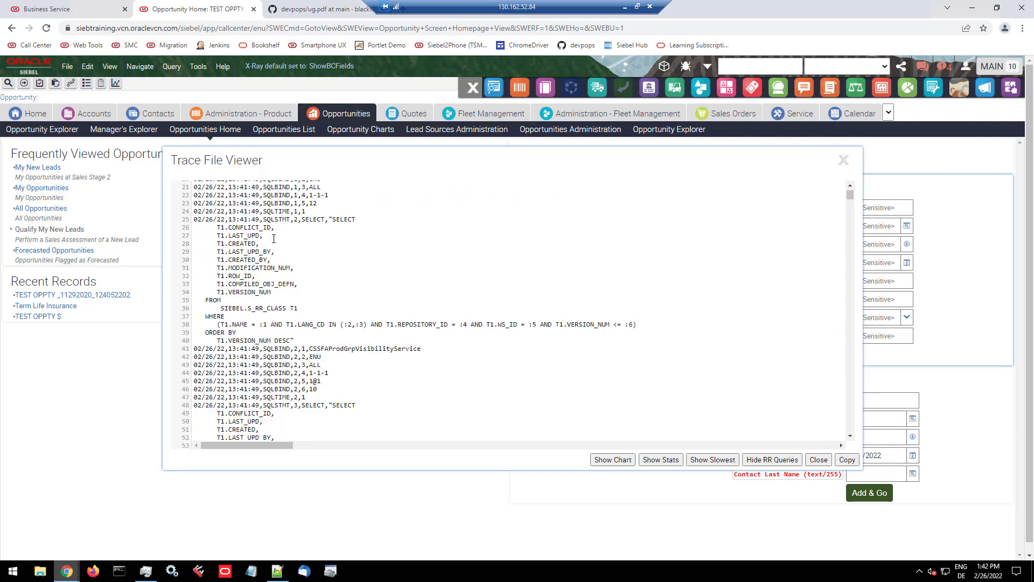
scroll(273, 239, "up", 2)
scroll(273, 238, "down", 2)
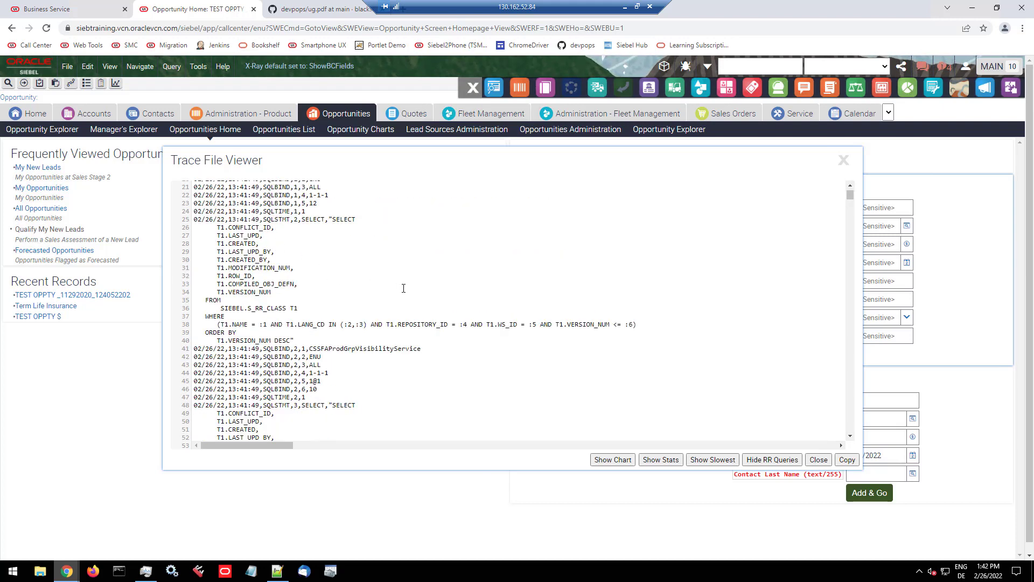
scroll(496, 301, "up", 3)
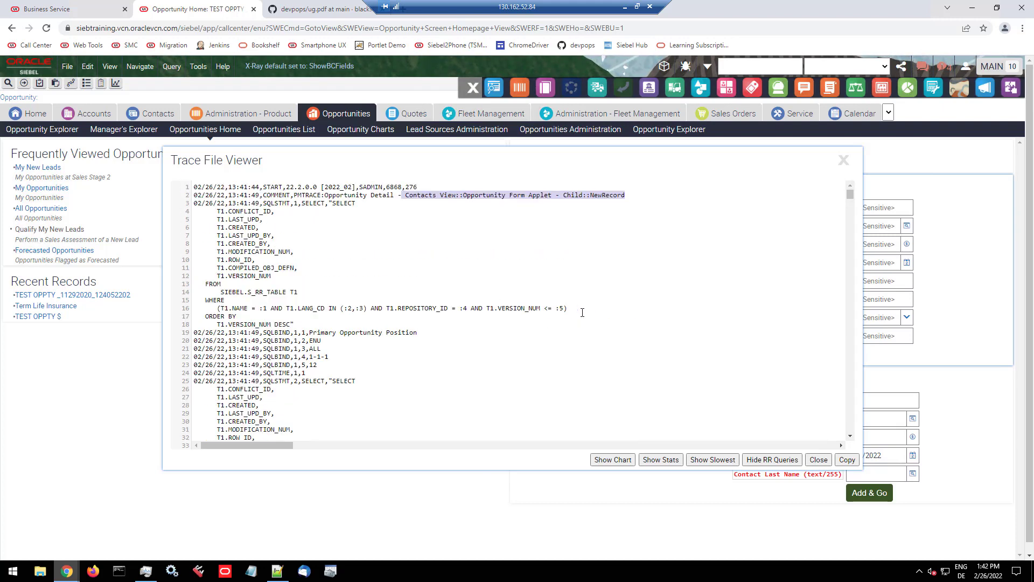
left_click(617, 462)
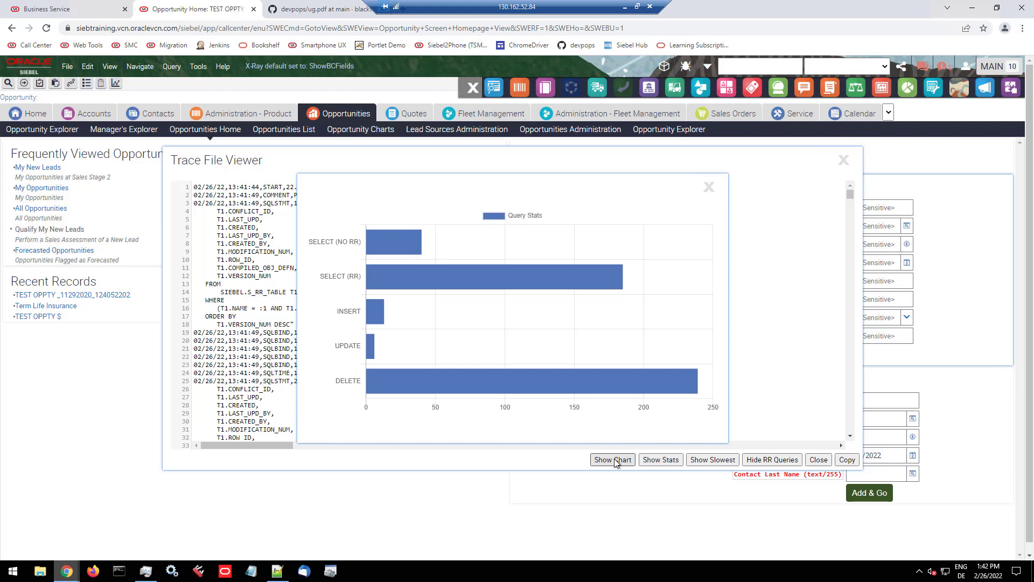
Step: Close the query statistics chart and review the SQL trace stats, including the top 10 table usage for each statement type
left_click(617, 462)
left_click(617, 462)
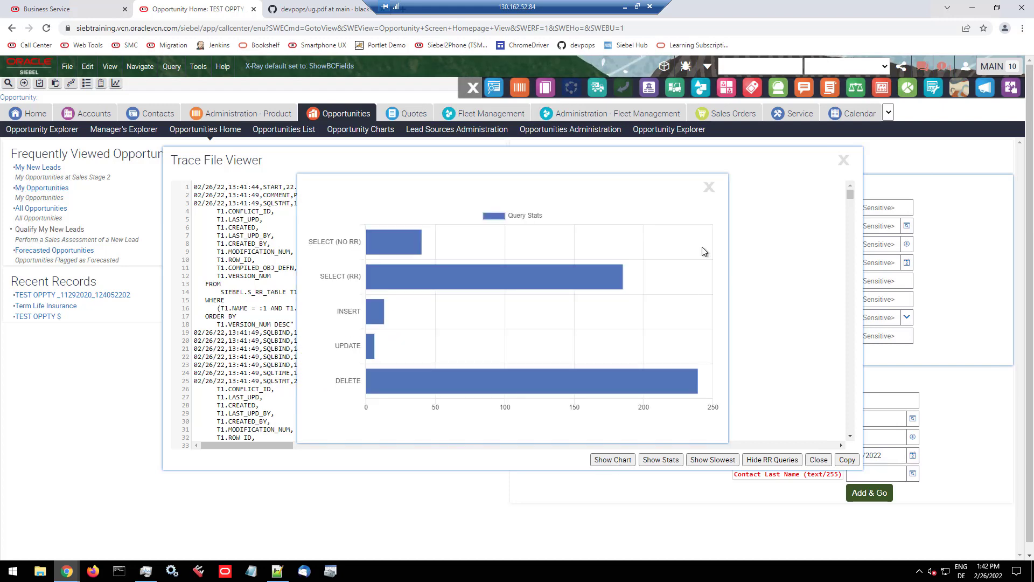
left_click(711, 189)
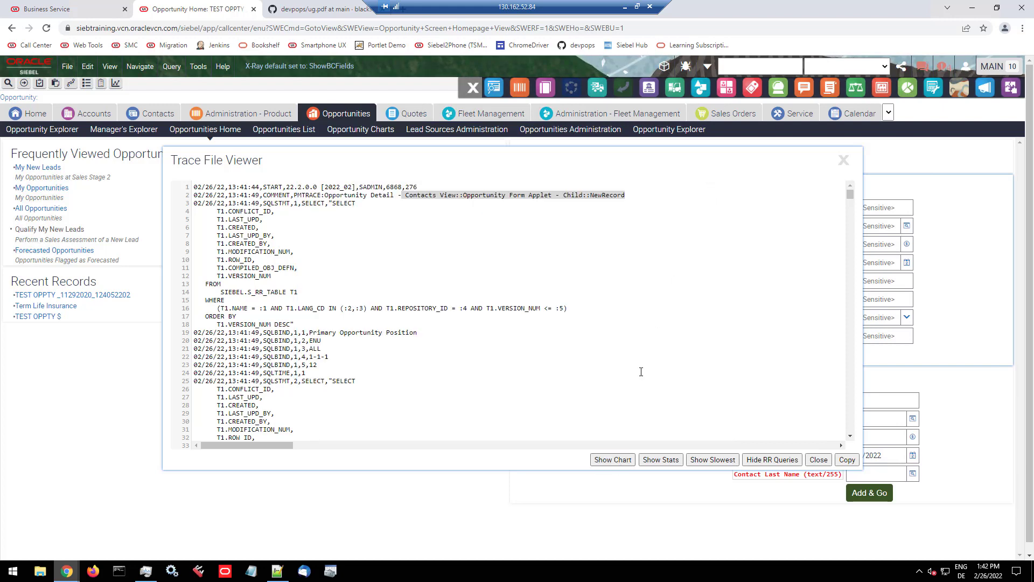
left_click(664, 461)
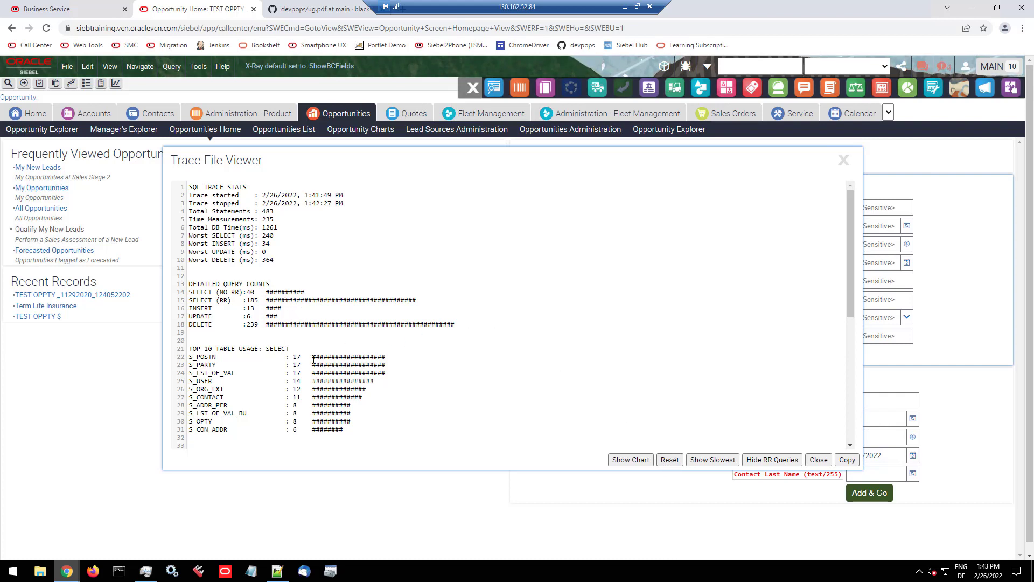
scroll(313, 360, "down", 5)
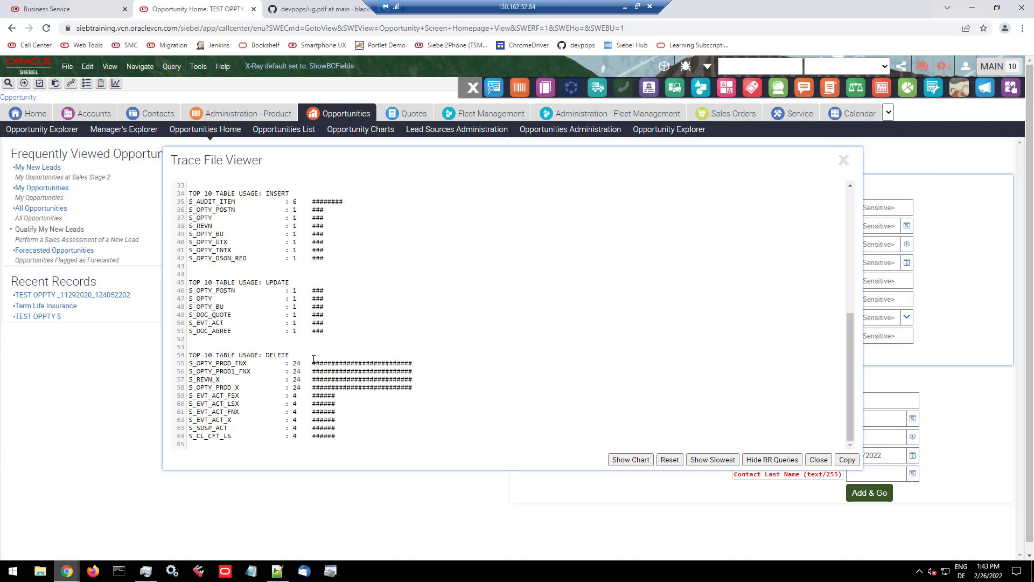
scroll(314, 359, "down", 1)
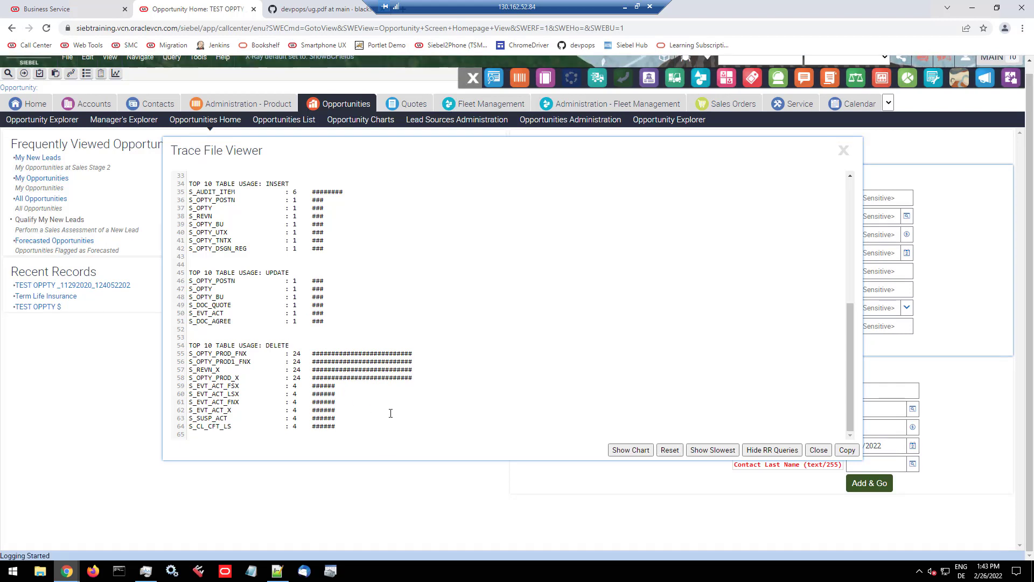
scroll(448, 411, "up", 5)
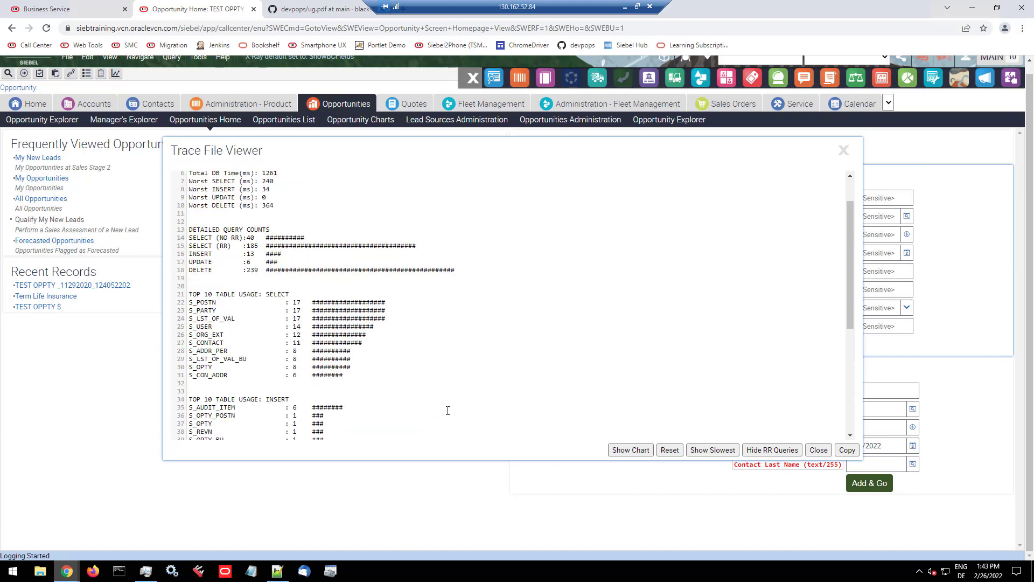
Step: Reset the stats view, examine the slowest queries of the trace, and return to the full trace listing
left_click(670, 451)
left_click(706, 451)
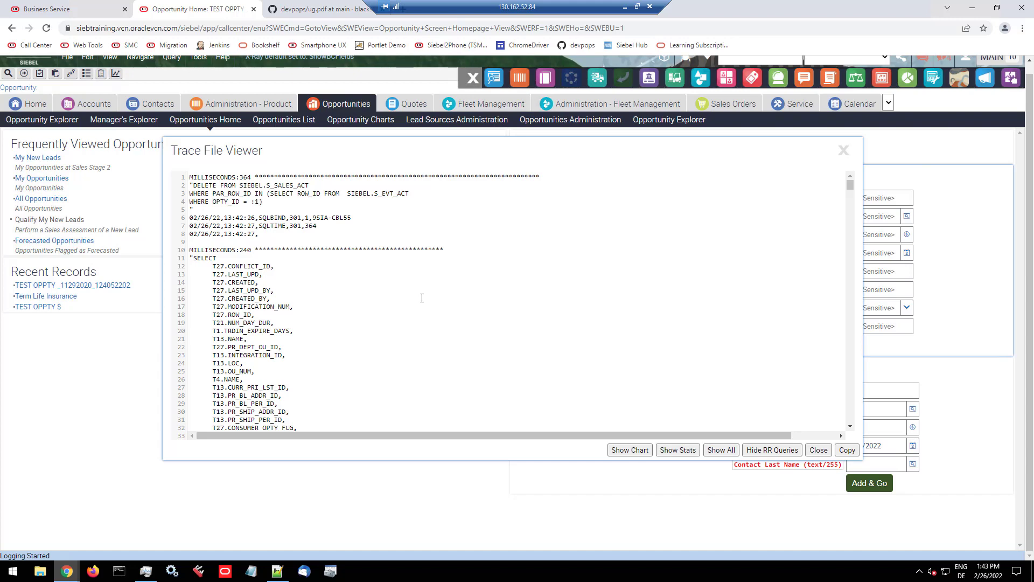
left_click(722, 450)
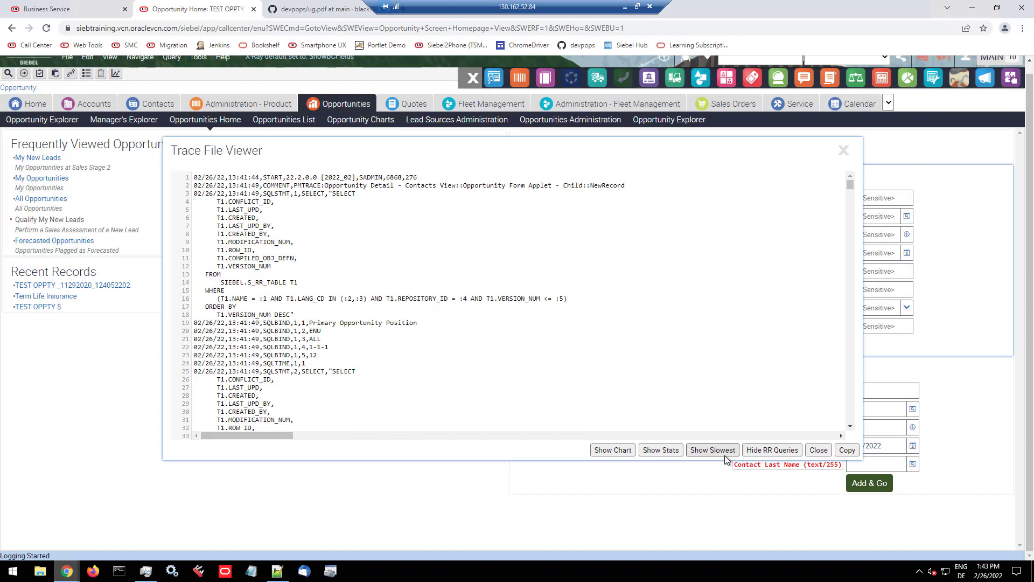
Step: Toggle the RR queries in the trace file, leaving them hidden
left_click(763, 451)
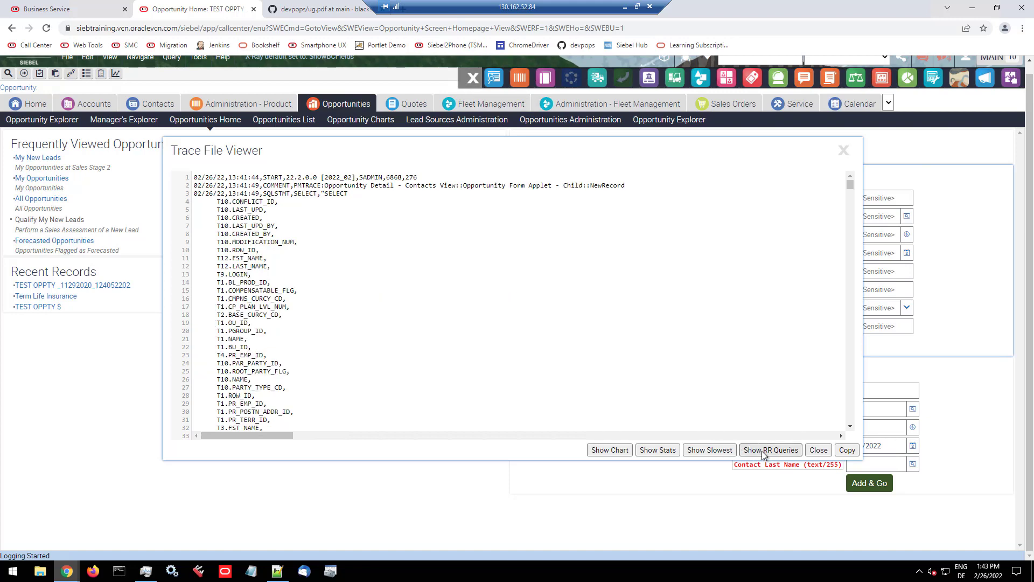
left_click(762, 450)
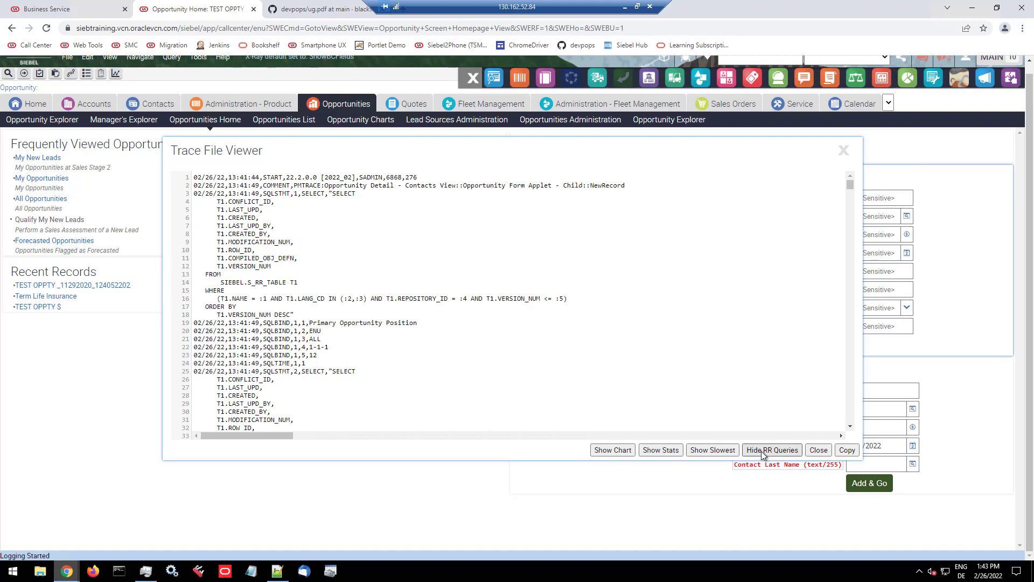
left_click(763, 450)
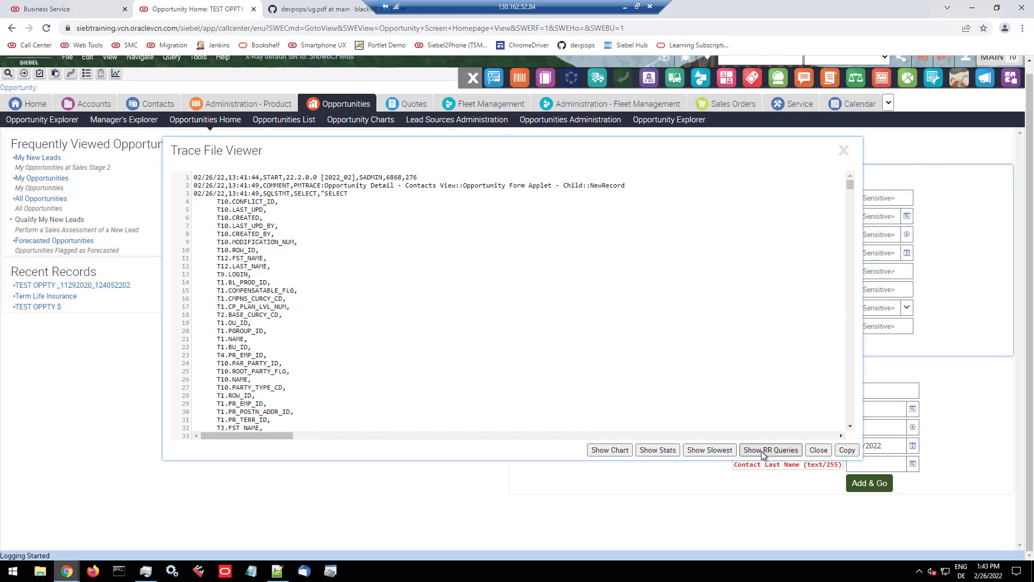
Step: Copy the filtered trace from the Trace File Viewer and paste it into a new Notepad++ document
left_click(848, 451)
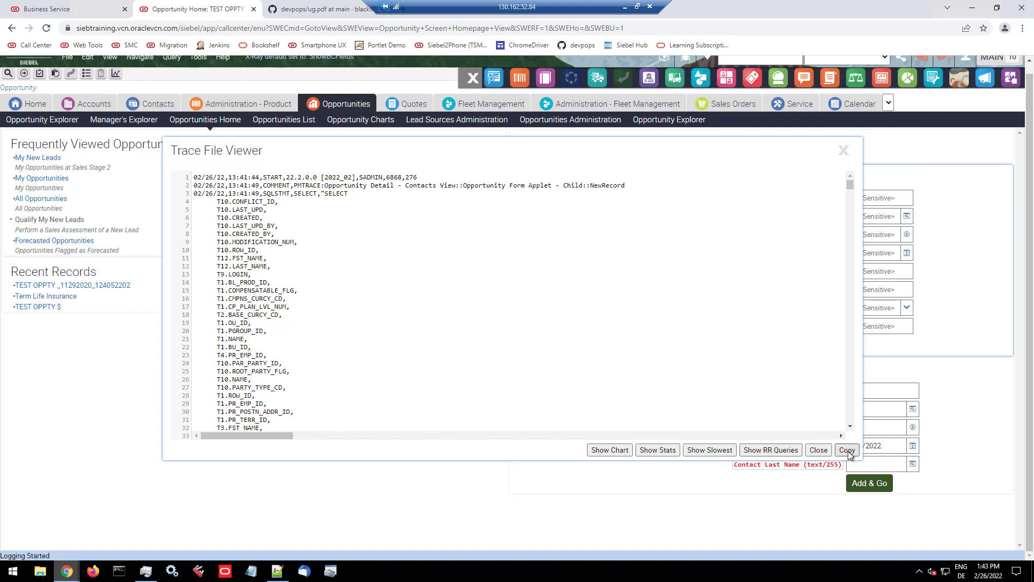
left_click(275, 576)
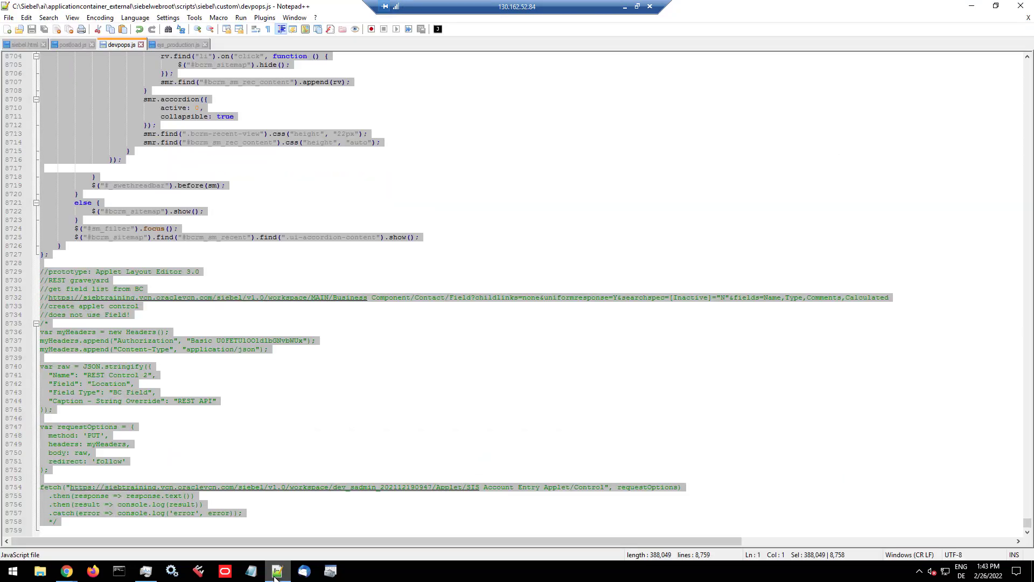
left_click(7, 29)
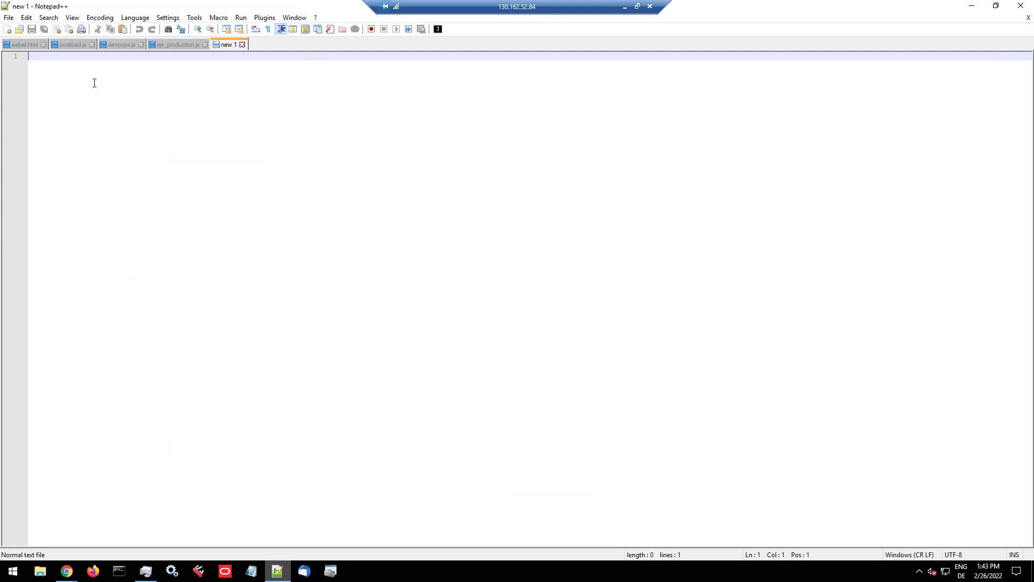
key("ctrl+v")
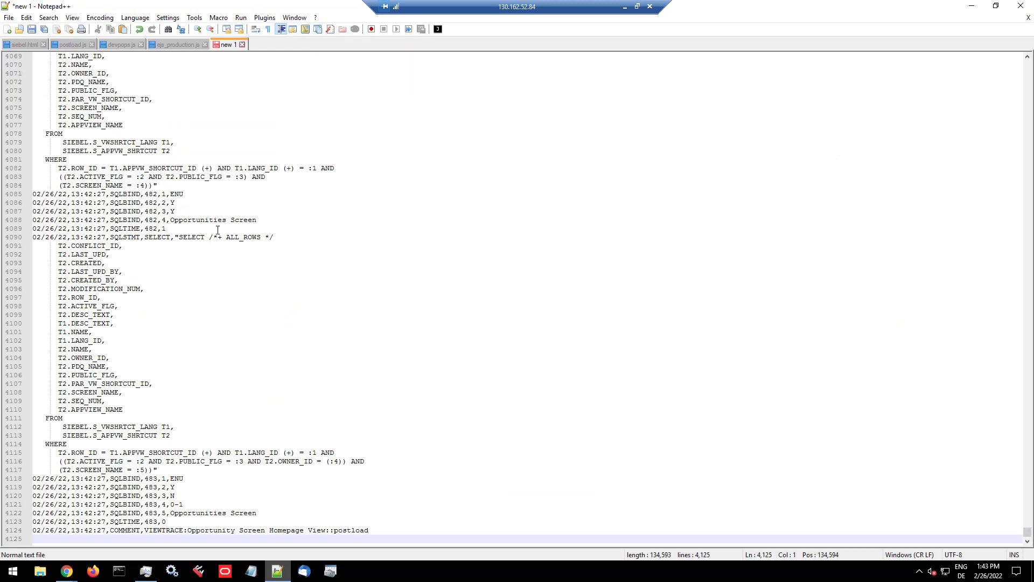
Step: Search the pasted trace for "trace me" to locate the opportunity name among the SQL bind values
key("ctrl+f")
type("trace me")
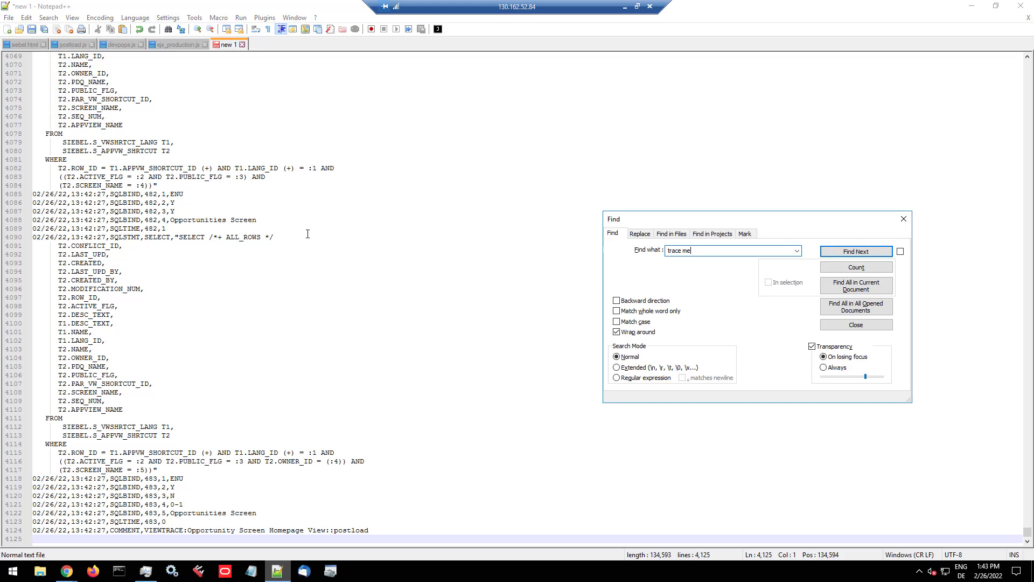
key("Return")
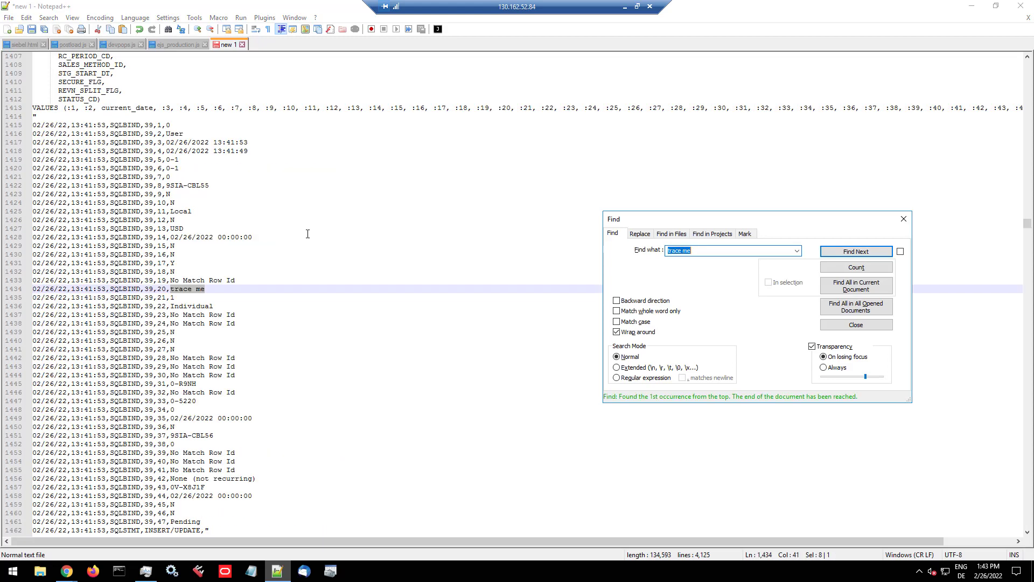
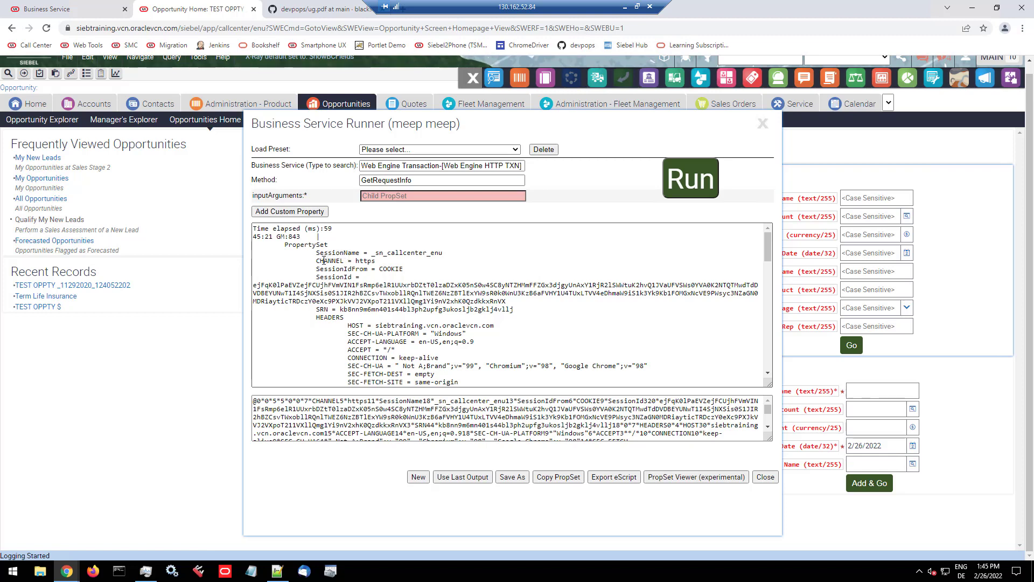
Step: Examine the GetRequestInfo output in the Business Service Runner, from the session properties and headers down to the request parameters
left_click_drag(325, 258, 367, 299)
left_click(367, 299)
scroll(367, 301, "down", 10)
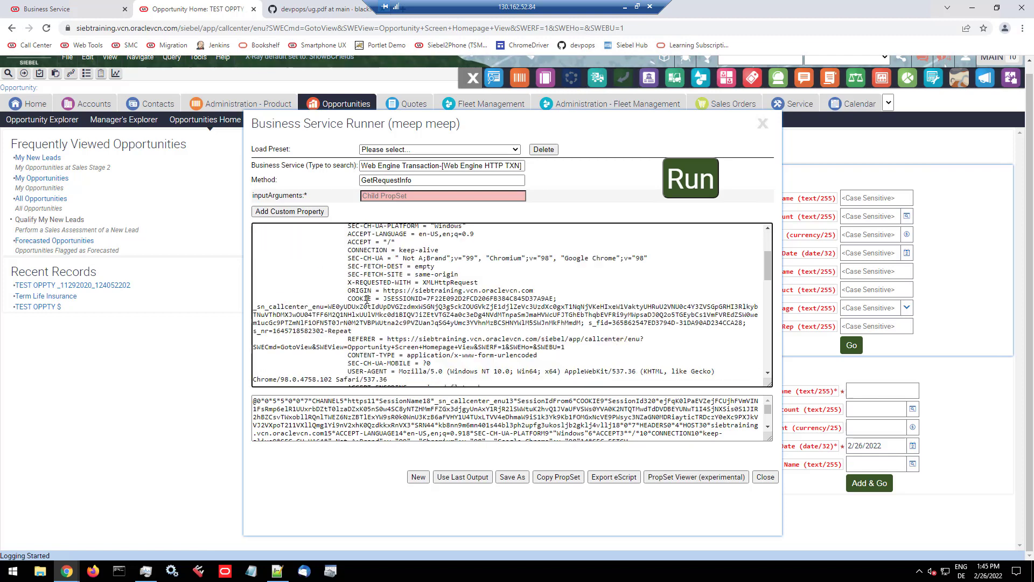
scroll(367, 301, "down", 10)
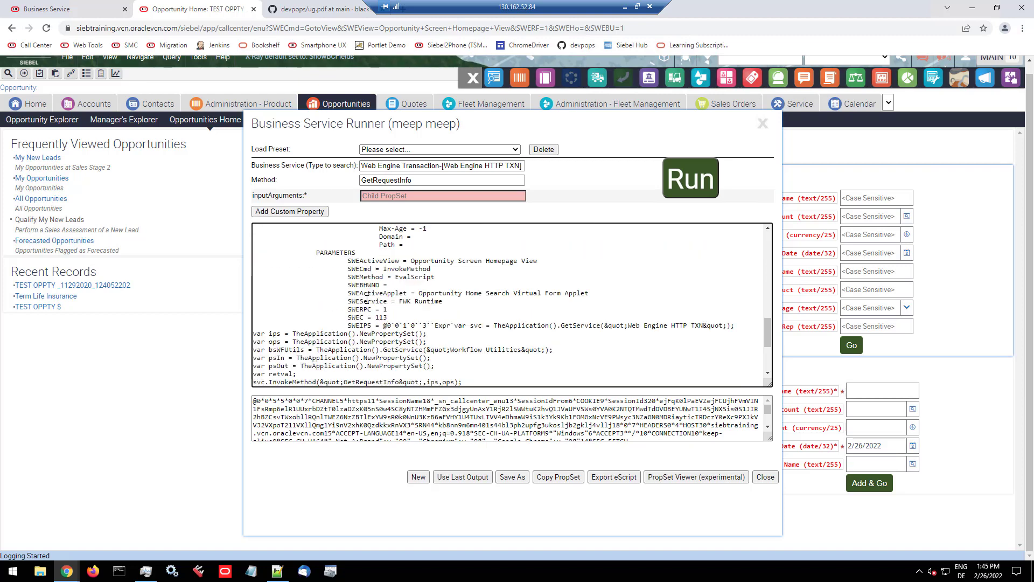
scroll(367, 299, "up", 15)
scroll(367, 300, "up", 3)
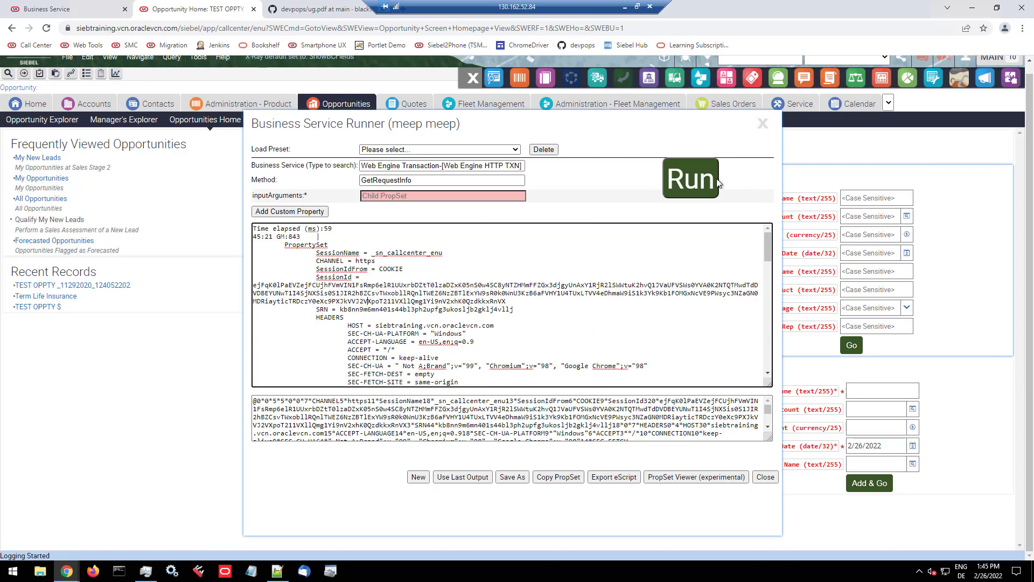
Step: Run GetRequestInfo again and inspect its headers, server variables, cookies, parameters and client certificate in the Property Set Viewer
left_click(691, 178)
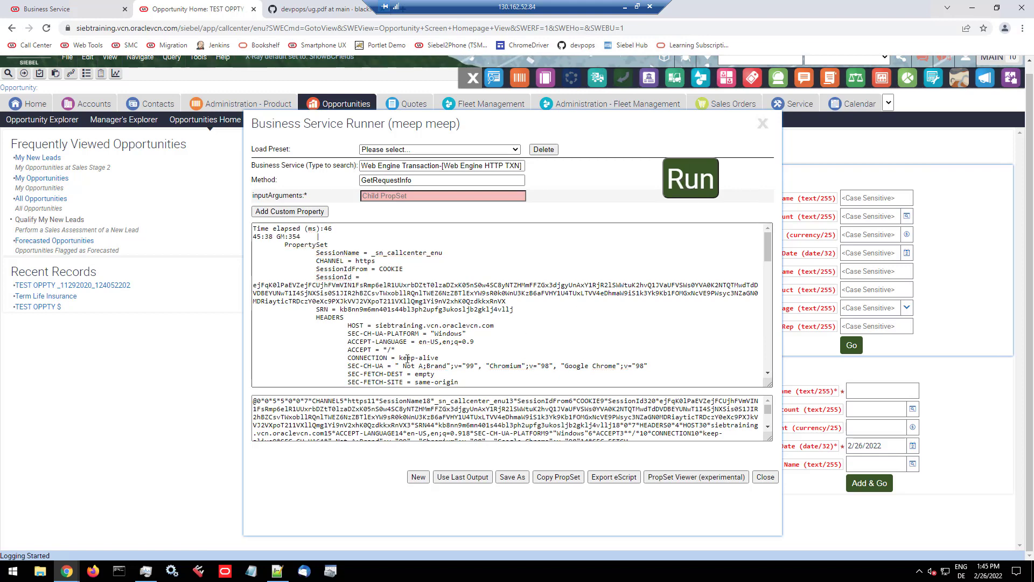
left_click(697, 478)
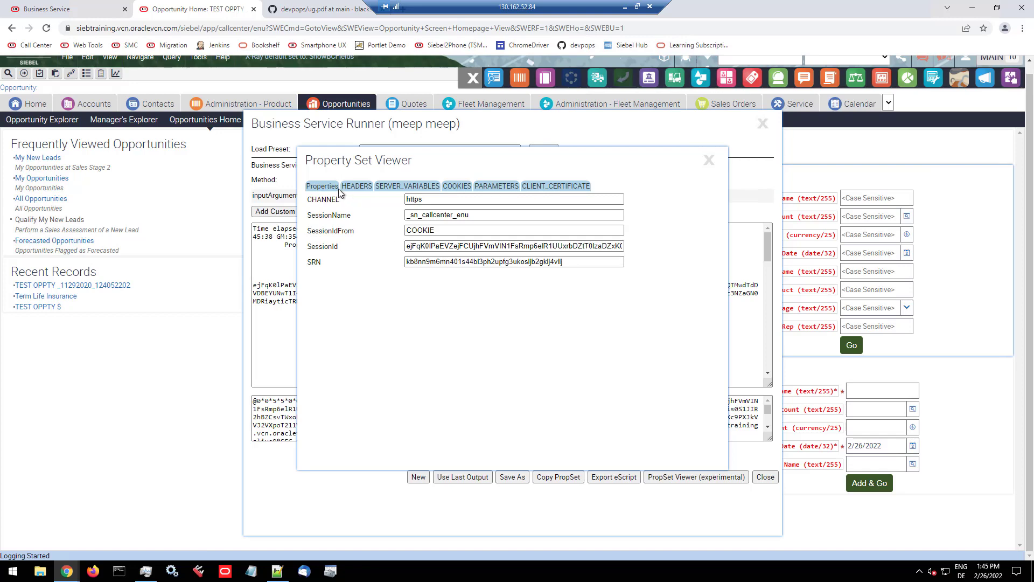
left_click(357, 186)
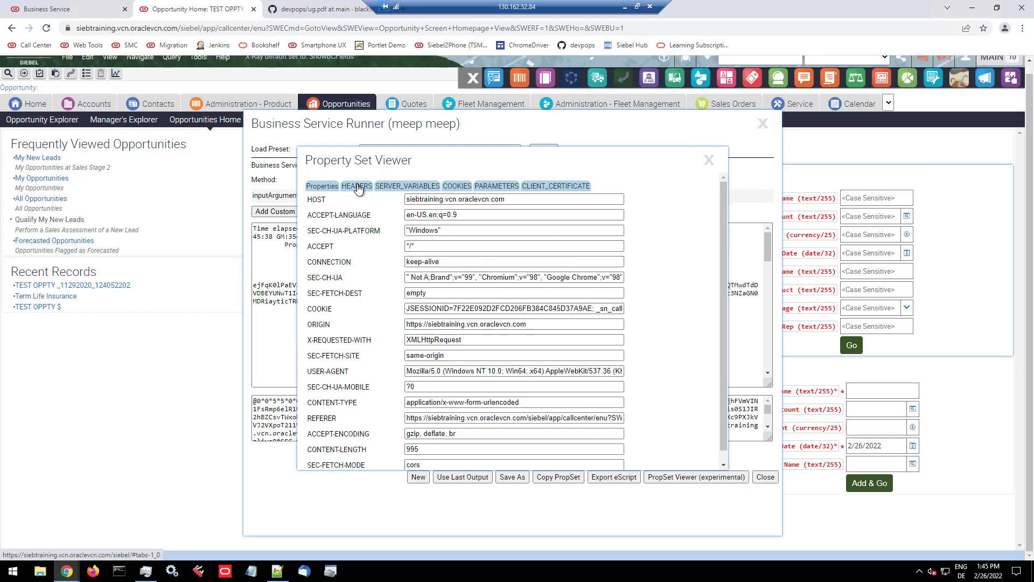
left_click(398, 187)
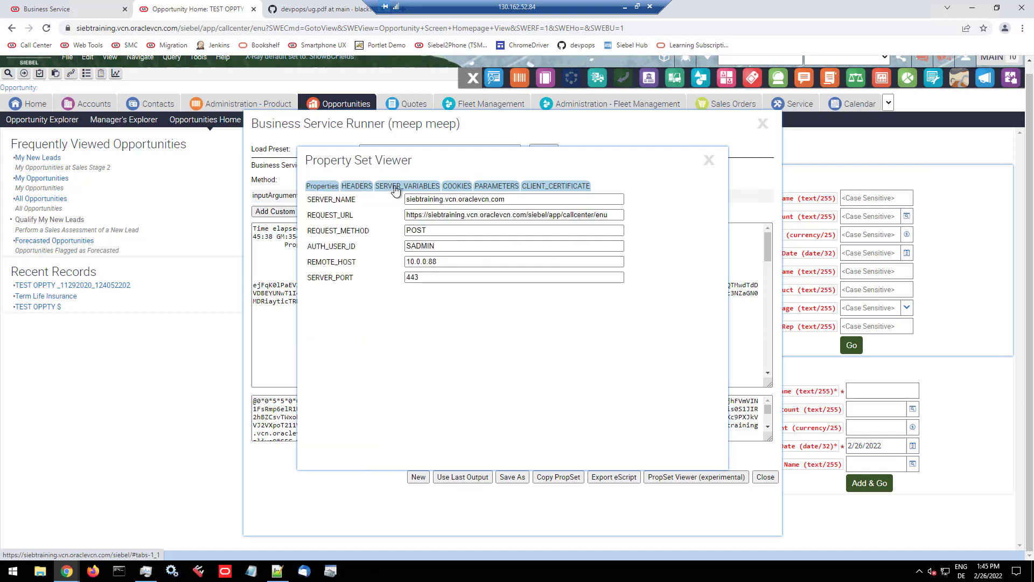
left_click(465, 188)
left_click(492, 187)
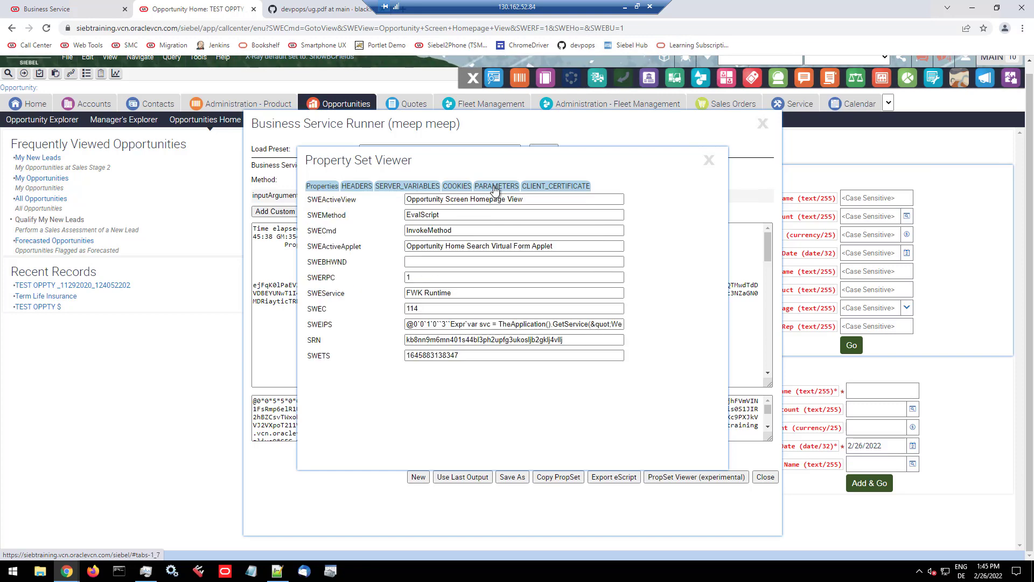
left_click(457, 186)
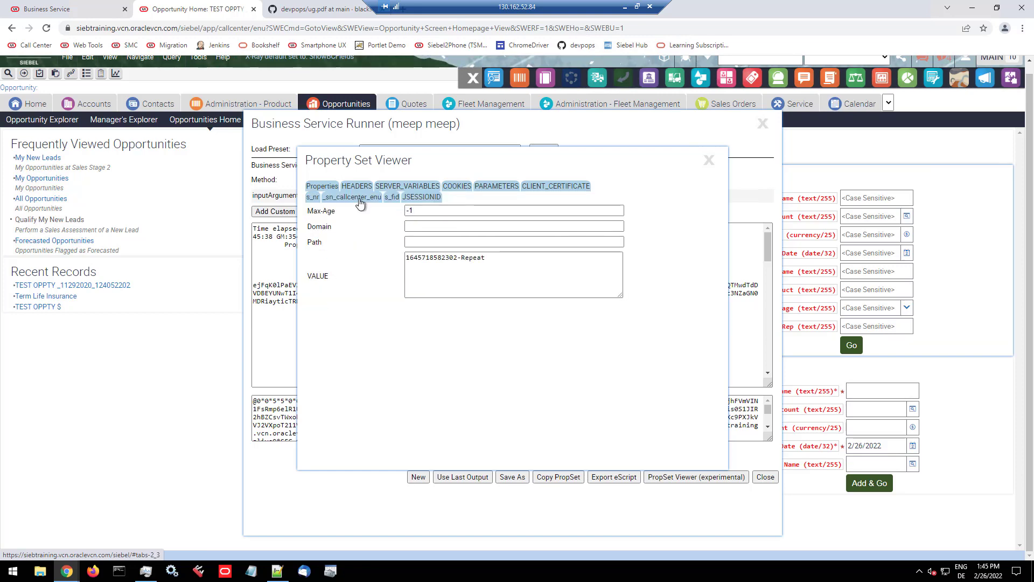
left_click(360, 197)
left_click(406, 198)
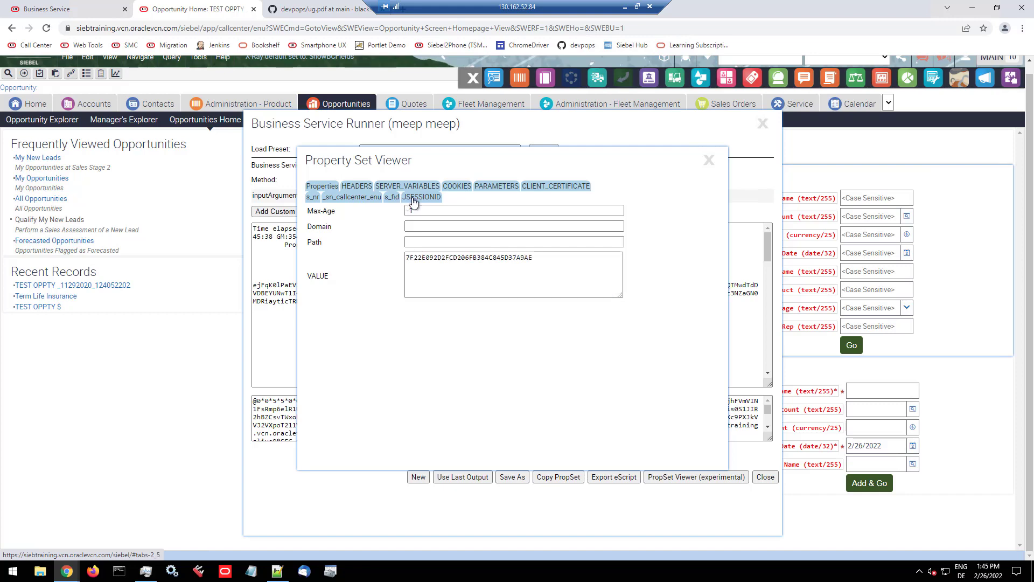
left_click(525, 187)
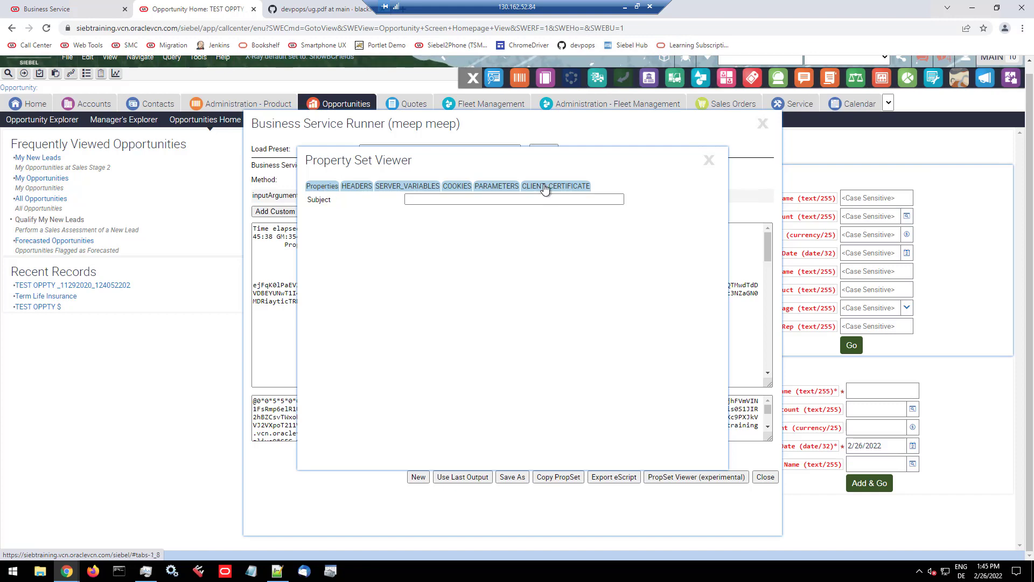
left_click(507, 189)
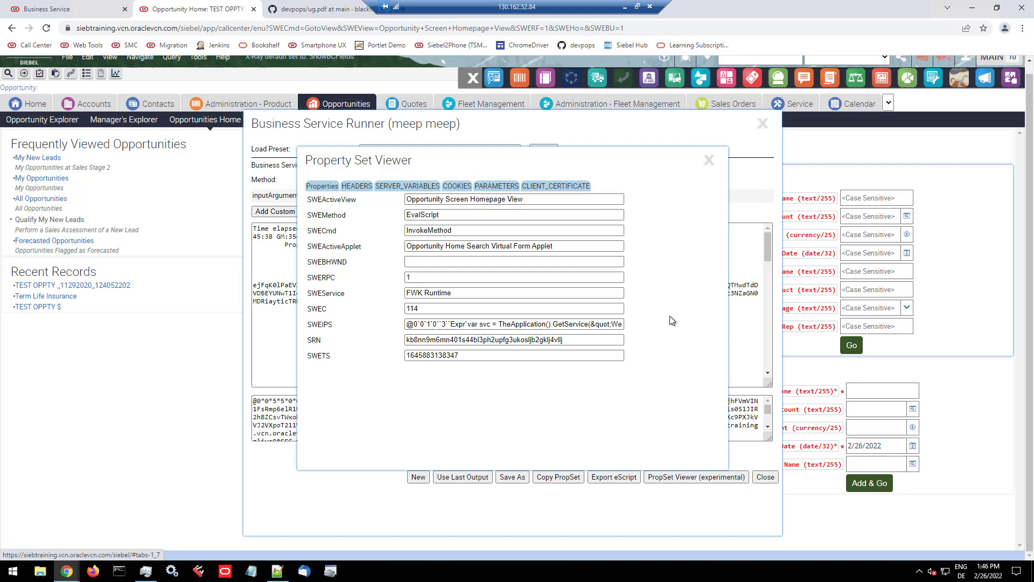
left_click(709, 164)
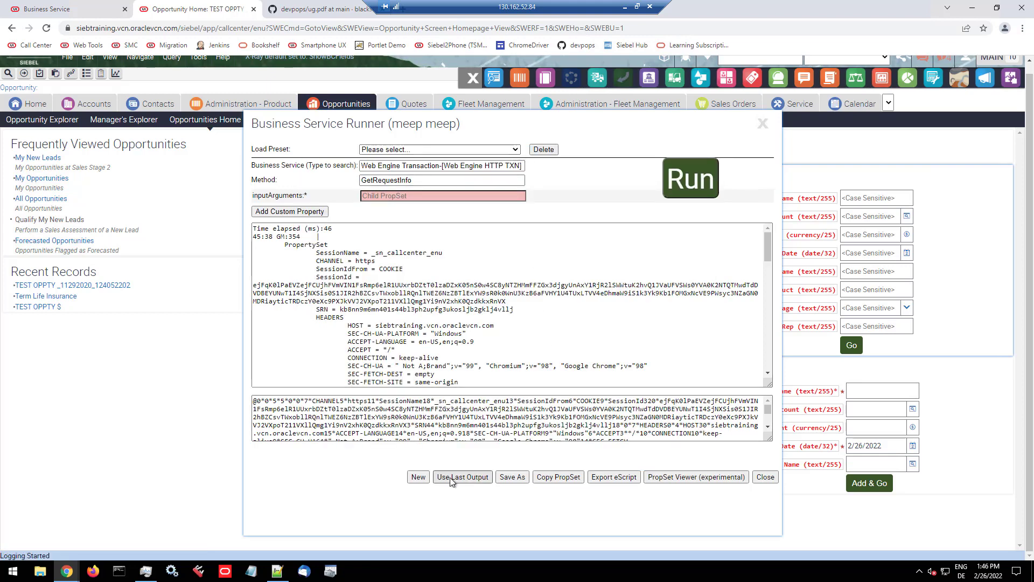
Step: Save the service call as preset "Web Engine Transaction-[Web Engine HTTP TXN]_GetRequestInfo__7409" and reset the runner to a blank form
left_click(512, 477)
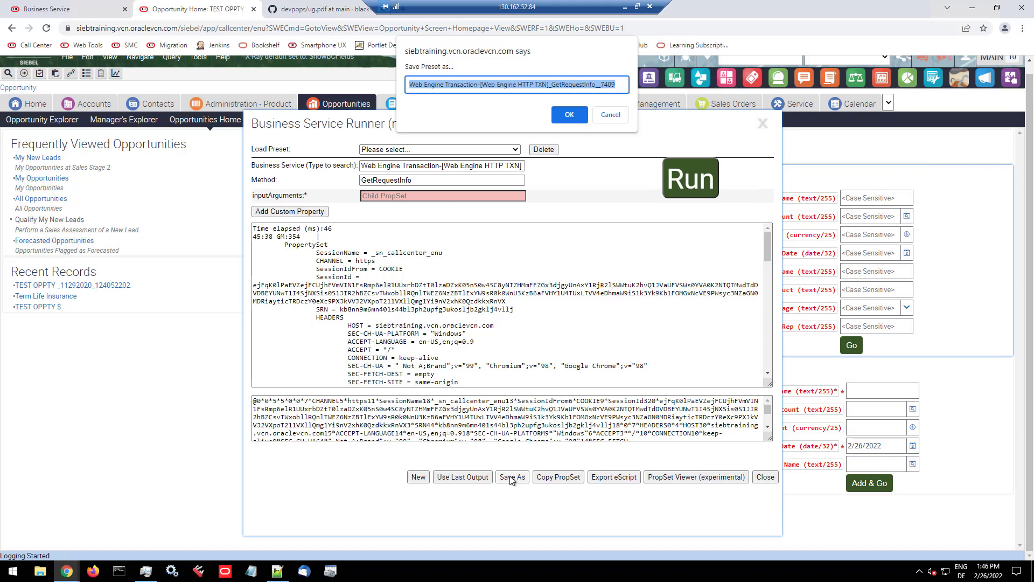
left_click(568, 115)
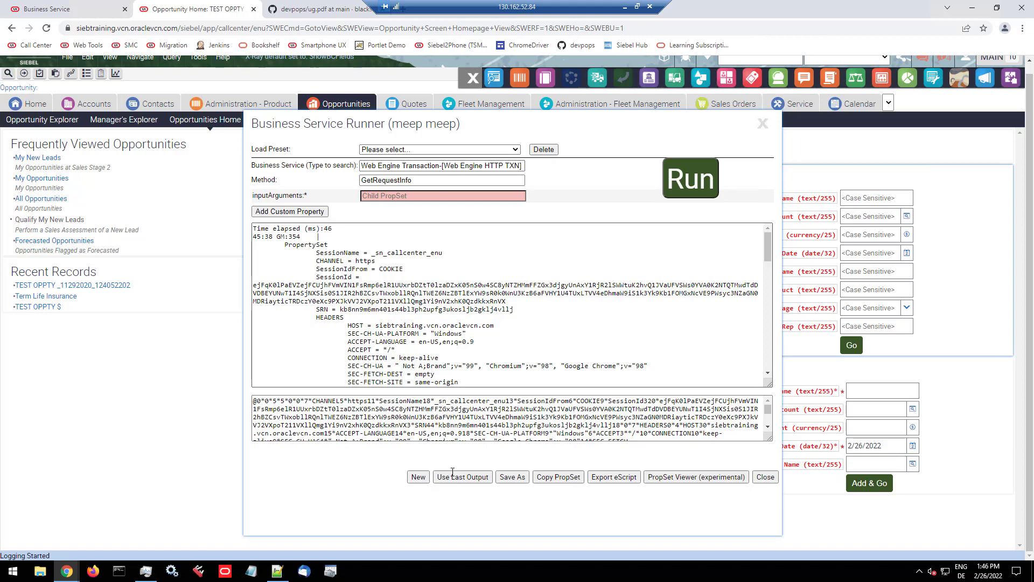
left_click(428, 478)
Step: Load the saved Web Engine Transaction GetRequestInfo preset and run it
left_click(425, 150)
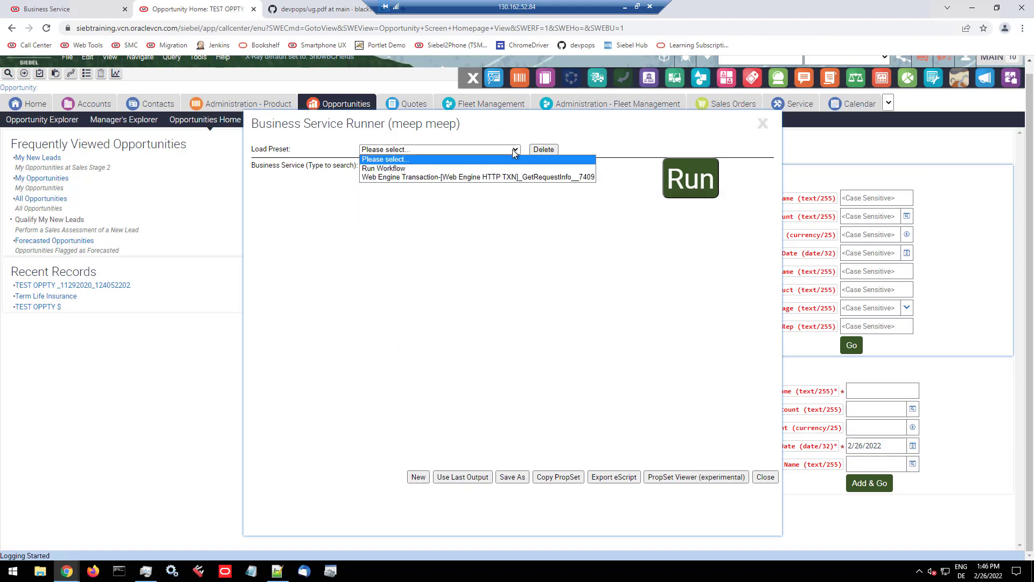
left_click(415, 177)
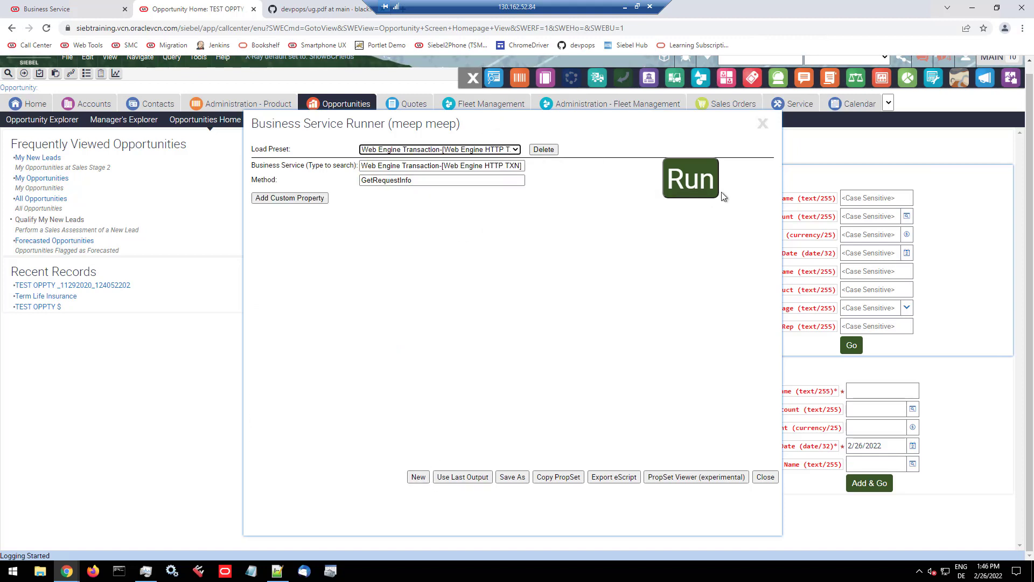
left_click(699, 187)
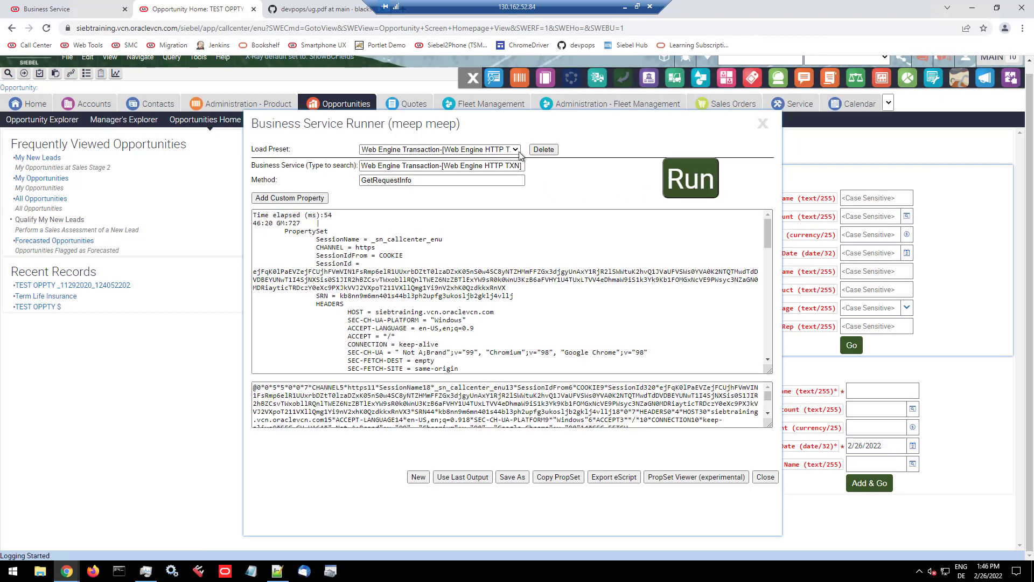
Step: Reset the Business Service Runner and load the Run Workflow preset
left_click(419, 477)
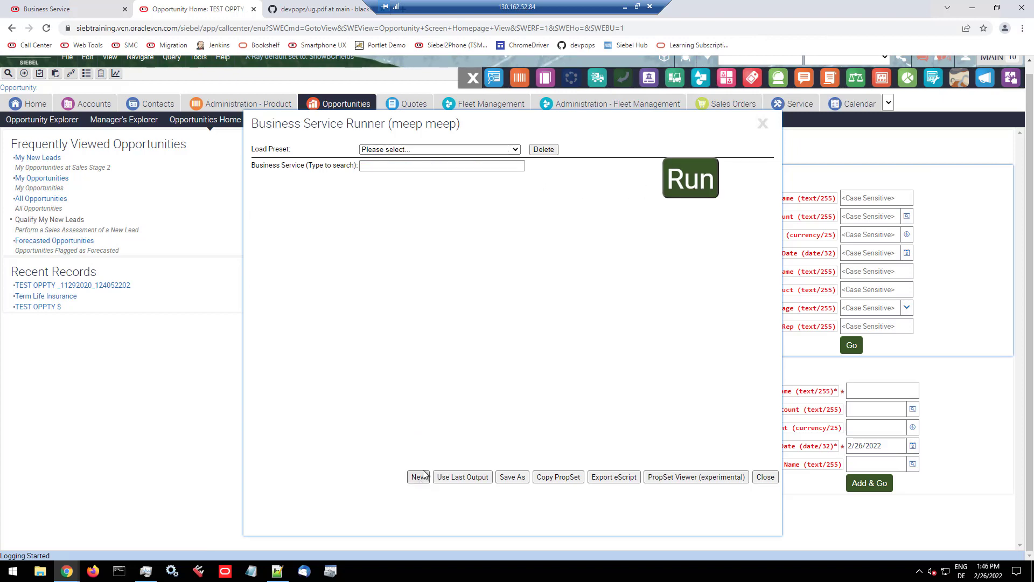
left_click(516, 153)
left_click(385, 168)
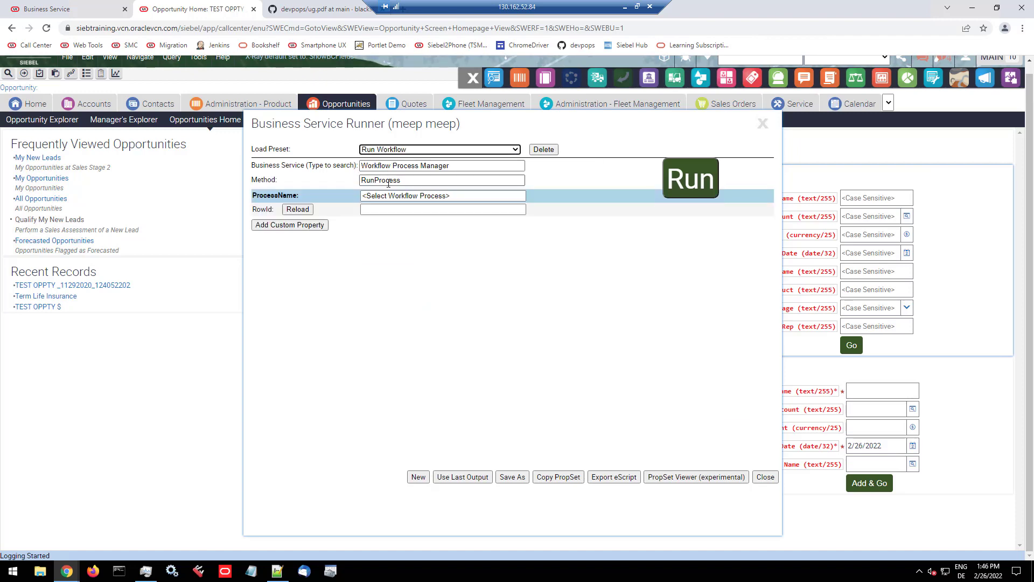
Step: Set the ProcessName to UPT Process and run the workflow
left_click(389, 196)
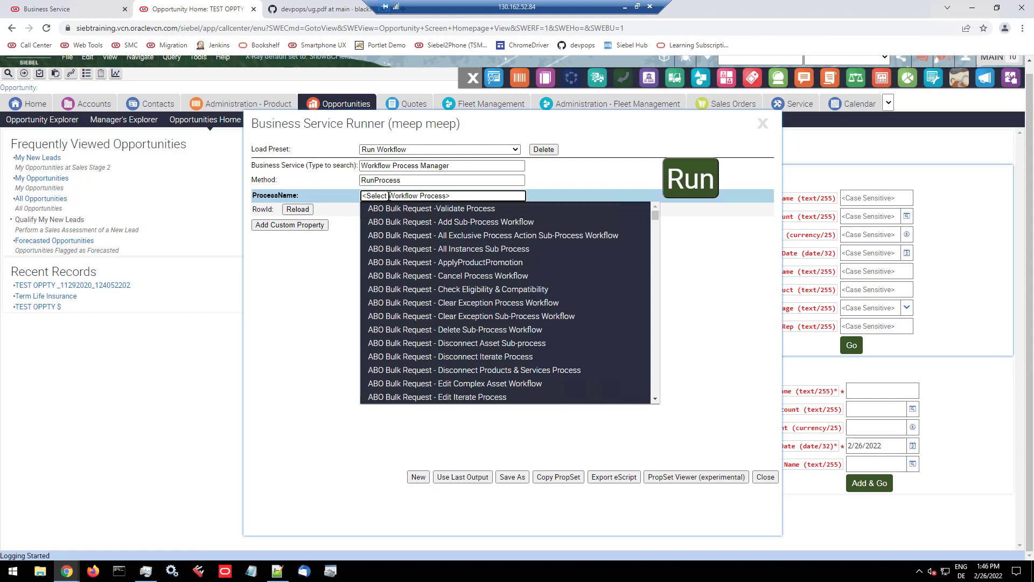
type("UP")
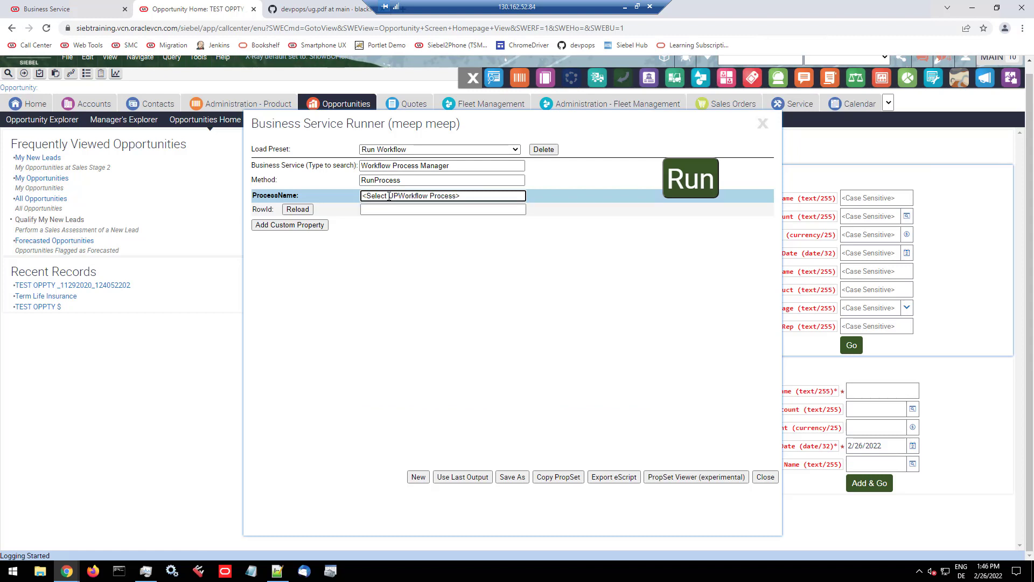
key("ctrl+a")
key("BackSpace")
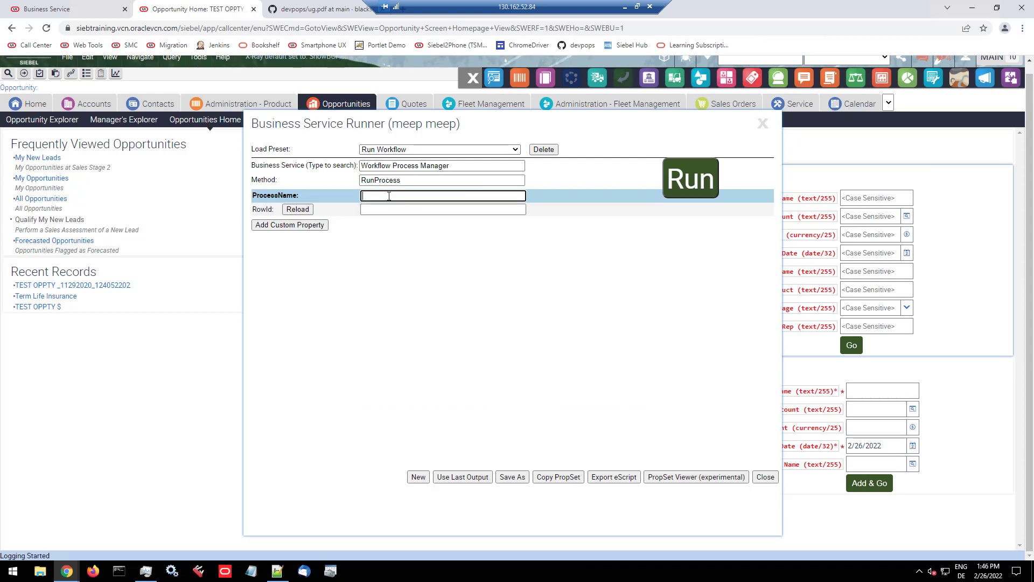
type("UPT")
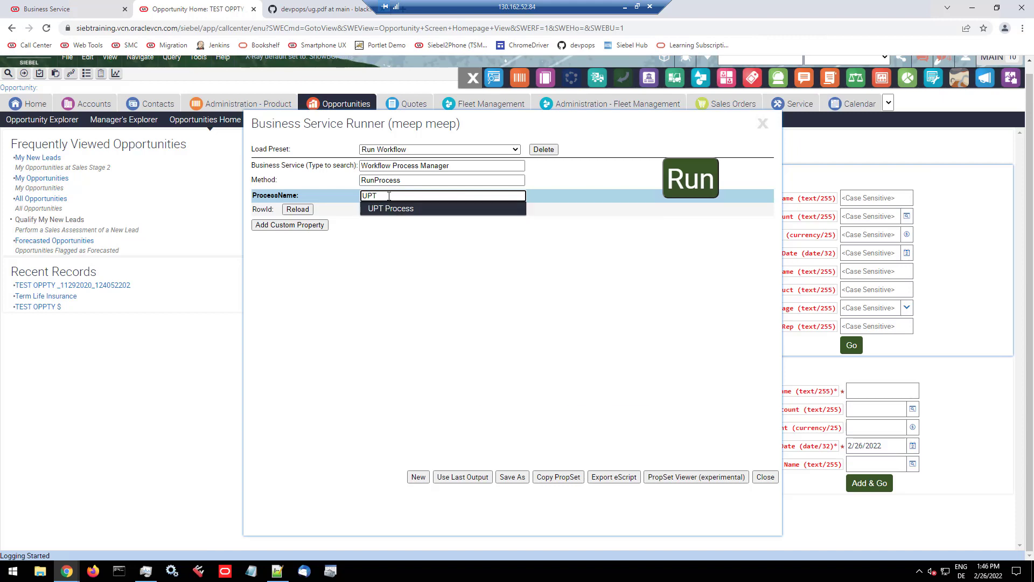
left_click(397, 212)
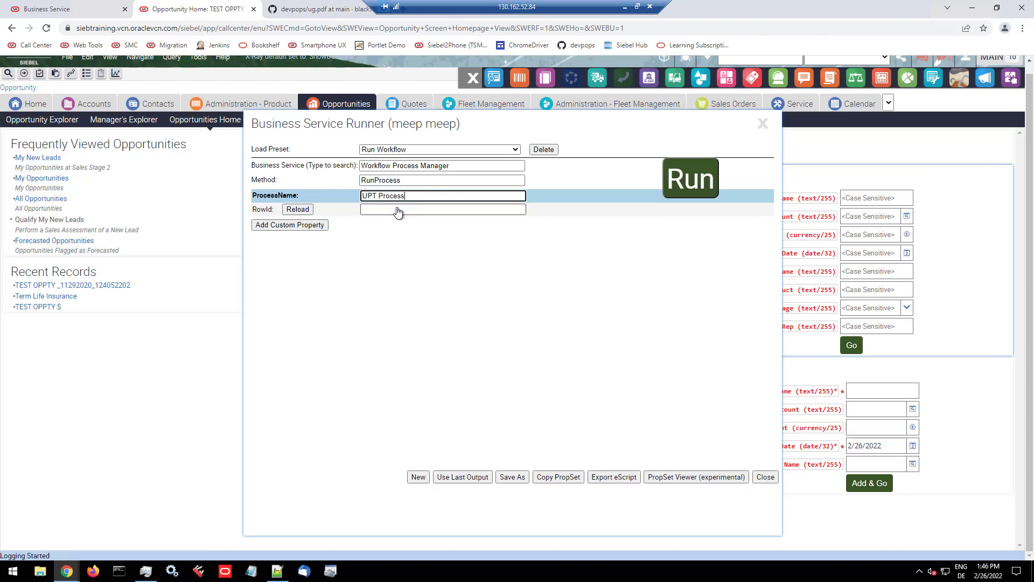
left_click(701, 185)
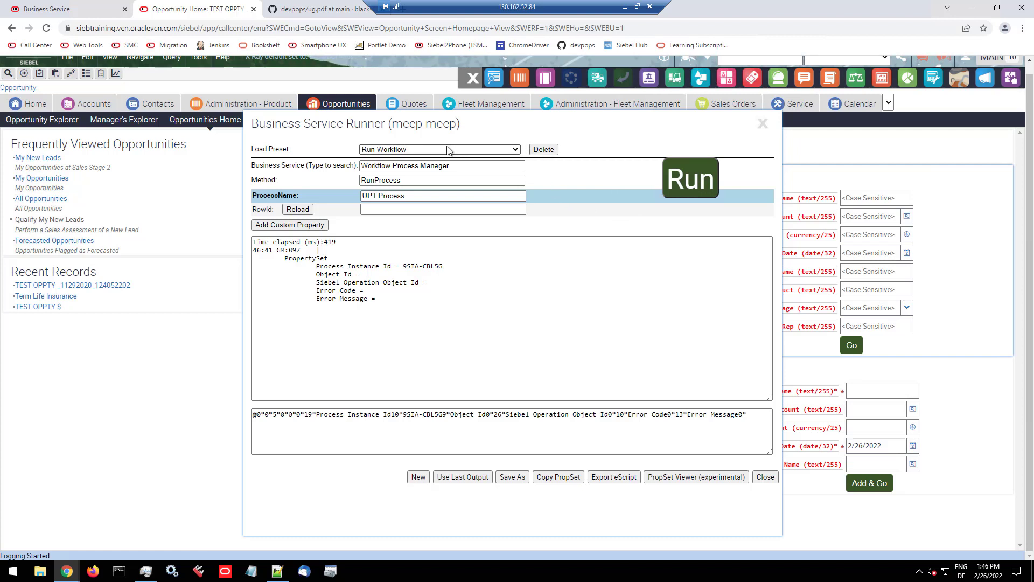
Step: Start a new service call using the EAI Siebel Adapter business service with the QueryPage method
left_click(418, 476)
left_click(394, 169)
type("e")
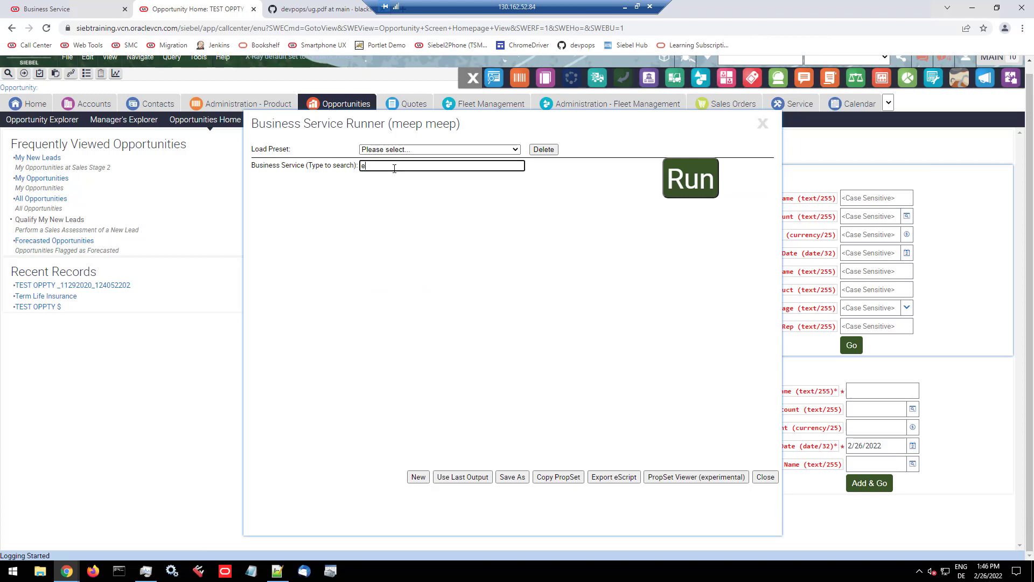
type("ai sie")
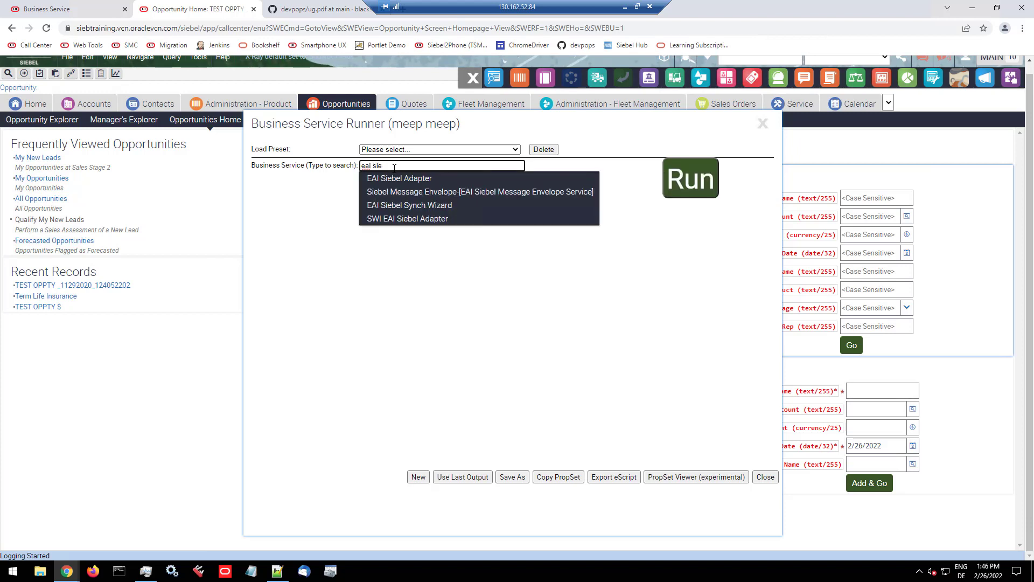
left_click(399, 179)
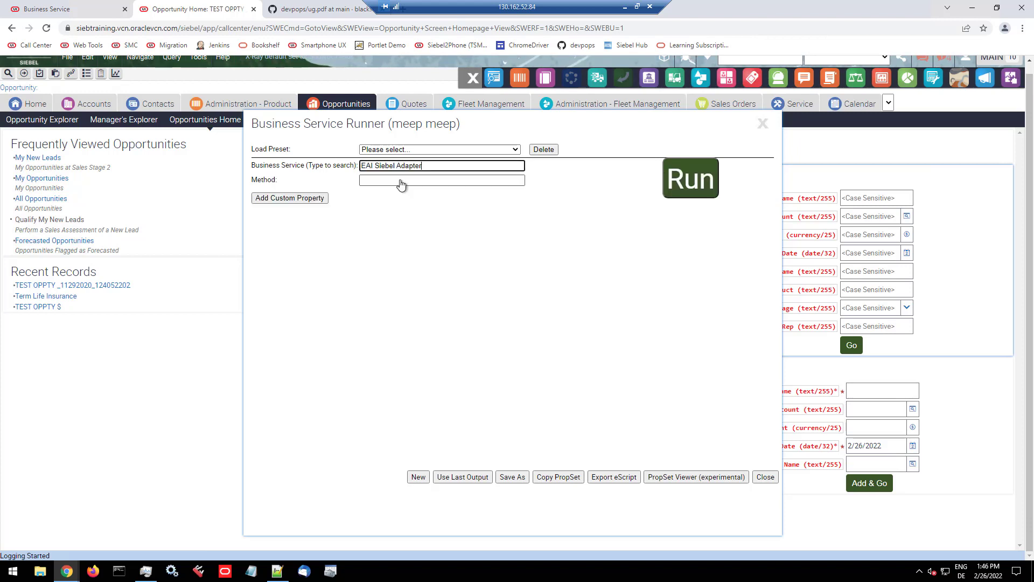
left_click(400, 181)
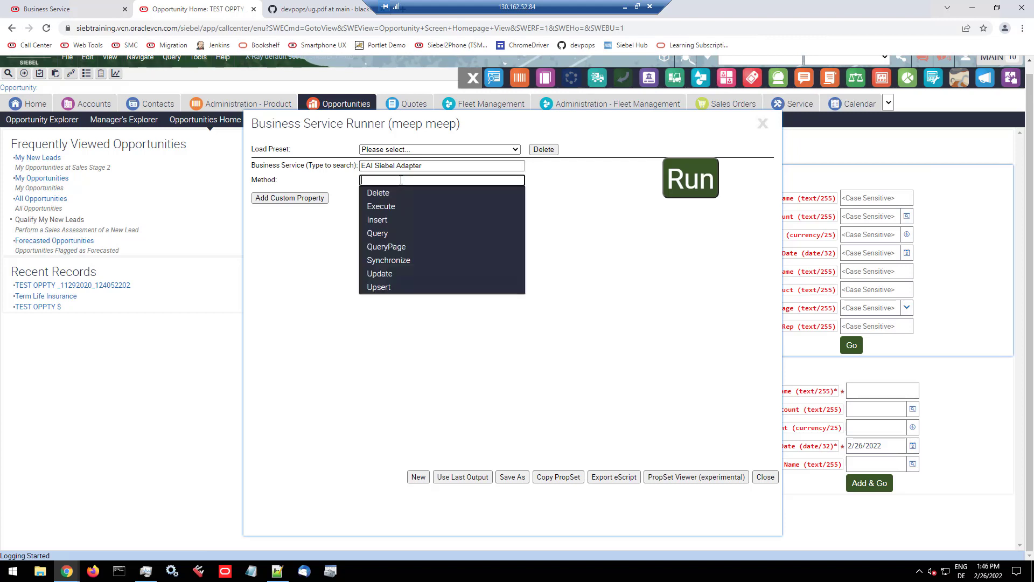
left_click(404, 247)
Step: Set PageSize to 2 and OutputIntObjectName to Sample Account SIA for the QueryPage call
left_click(398, 250)
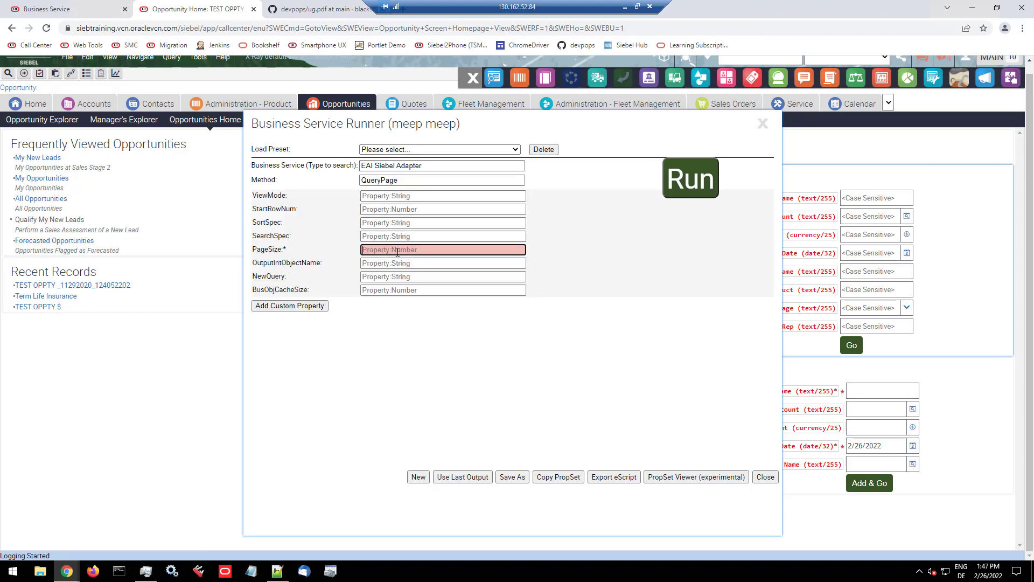
type("2")
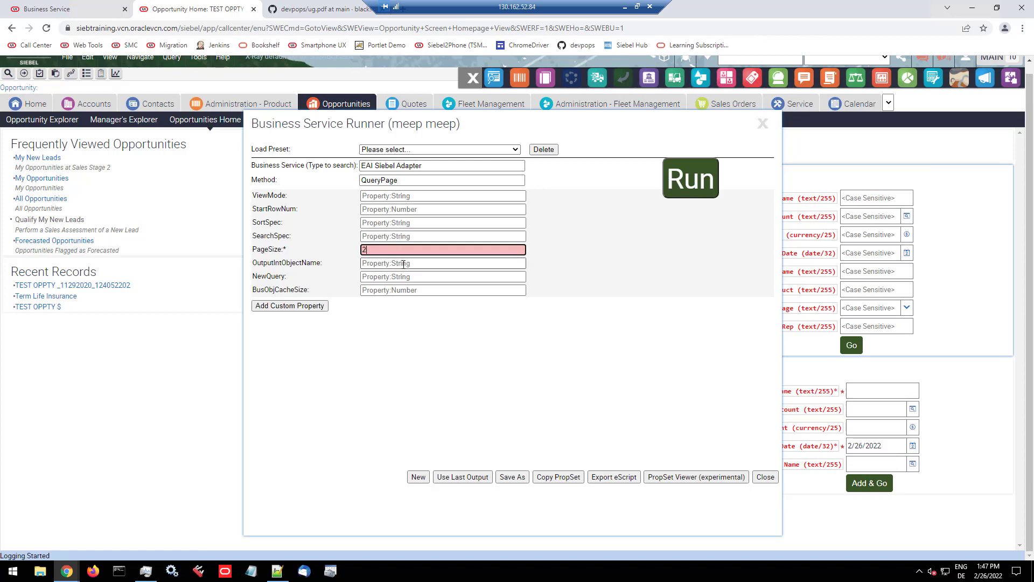
left_click(403, 264)
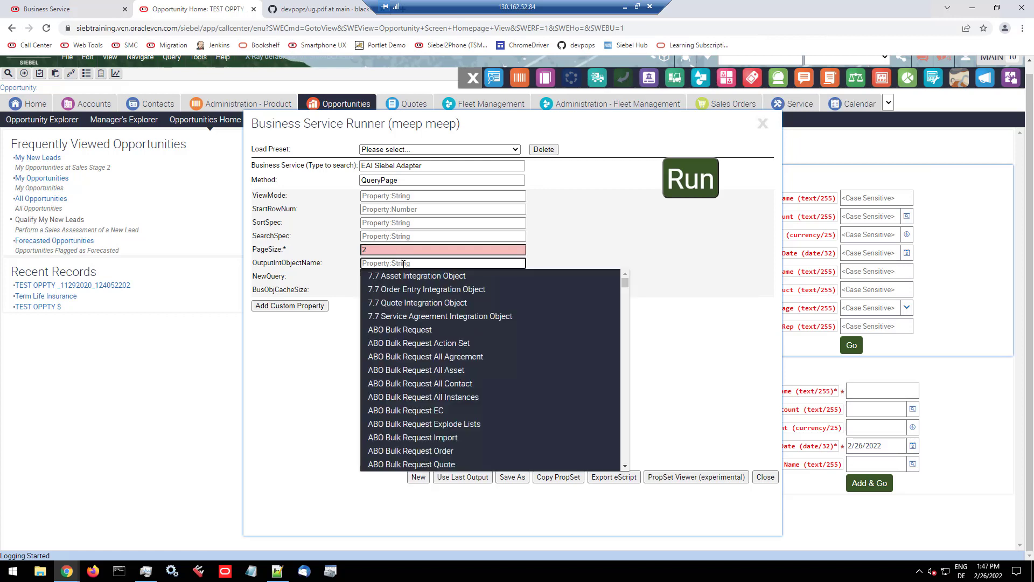
type("sample")
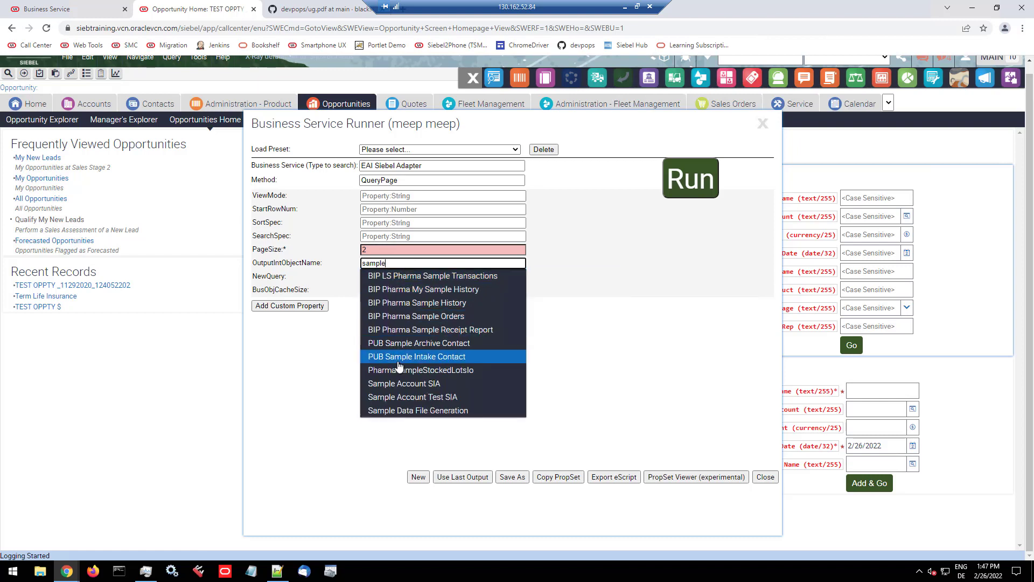
left_click(400, 383)
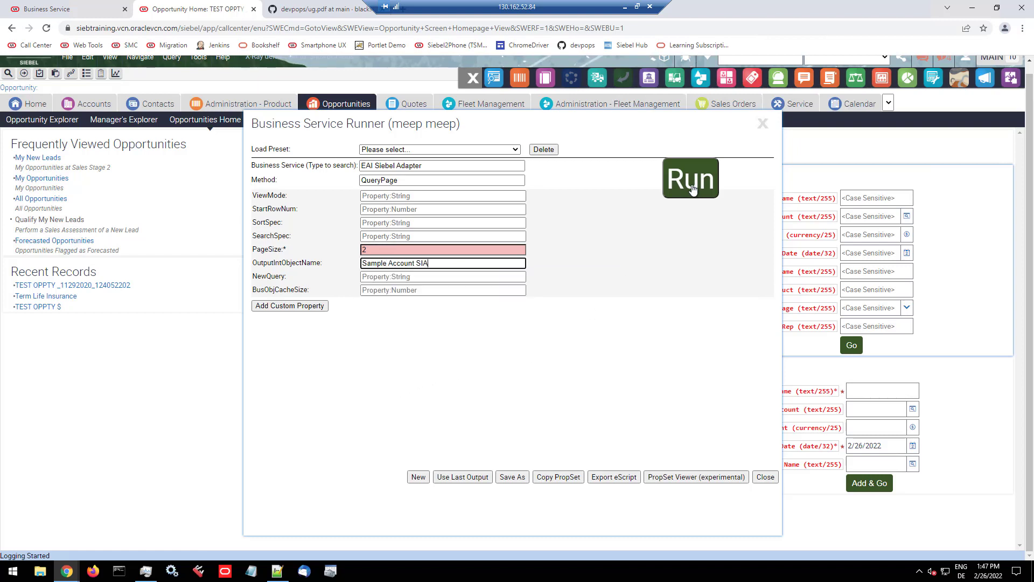
Step: Run the QueryPage call and inspect both Account records of its SiebelMessage output in the Property Set Viewer
left_click(693, 187)
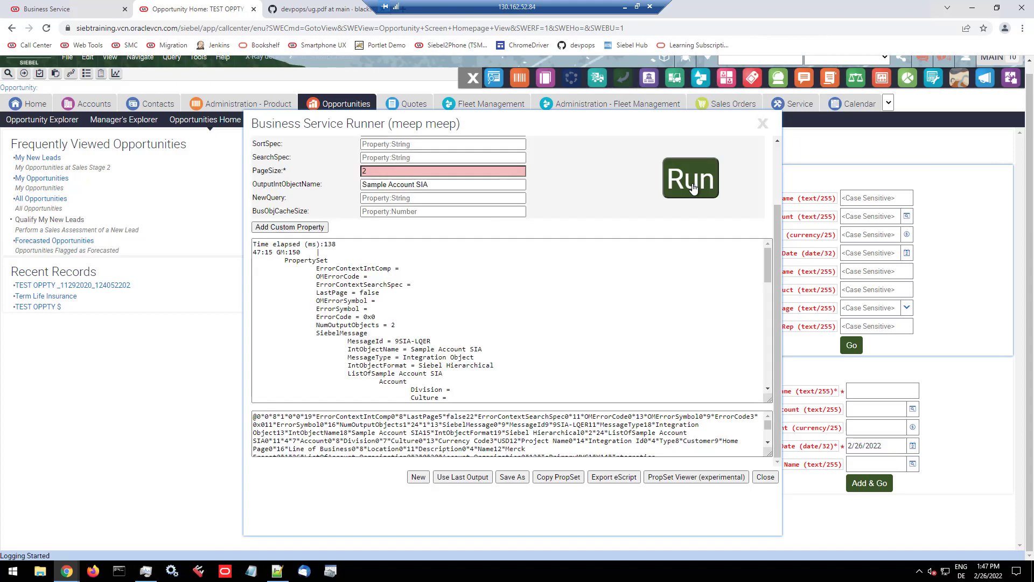
scroll(496, 325, "down", 4)
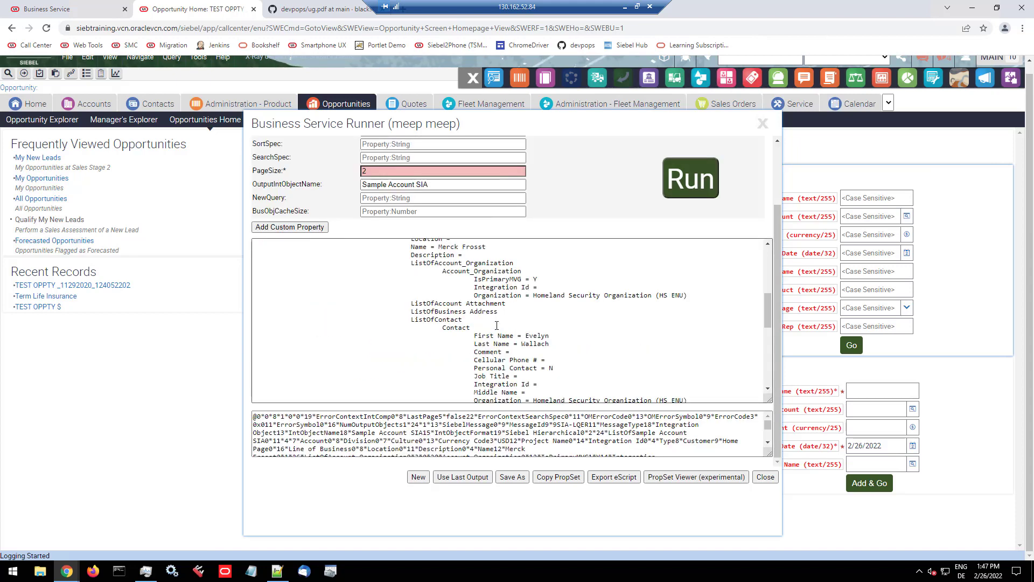
left_click(690, 477)
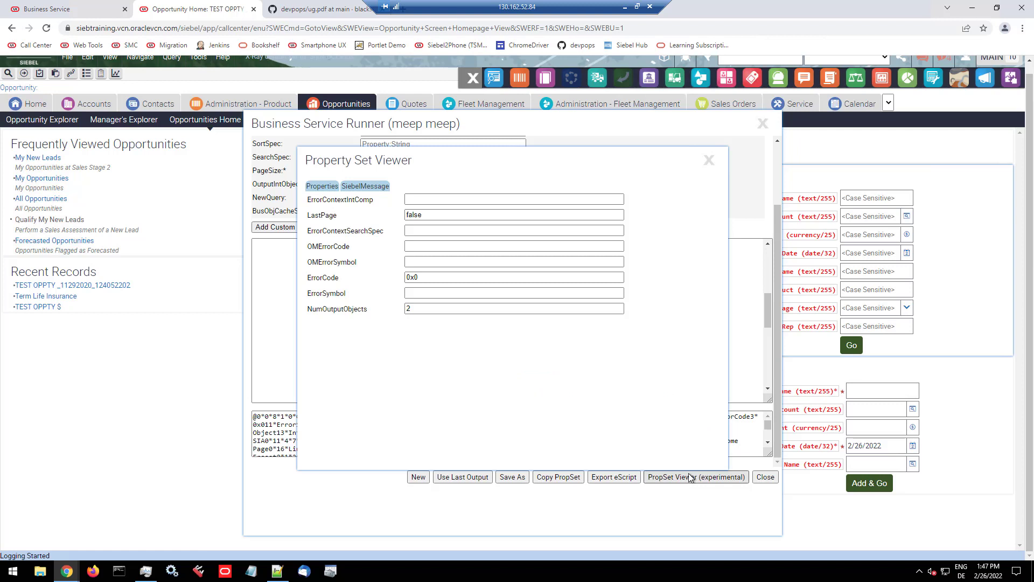
left_click(379, 188)
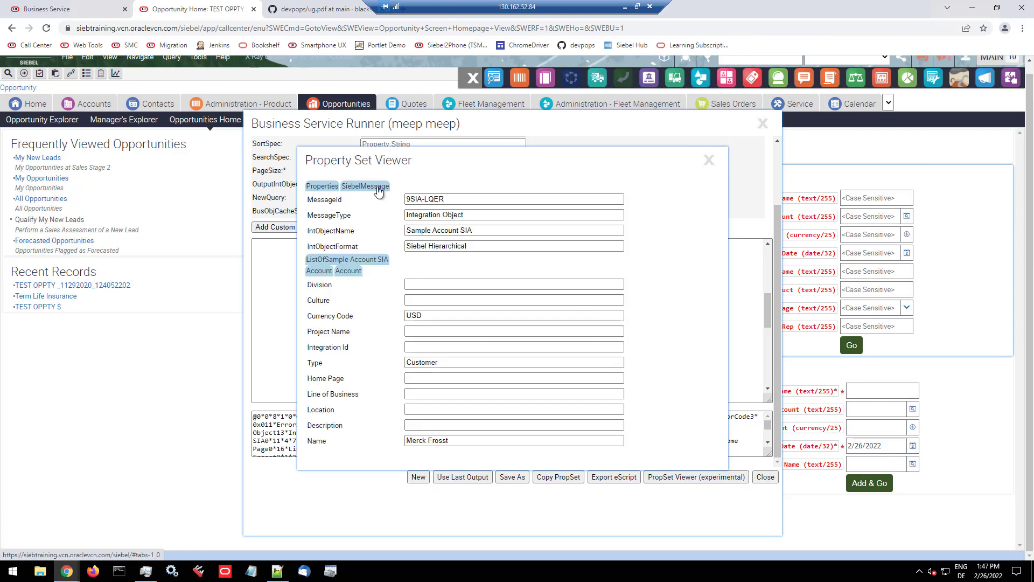
left_click(345, 274)
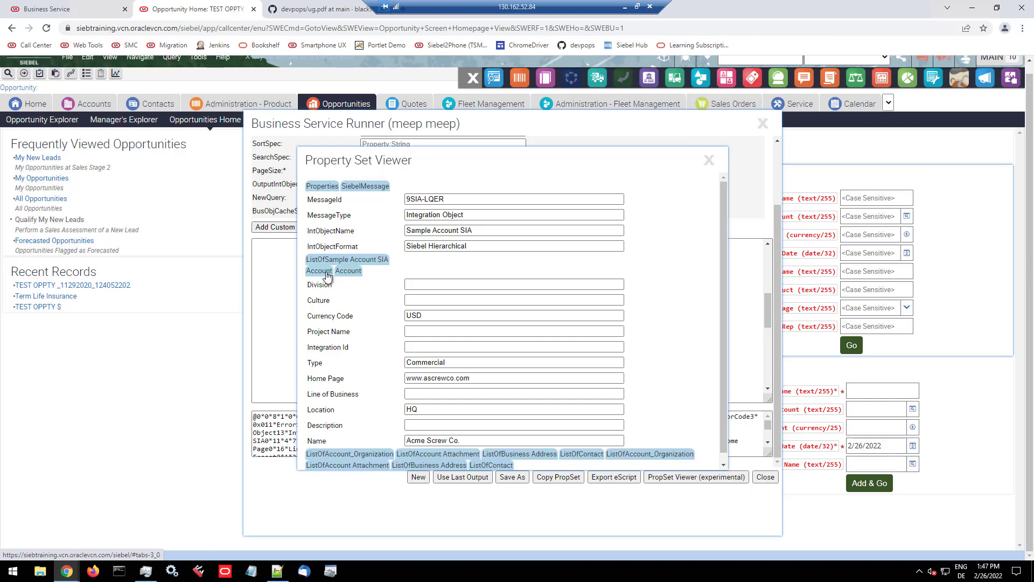
left_click(346, 274)
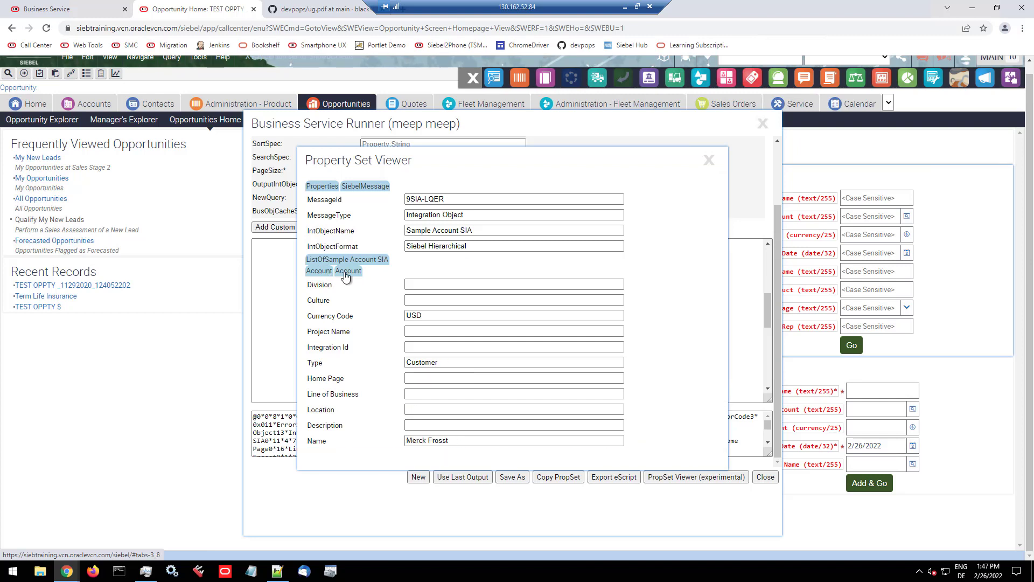
left_click(346, 273)
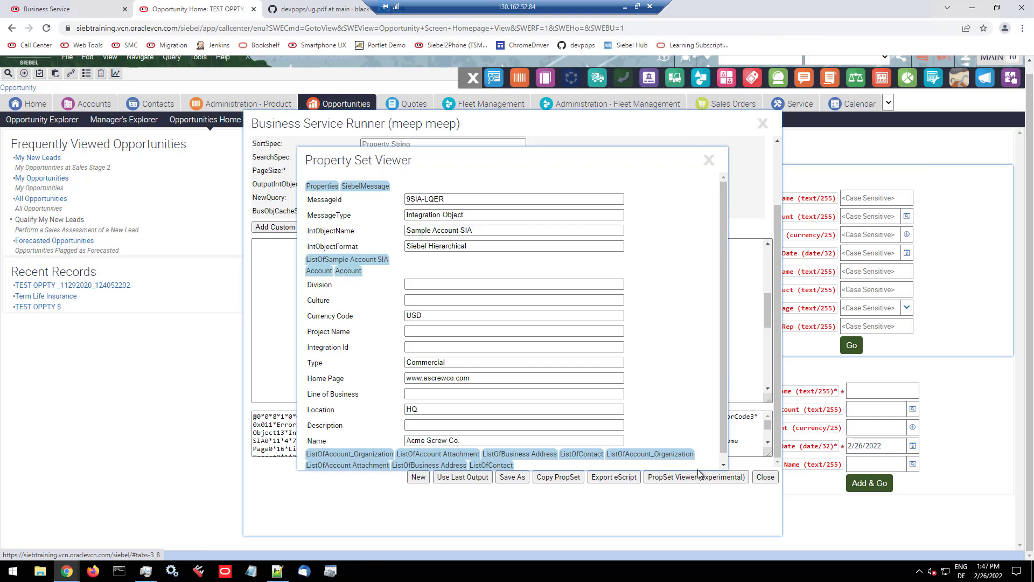
left_click(709, 161)
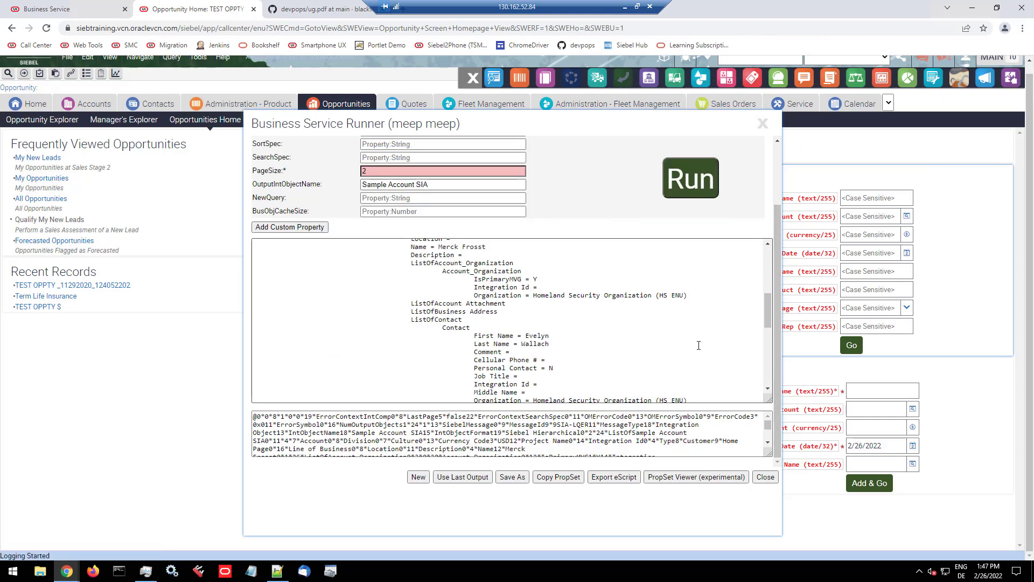
Step: Export the EAI Siebel Adapter QueryPage call as eScript, select the generated code, and close the export
scroll(687, 349, "down", 5)
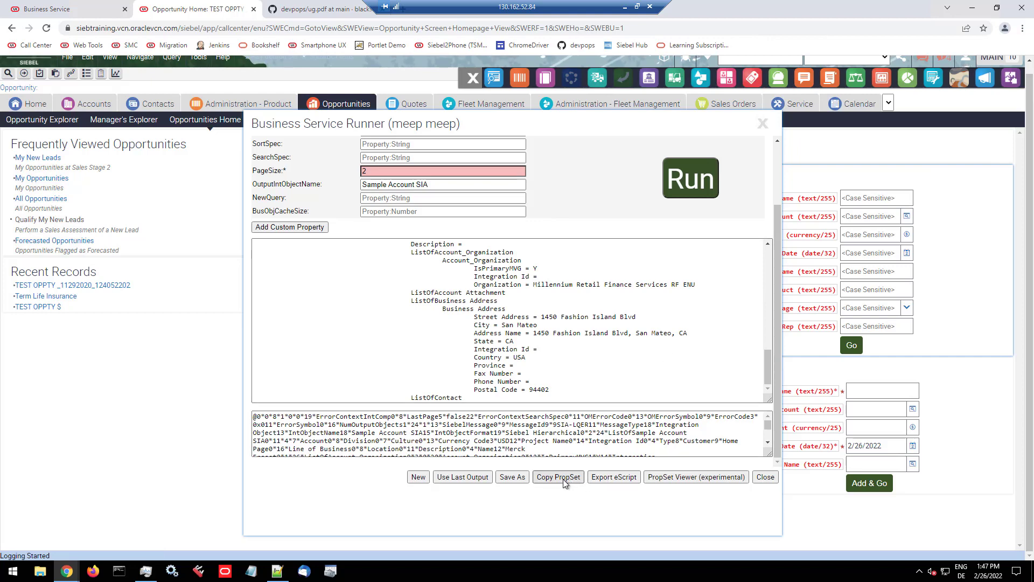
left_click(615, 479)
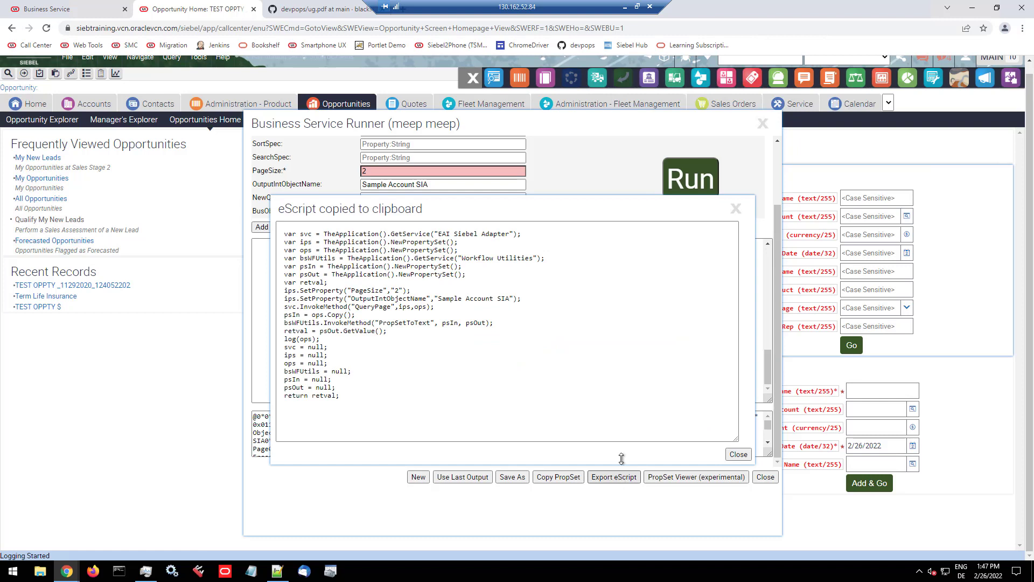
left_click_drag(349, 397, 259, 211)
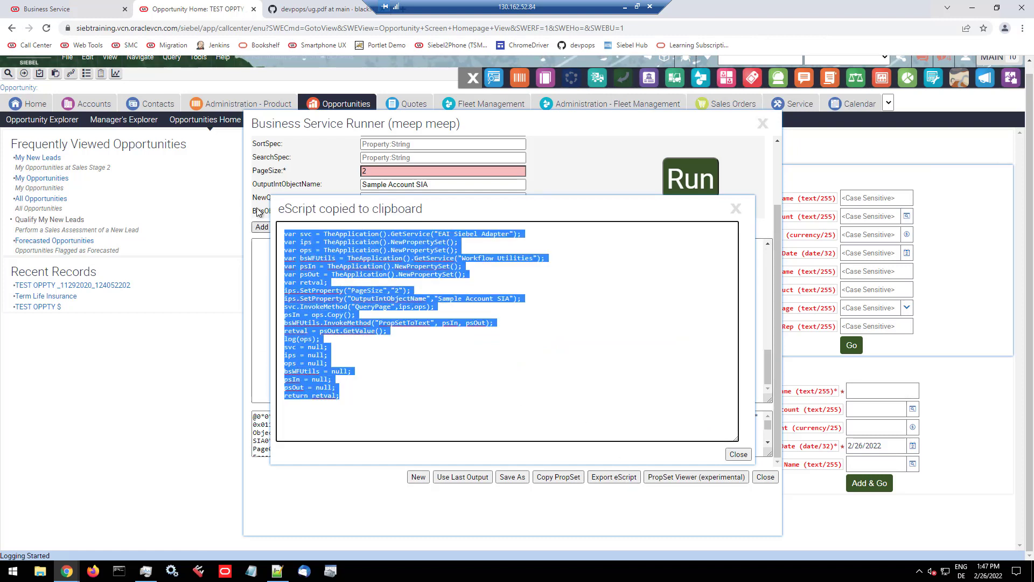
left_click(738, 454)
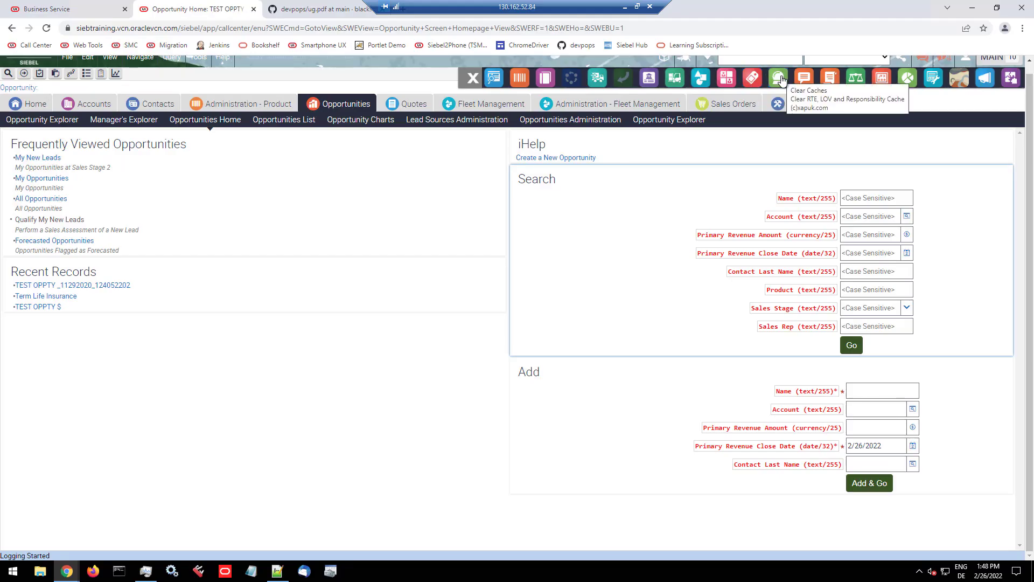
Step: Use About View to examine the Screen Home Task Assistant List Applet and the properties of its ButtonMinimizeApplet control
left_click(805, 79)
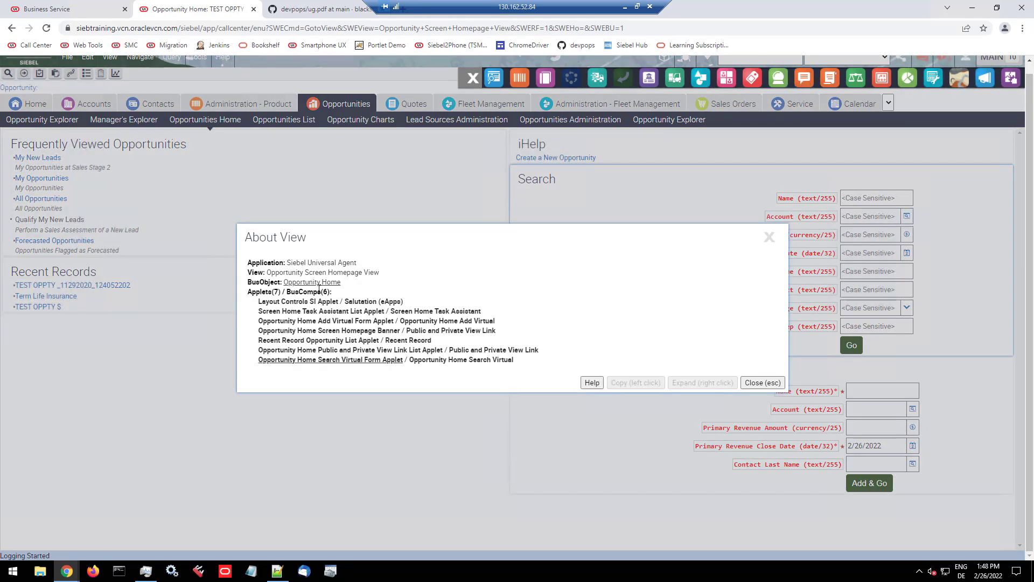
left_click(310, 303)
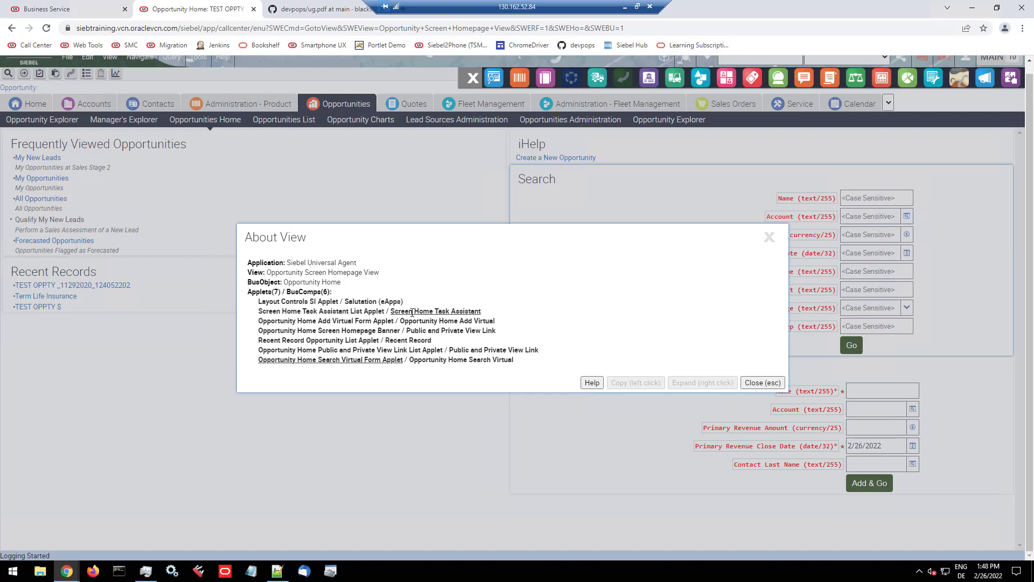
right_click(359, 312)
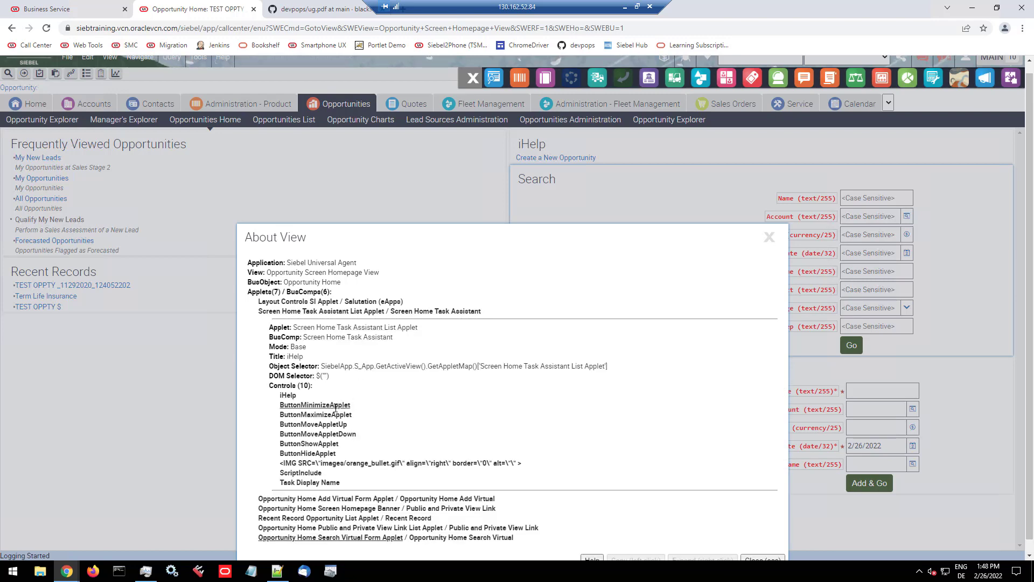
right_click(288, 408)
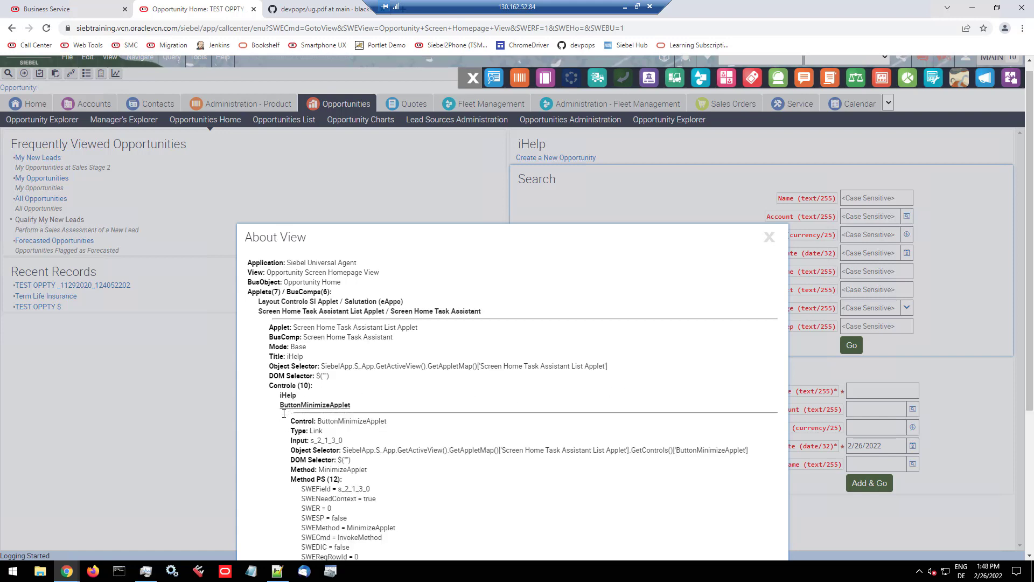
scroll(283, 422, "down", 2)
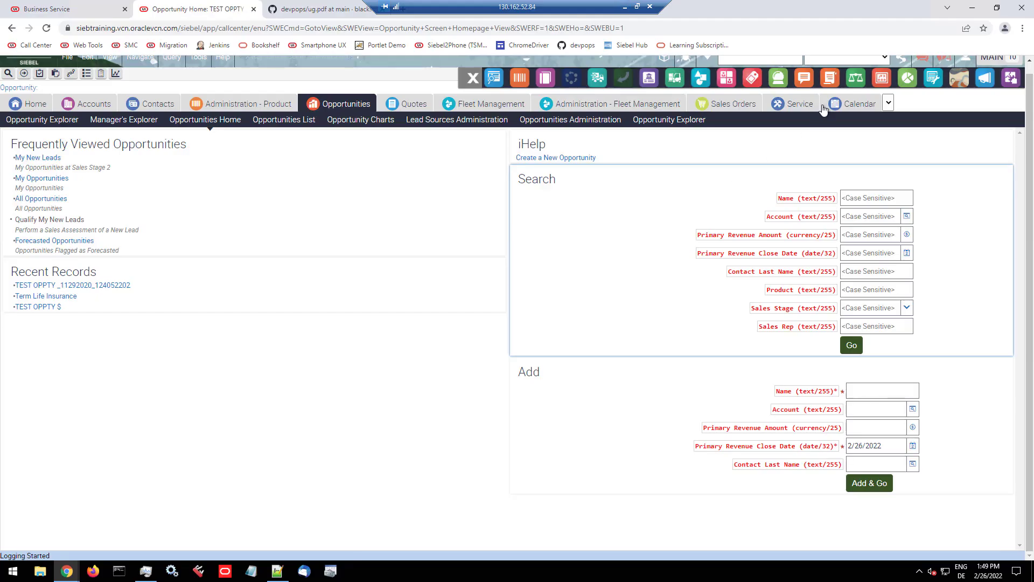
Step: Run the saved test script in the eScript editor and look through its output
left_click(828, 81)
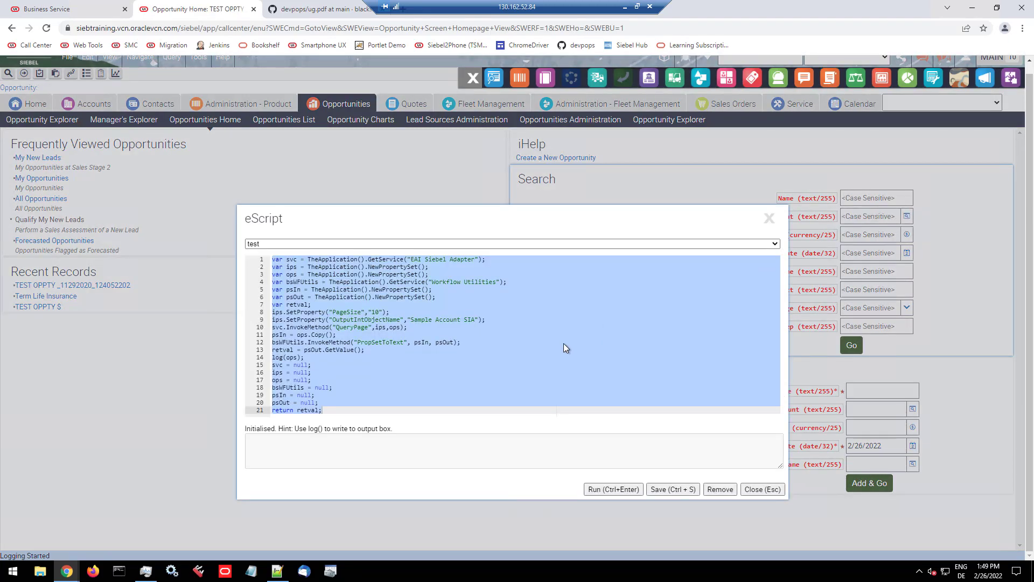
left_click(564, 344)
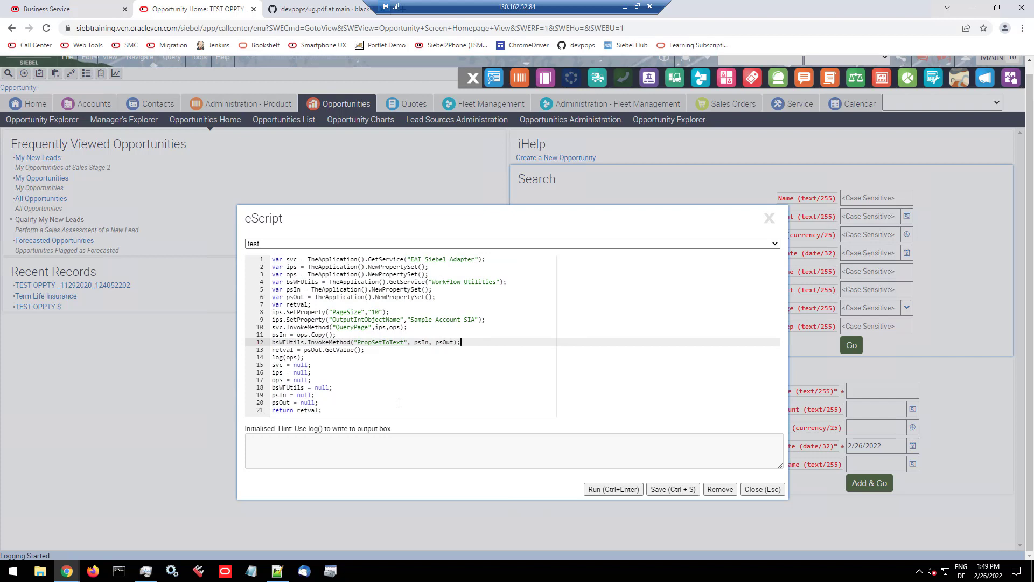
left_click_drag(446, 212, 405, 145)
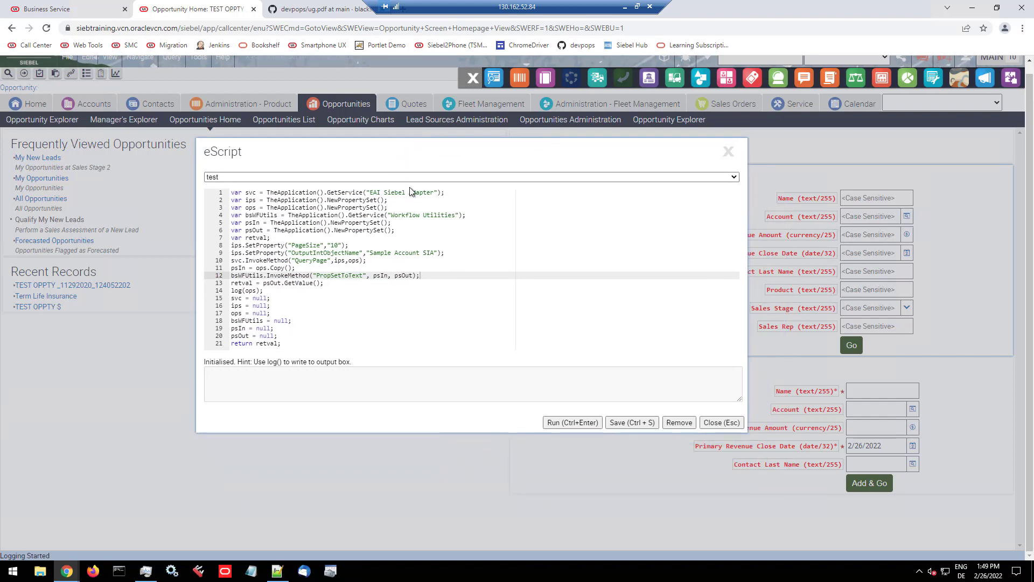
left_click(570, 424)
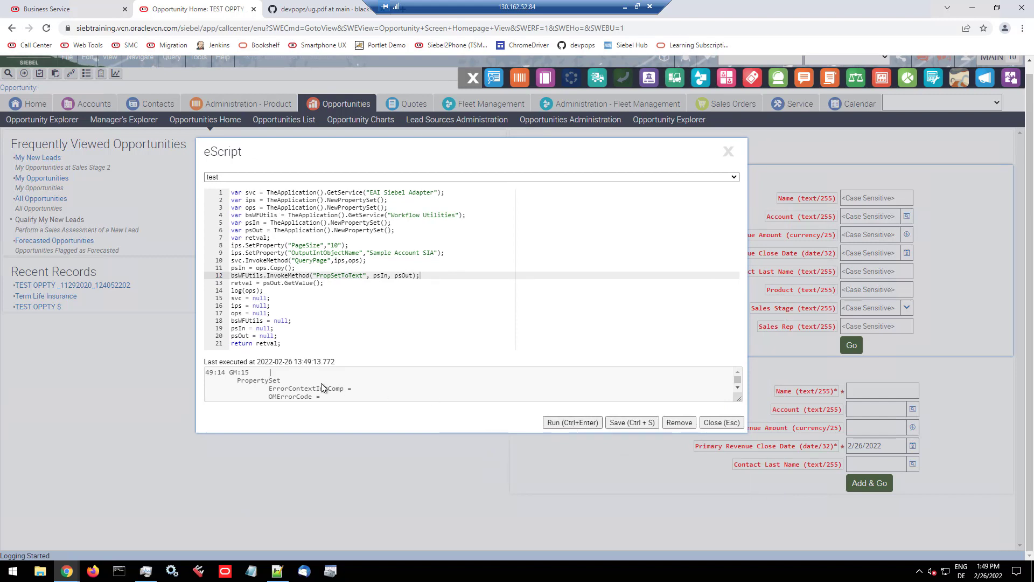
scroll(321, 386, "down", 5)
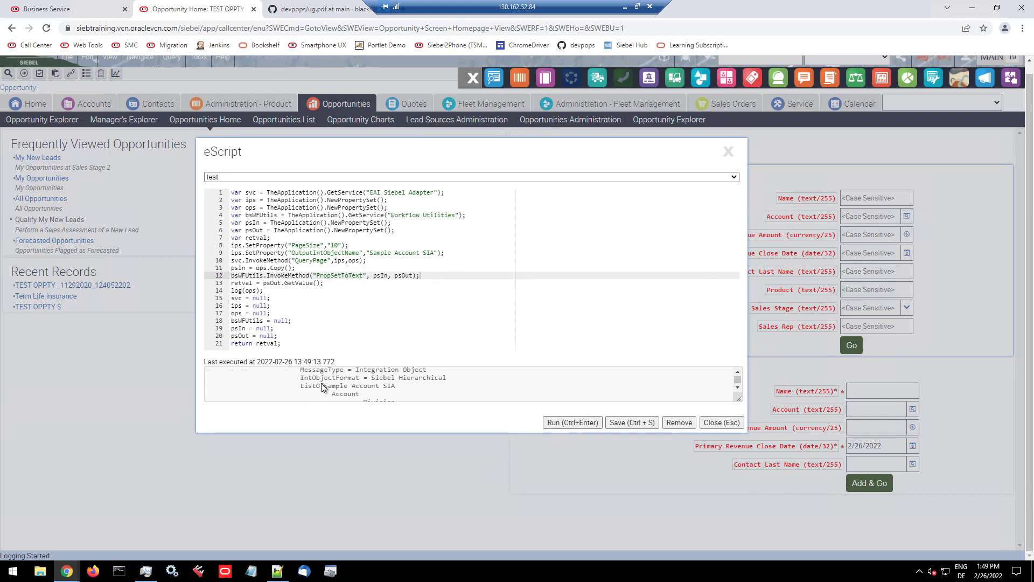
scroll(322, 387, "down", 3)
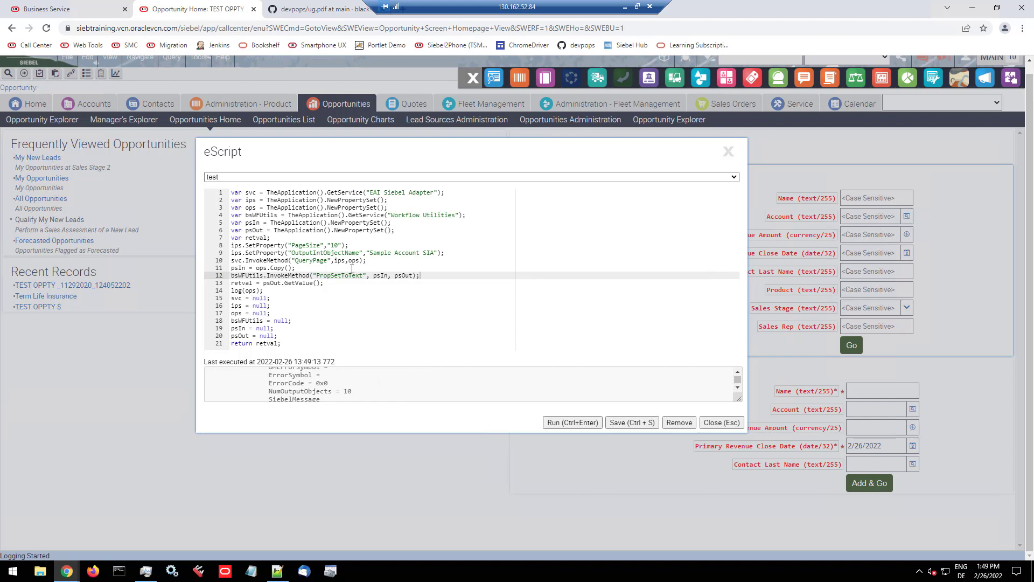
Step: Set PageSize to 100 in the test script, run it again, review the output, and close the eScript editor
double_click(337, 245)
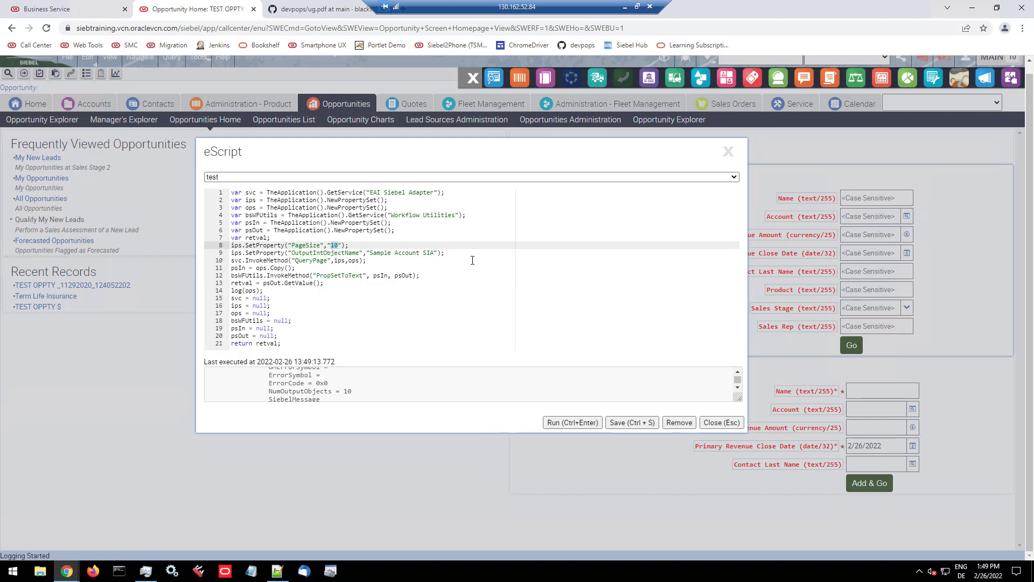
type("100")
left_click(569, 423)
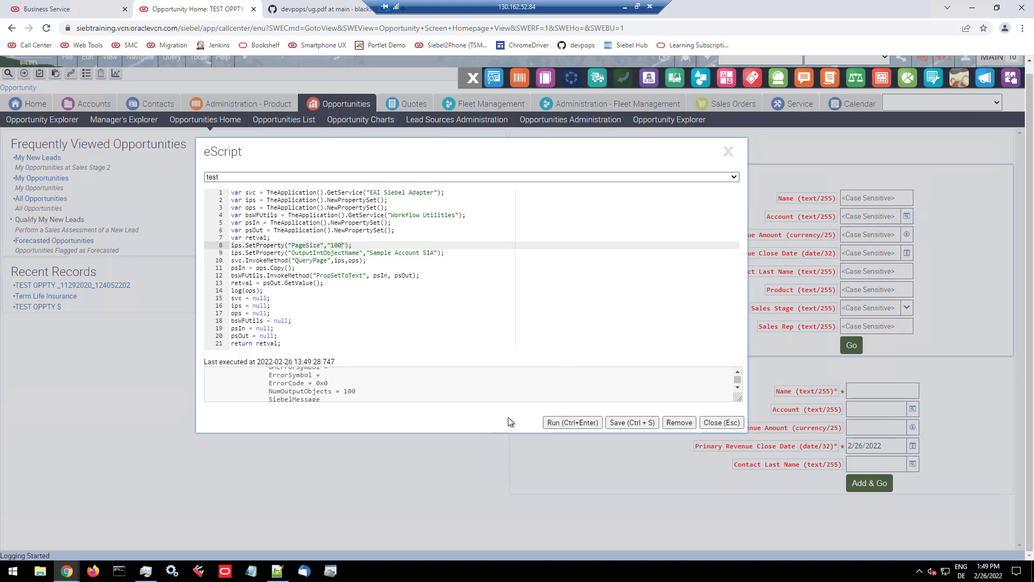
scroll(388, 378, "up", 3)
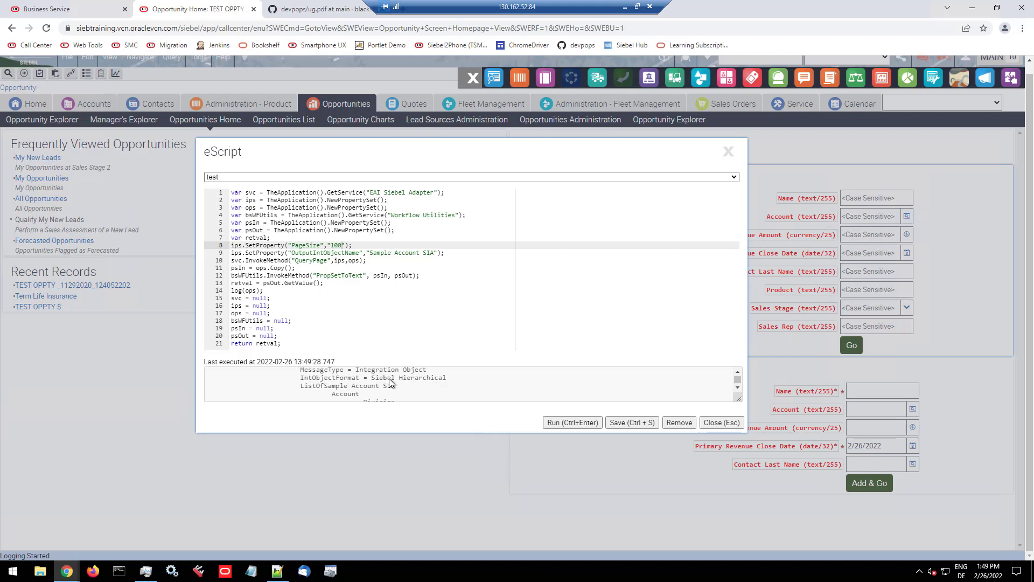
scroll(392, 383, "down", 3)
scroll(392, 383, "up", 1)
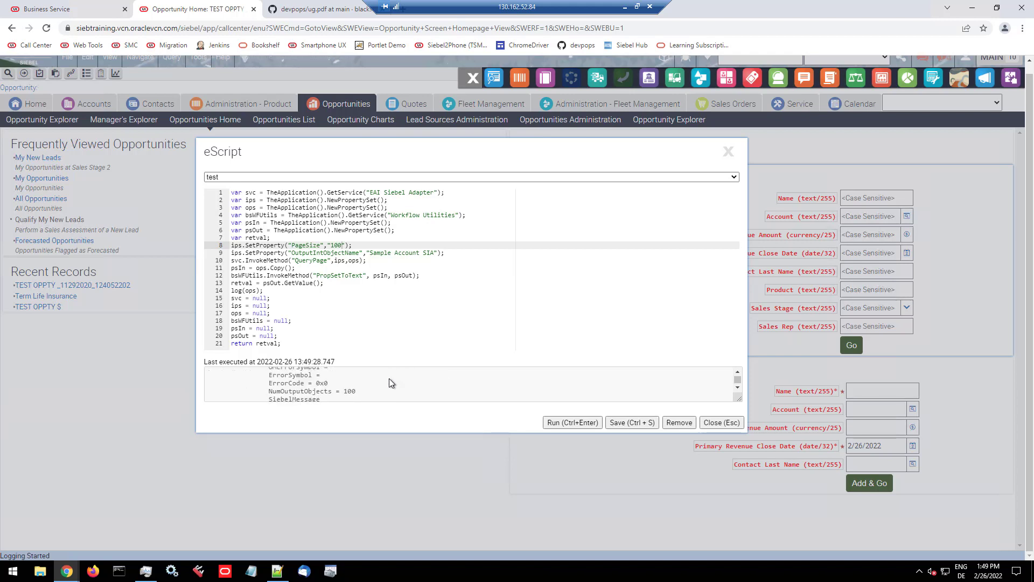
scroll(389, 379, "down", 5)
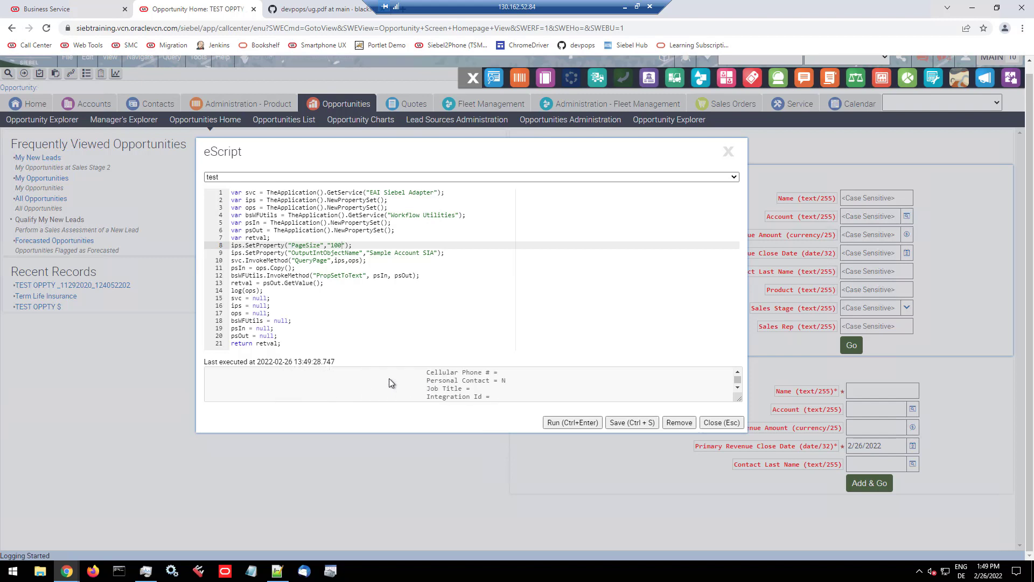
scroll(389, 378, "down", 5)
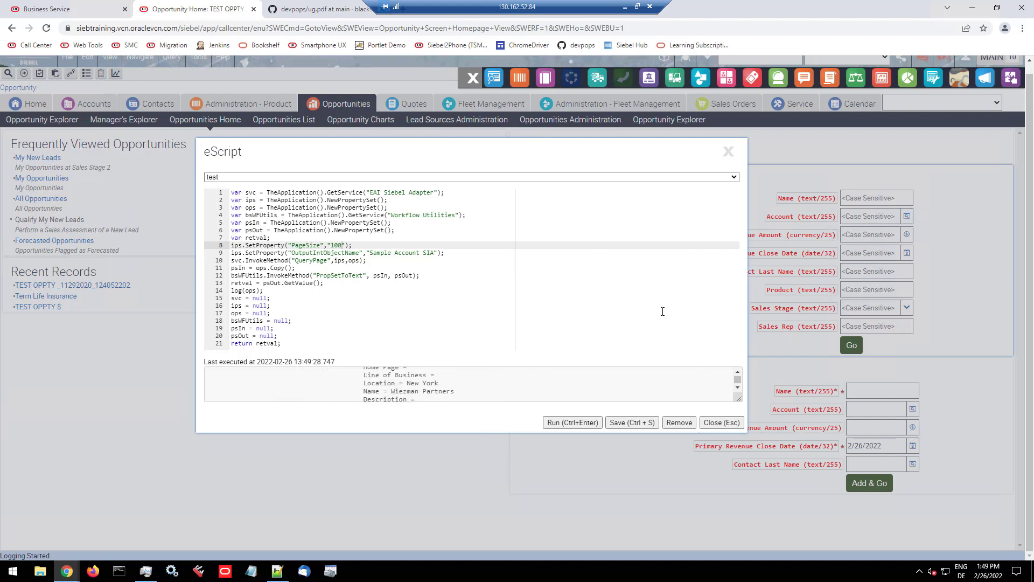
left_click(728, 156)
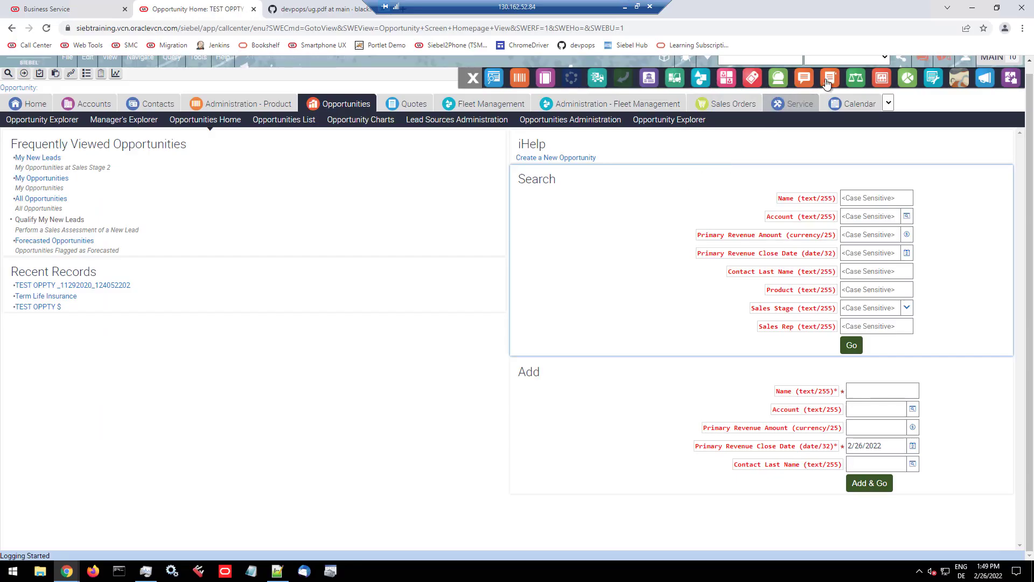
Step: Try to evaluate GetProfileAttr("IsOpenUI") in Runtime calculations on the Opportunities Home view without a business component
left_click(856, 80)
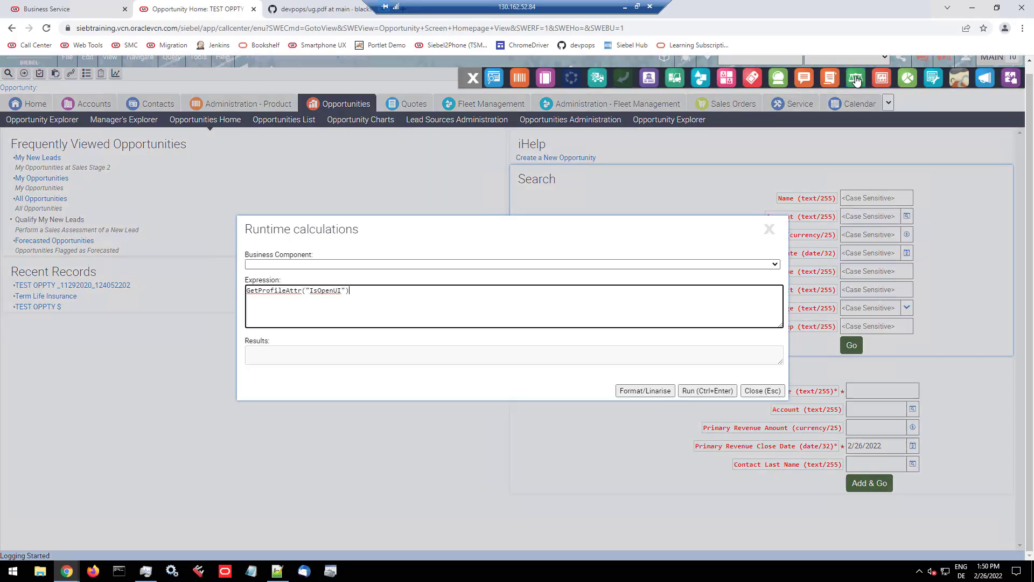
double_click(338, 291)
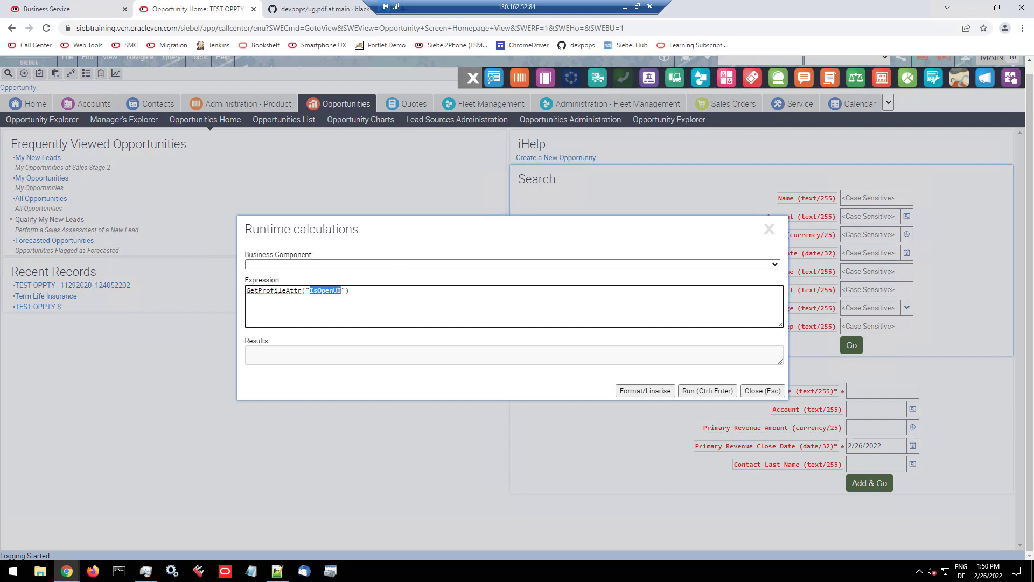
left_click(706, 391)
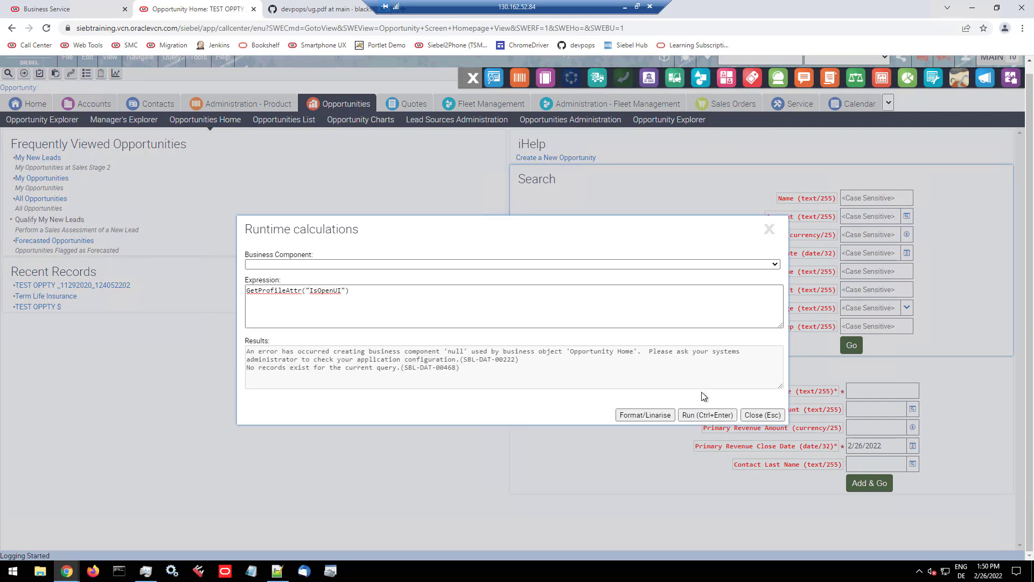
left_click(762, 415)
Step: Go to the Opportunities List and evaluate GetProfileAttr("IsOpenUI") in Runtime calculations against the Opportunity business component
left_click(287, 121)
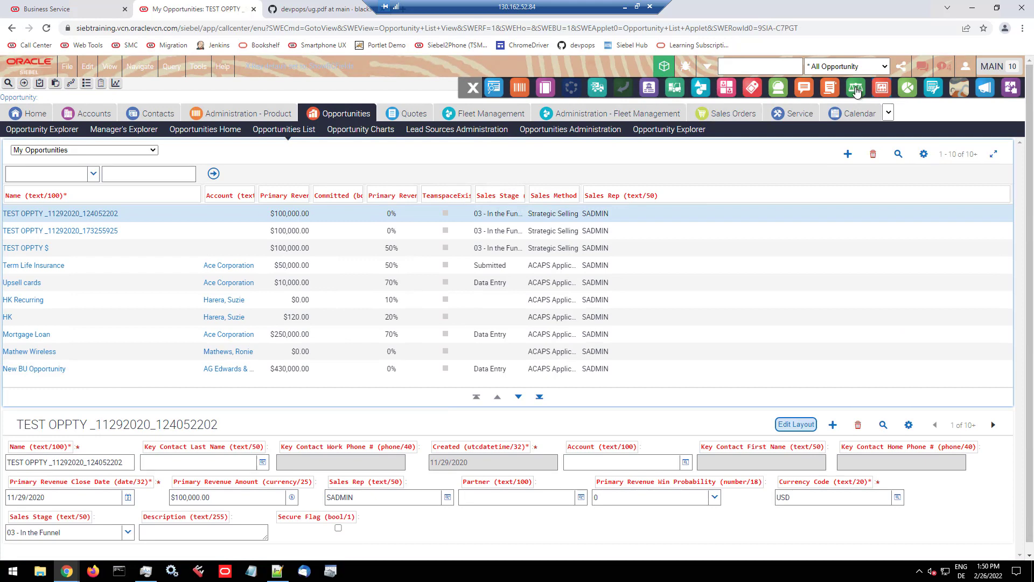
left_click(856, 91)
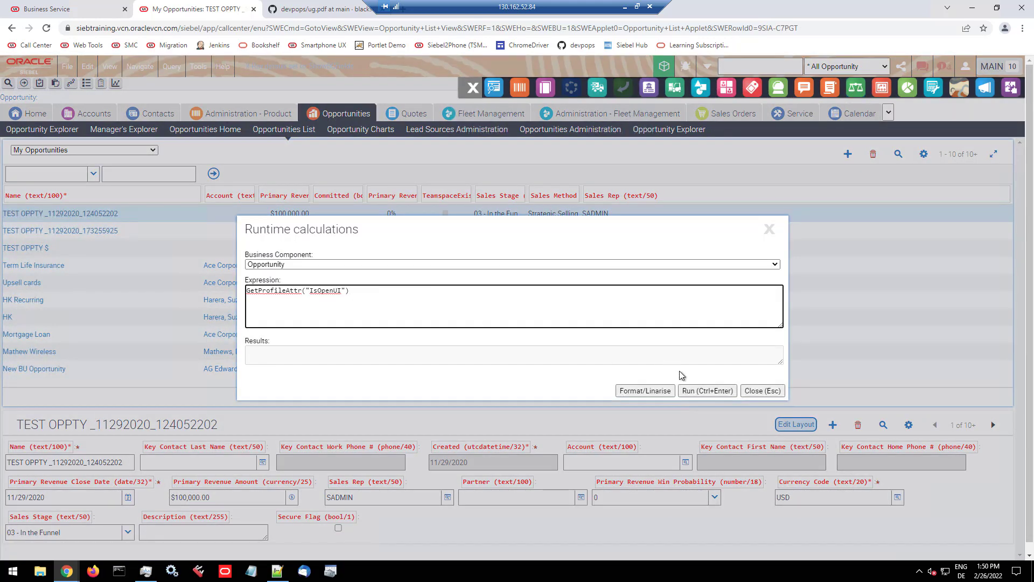
left_click(707, 391)
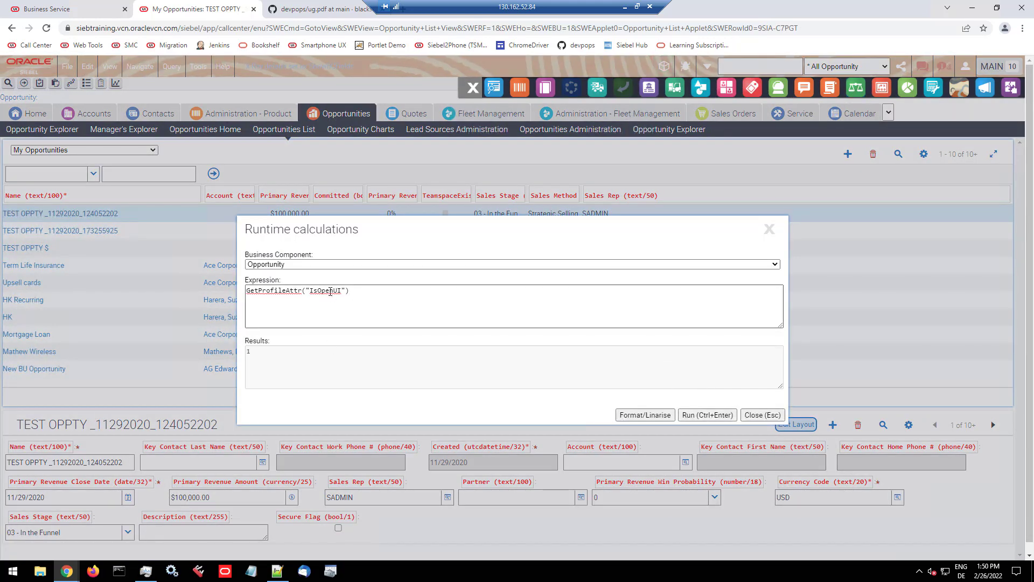
Step: Change the profile attribute in the expression to "User Responsibilities" and evaluate it
double_click(330, 291)
type("User Res")
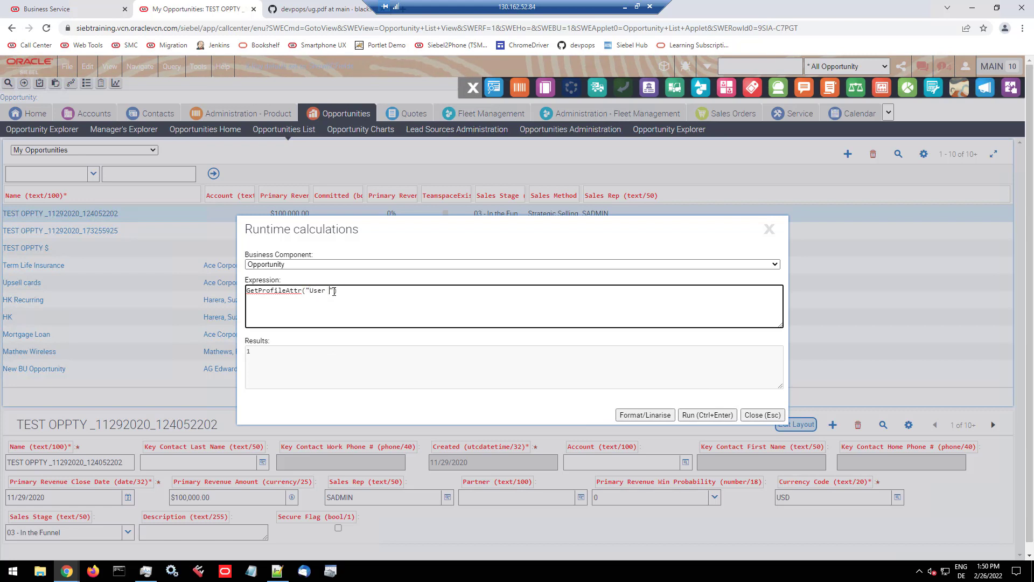
type("ponsibilities")
left_click(709, 418)
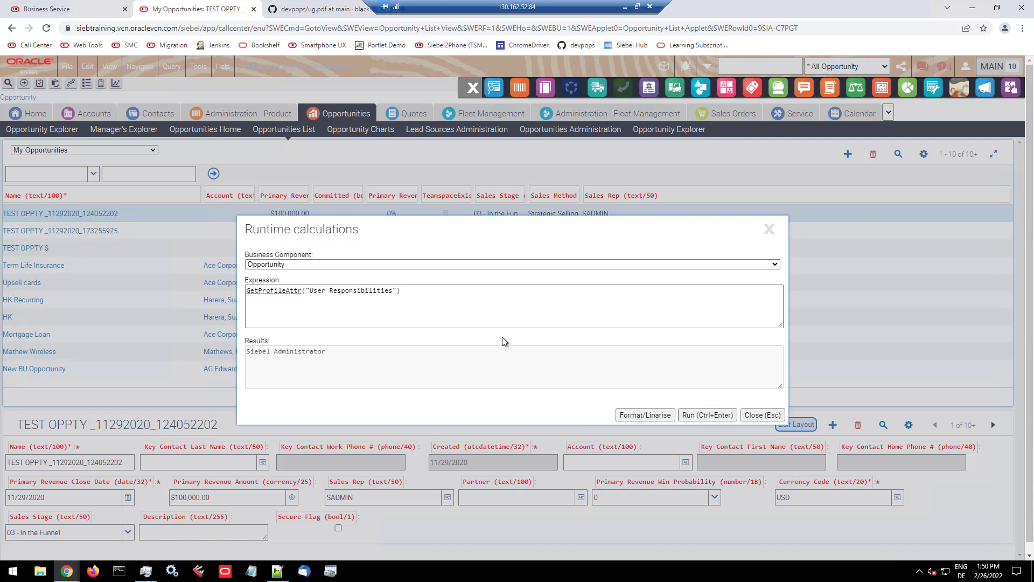
Step: Turn the function into GetProfileAttrAsList("User Responsibilities") and evaluate the expression
left_click(302, 292)
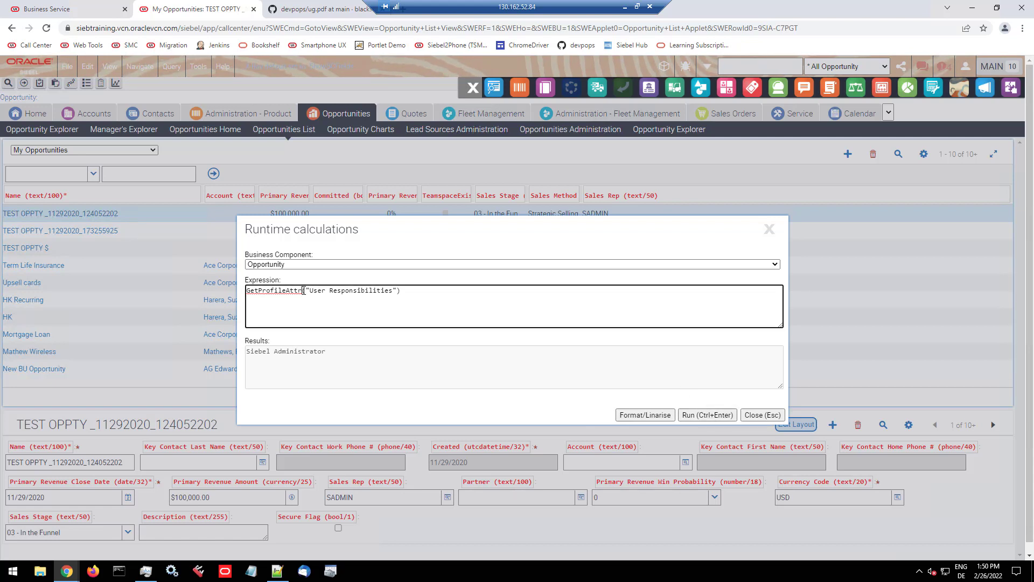
type("AsList")
left_click(704, 415)
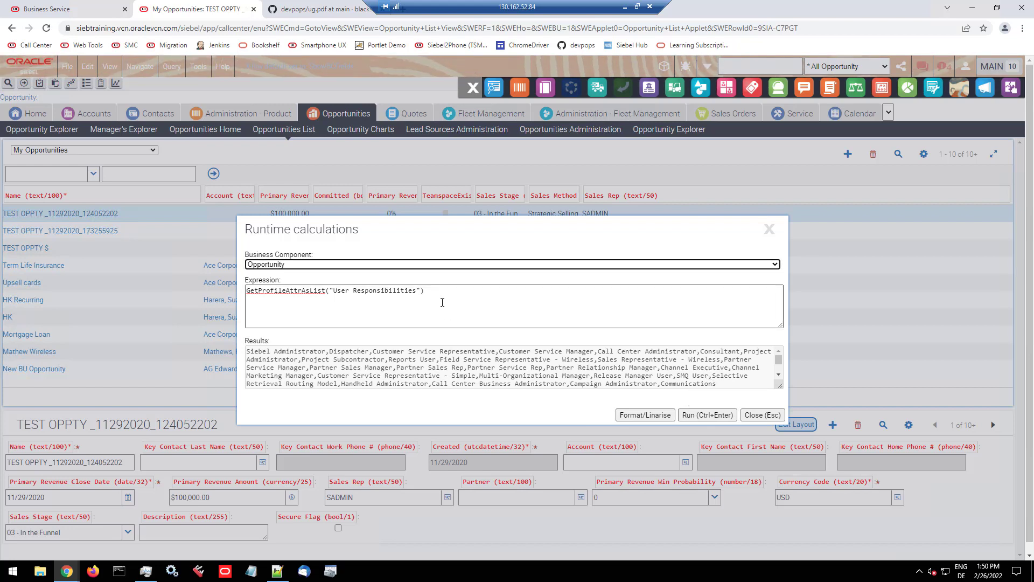
Step: Replace the expression with [Name] LIKE "*TEST*" and evaluate it for the selected opportunity
left_click_drag(431, 291, 222, 297)
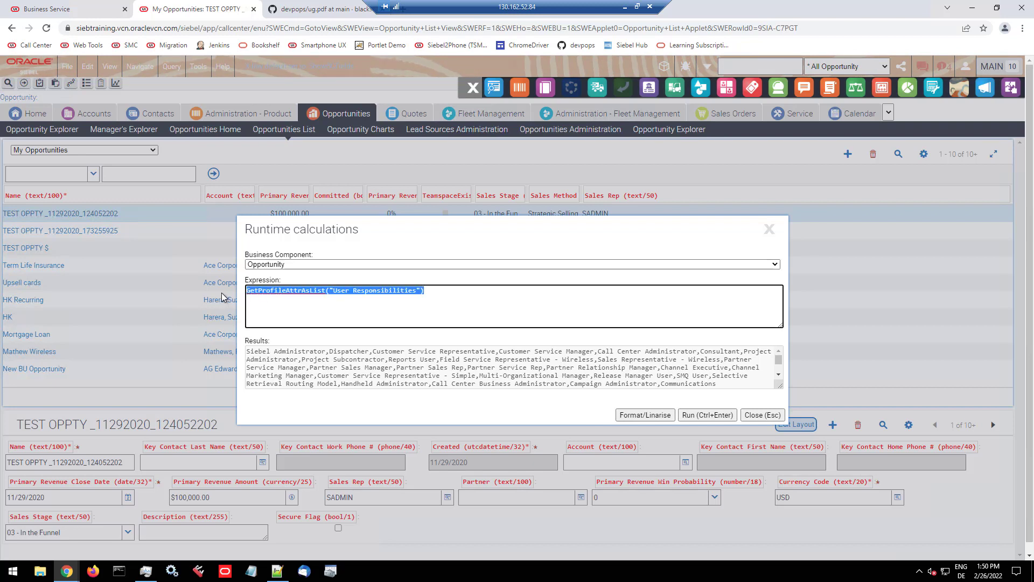
type("[N")
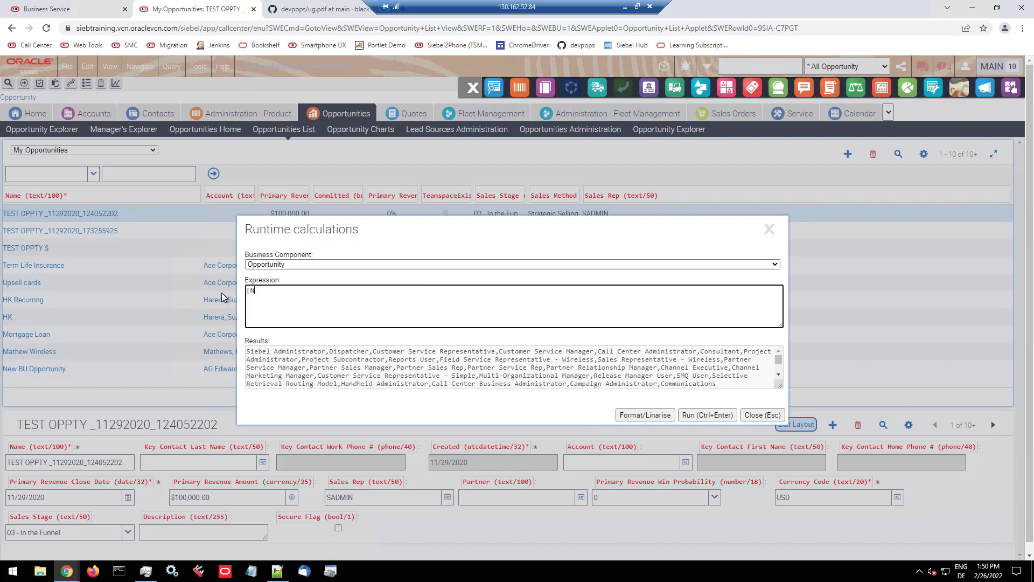
type("ame]")
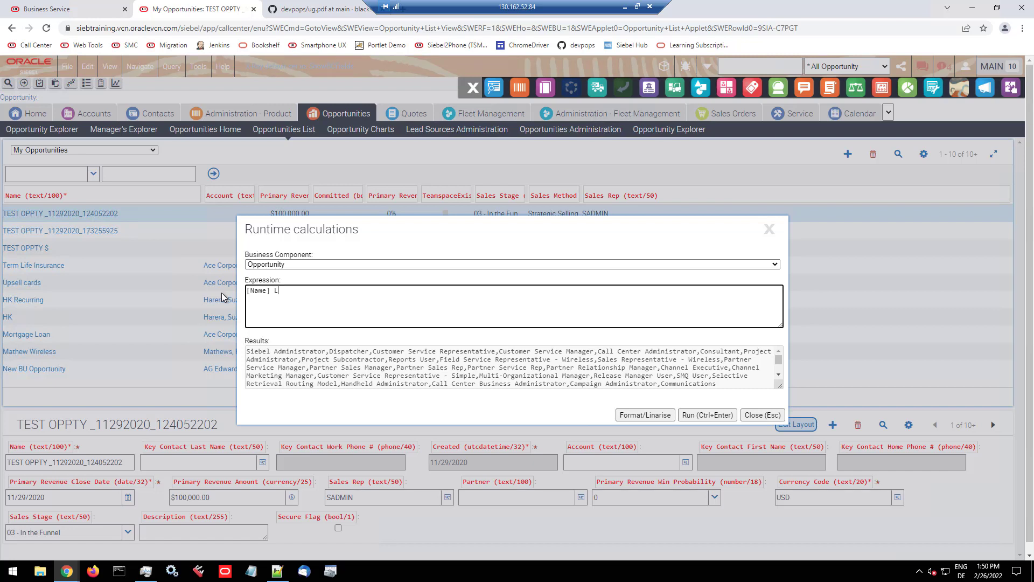
type(" LIKE \"*TEST*")
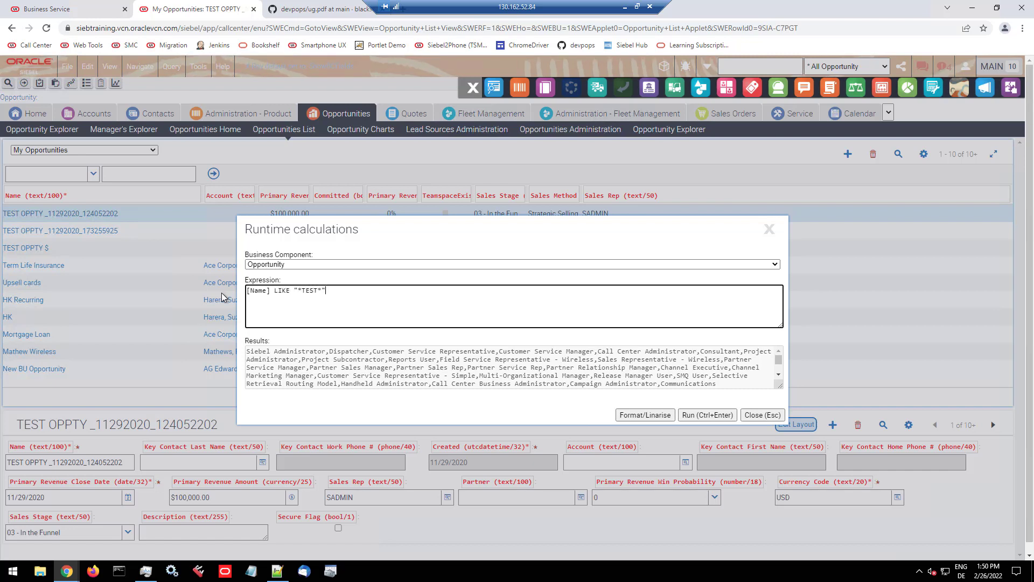
type("\"")
left_click(717, 419)
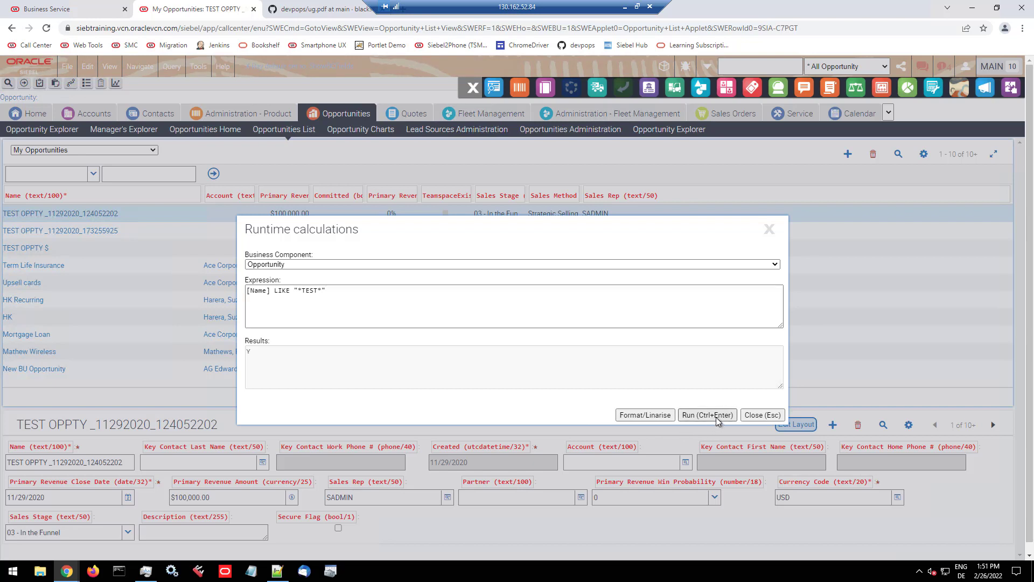
Step: Replace one letter of TEST in the expression's search pattern with x and evaluate it again
left_click(317, 291)
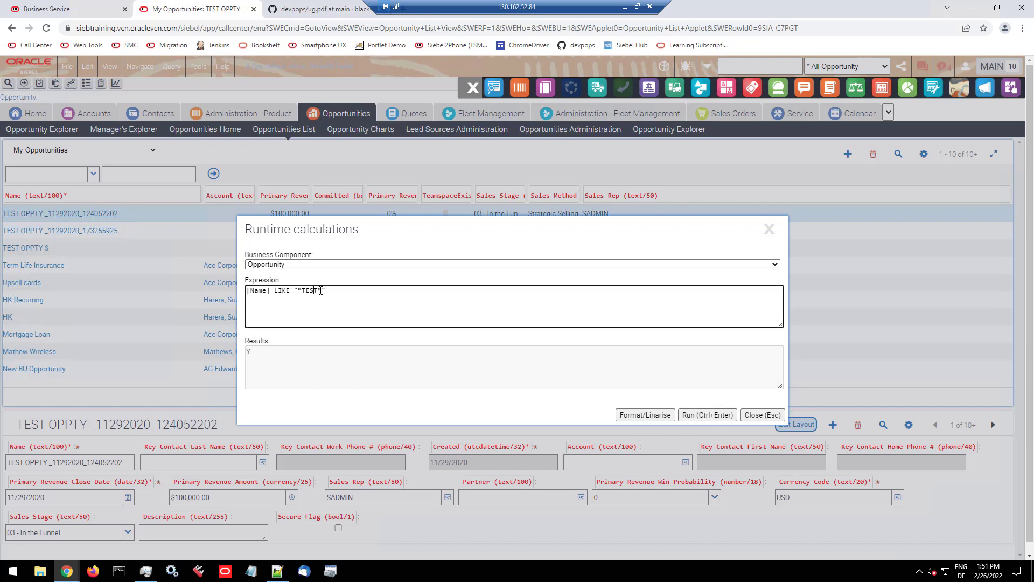
key("BackSpace")
type("x")
left_click(721, 417)
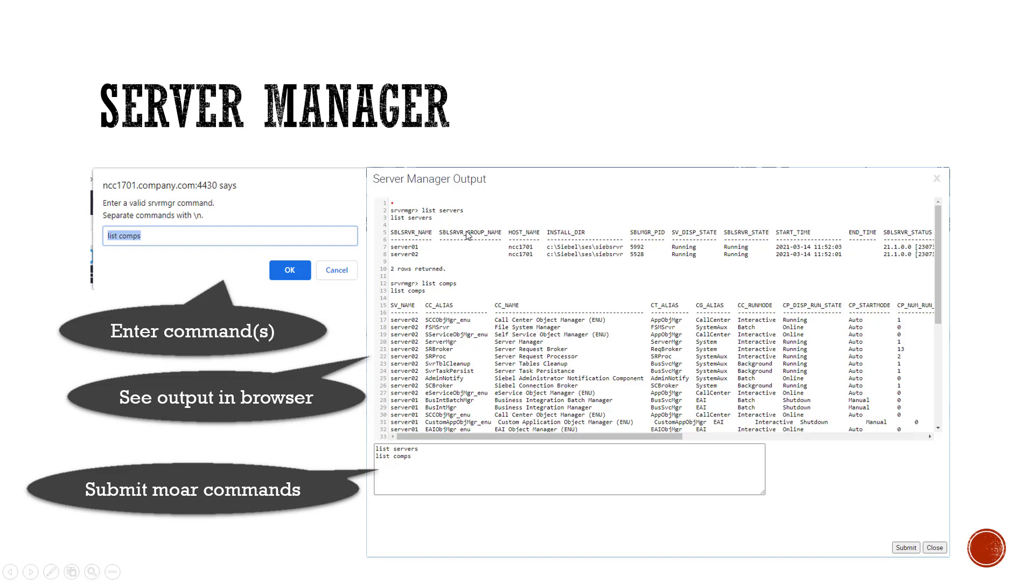
Step: Switch from the slides to Siebel, run the list comps command in Server Manager, and look over its output
key("alt+Tab")
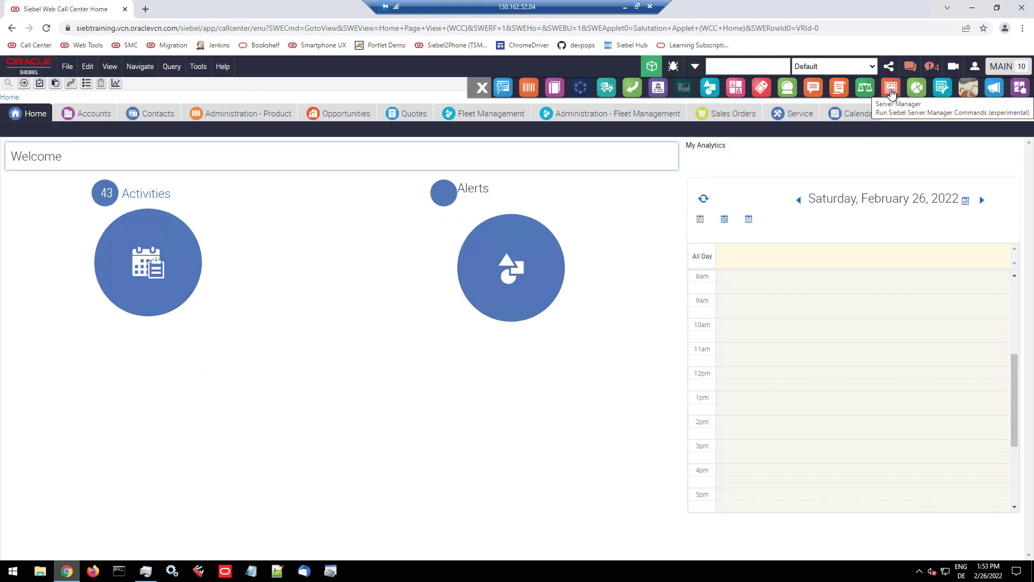
left_click(892, 91)
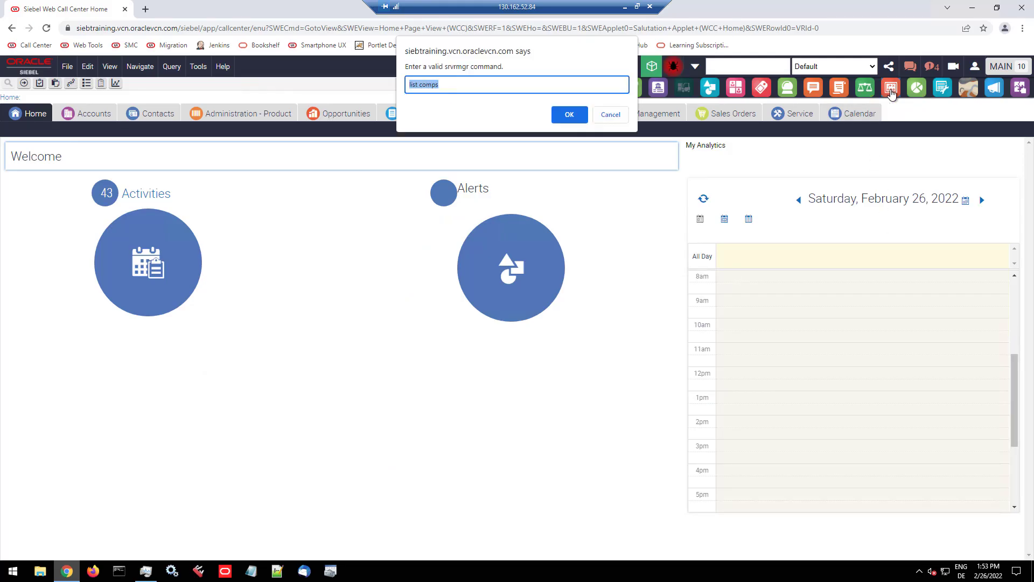
left_click(576, 119)
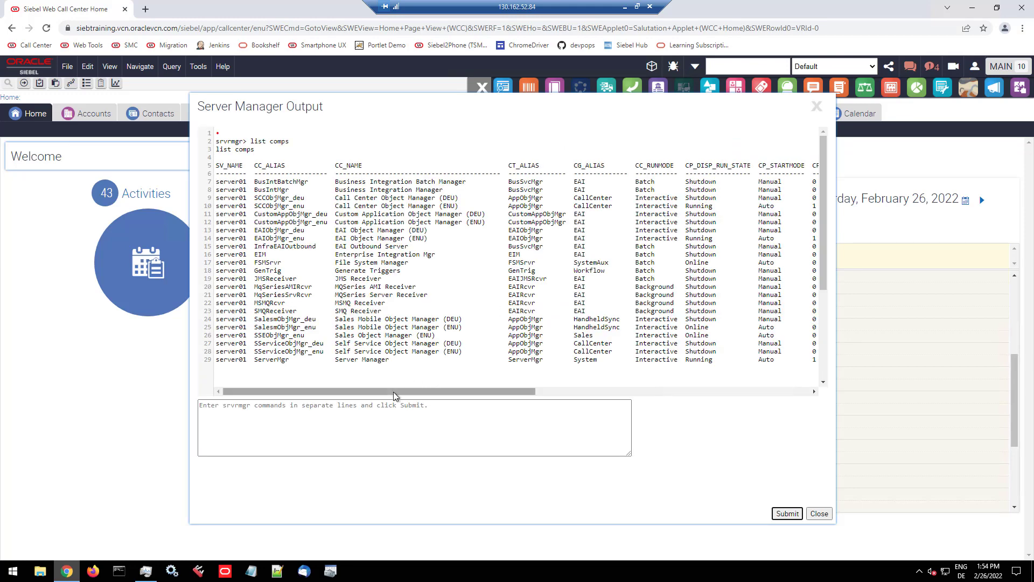
left_click_drag(393, 392, 288, 397)
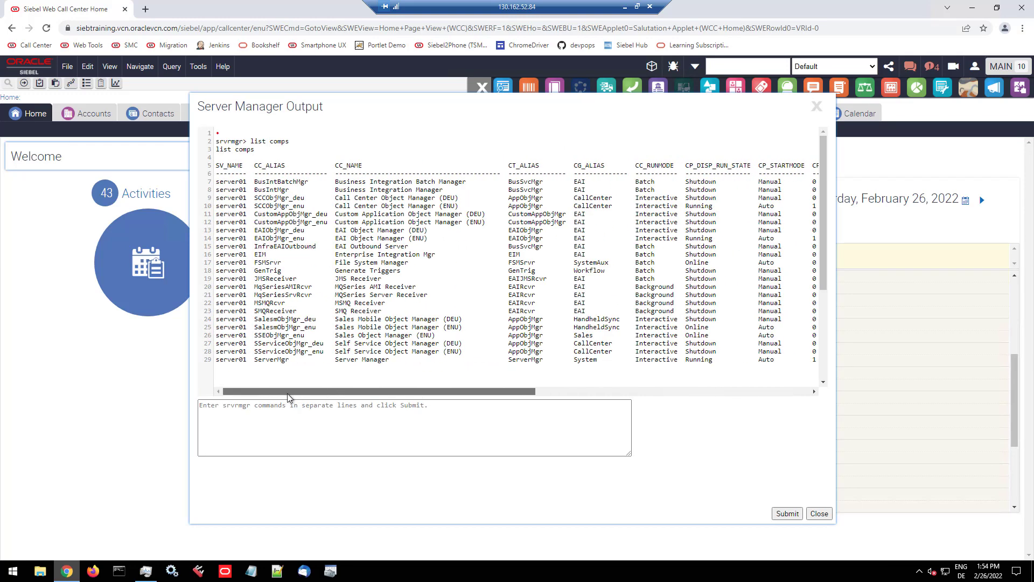
Step: Submit the command list param sarm% for comp sccobjmgr_enu, check the SARMLevel value, and close the Server Manager output
left_click(338, 418)
type("list")
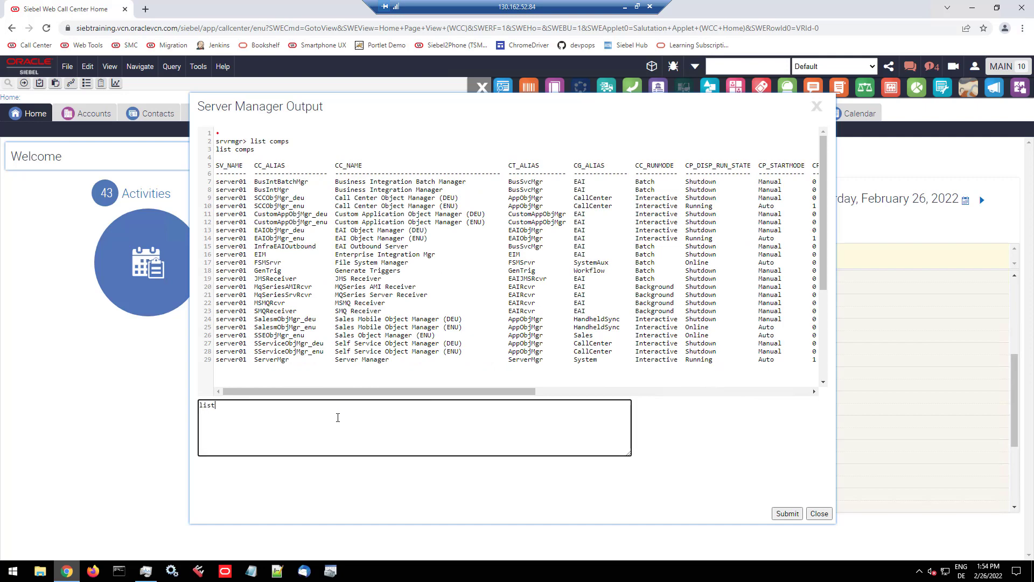
type(" param sarm% for comp sccobjmgr_enu")
left_click(785, 512)
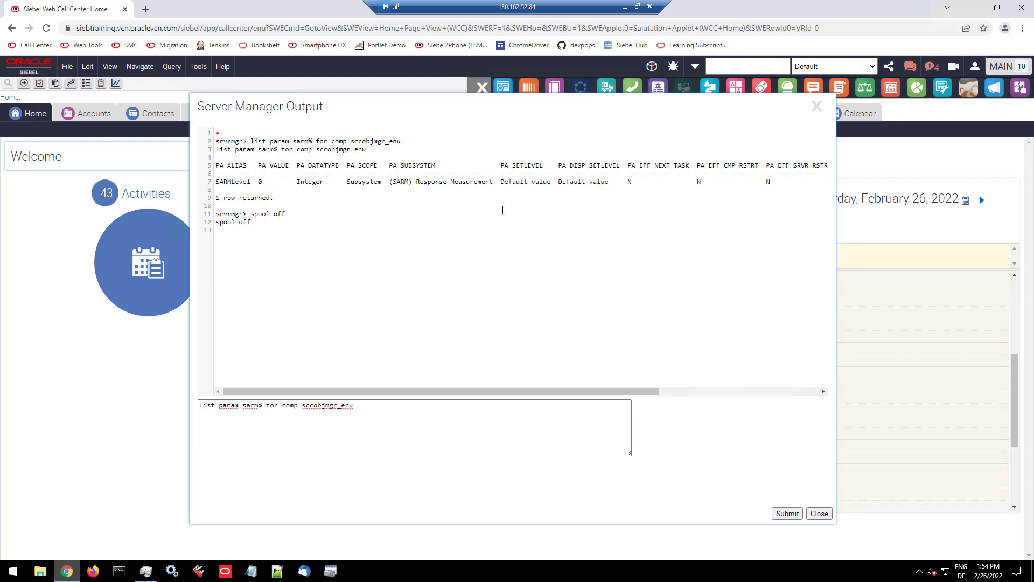
left_click_drag(235, 185, 271, 183)
left_click(820, 514)
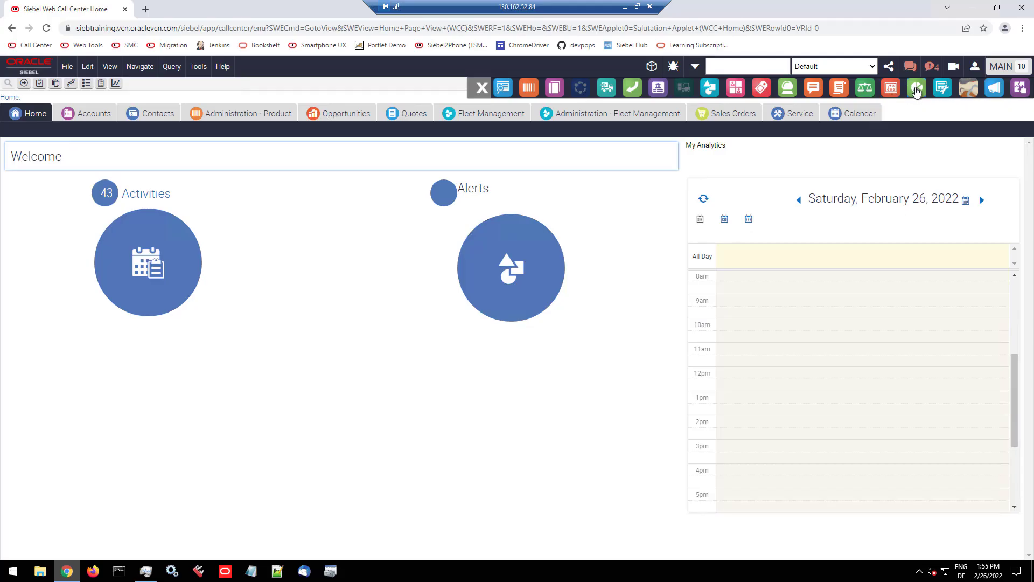
Step: Open Server Status with the prefilled credentials, look through the component list for the Call Center Object Manager (ENU), and close it
left_click(916, 91)
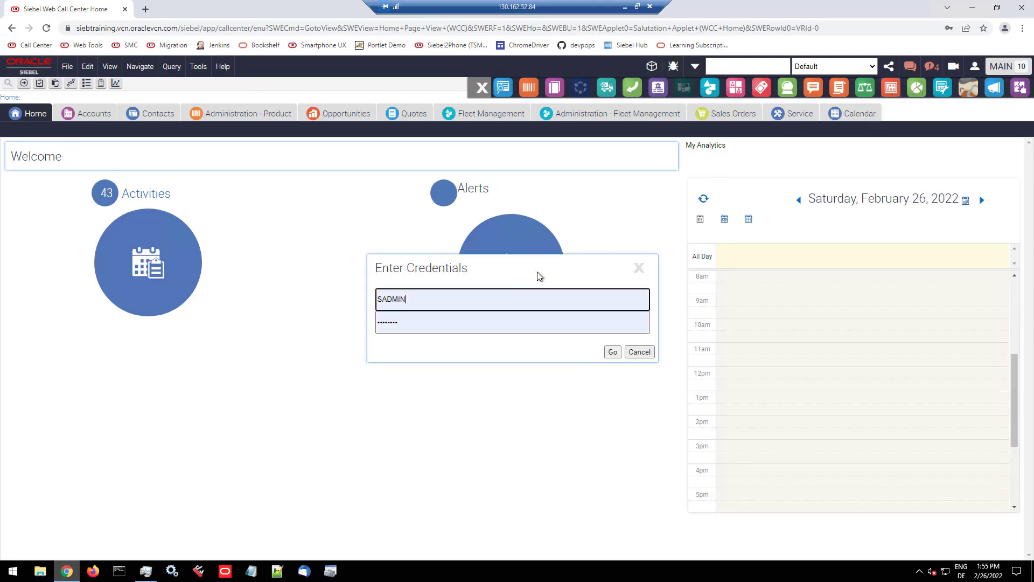
left_click(612, 354)
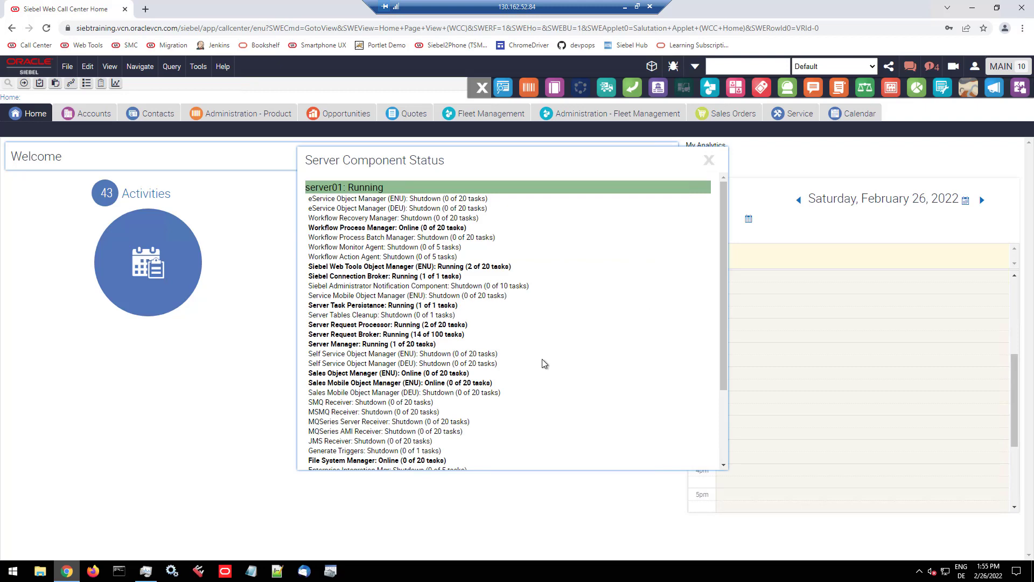
scroll(542, 359, "down", 2)
scroll(542, 360, "up", 2)
scroll(542, 365, "down", 2)
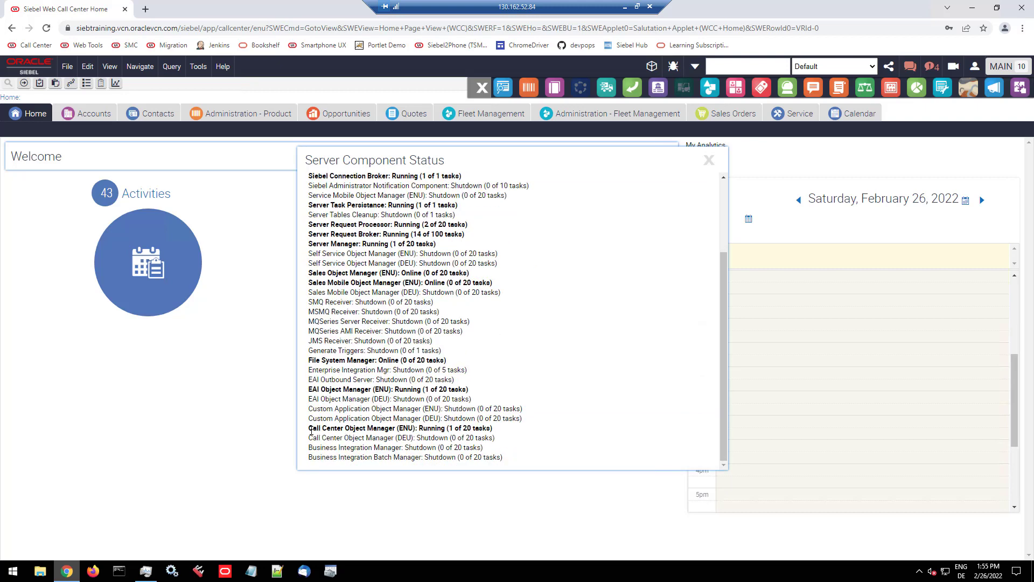
left_click_drag(311, 431, 529, 435)
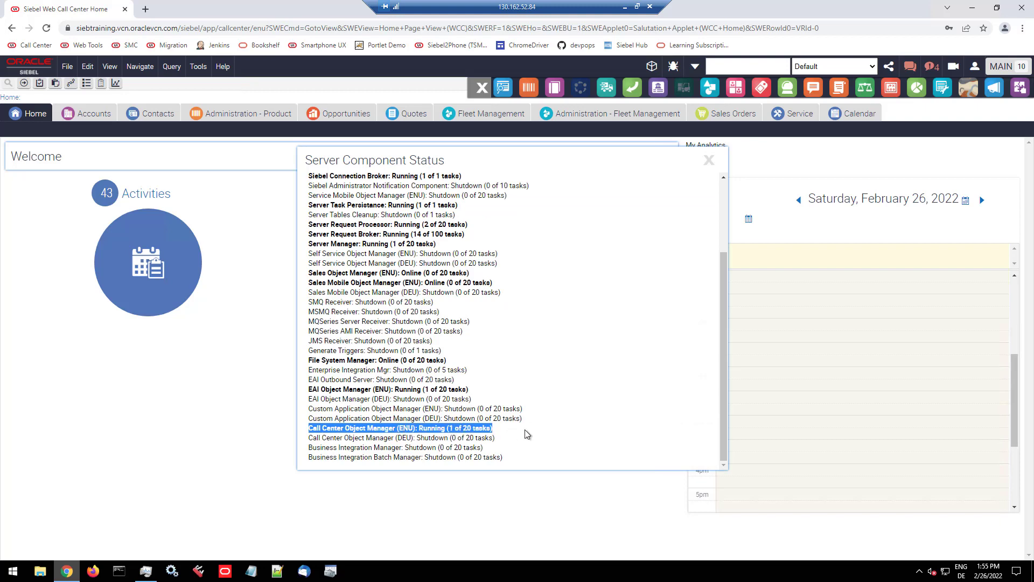
left_click(710, 165)
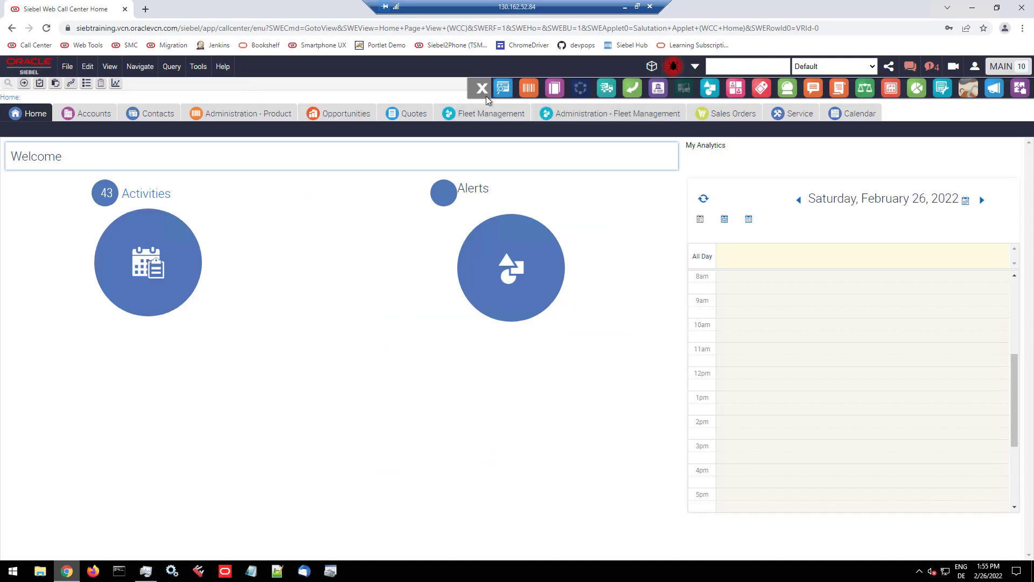
Step: Close the devpops icon bar, then add Test Automation Check, Start SARM, Stop SARM and Show SARM Stats to the devpops menu and save
left_click(485, 95)
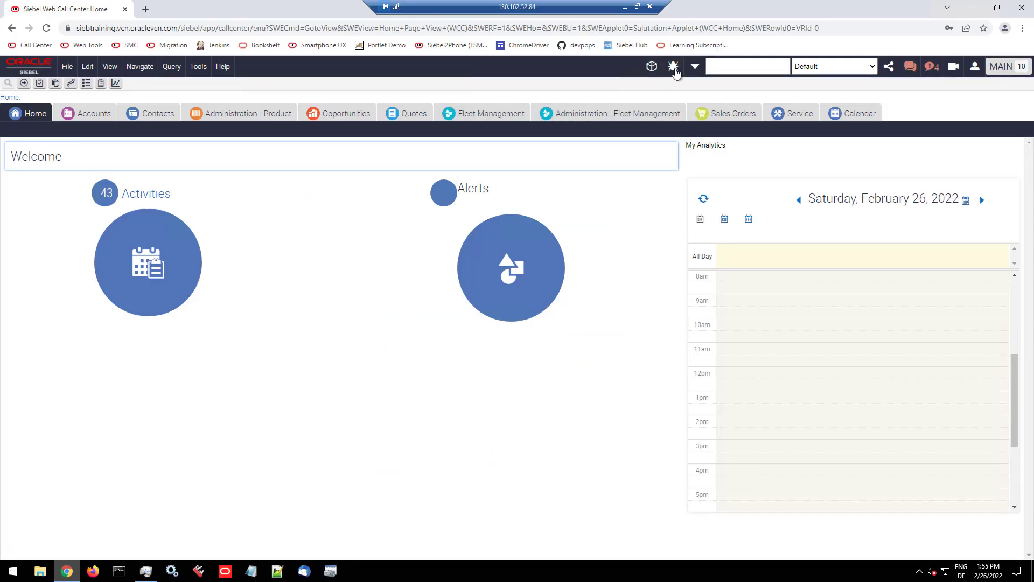
left_click(673, 67)
left_click(761, 89)
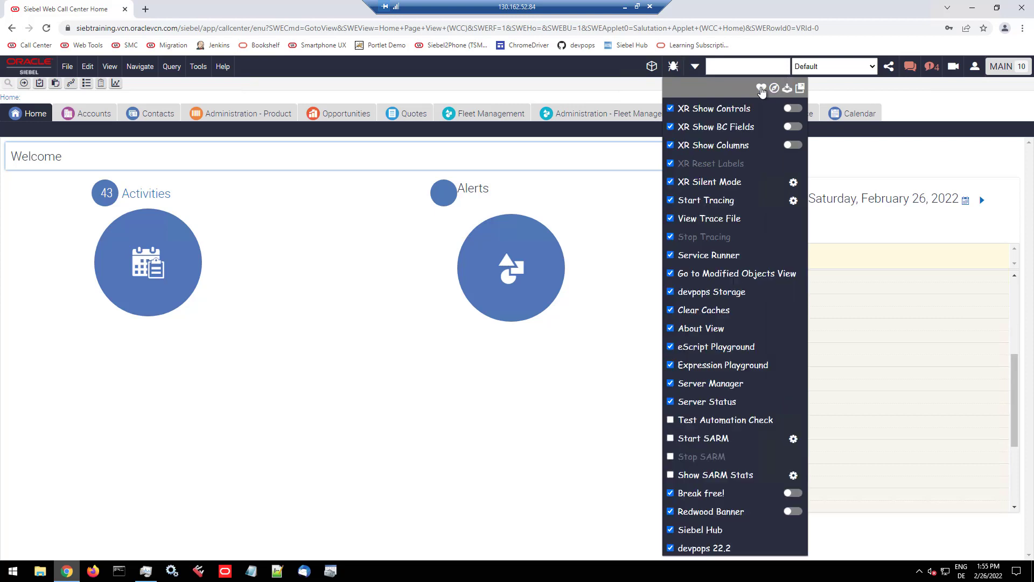
left_click(672, 421)
left_click(672, 439)
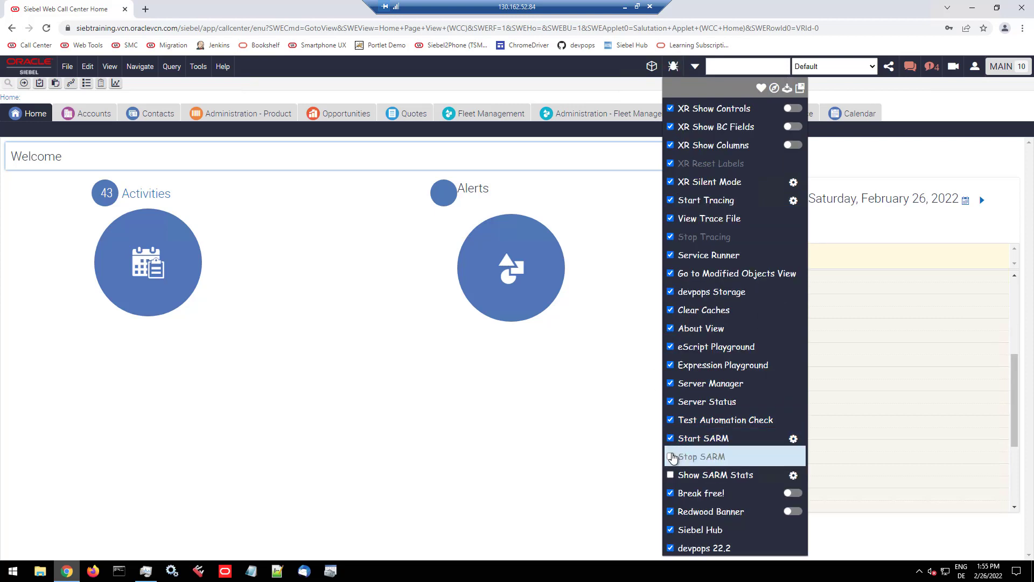
left_click(671, 457)
left_click(671, 474)
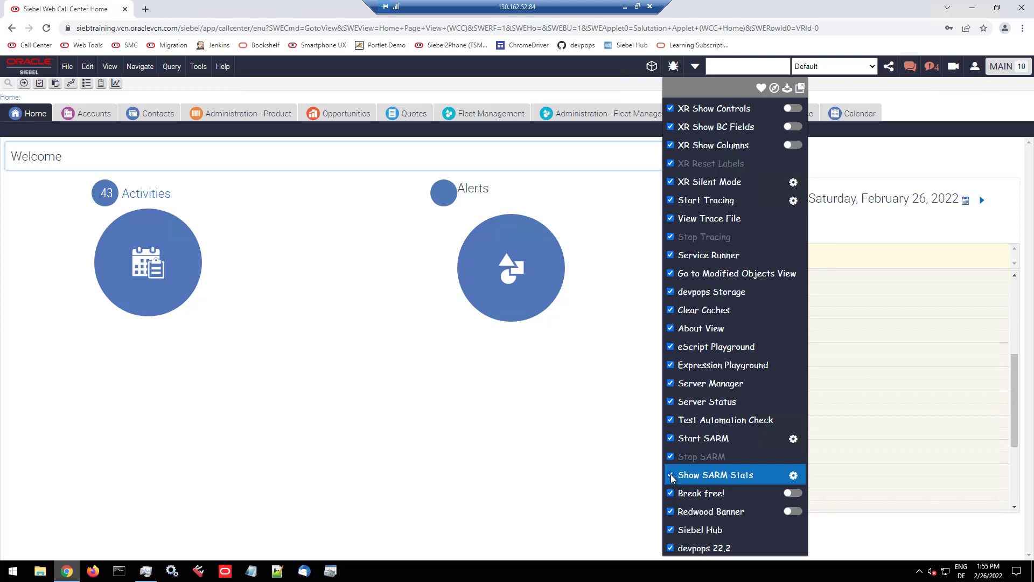
left_click(783, 89)
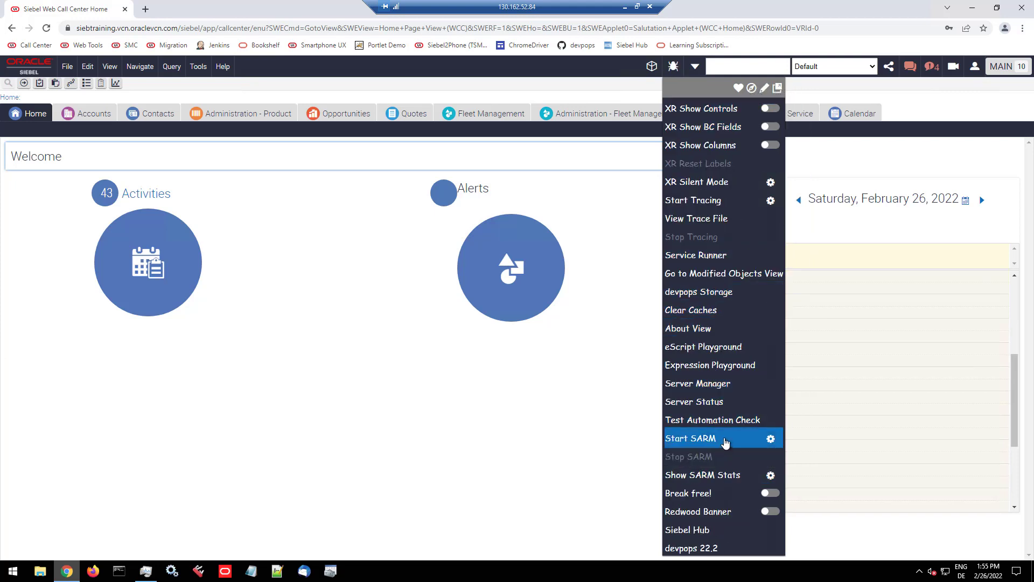
Step: Start SARM for component SCCObjMgr_enu on server01 with file path C:\Siebel\ses\siebsrvr\temp and a duration of 300 seconds
left_click(771, 439)
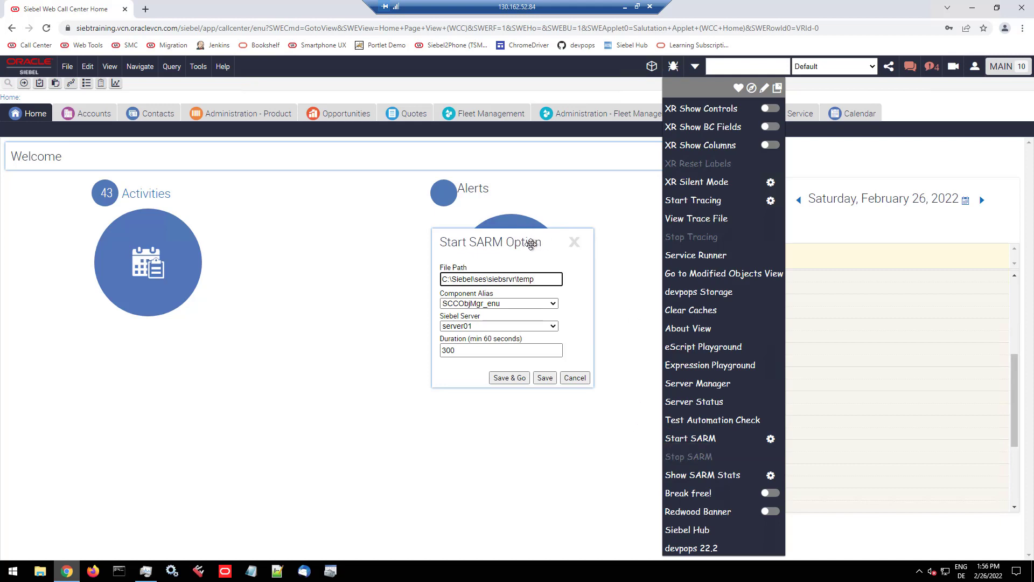
mouse_move(595, 262)
left_mouse_down()
mouse_move(624, 263)
mouse_move(614, 263)
left_mouse_up()
left_click_drag(542, 279, 429, 284)
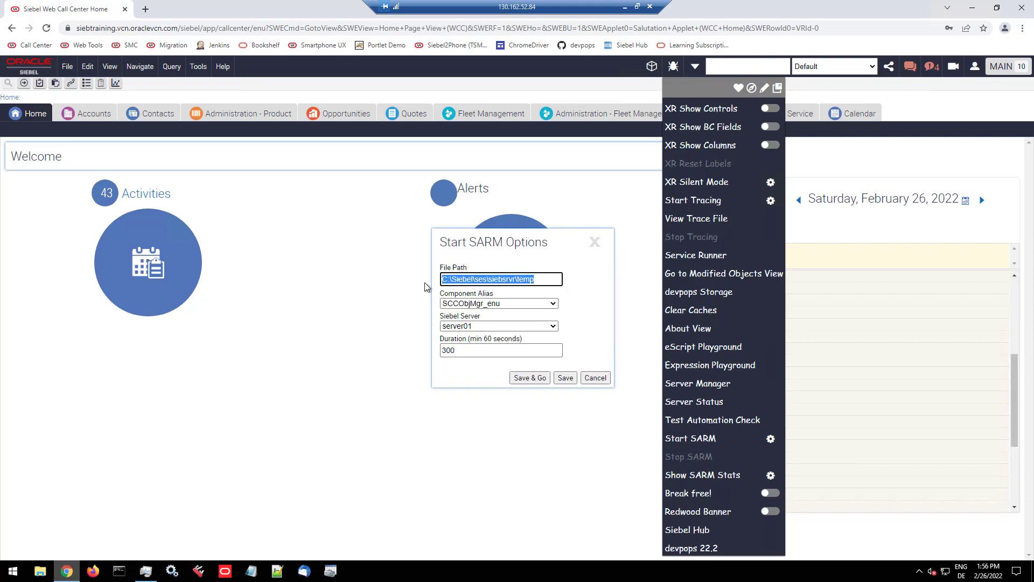
left_click(460, 305)
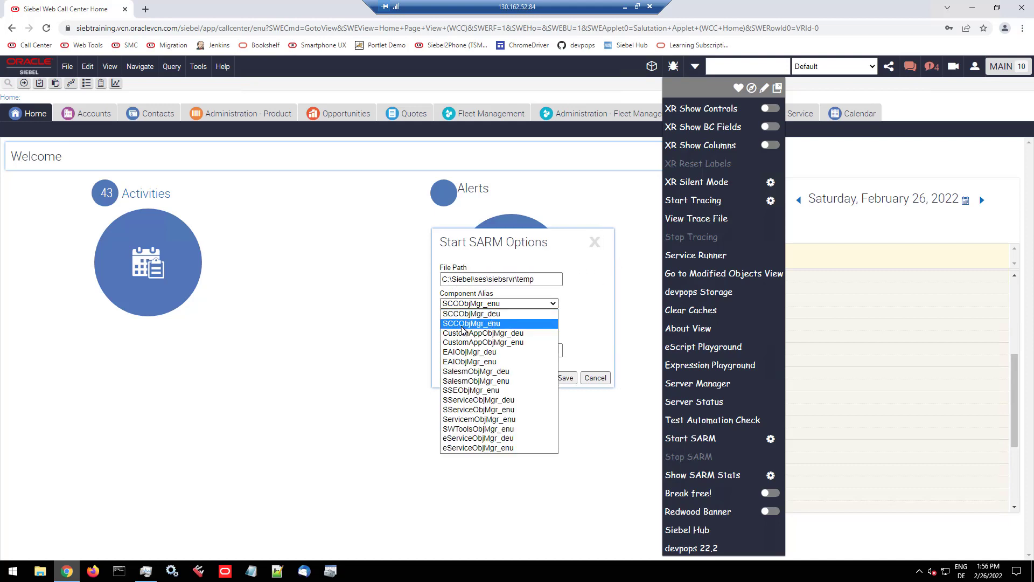
left_click(463, 325)
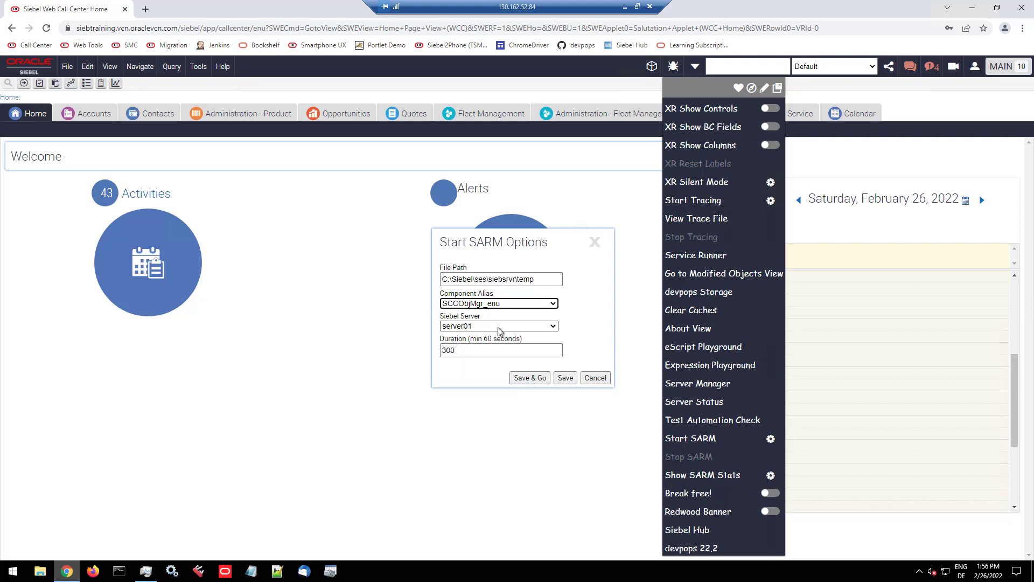
left_click(475, 351)
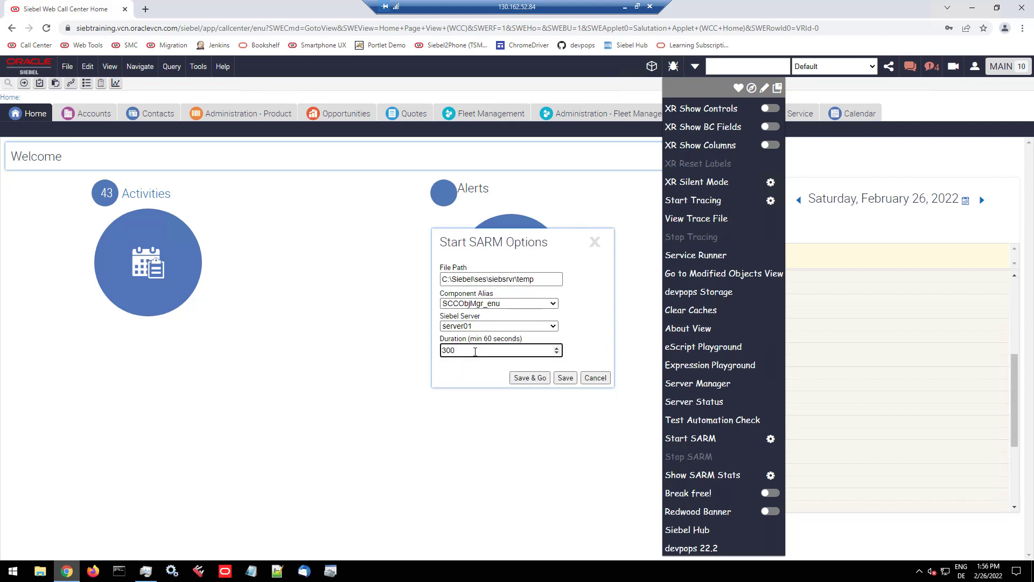
left_click(526, 379)
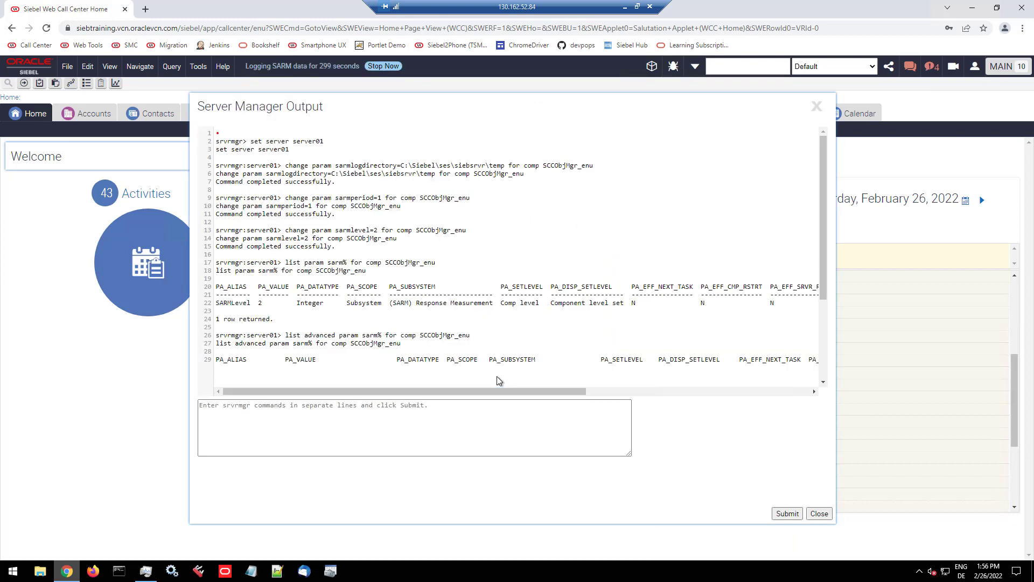
Step: Check the SARMLevel value and the advanced SARM parameters in the Server Manager output, and close it
left_click_drag(216, 303, 275, 305)
scroll(277, 326, "down", 2)
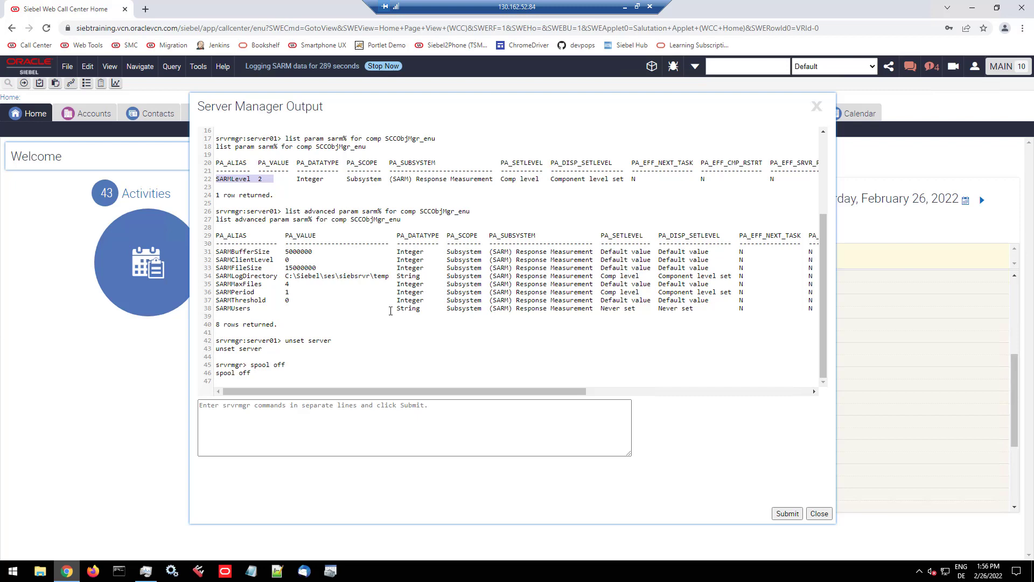
scroll(391, 311, "up", 2)
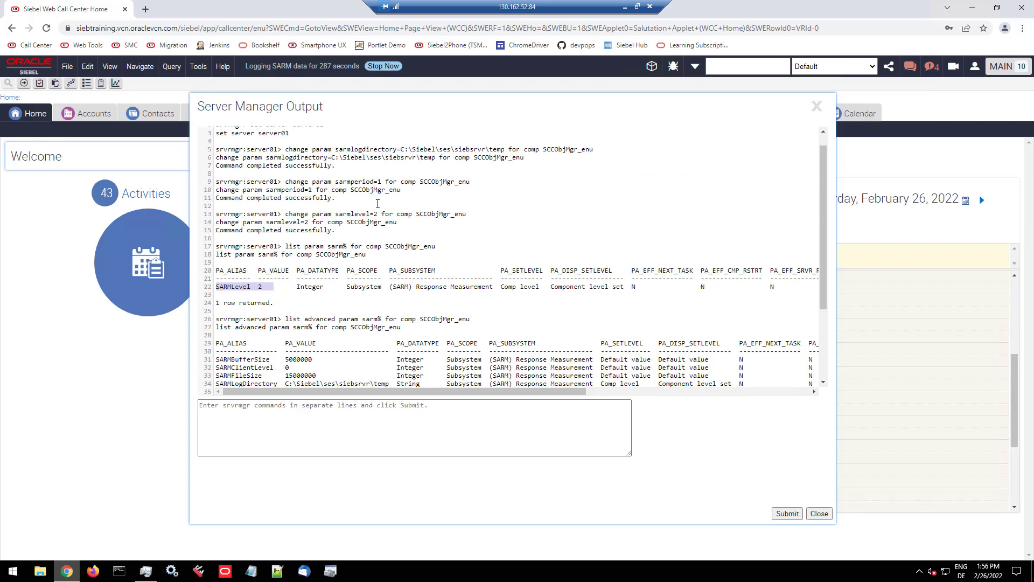
left_click(820, 514)
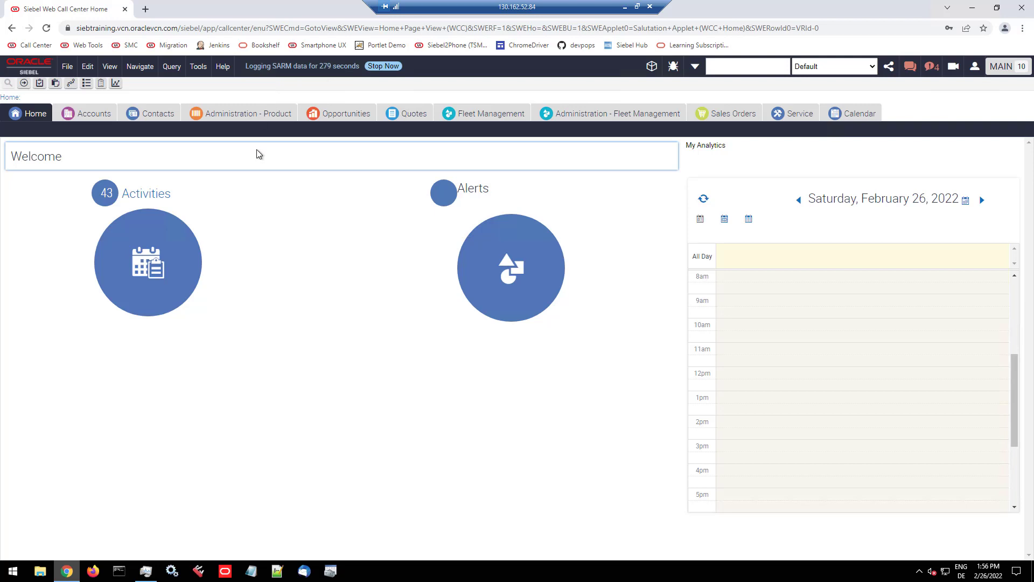
Step: Create a service order for the account A.E.Sorenson & Associates, open its line items, and submit the order
left_click(83, 114)
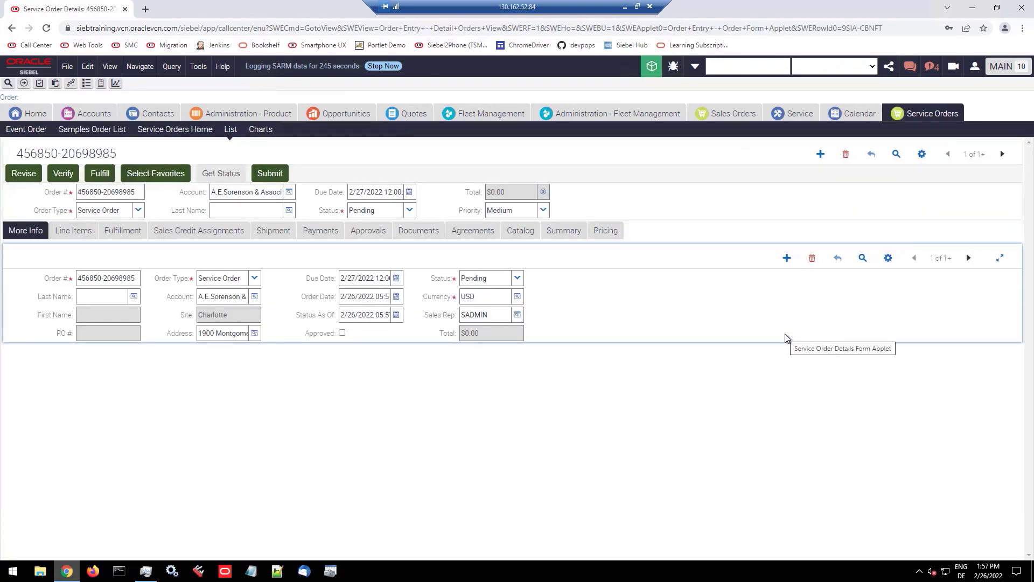
left_click(73, 230)
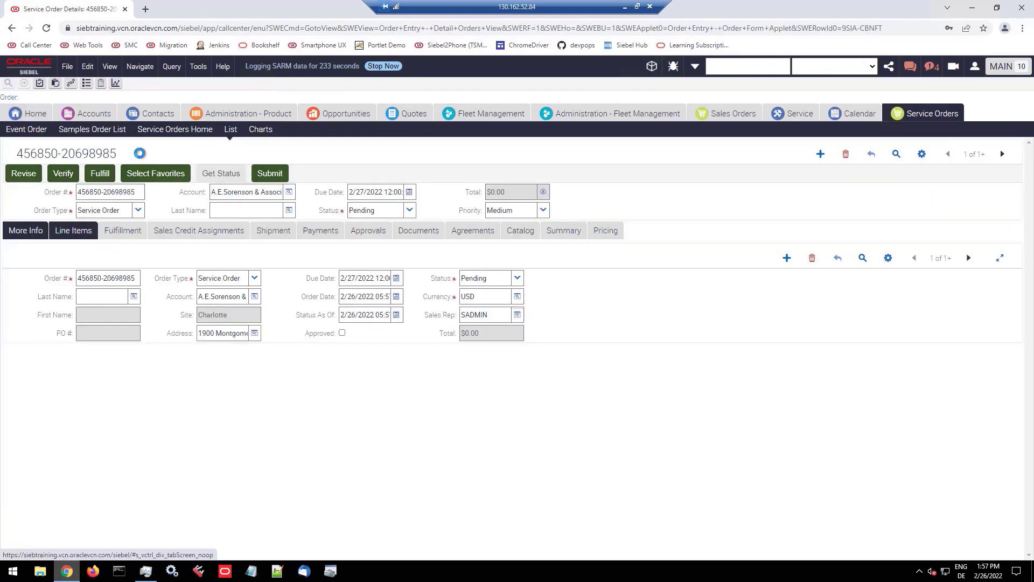
left_click(278, 175)
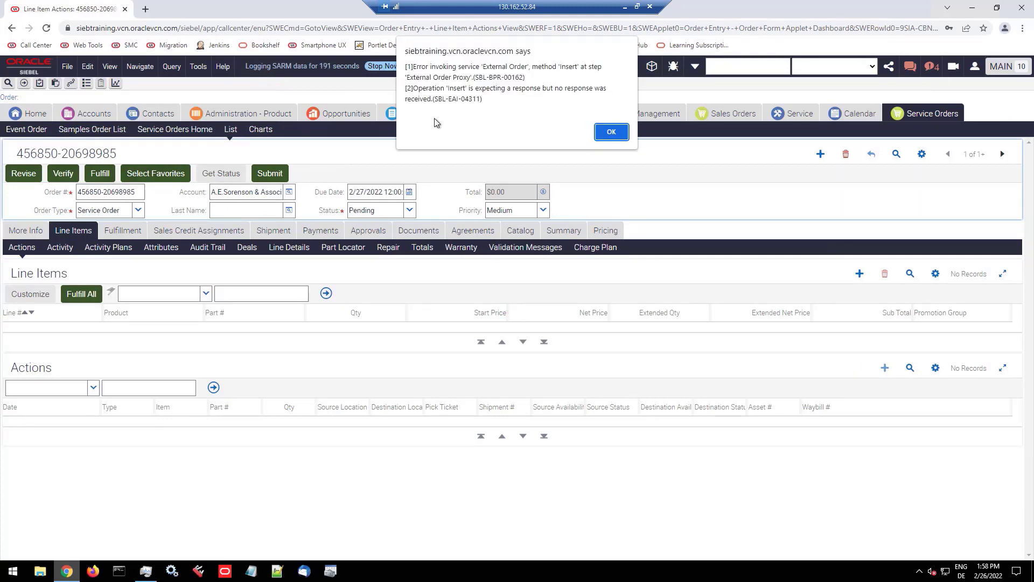
key("Return")
Step: Open the HiSpeed Solution quote's catalog and stop the running SARM logging, closing the Server Manager output
left_click(414, 113)
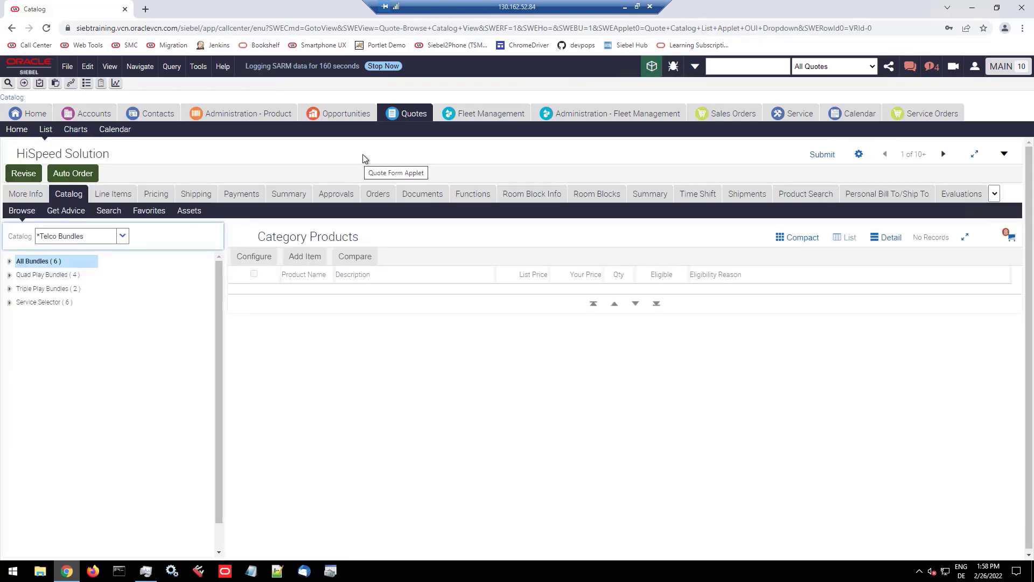
left_click(384, 65)
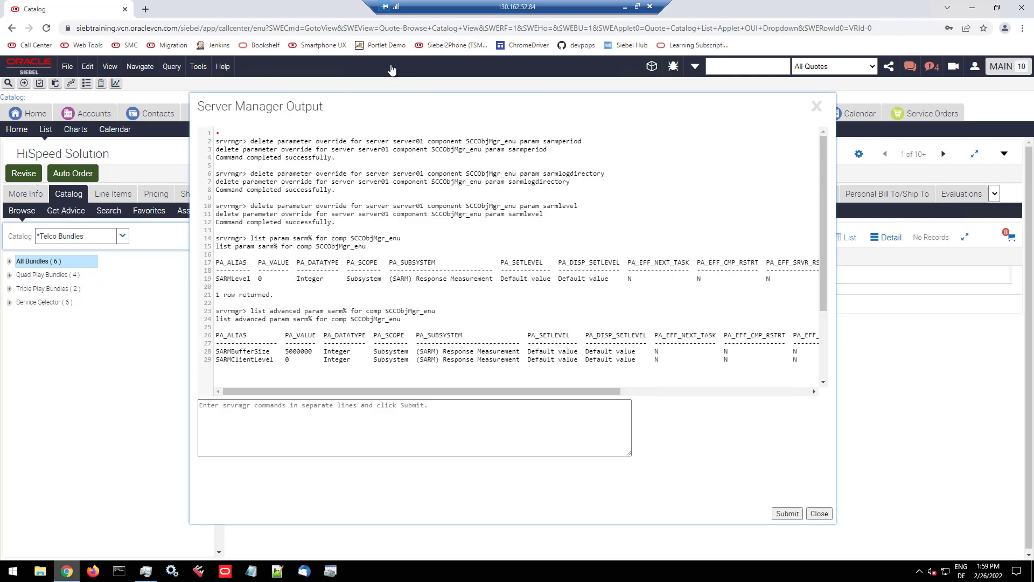
left_click(818, 512)
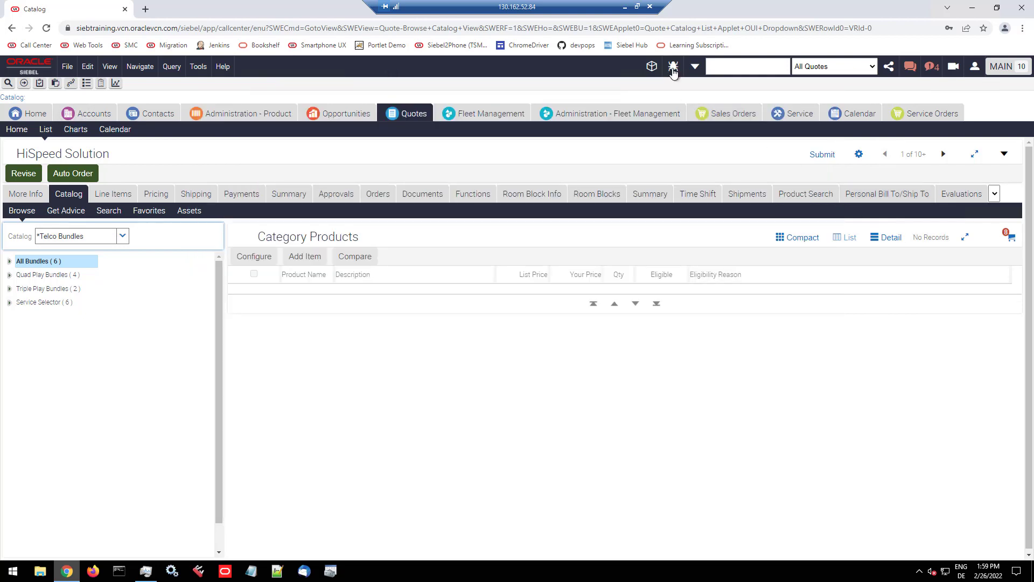
Step: Show the SARM stats grouped by area with output type chart, keeping the prefilled start and end times
left_click(674, 69)
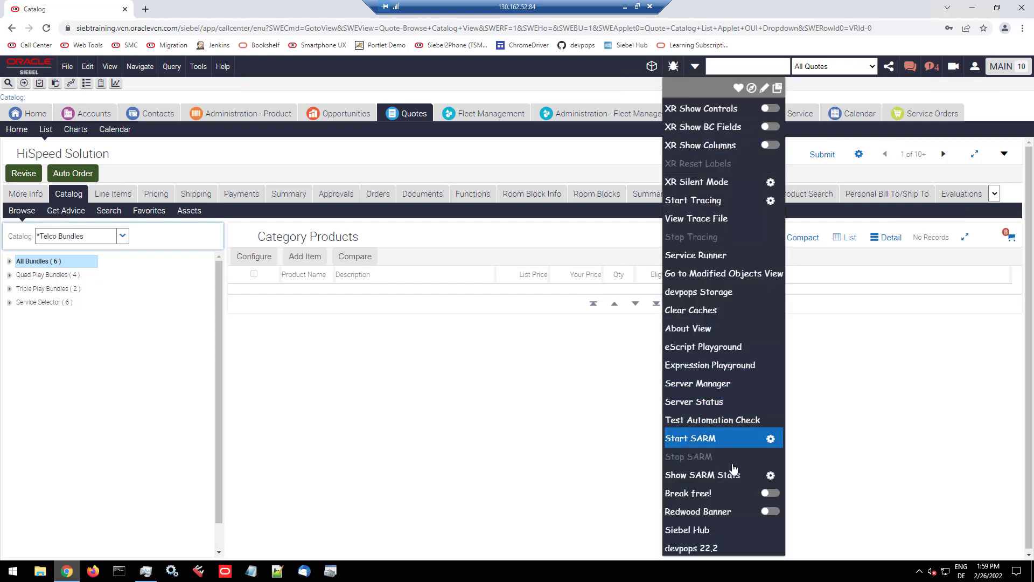
left_click(770, 475)
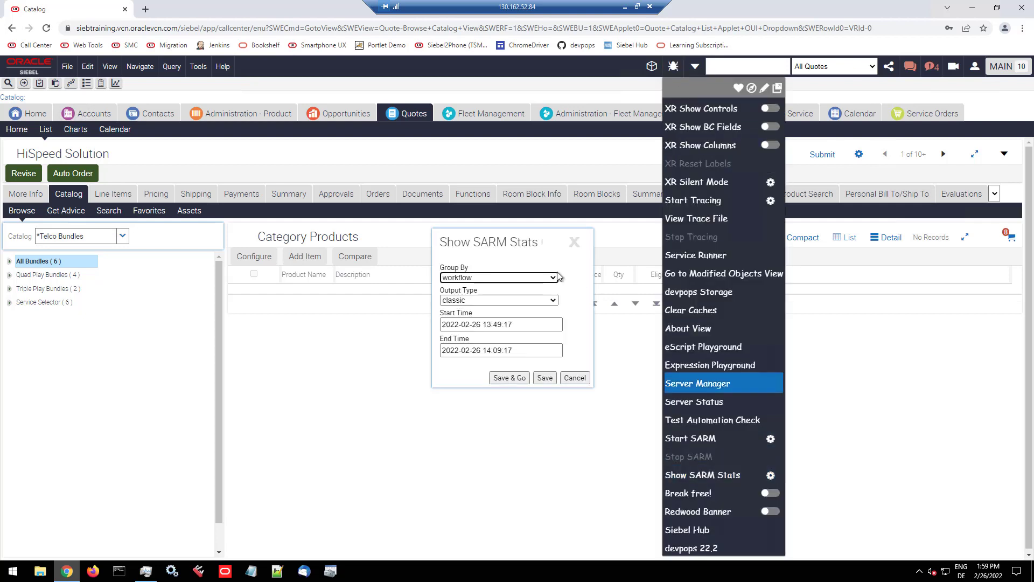
left_click(558, 275)
left_click(487, 286)
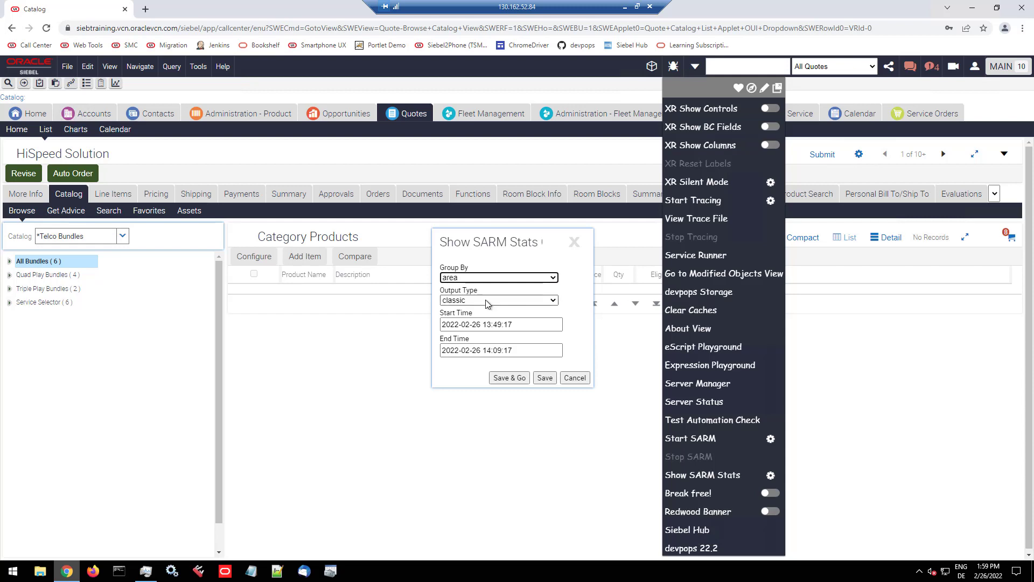
left_click(487, 301)
left_click(481, 318)
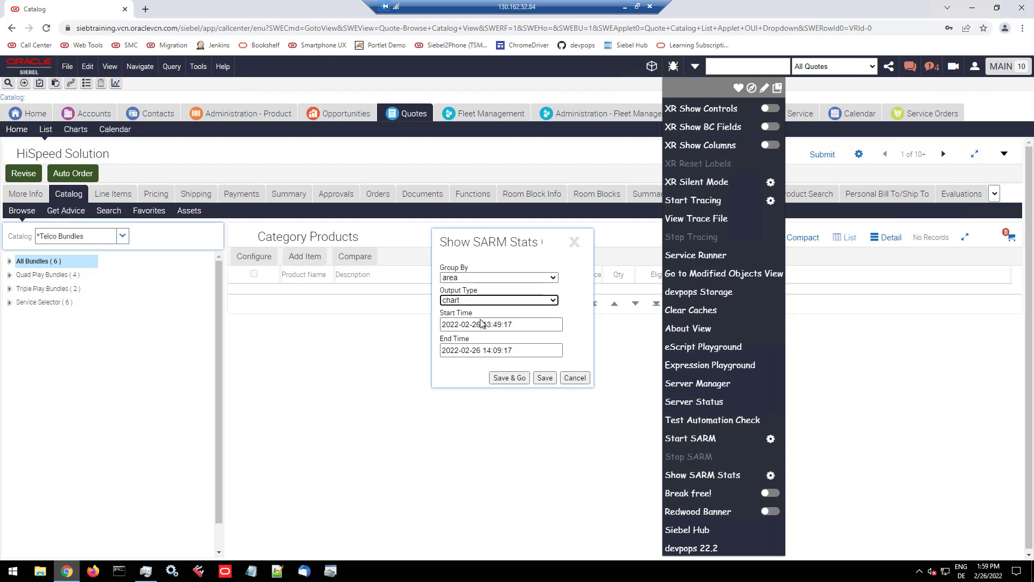
left_click(486, 325)
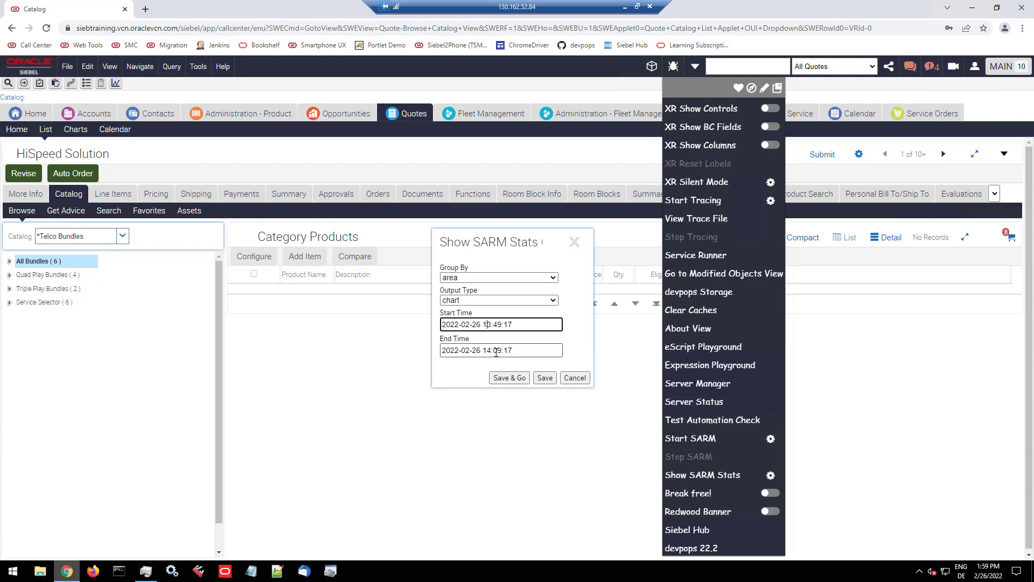
left_click(512, 380)
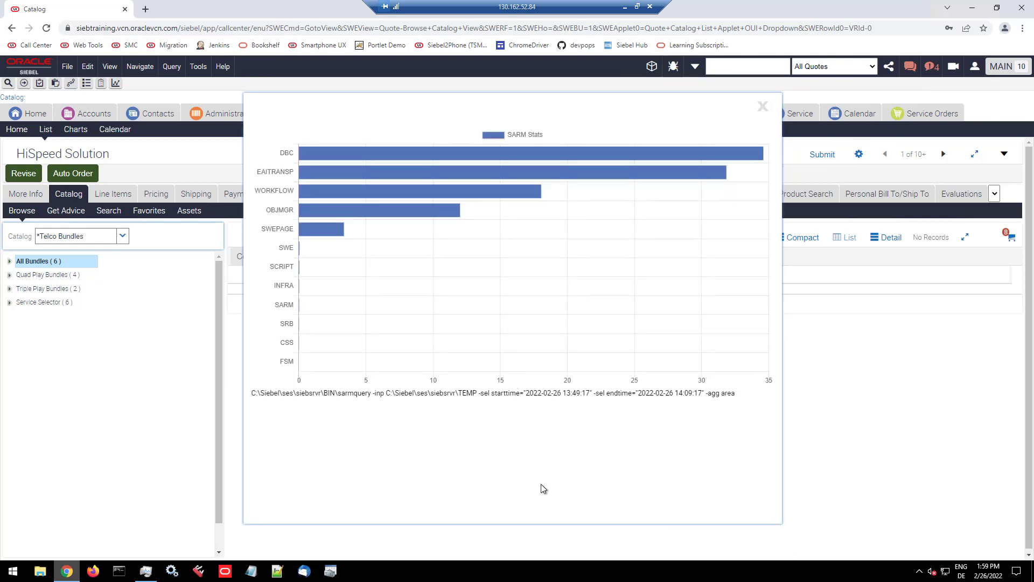
Step: Examine the EAITRANSP and OBJMGR bars in the SARM area chart and close it
mouse_move(383, 173)
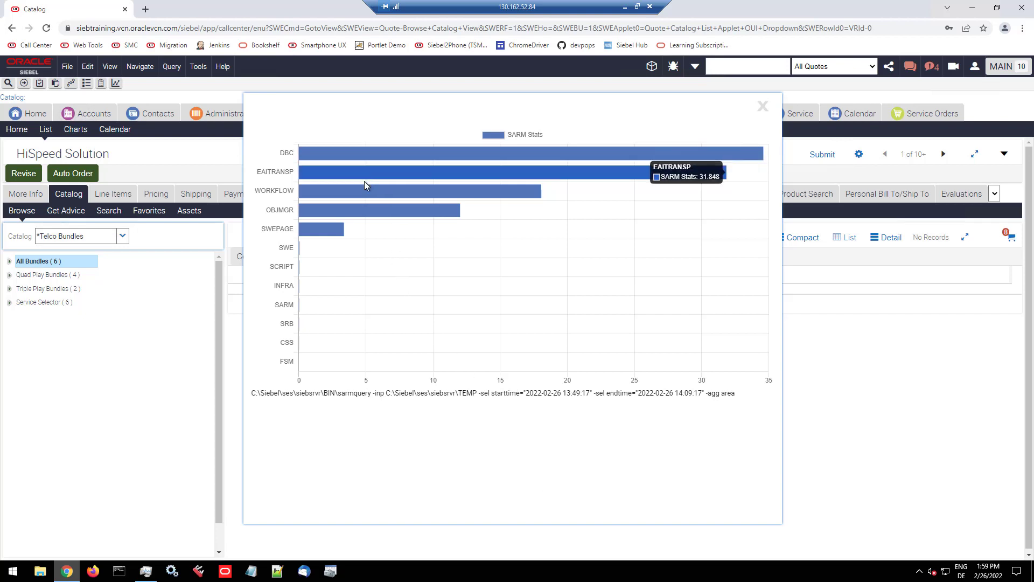
mouse_move(329, 210)
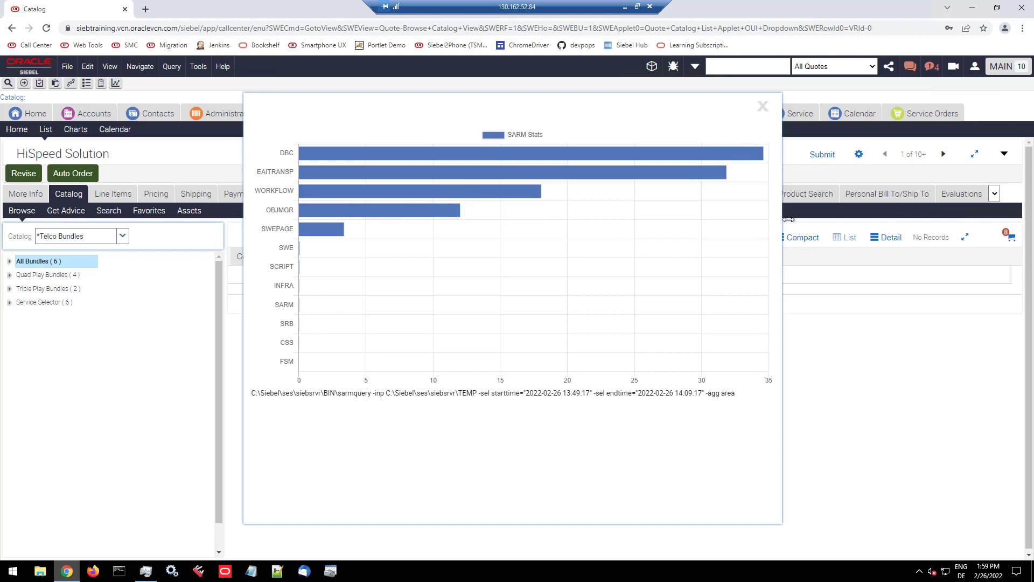
left_click(763, 109)
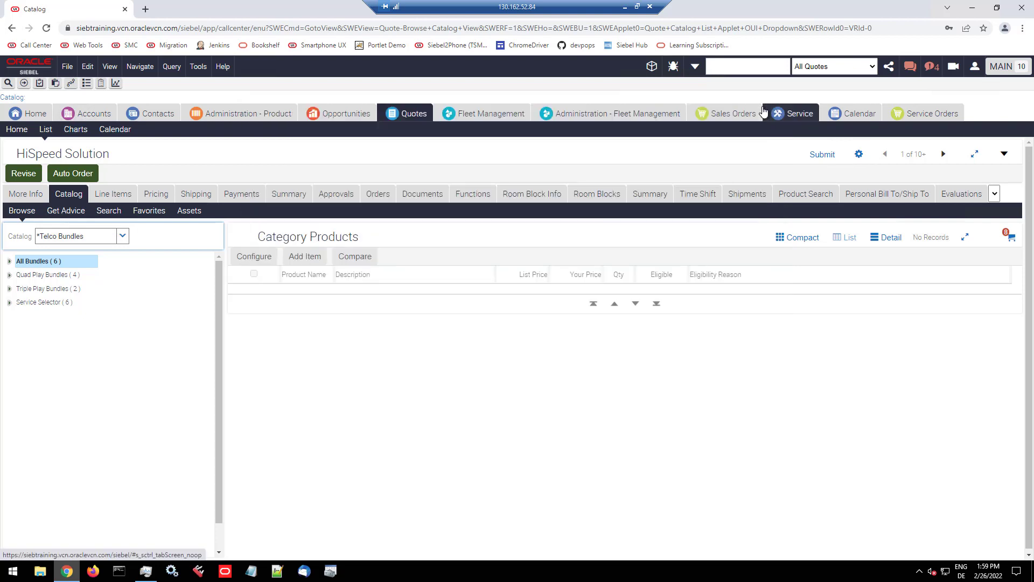
Step: Show the SARM stats chart grouped by subarea, inspect the EAITRANSP_TRANSPORT_RECEIVE_MESSAGE bar, and close the chart
left_click(673, 67)
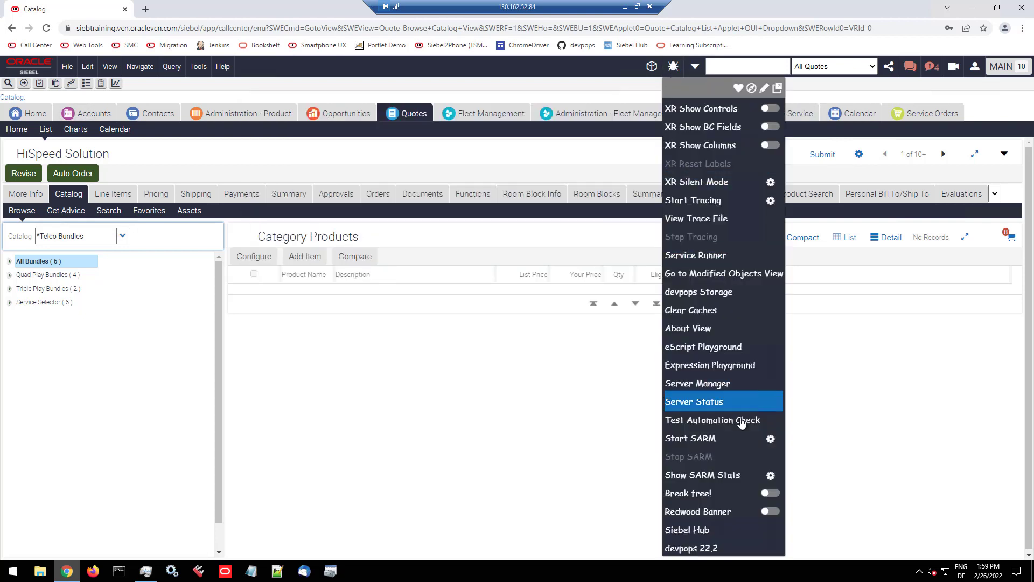
left_click(771, 475)
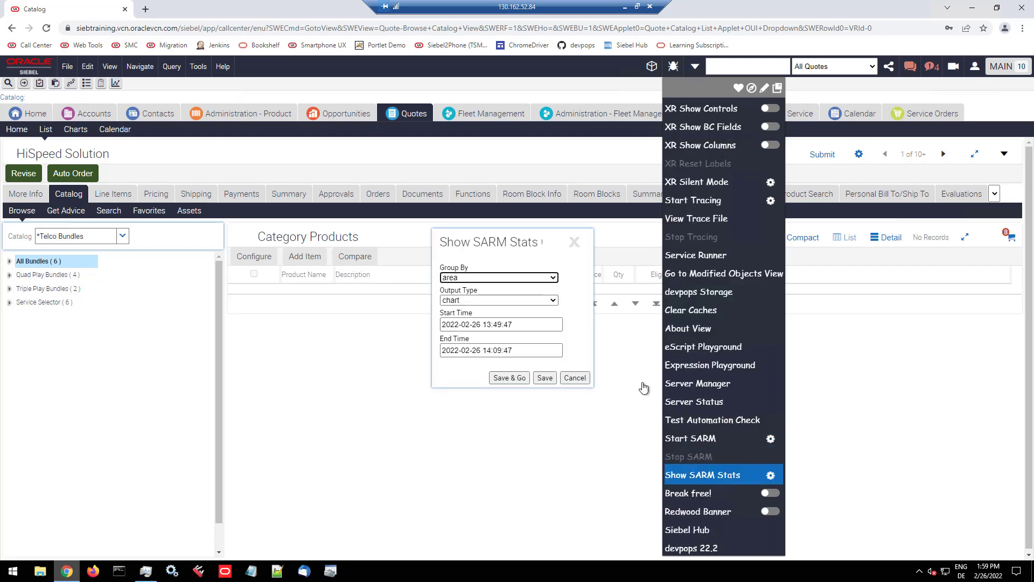
left_click(552, 278)
left_click(470, 297)
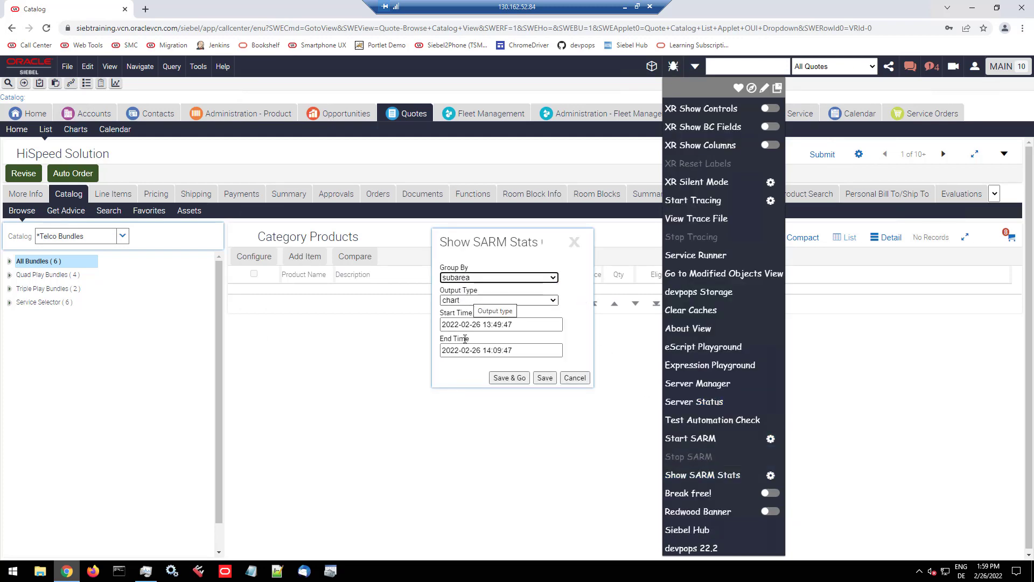
left_click(503, 378)
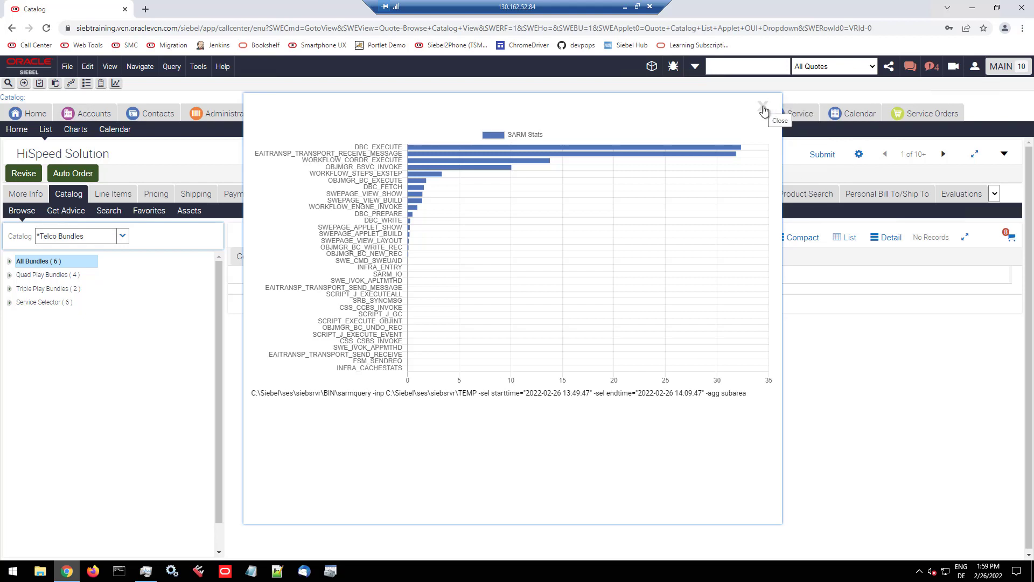
mouse_move(453, 155)
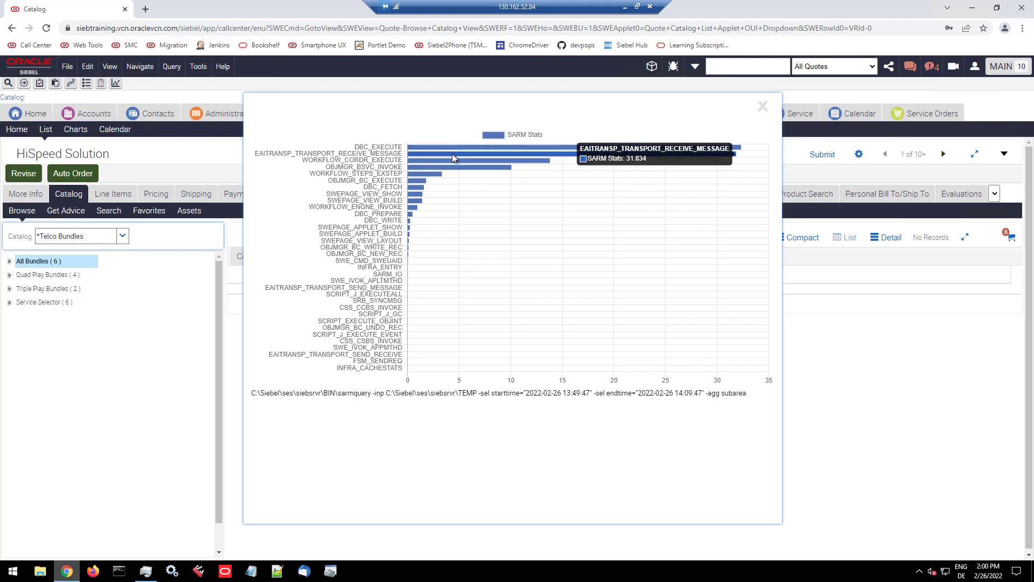
left_click(761, 107)
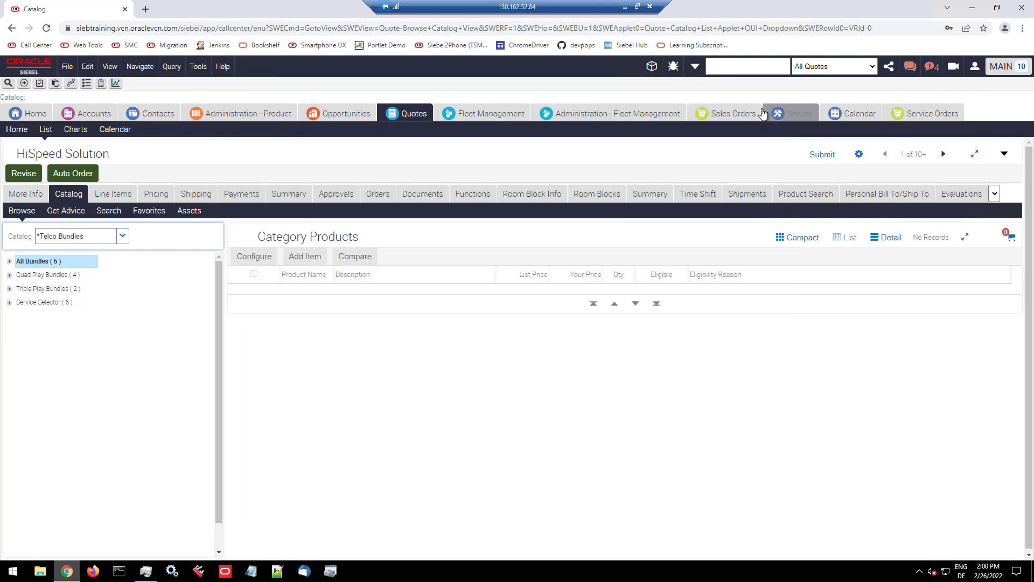
Step: Show the SARM stats grouped by workflow with output type classic
left_click(674, 70)
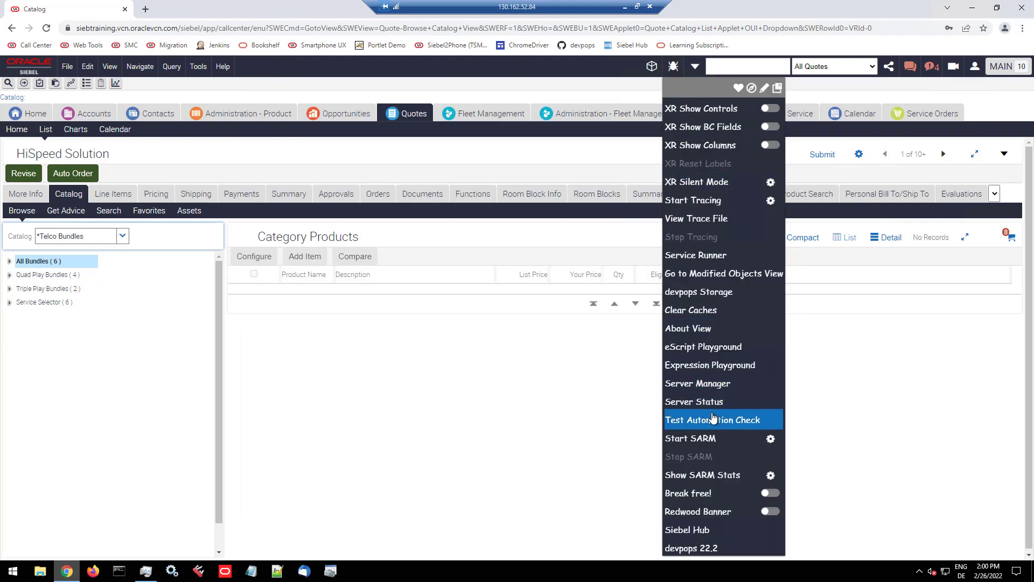
left_click(771, 475)
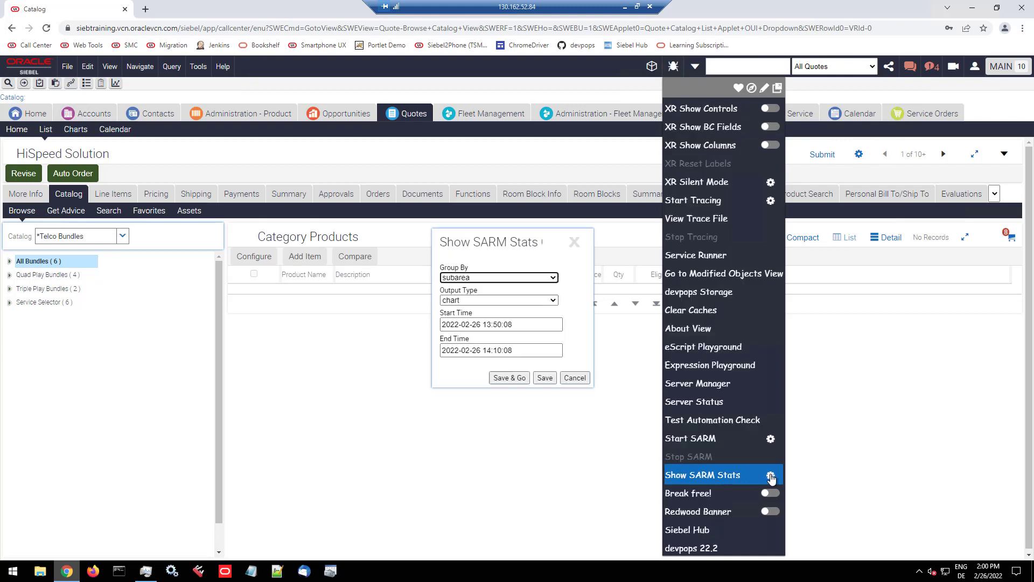
left_click(553, 277)
left_click(473, 308)
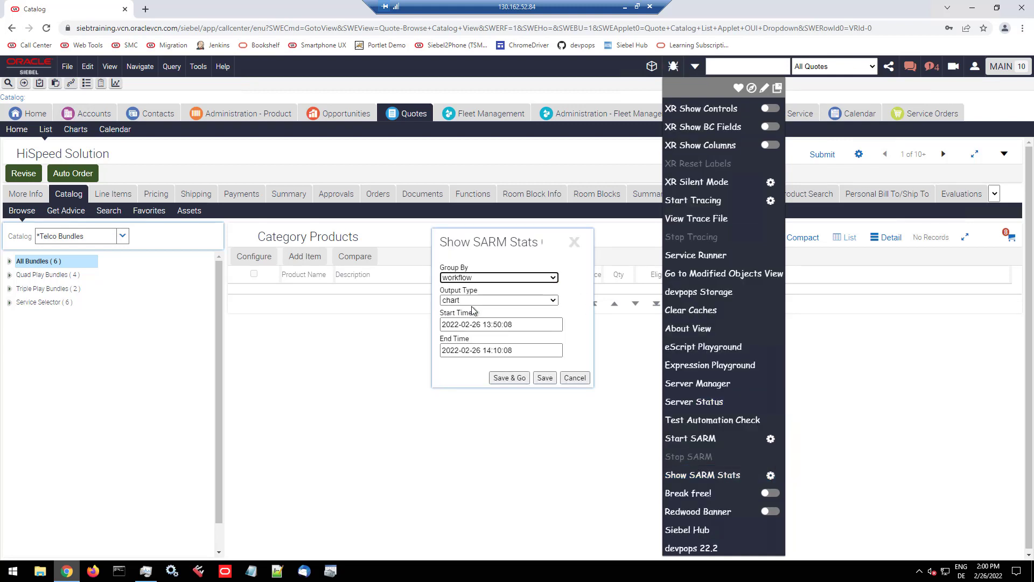
left_click(473, 300)
left_click(466, 327)
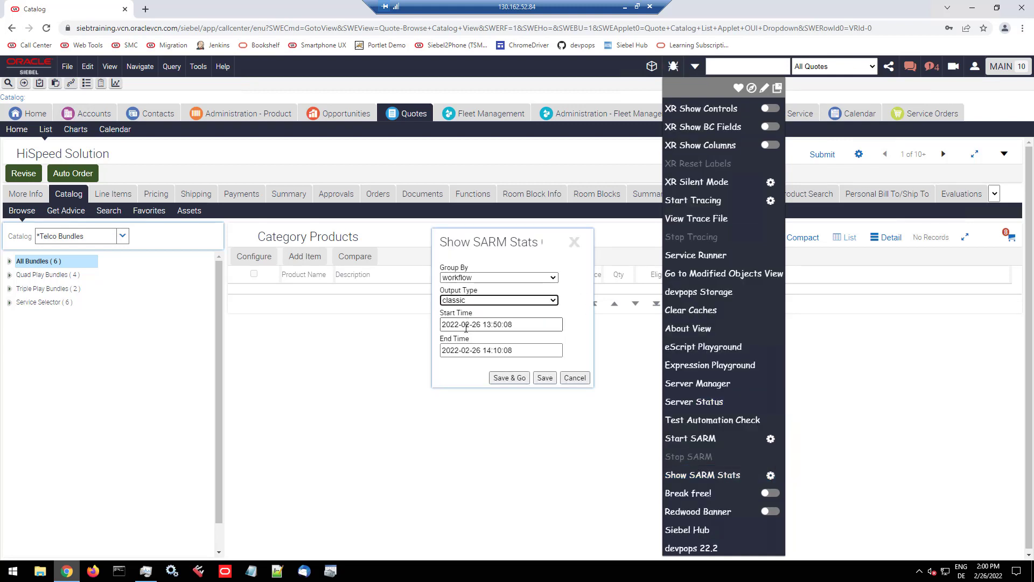
left_click(511, 379)
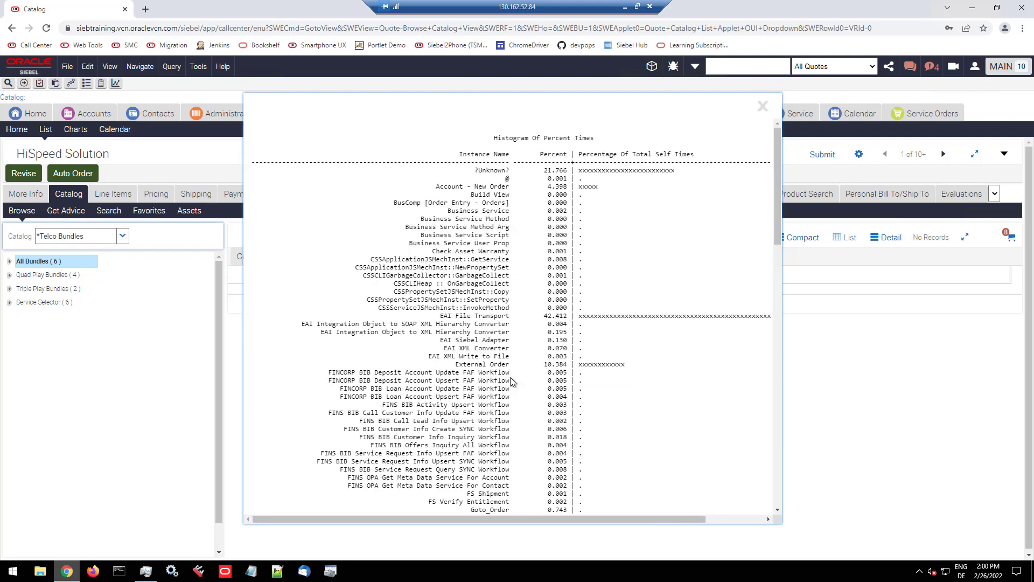
Step: Examine the SARM workflow histogram, highlighting the EAI File Transport and Submit Order ASI entries, and review the sarmquery command beneath it
scroll(524, 356, "down", 3)
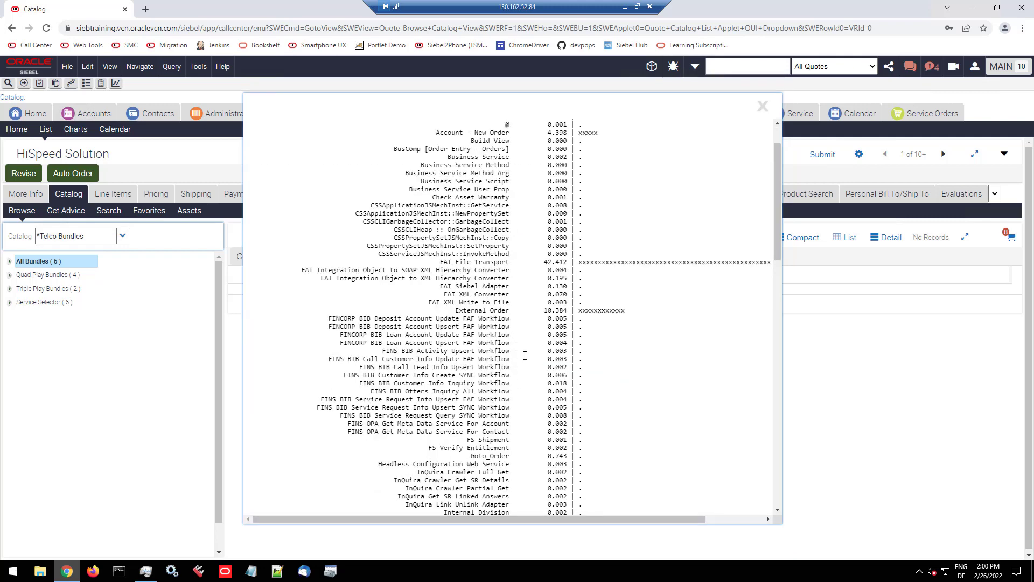
scroll(525, 356, "up", 1)
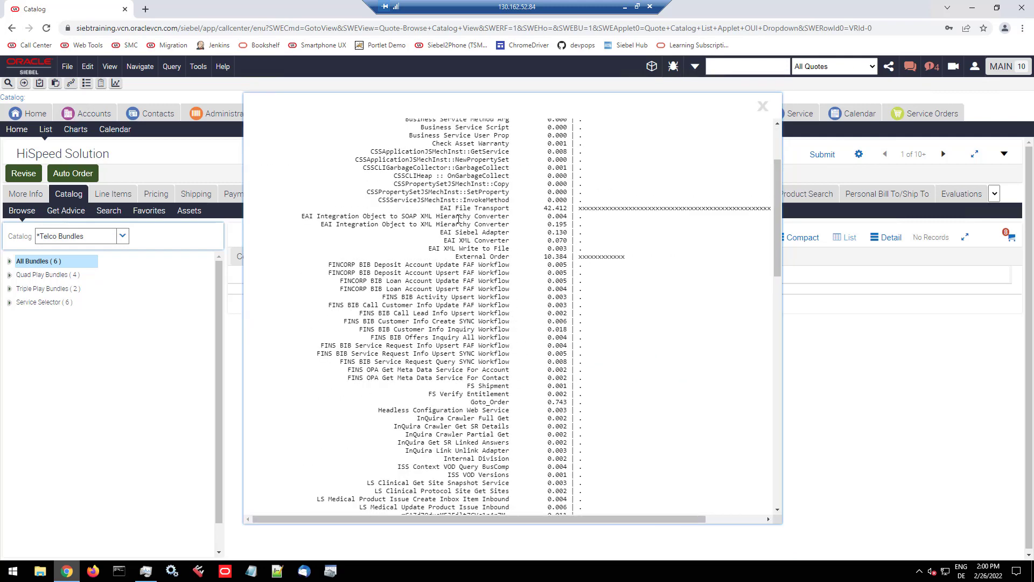
left_click_drag(439, 208, 513, 208)
scroll(558, 215, "up", 2)
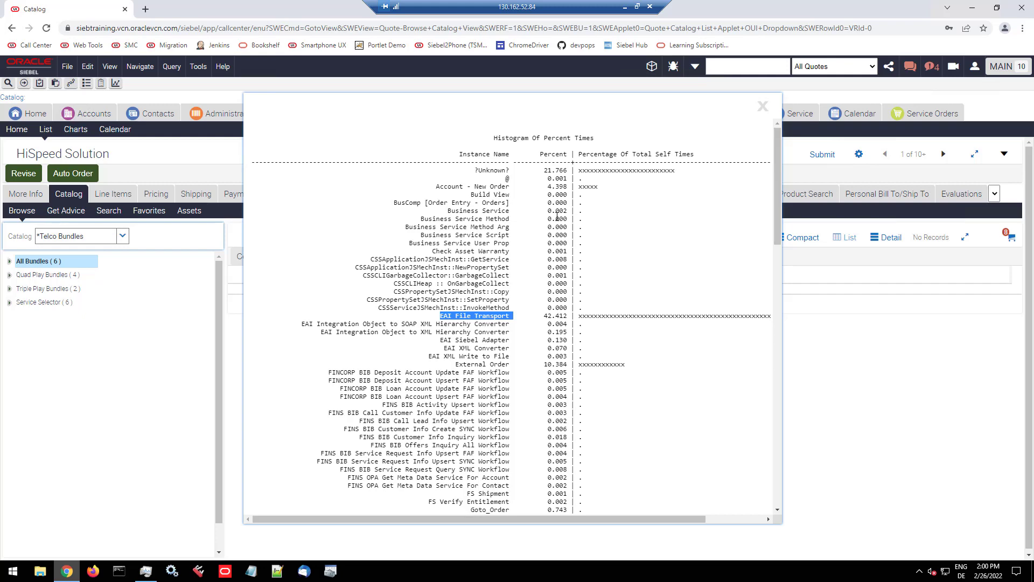
scroll(558, 217, "down", 10)
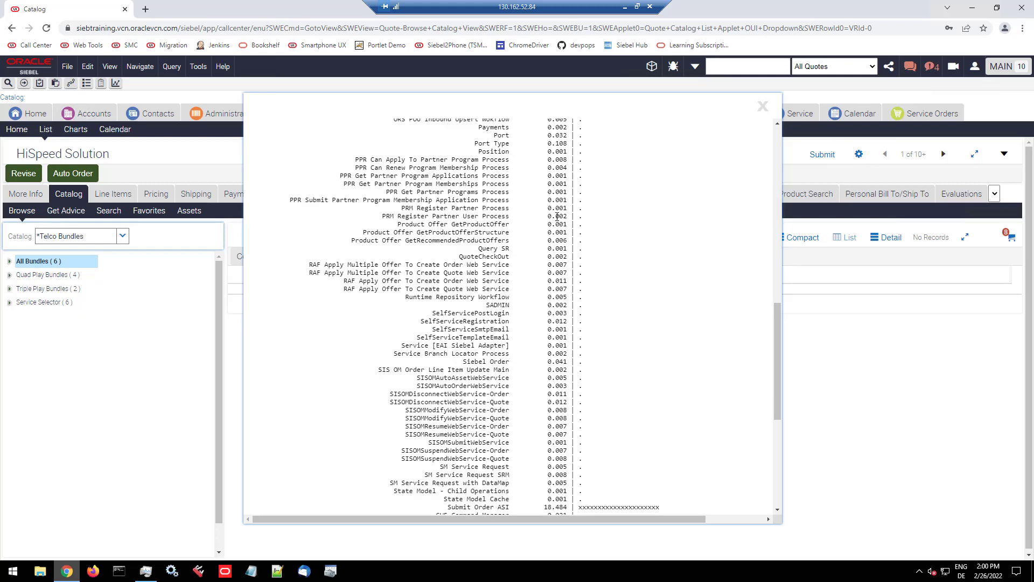
scroll(558, 217, "down", 4)
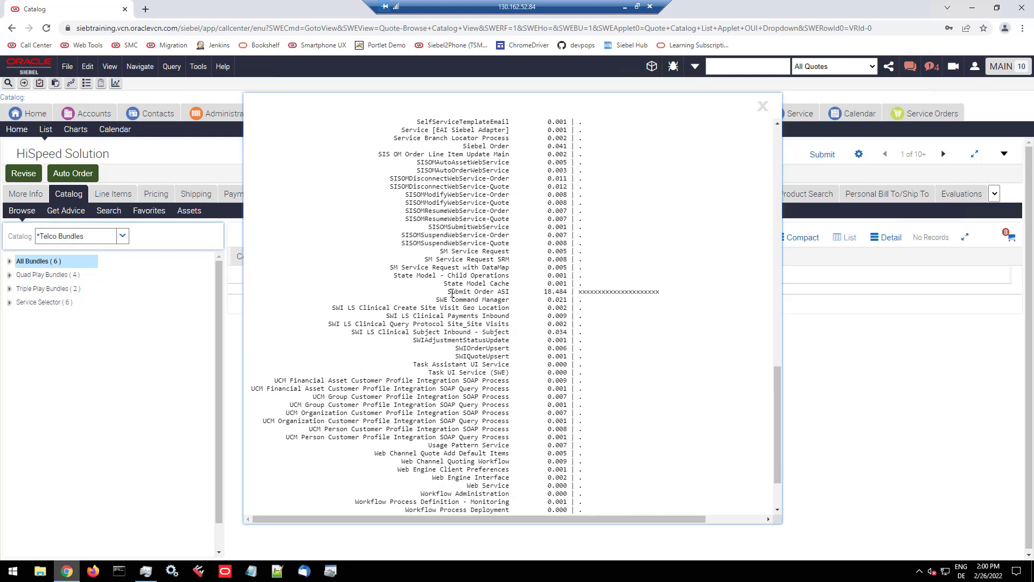
left_click_drag(452, 292, 520, 290)
scroll(519, 290, "down", 2)
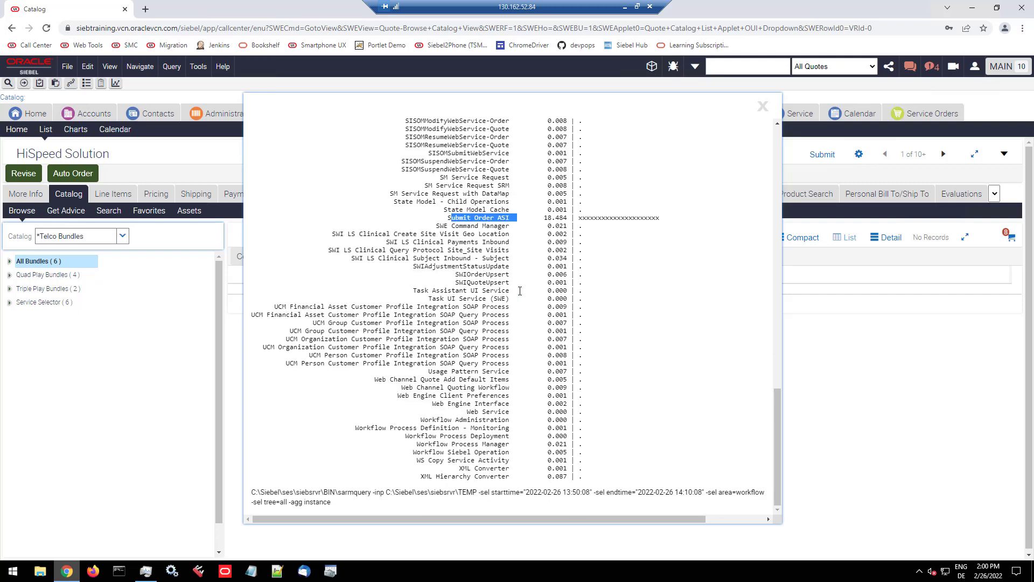
scroll(520, 291, "up", 13)
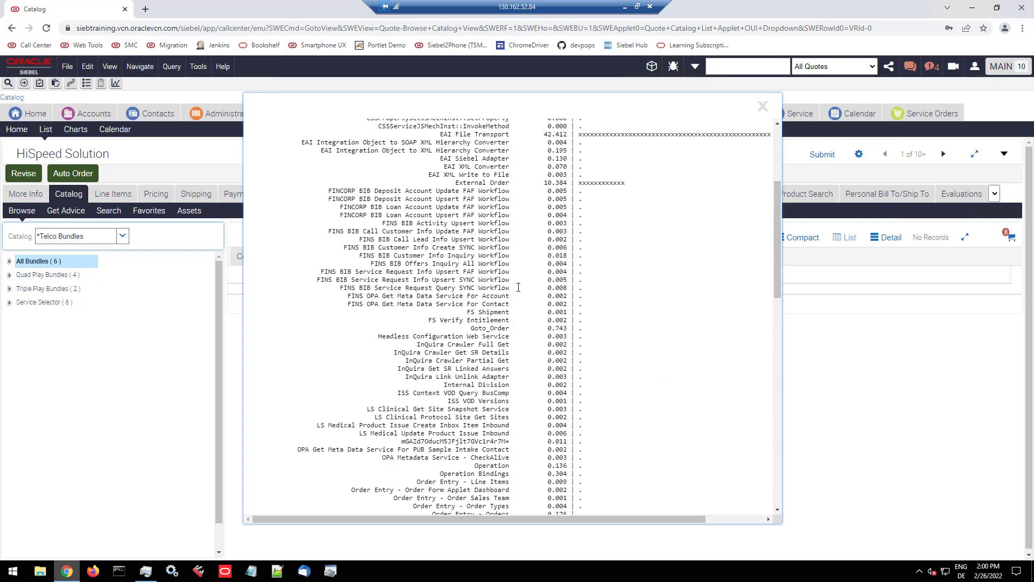
scroll(518, 287, "up", 4)
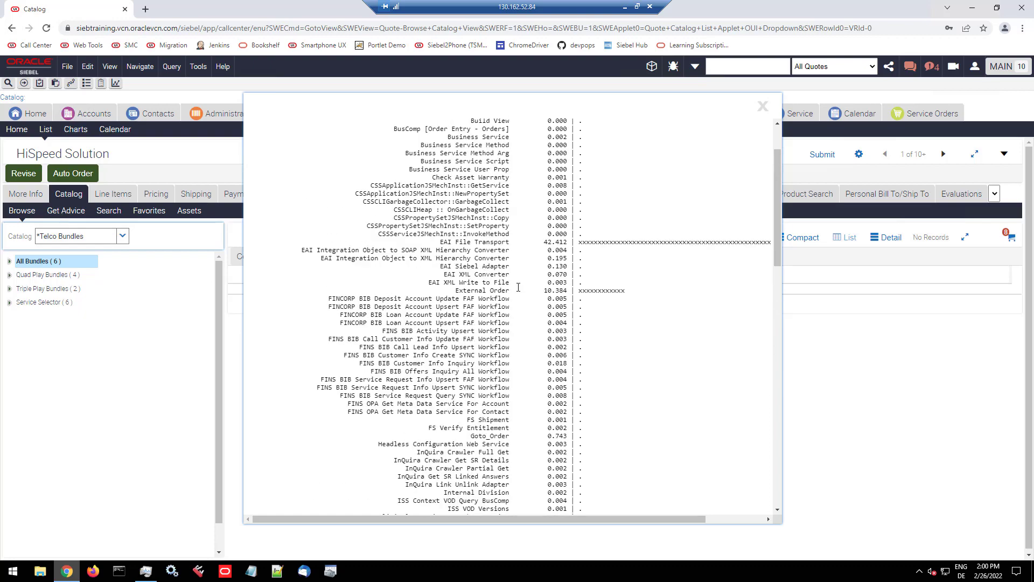
scroll(518, 287, "up", 3)
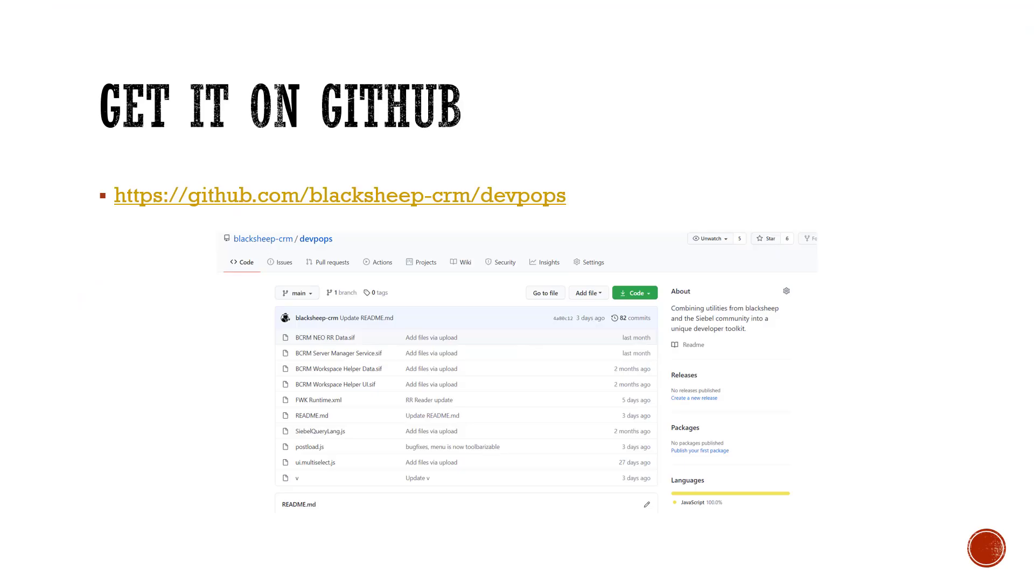